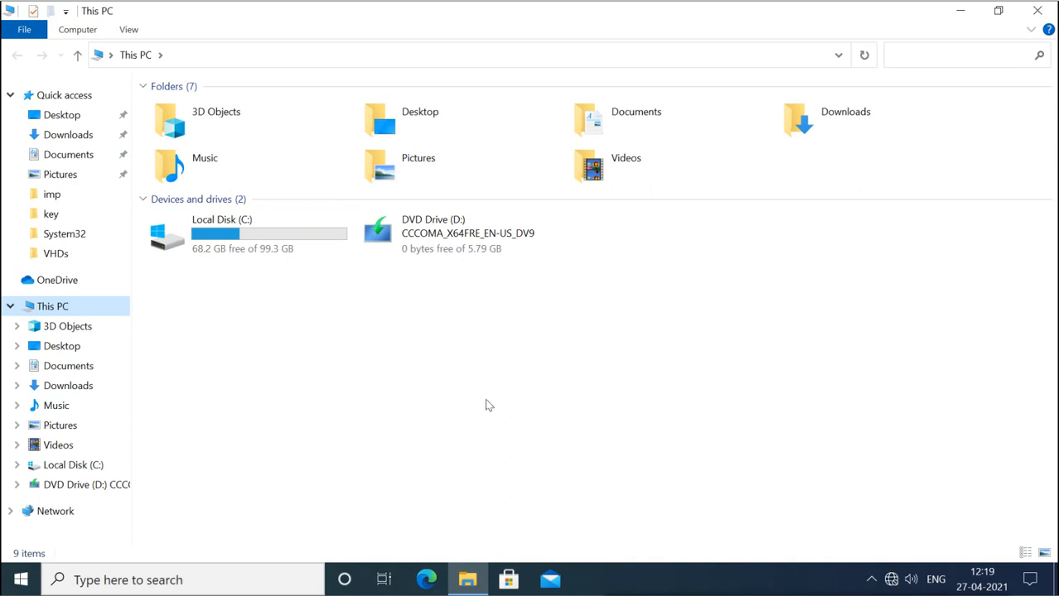
# Step: Open the Backup page of the Update & Security settings and check for drives that can be added to File History
pyautogui.click(1040, 10)
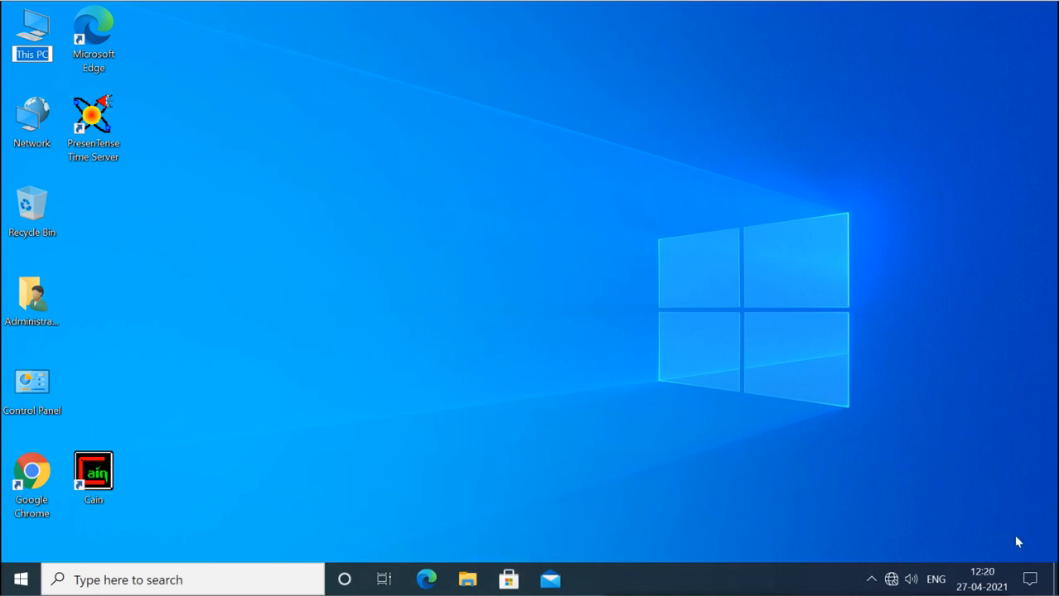
pyautogui.press('Escape')
pyautogui.click(1029, 580)
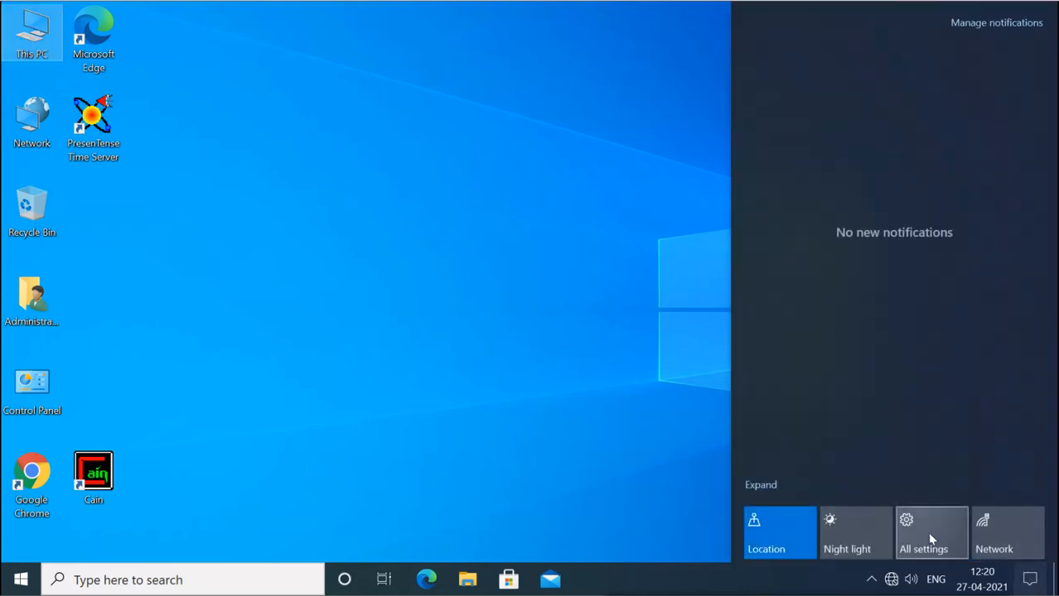
pyautogui.click(929, 540)
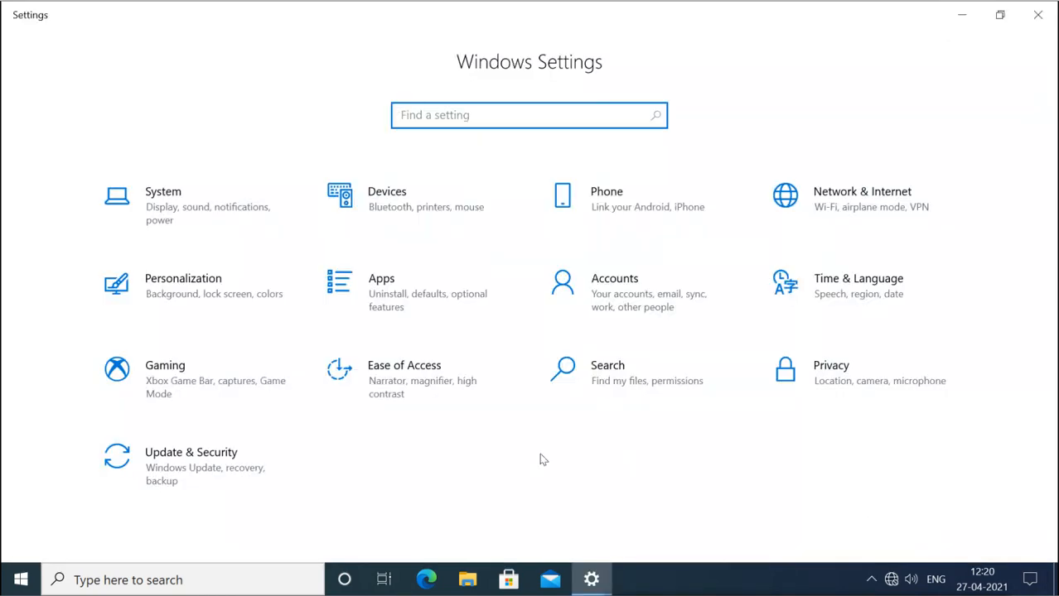
pyautogui.click(203, 466)
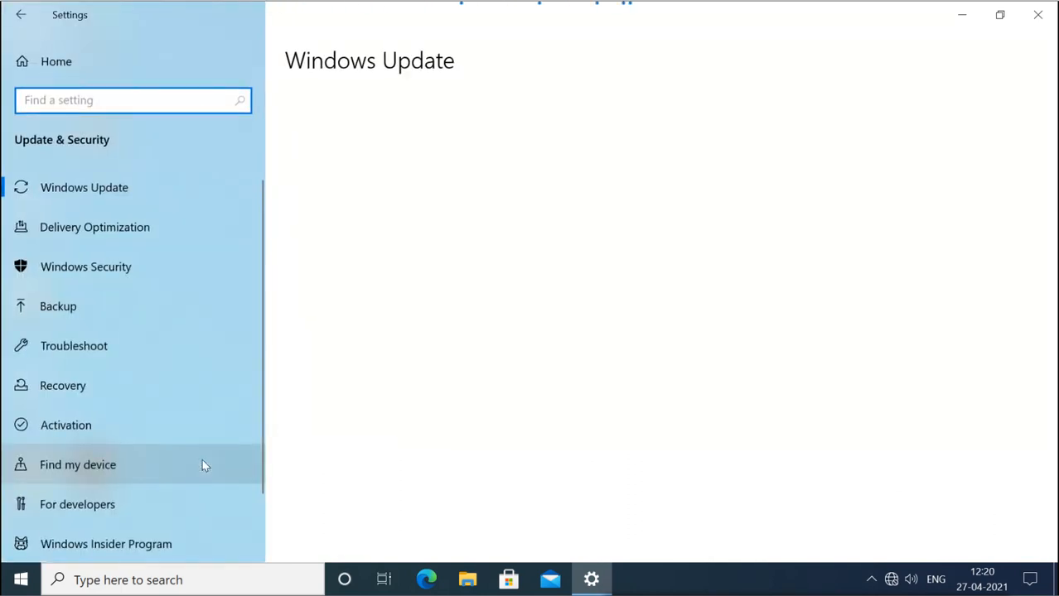
pyautogui.click(64, 308)
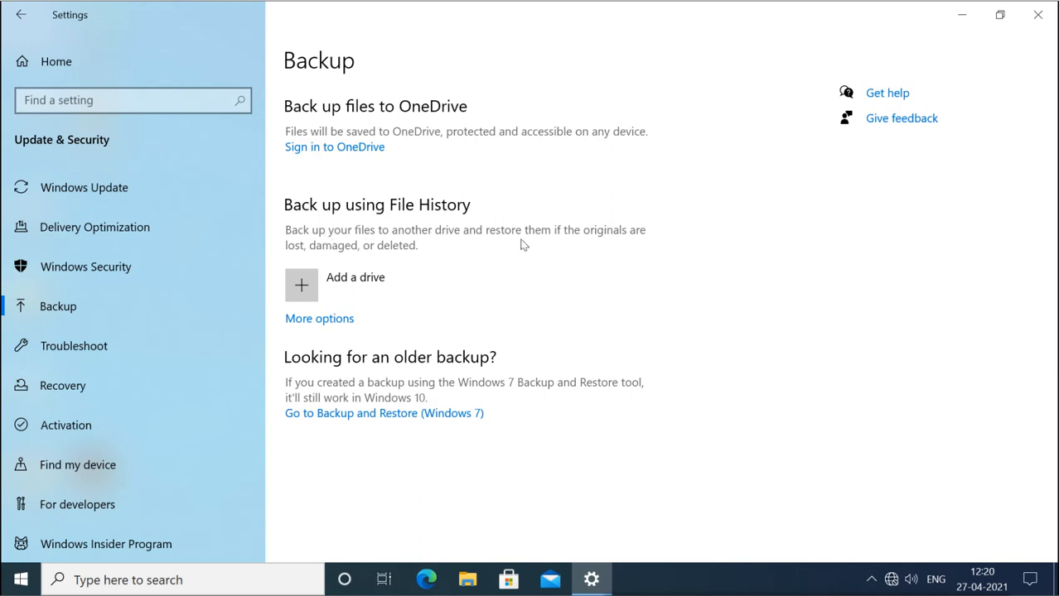
pyautogui.click(338, 290)
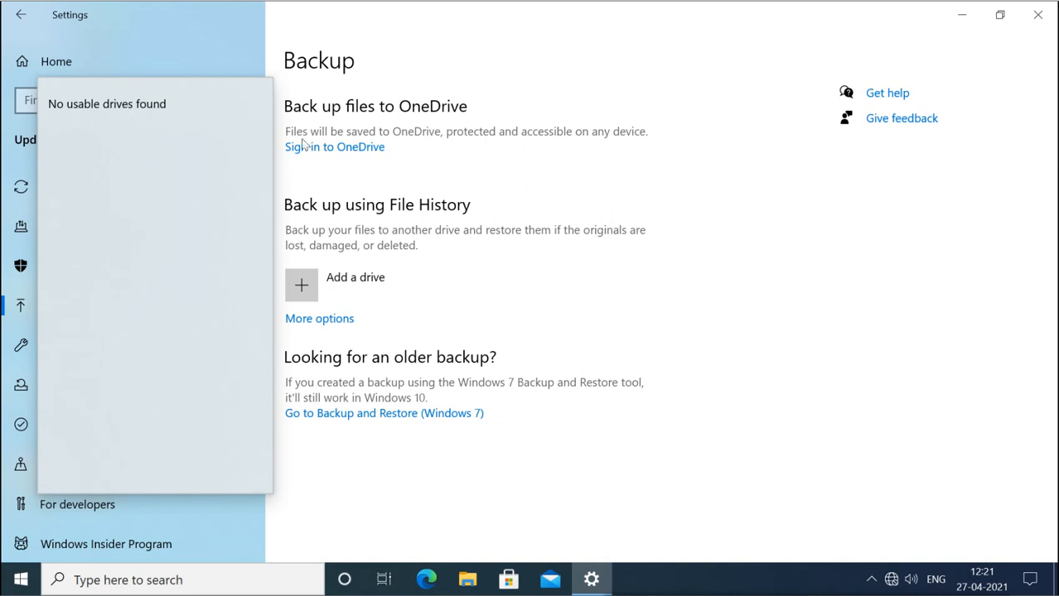
pyautogui.click(354, 211)
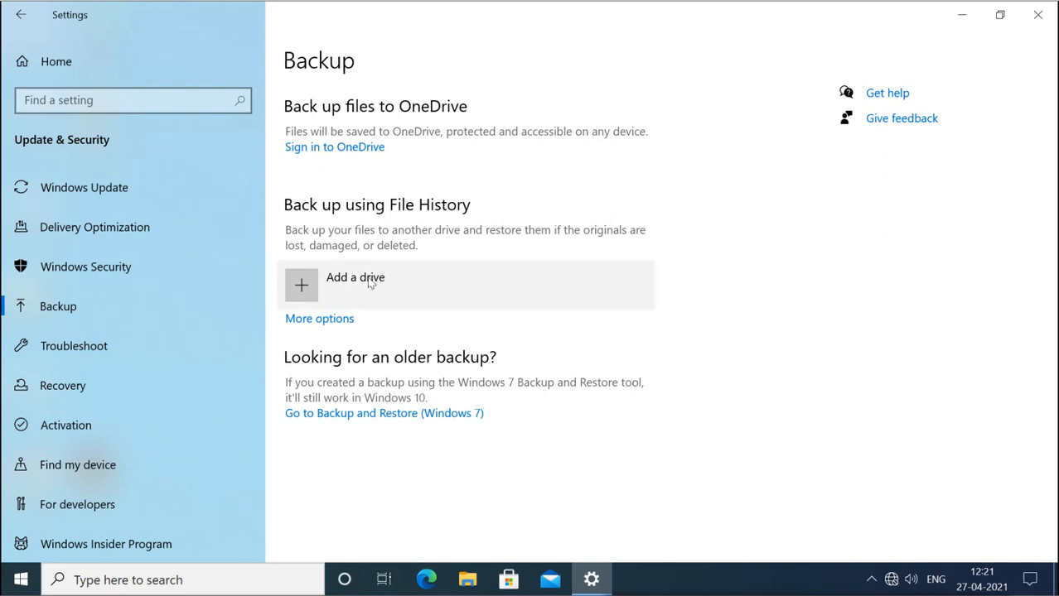
# Step: View File History's advanced settings from the backup options, and close the File History and Settings windows
pyautogui.click(340, 319)
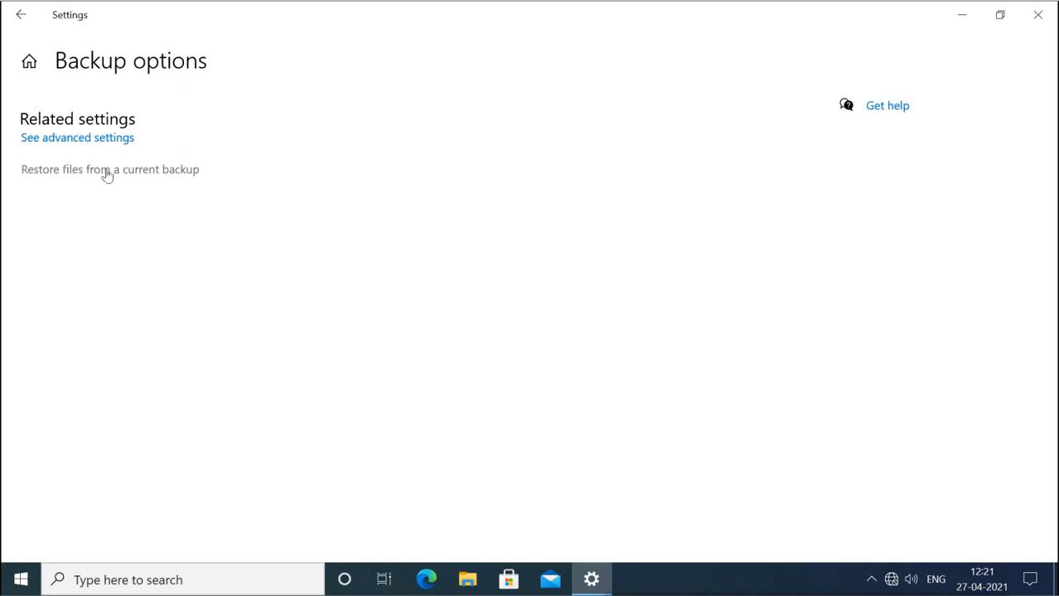
pyautogui.click(89, 145)
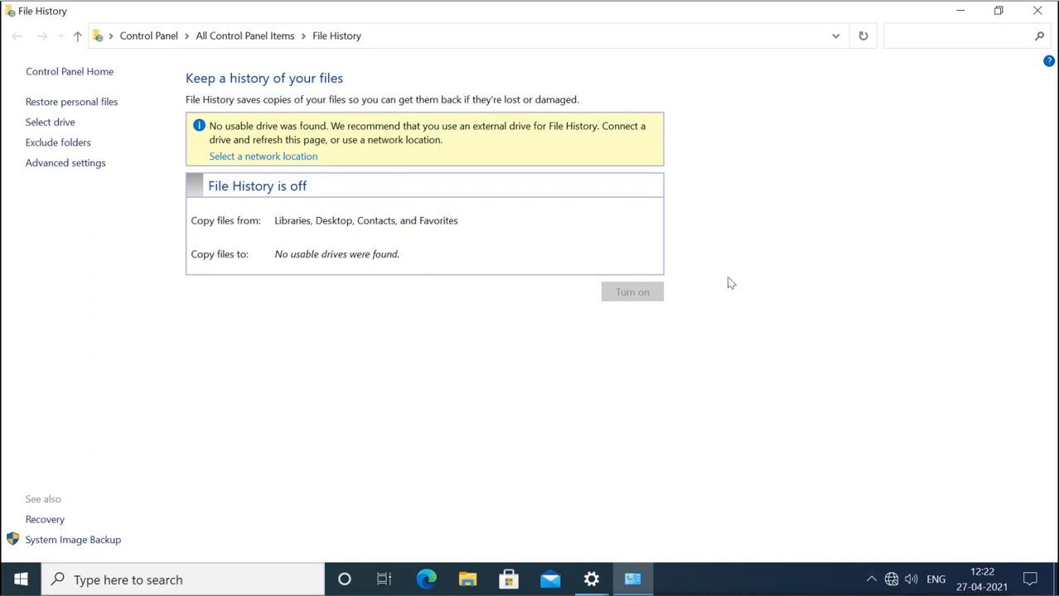
pyautogui.click(1040, 20)
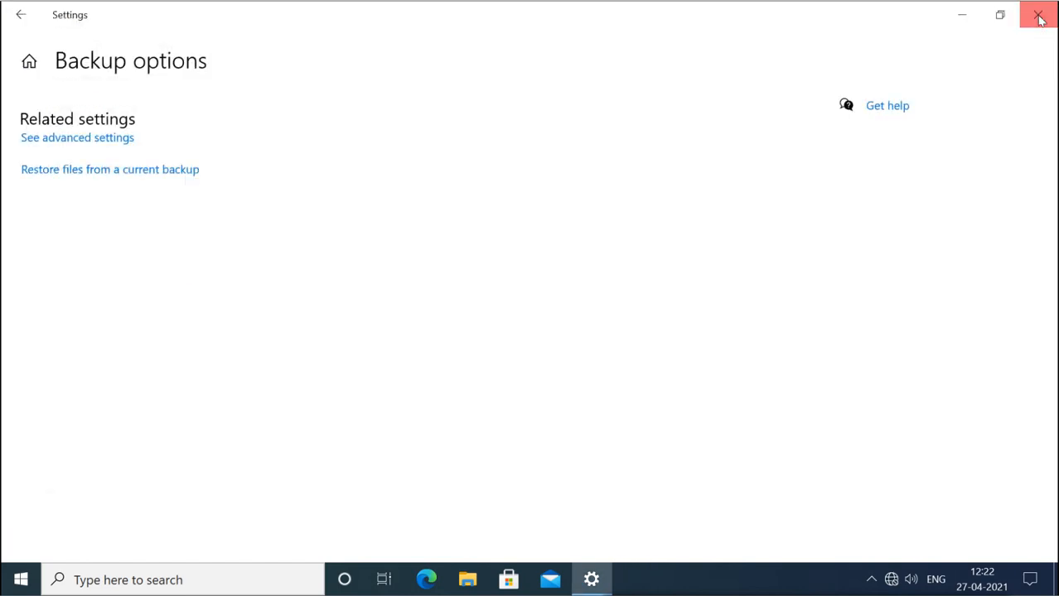
pyautogui.click(1041, 21)
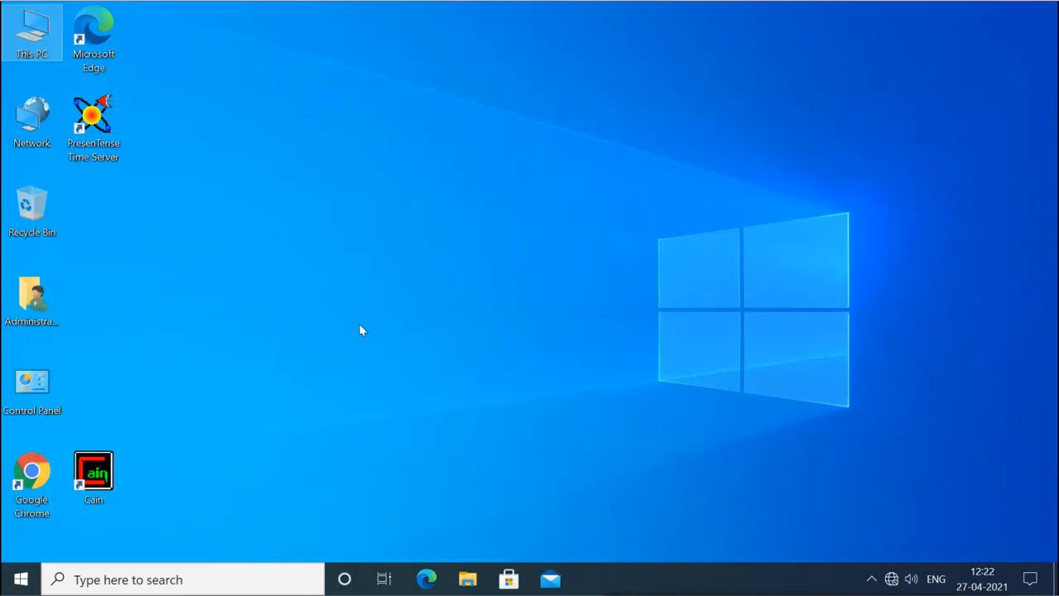
# Step: Open File History in Control Panel and view the computer's drives under This PC in File Explorer
pyautogui.doubleClick(30, 386)
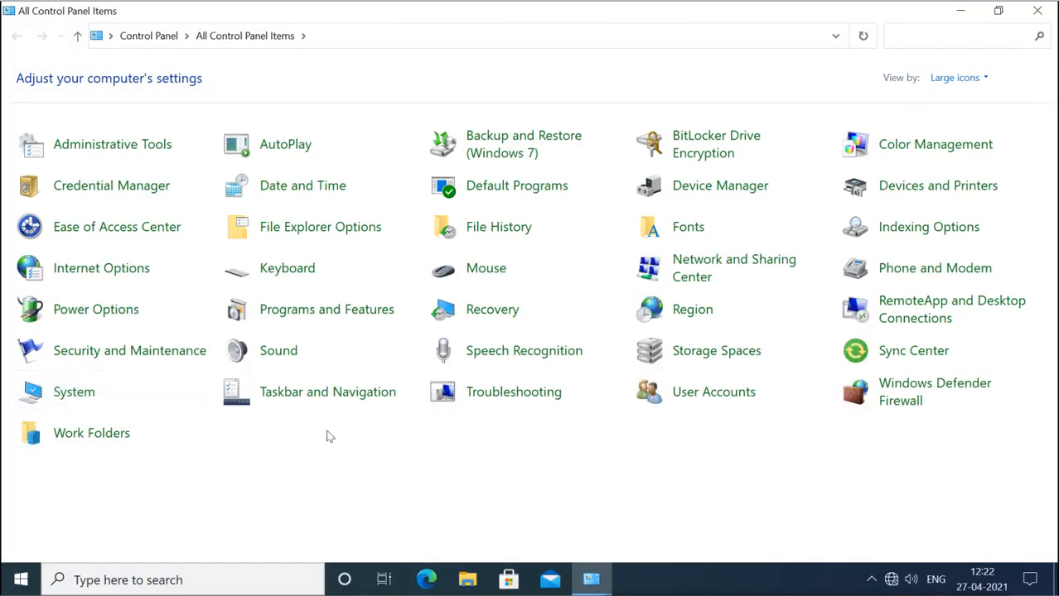
pyautogui.click(510, 232)
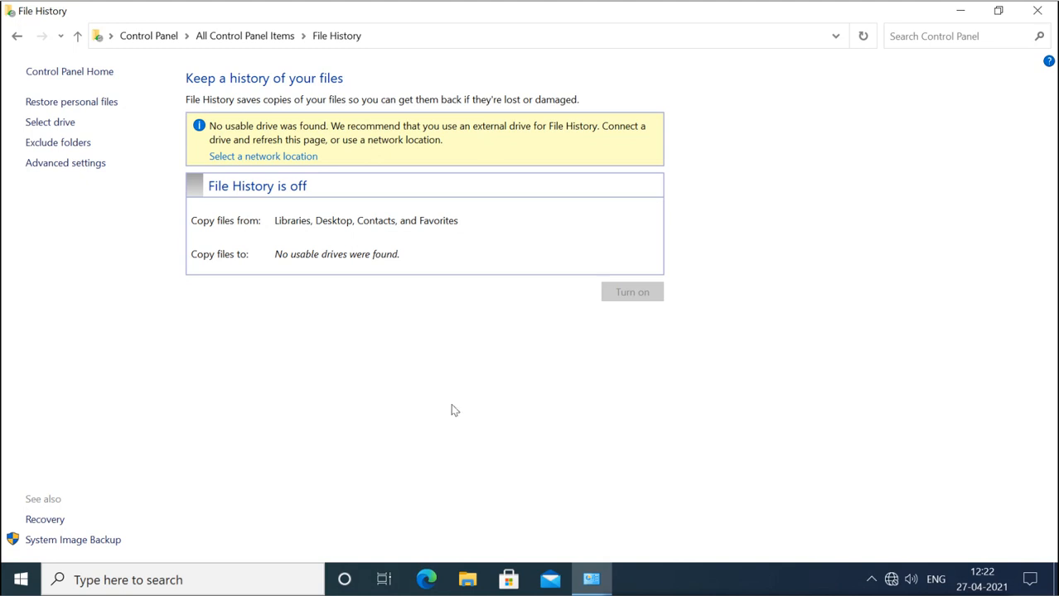
pyautogui.click(466, 579)
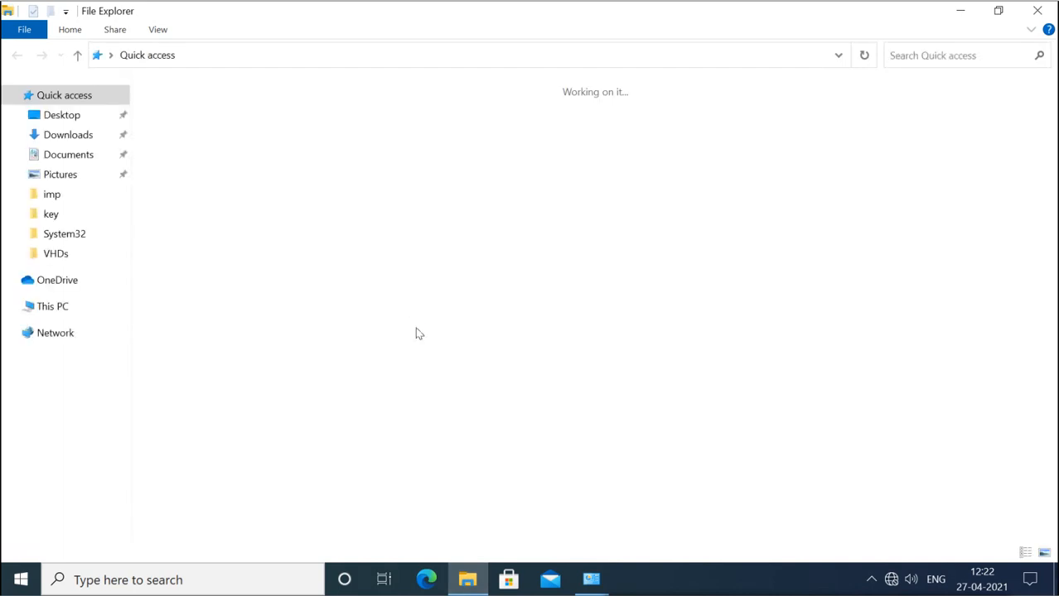
pyautogui.click(52, 306)
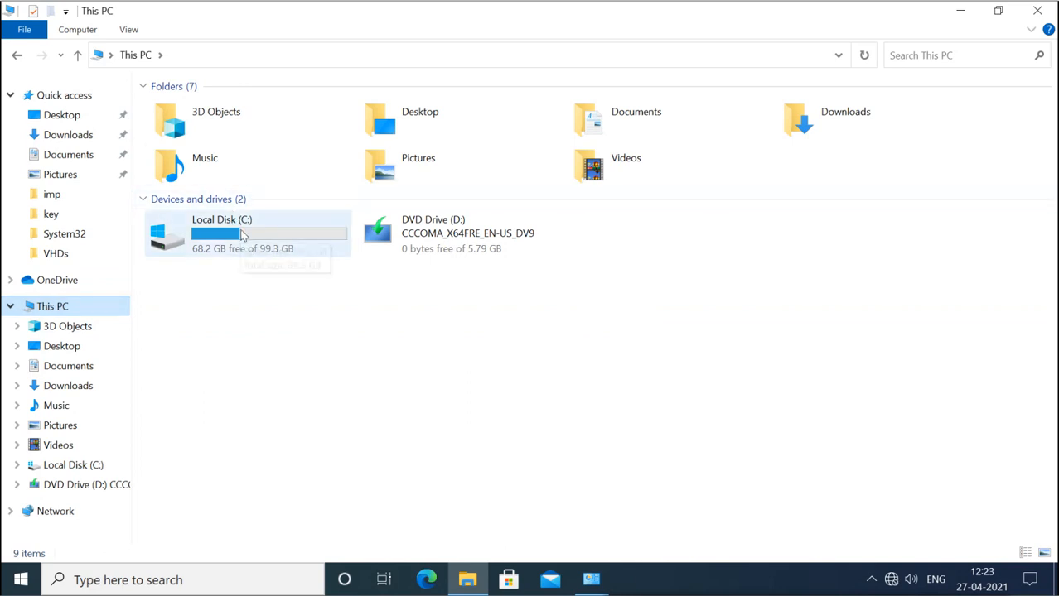
pyautogui.moveTo(243, 237)
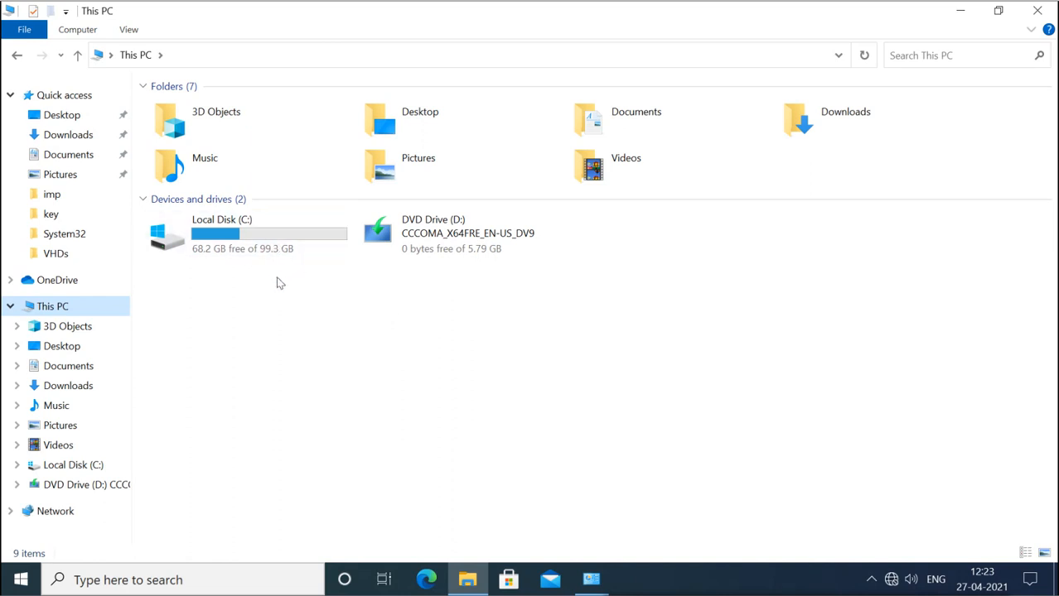
# Step: Shrink the C: volume by 30000 MB in Disk Management
pyautogui.click(21, 580)
pyautogui.rightClick(21, 580)
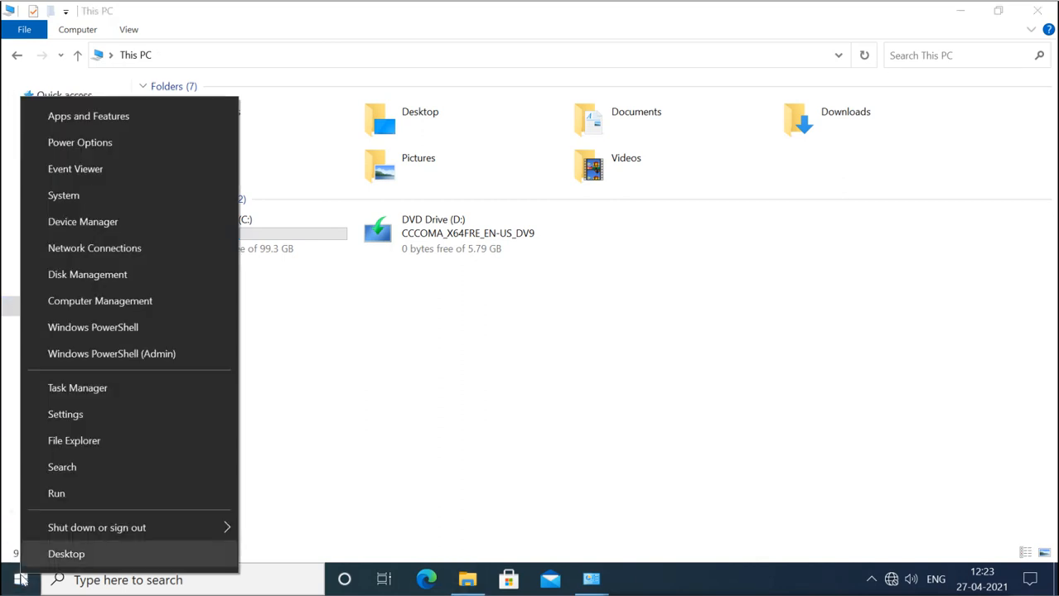
pyautogui.click(127, 285)
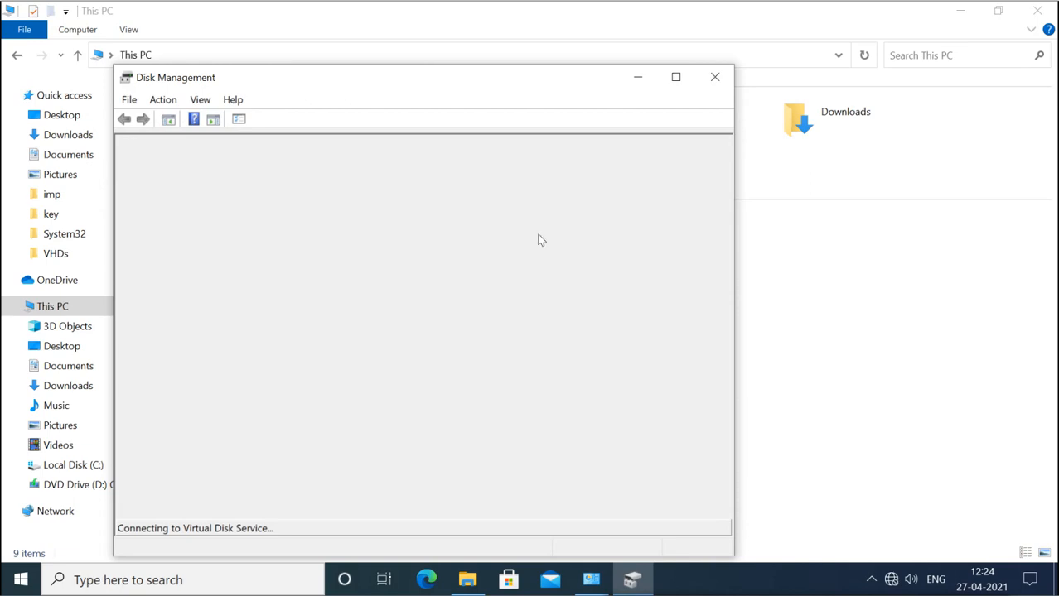
pyautogui.click(676, 77)
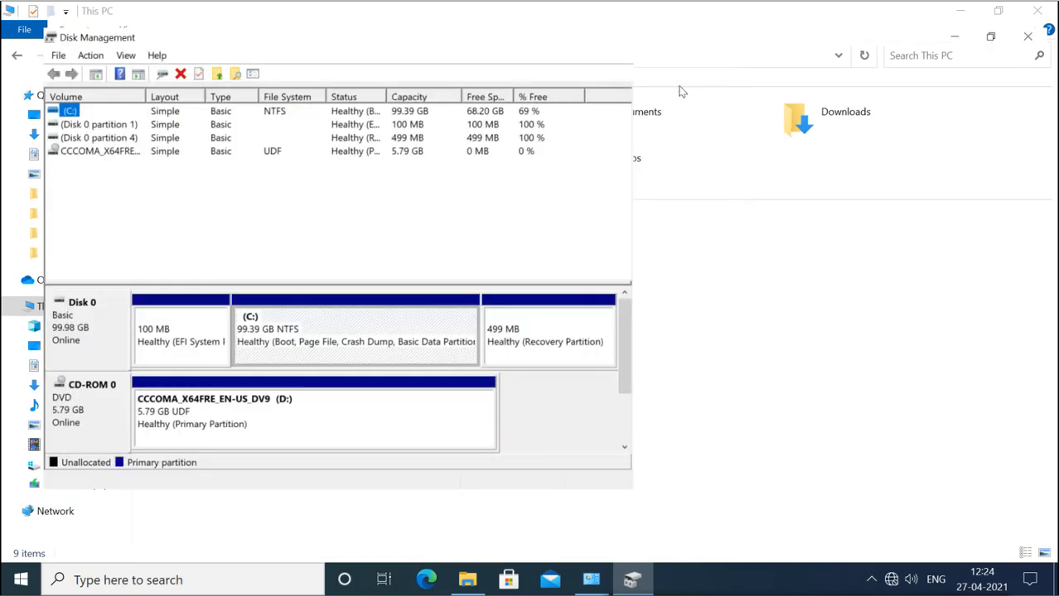
pyautogui.click(453, 300)
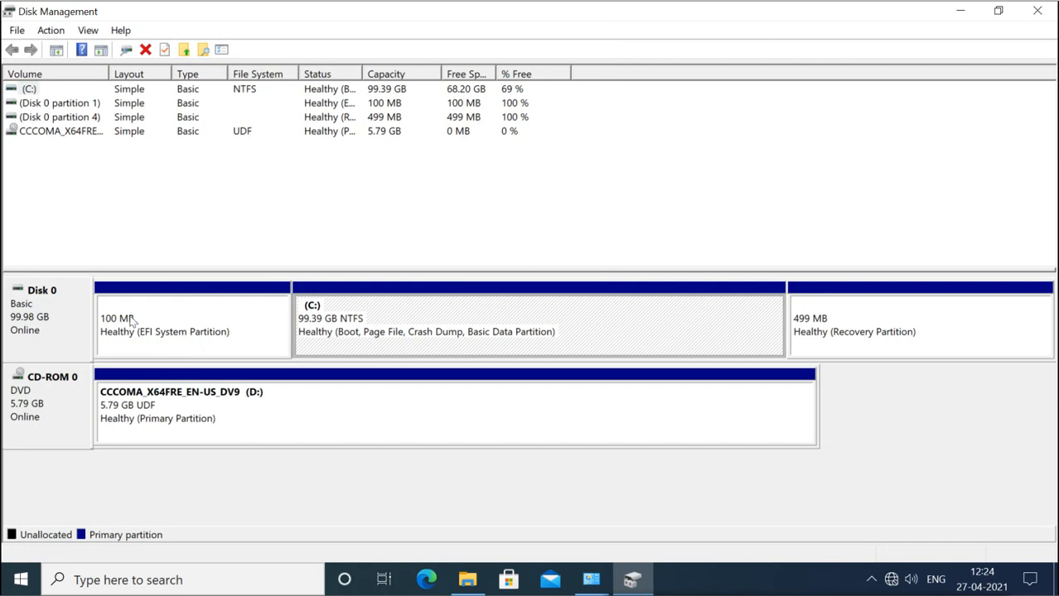
pyautogui.rightClick(455, 303)
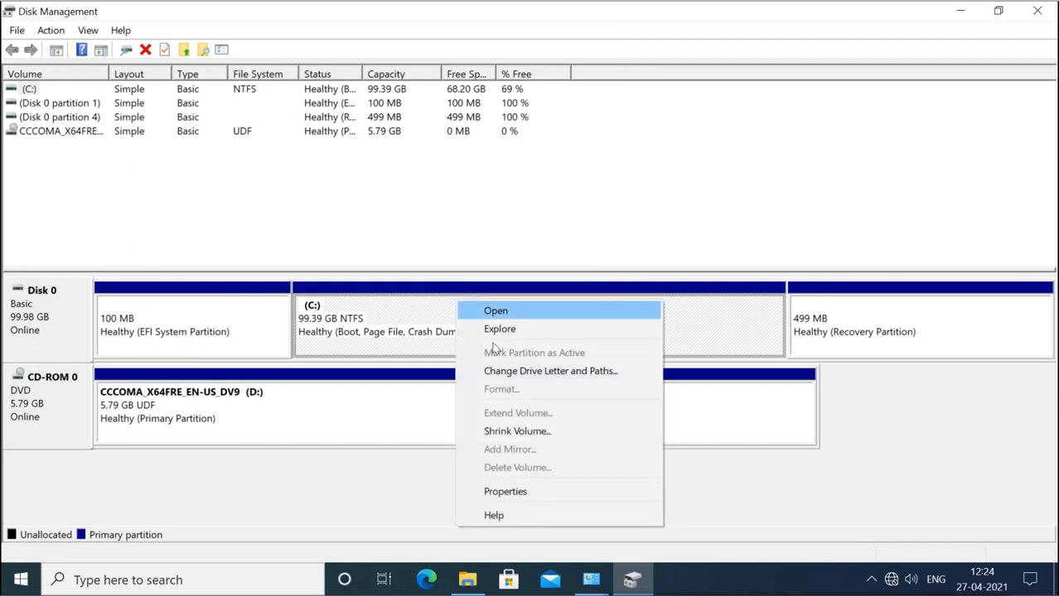
pyautogui.click(512, 434)
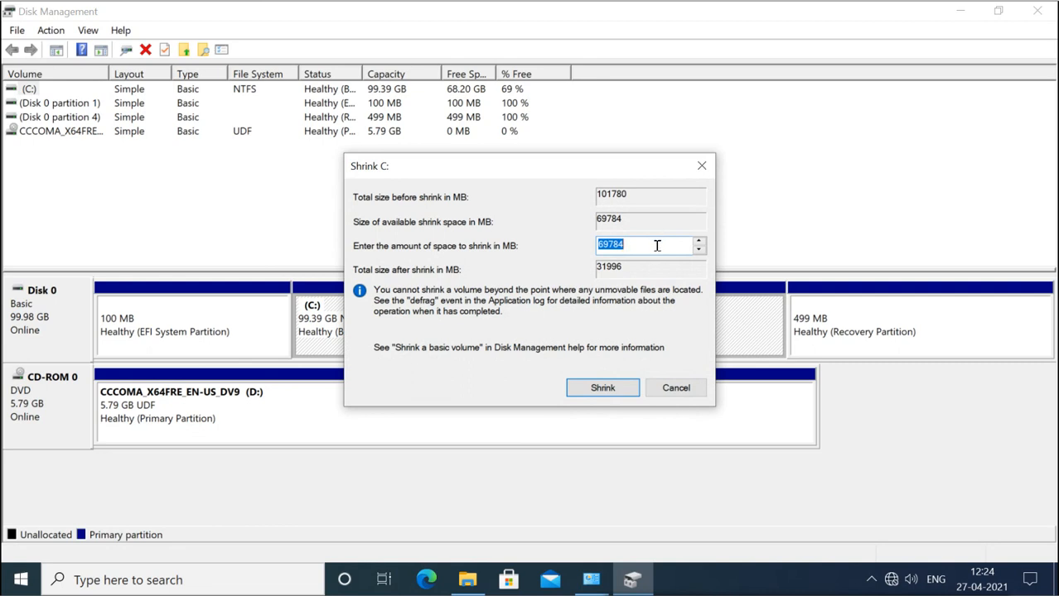
pyautogui.press('BackSpace')
pyautogui.write('30000')
pyautogui.click(600, 388)
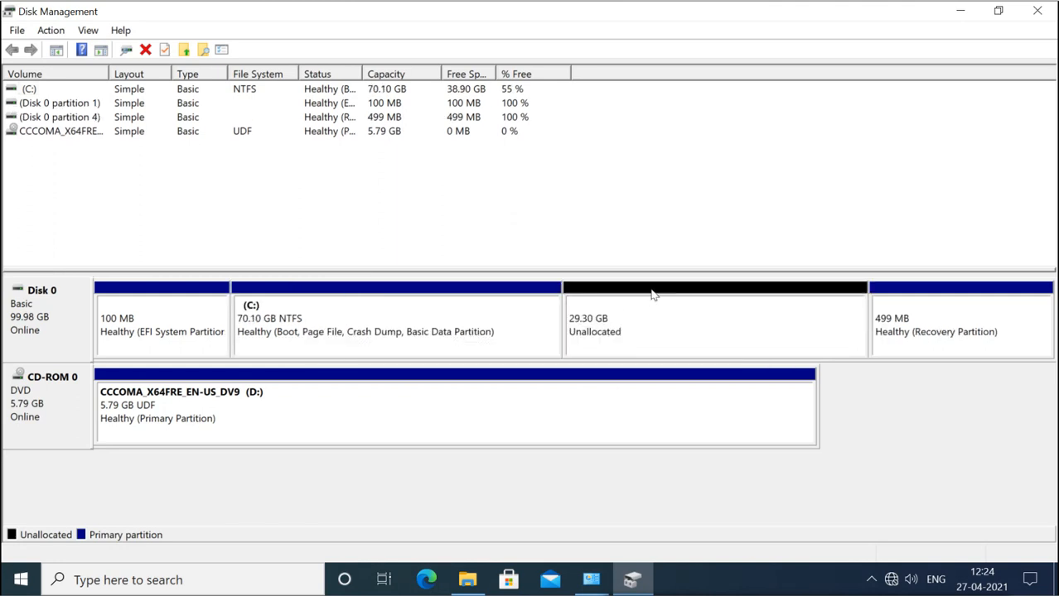
# Step: Create a simple volume in the unallocated space, quick-formatted as NTFS with the label New Volume, and close Disk Management
pyautogui.rightClick(651, 294)
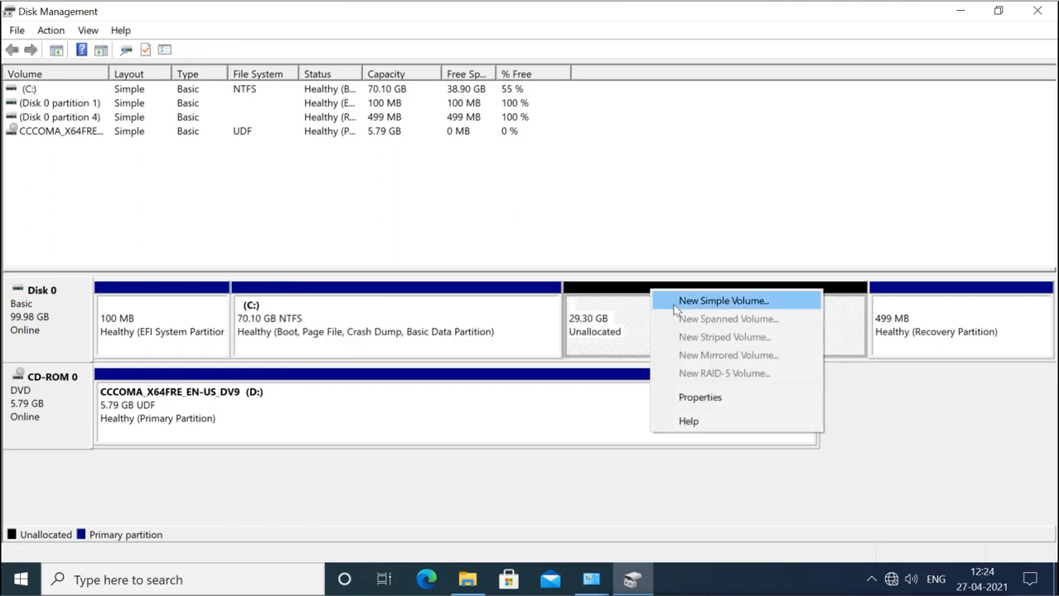
pyautogui.click(674, 301)
pyautogui.click(323, 384)
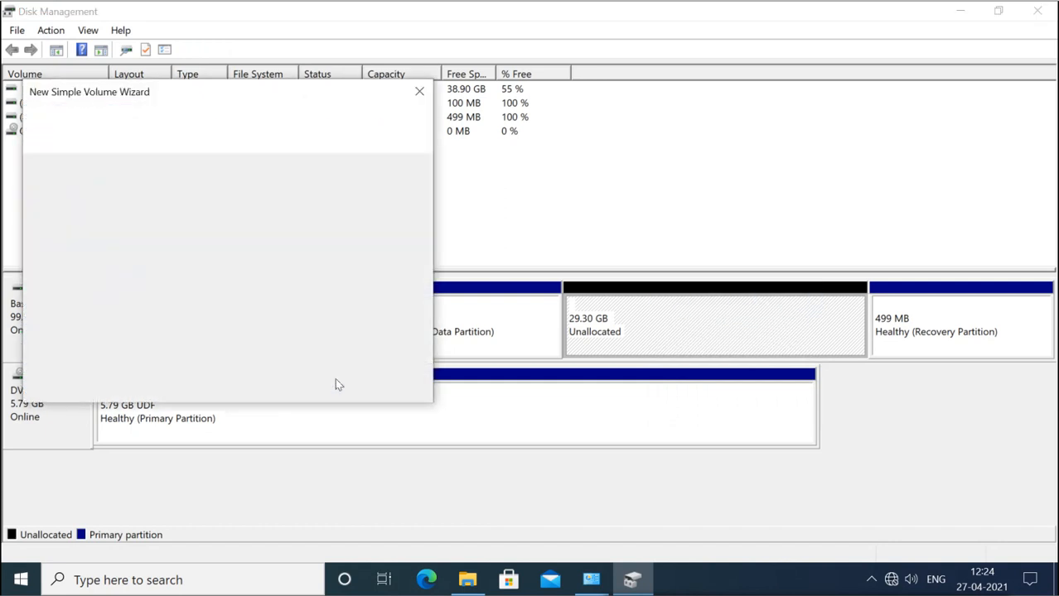
pyautogui.click(336, 385)
pyautogui.click(336, 384)
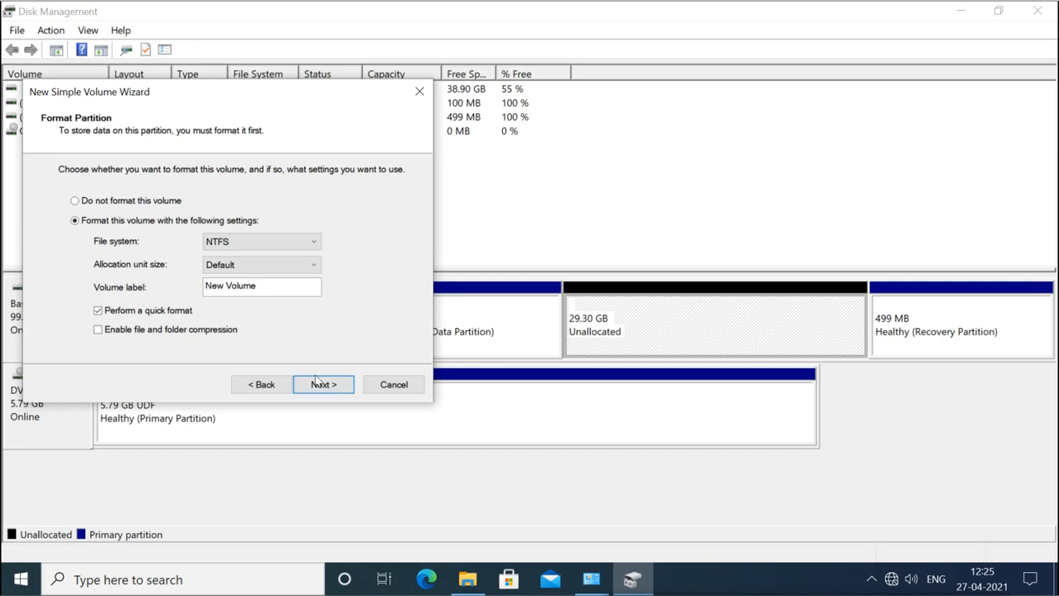
pyautogui.click(322, 385)
pyautogui.click(323, 385)
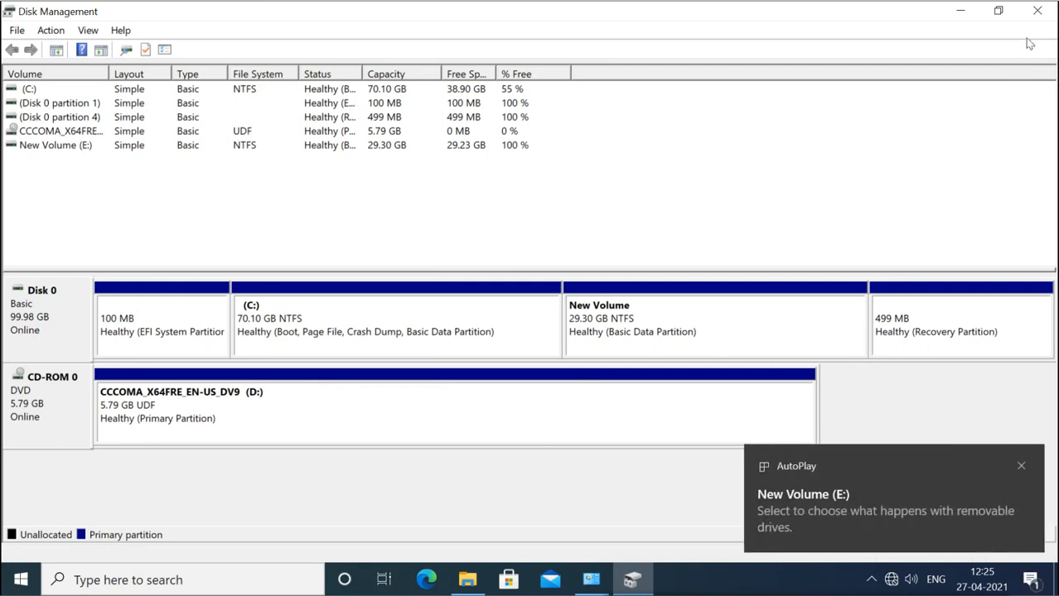
pyautogui.click(1037, 11)
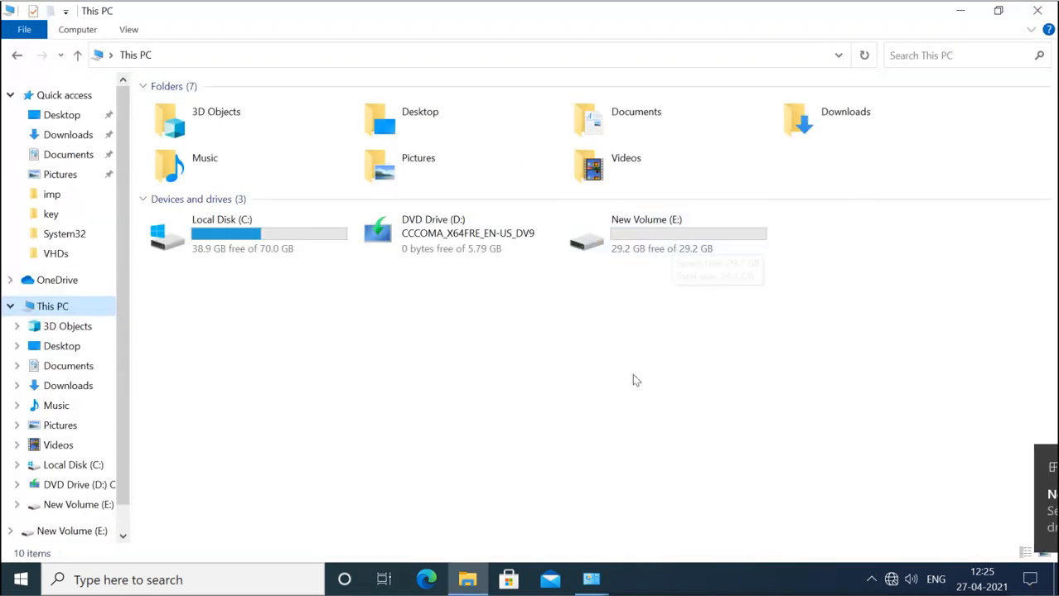
# Step: Switch to File History and refresh its page to check whether the new volume is usable
pyautogui.click(592, 582)
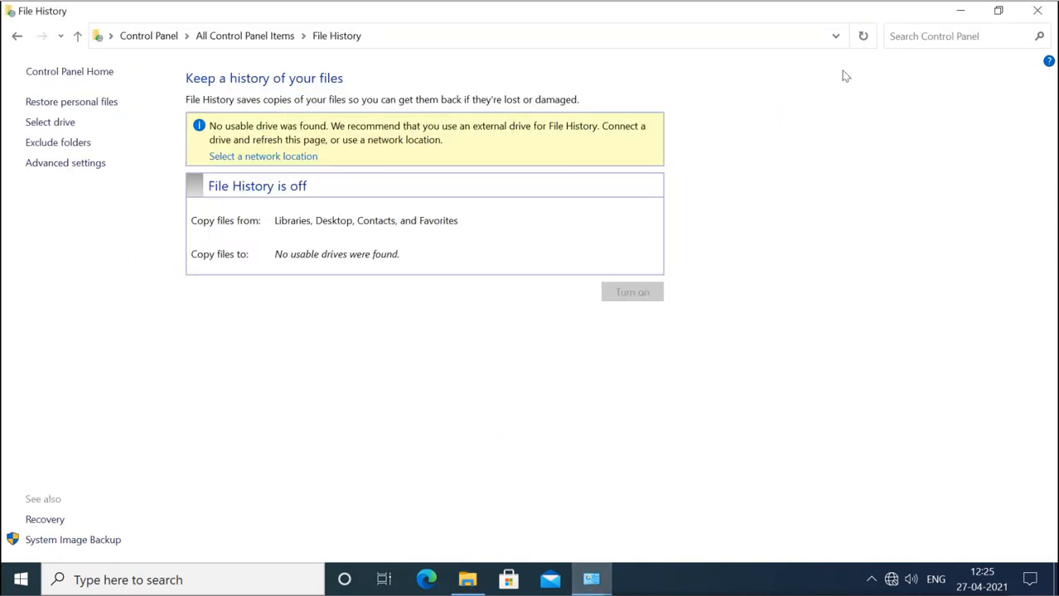
pyautogui.click(867, 41)
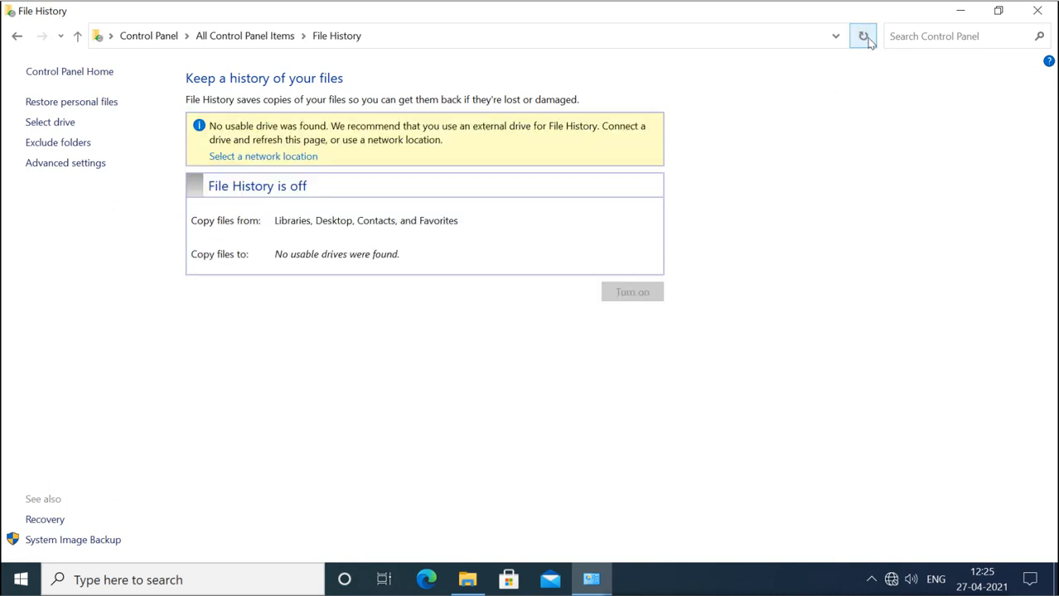
pyautogui.click(866, 40)
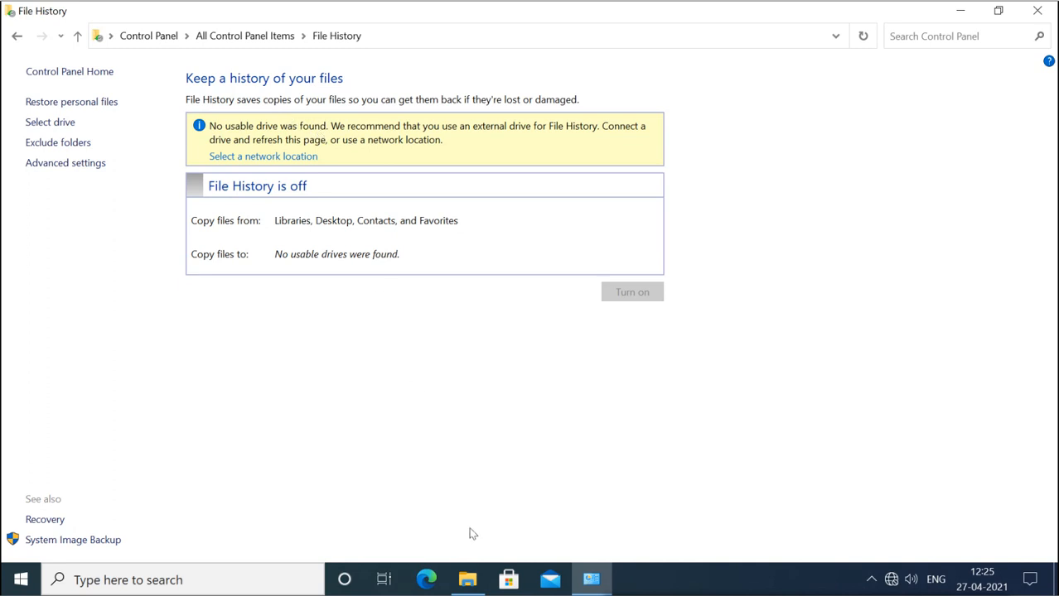
# Step: Compare the C: and E: drives under This PC in File Explorer, and return to the File History page
pyautogui.click(467, 579)
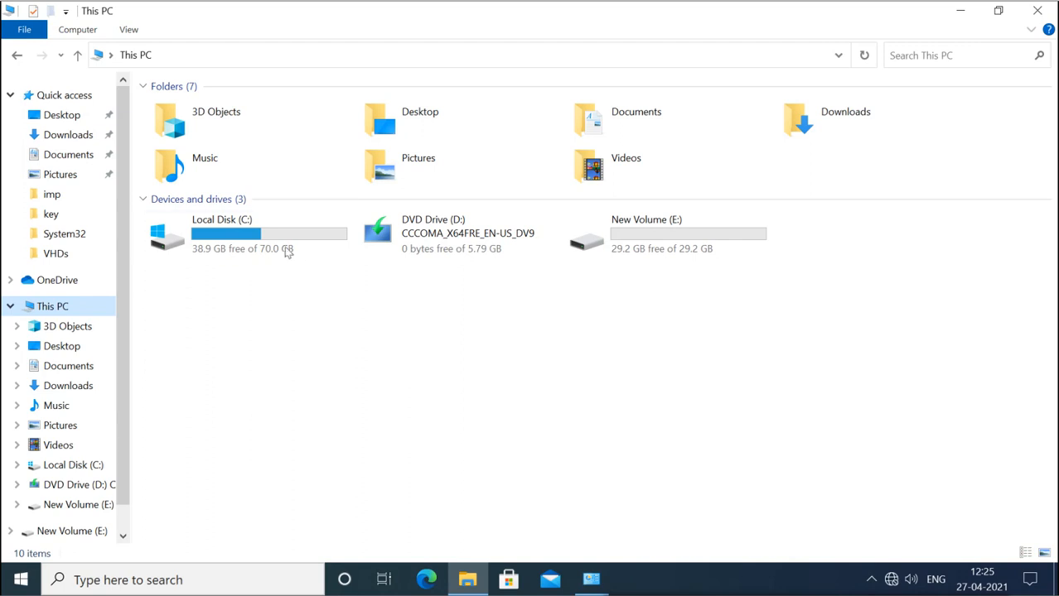
pyautogui.click(245, 250)
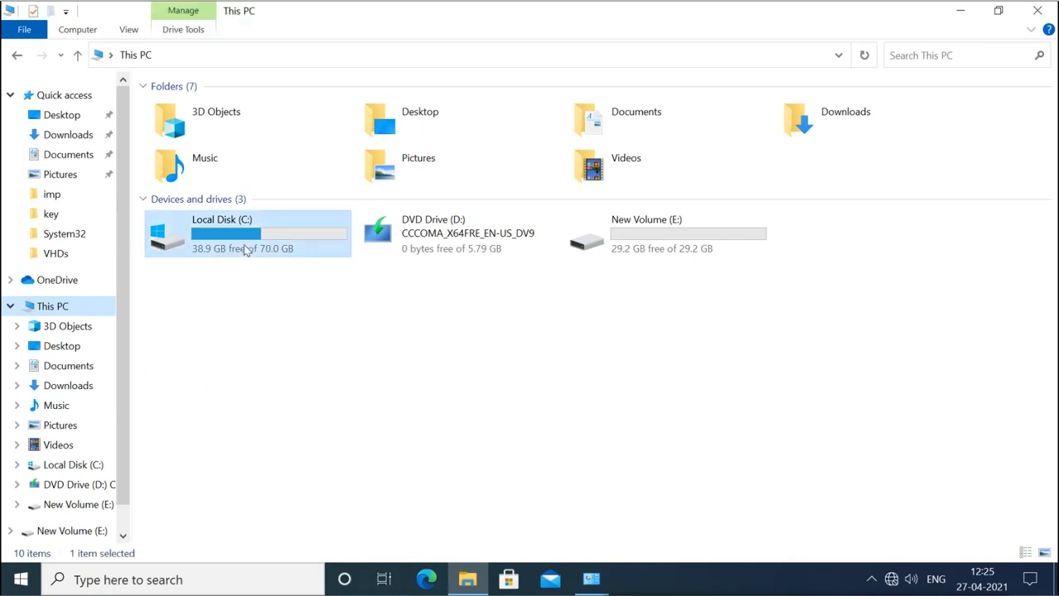
pyautogui.click(578, 238)
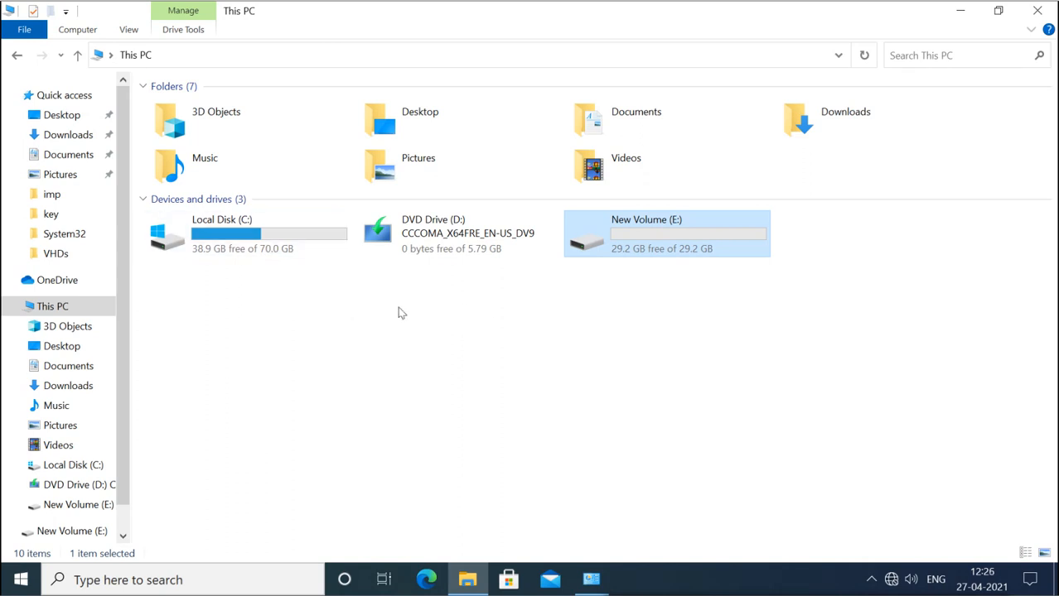
pyautogui.click(262, 242)
pyautogui.click(681, 256)
pyautogui.click(591, 580)
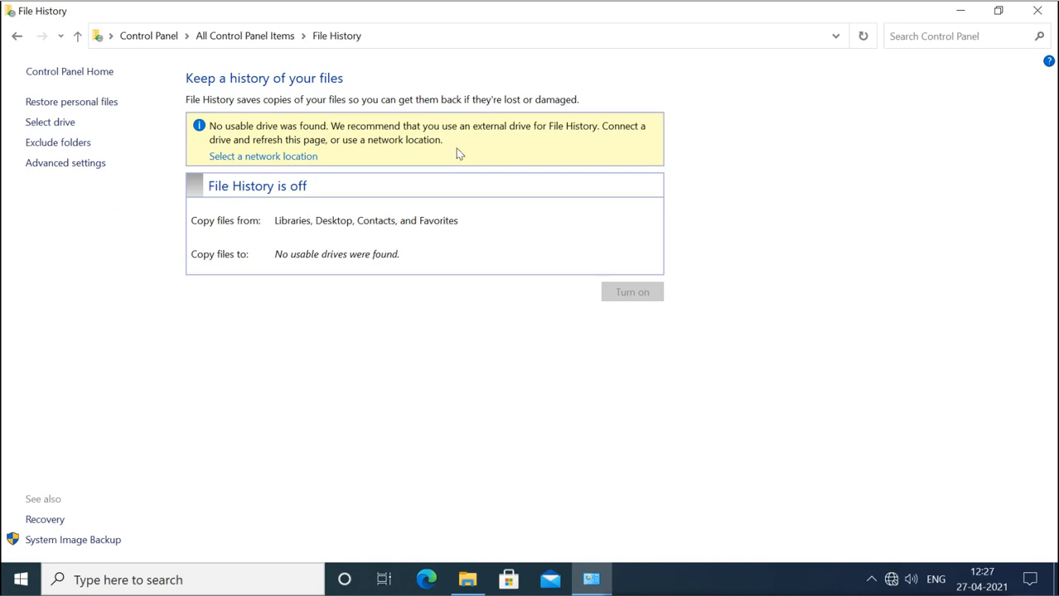
# Step: Browse the shared folders on WIN1 as a possible File History network location, cancel the selection, and return to File History
pyautogui.click(313, 159)
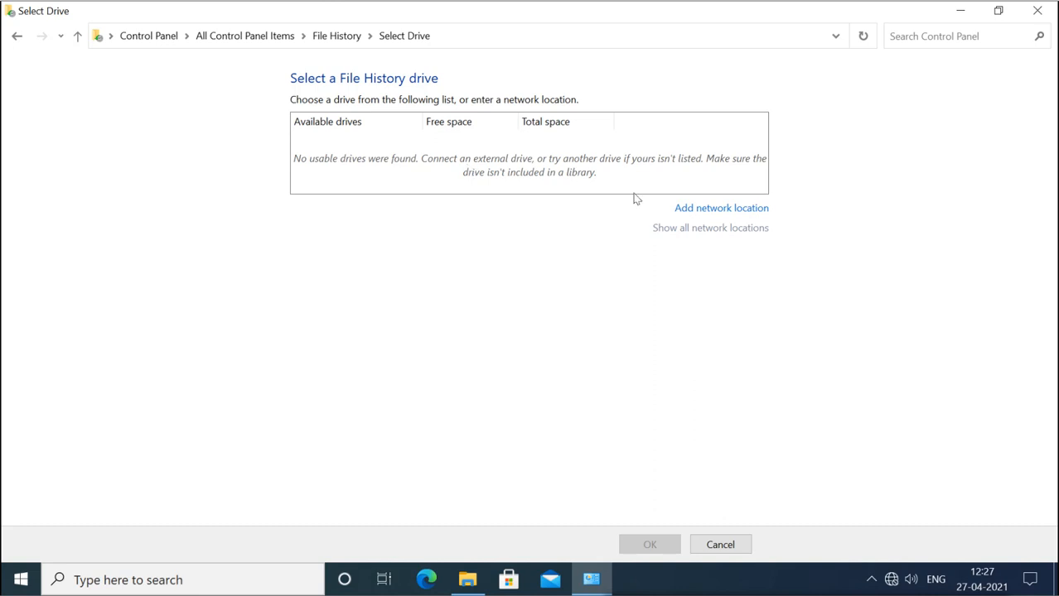
pyautogui.click(702, 210)
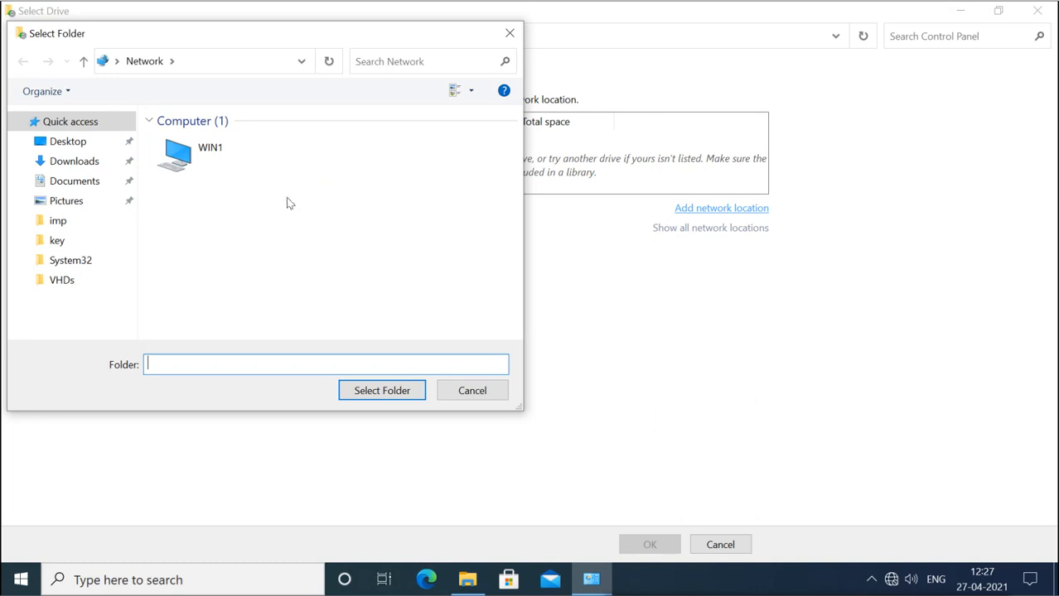
pyautogui.doubleClick(220, 168)
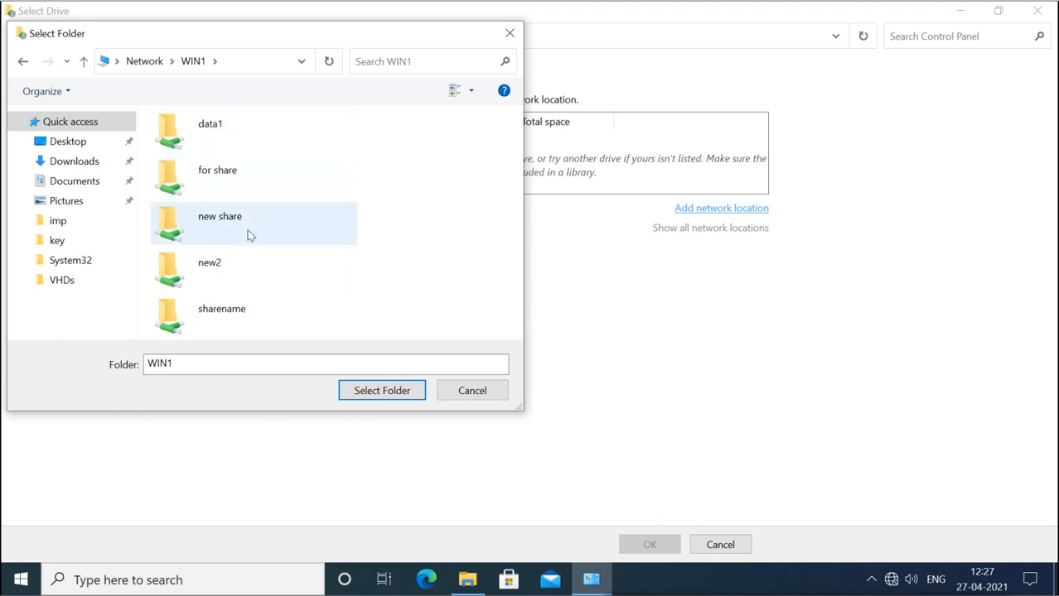
pyautogui.click(465, 390)
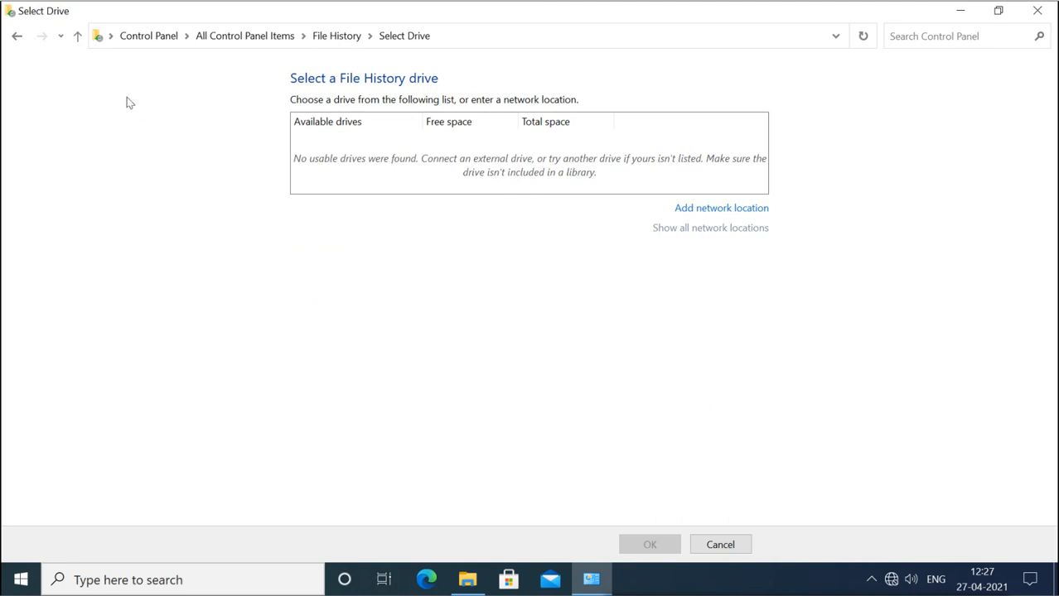
pyautogui.click(76, 38)
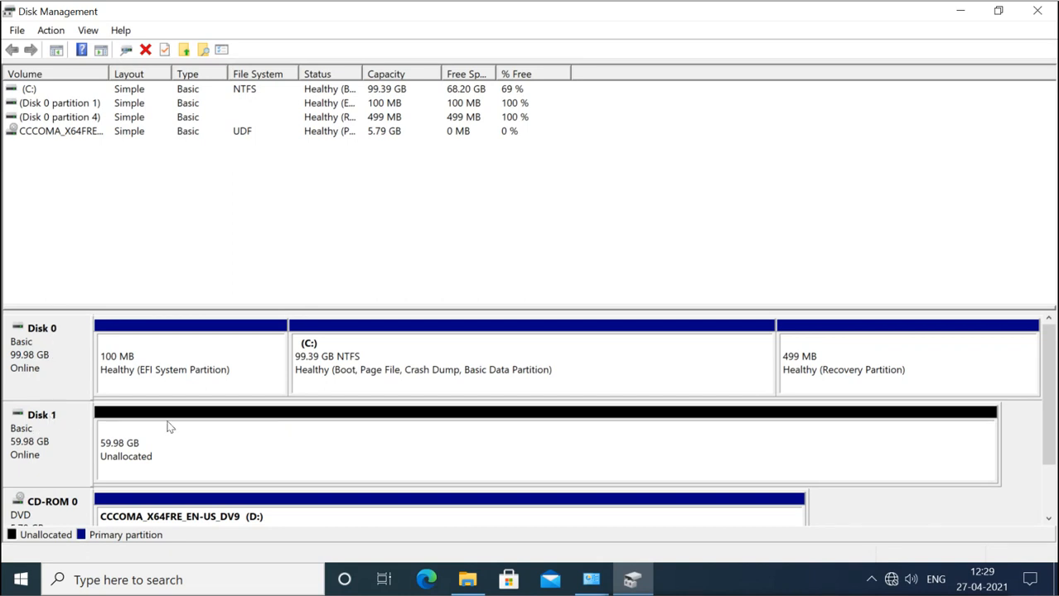
# Step: In Disk Management, create a 61422 MB simple volume on Disk 1, quick-formatted as NTFS with the label New Volume
pyautogui.rightClick(547, 450)
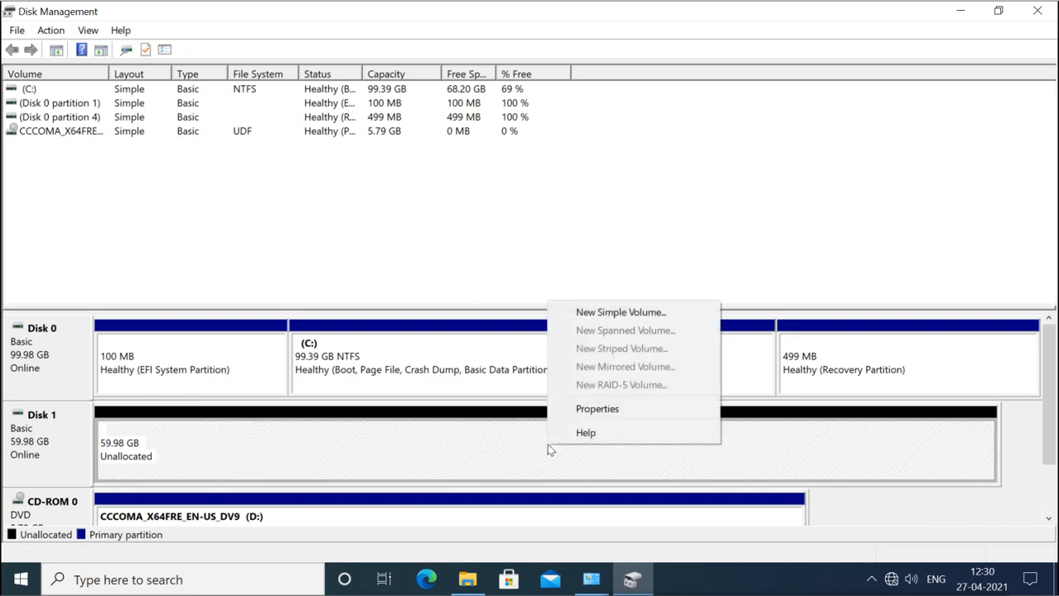
pyautogui.click(613, 319)
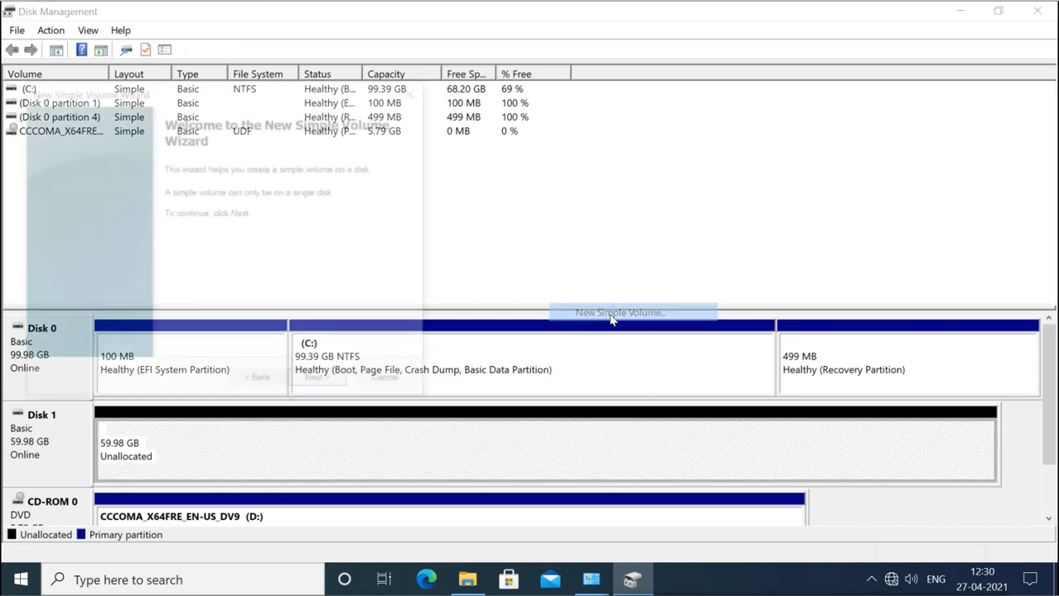
pyautogui.click(322, 385)
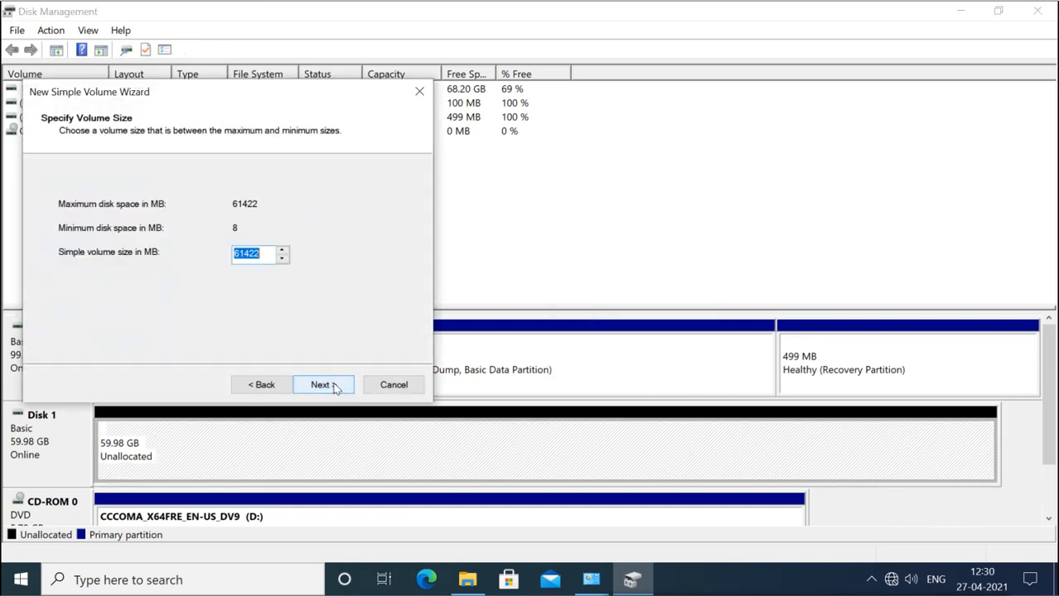
pyautogui.click(321, 385)
pyautogui.click(322, 385)
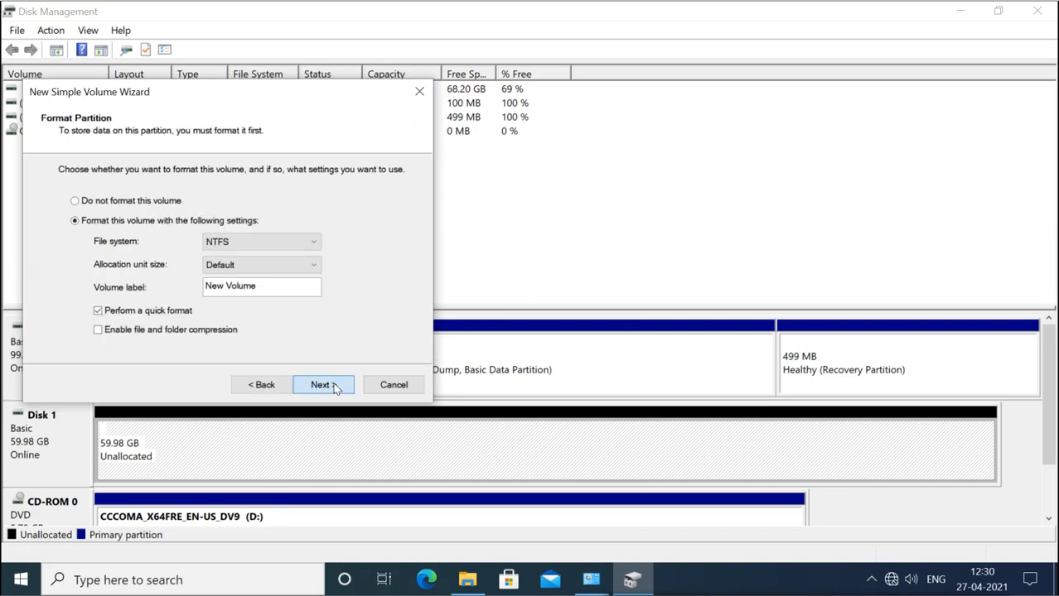
pyautogui.click(321, 386)
pyautogui.click(334, 387)
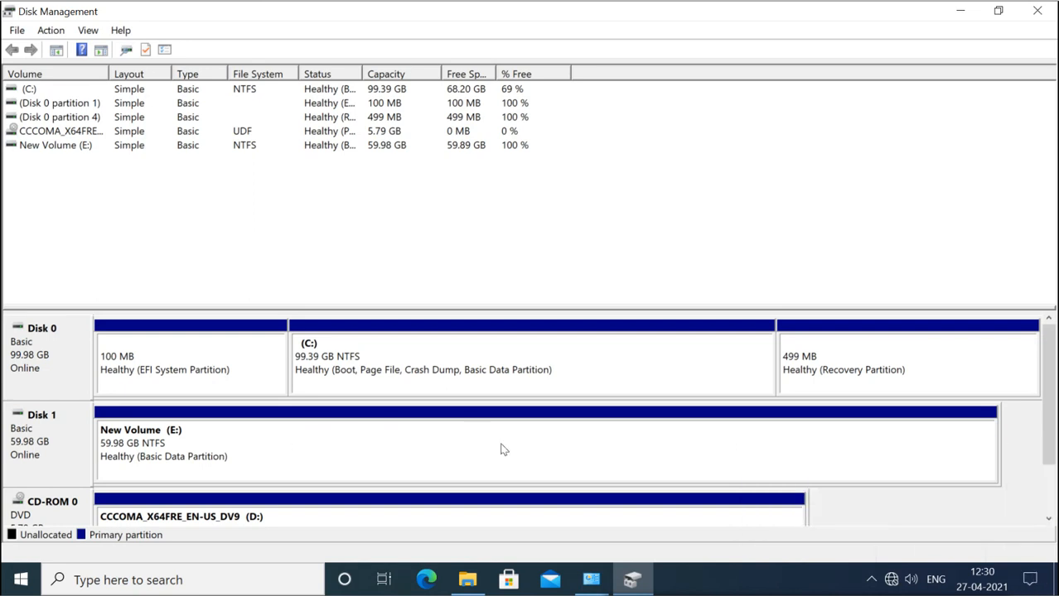
# Step: Switch to File History and refresh it to detect the new volume, and close Disk Management after comparing the disks
pyautogui.click(591, 580)
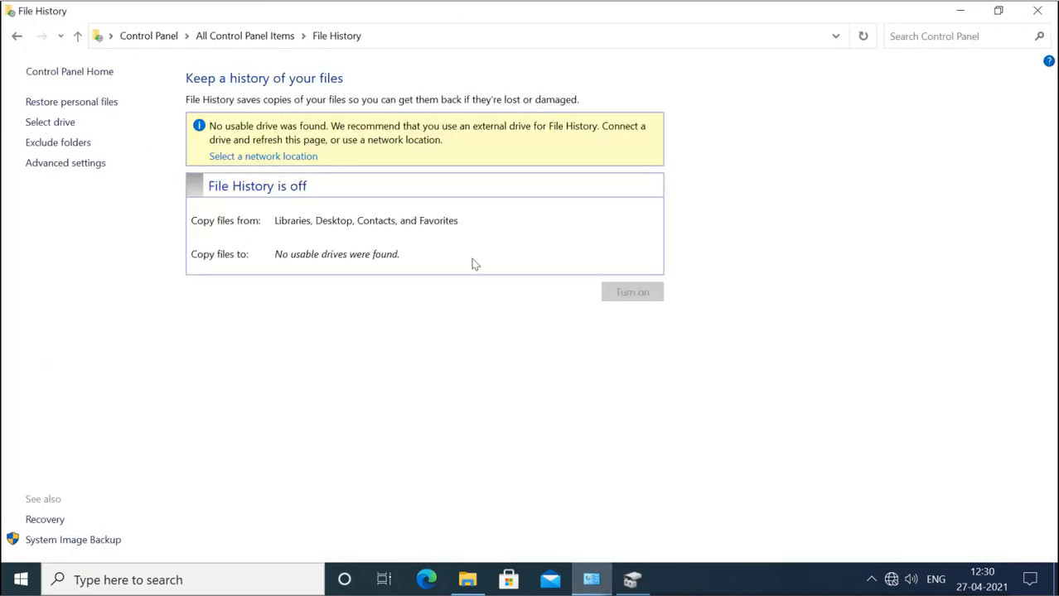
pyautogui.click(865, 41)
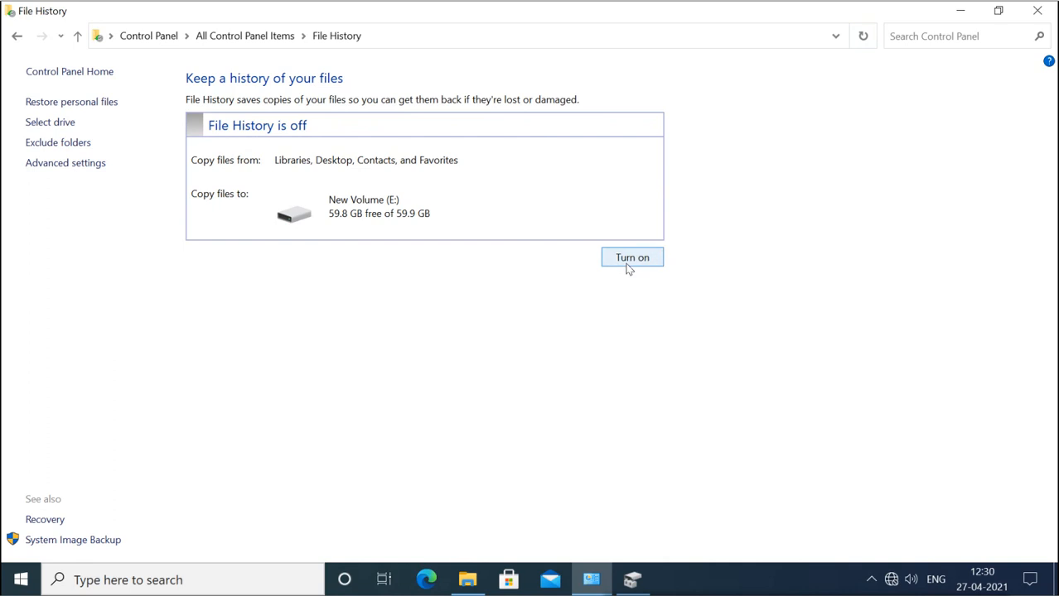
pyautogui.click(635, 578)
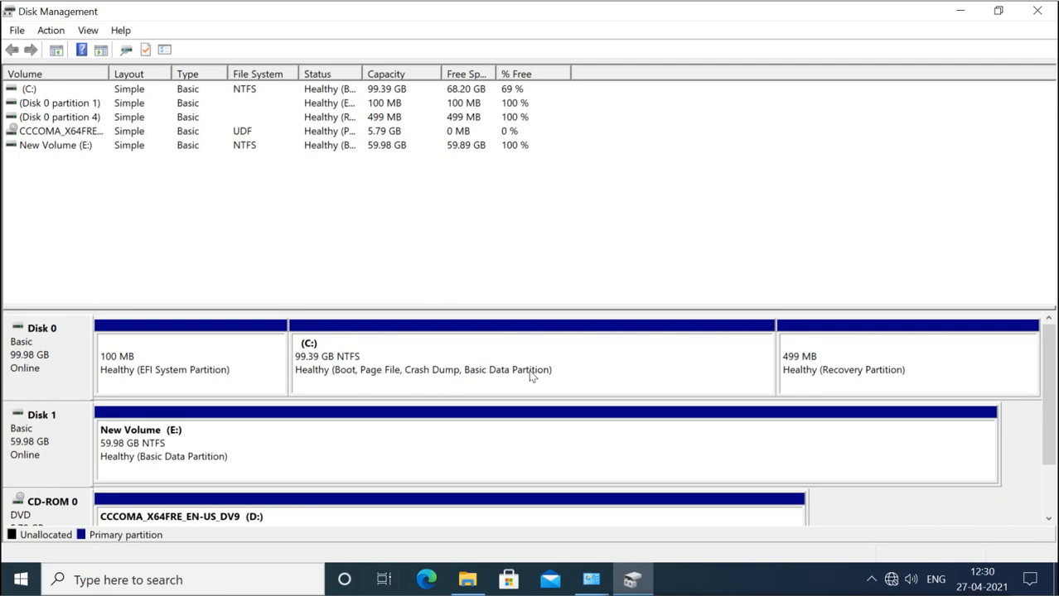
pyautogui.click(1035, 15)
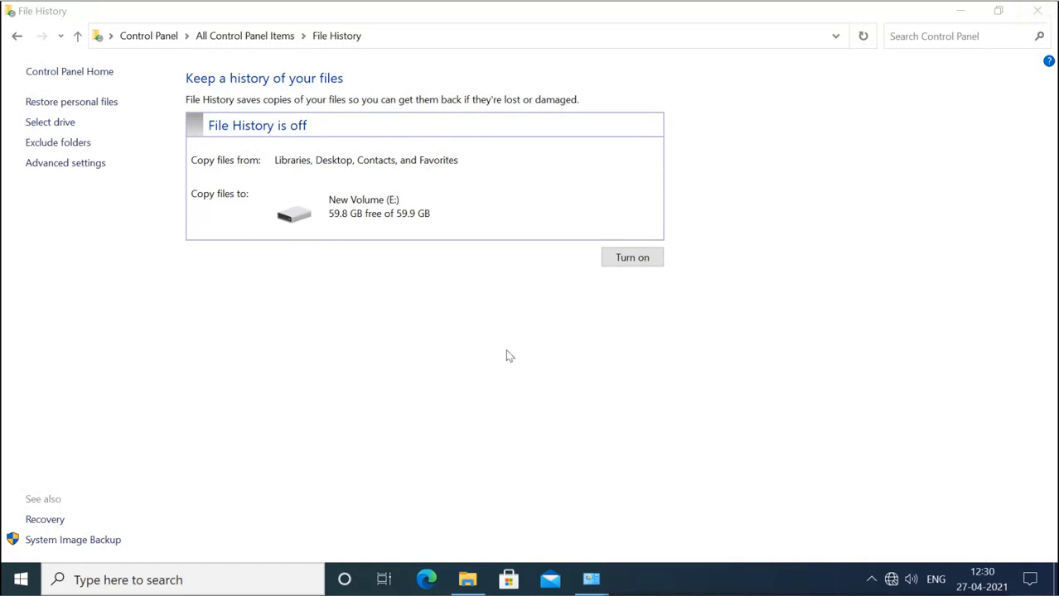
pyautogui.click(379, 214)
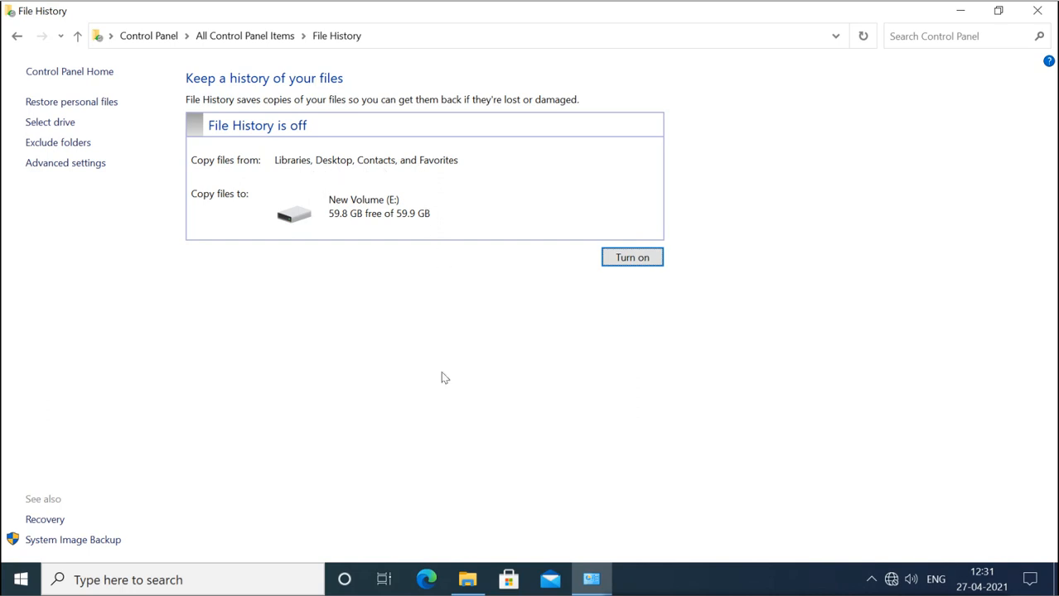
# Step: Create a text document named data1 in the Documents folder using File Explorer, and open it in Notepad
pyautogui.click(466, 583)
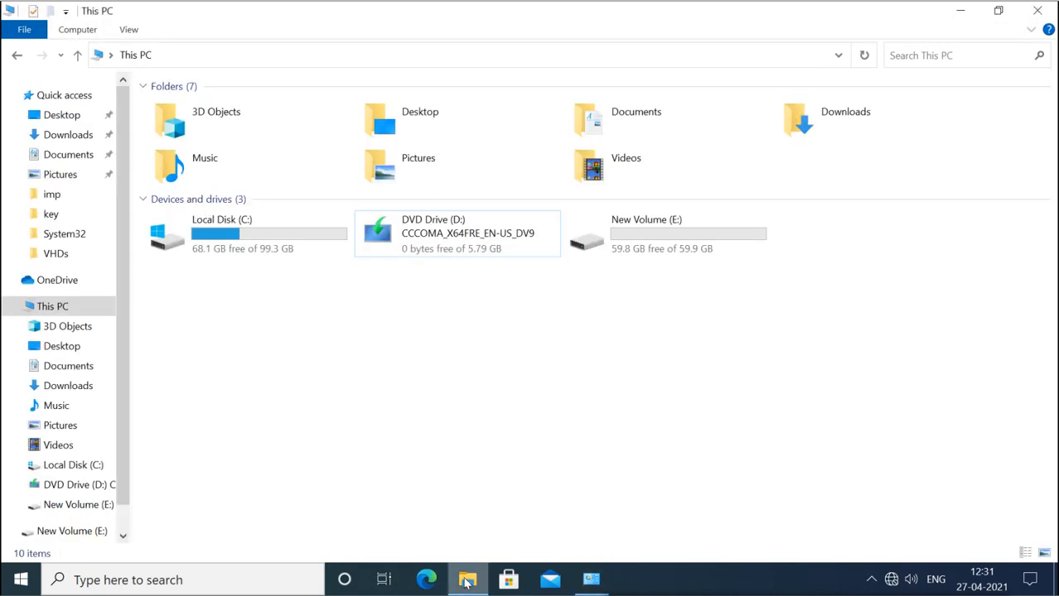
pyautogui.click(58, 157)
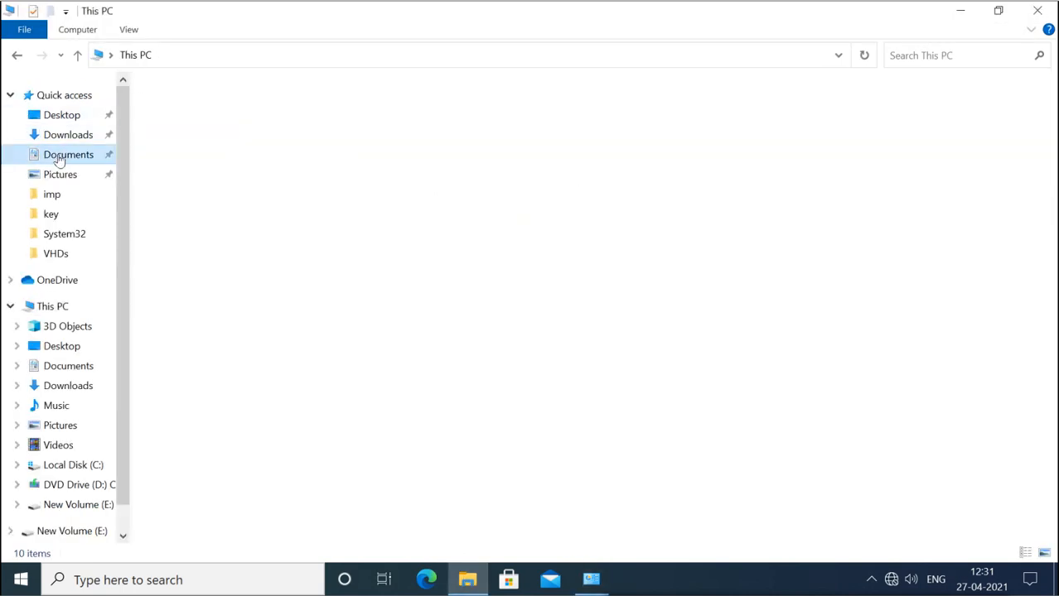
pyautogui.rightClick(293, 216)
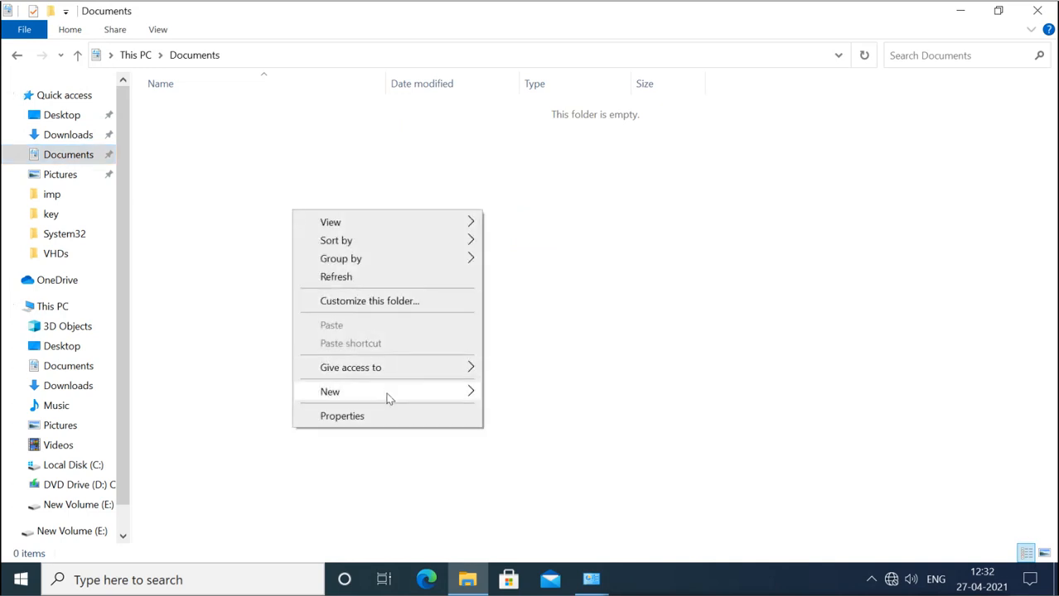
pyautogui.moveTo(391, 396)
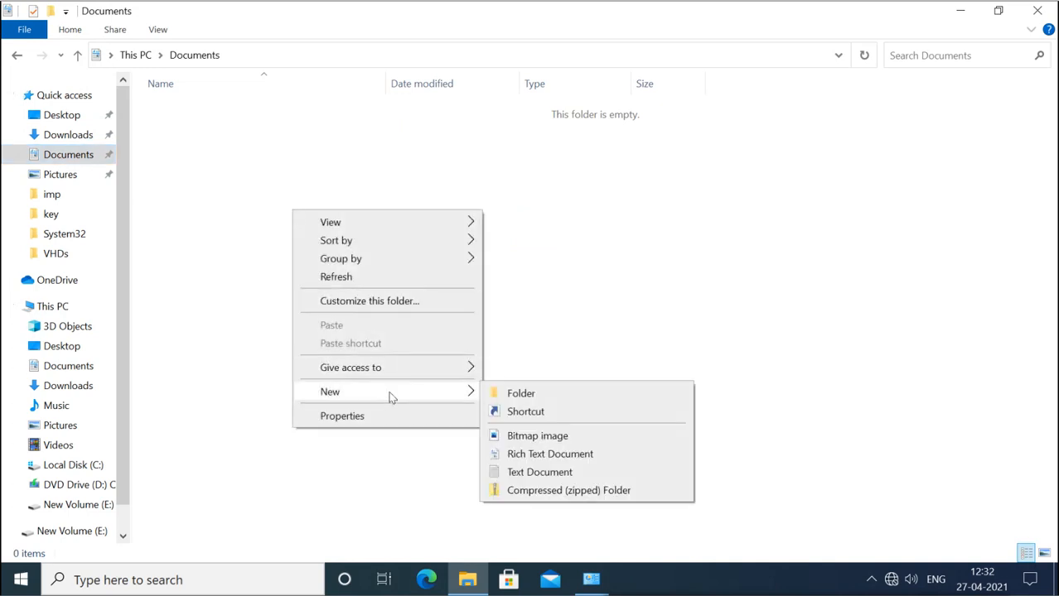
pyautogui.click(554, 473)
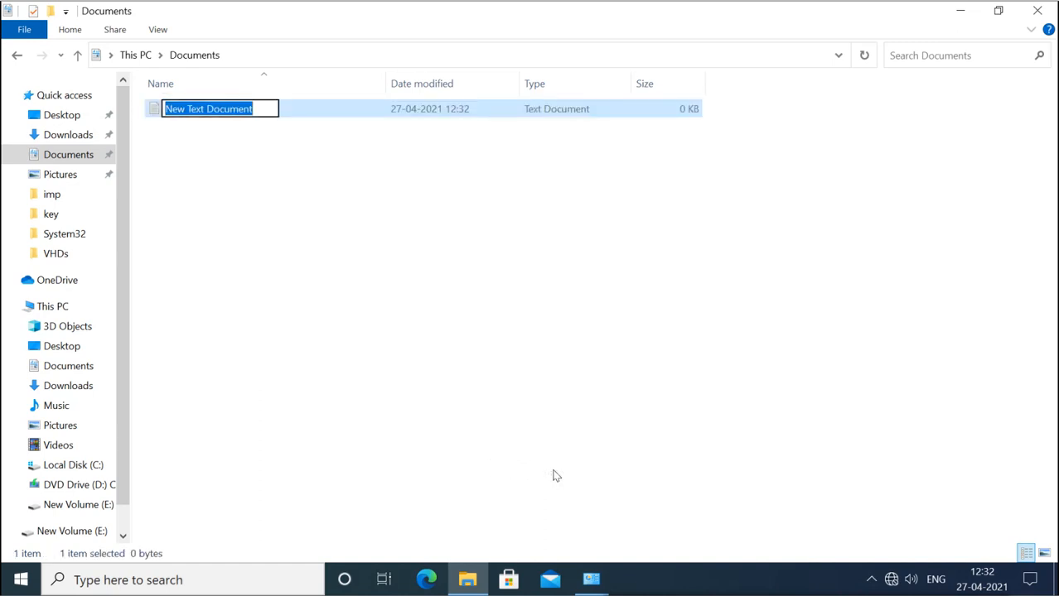
pyautogui.write('data1')
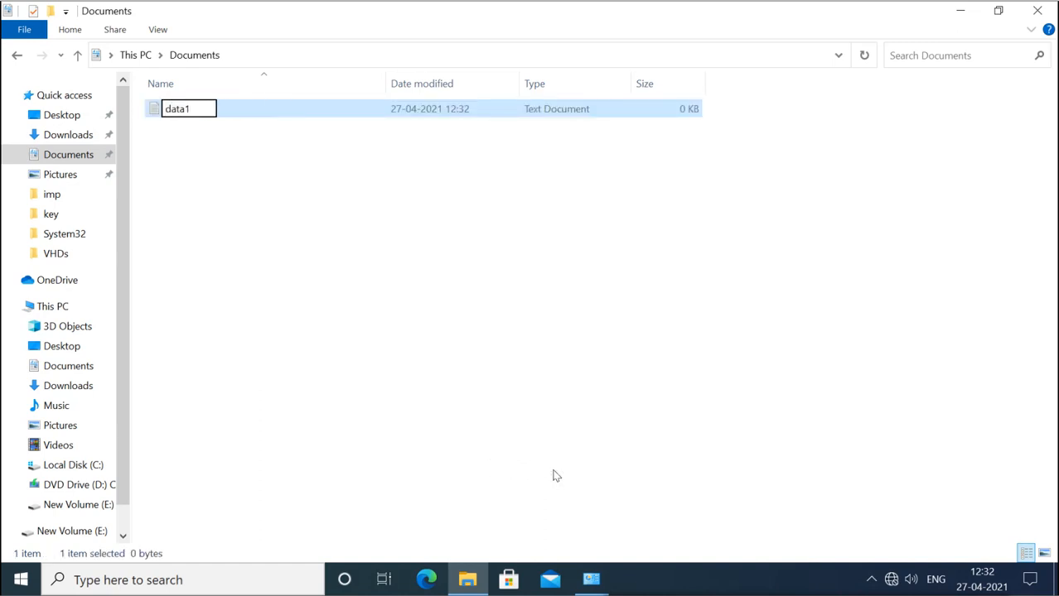
pyautogui.press('Return')
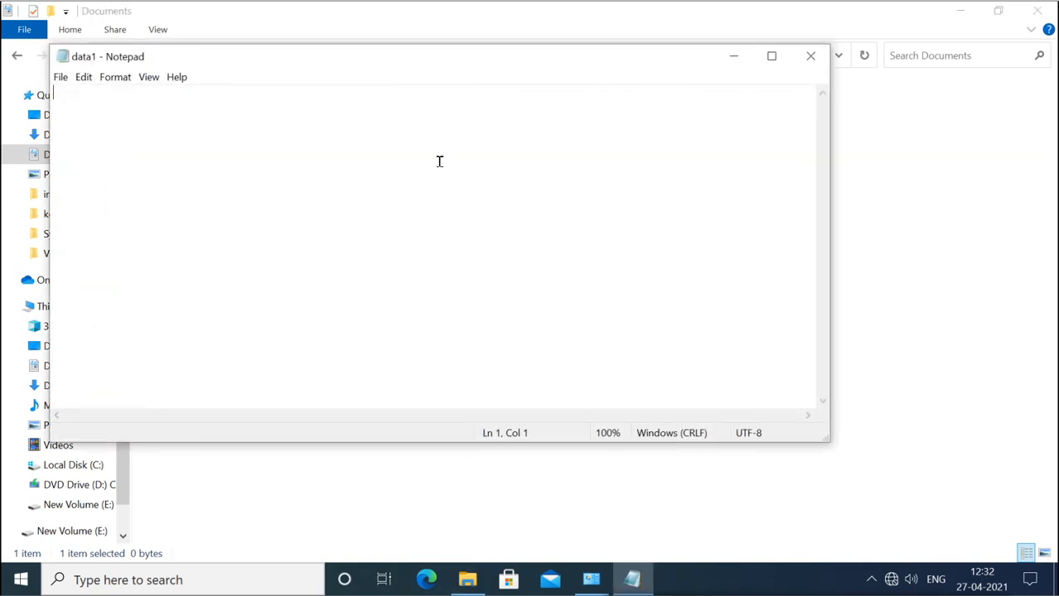
# Step: Begin the document with "This is" and set the font size to 18
pyautogui.write('This ')
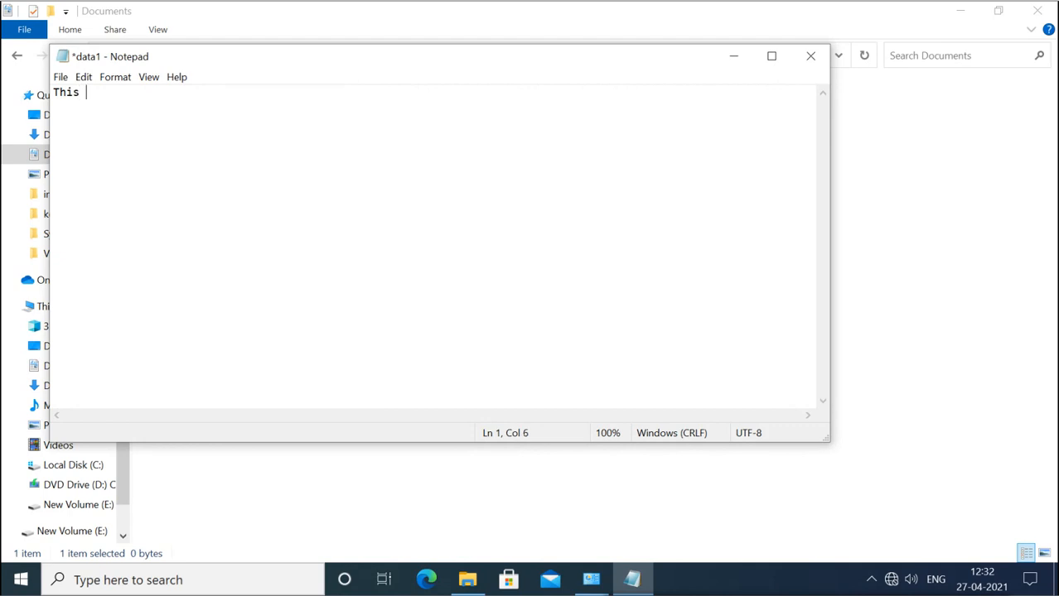
pyautogui.write('is')
pyautogui.click(109, 81)
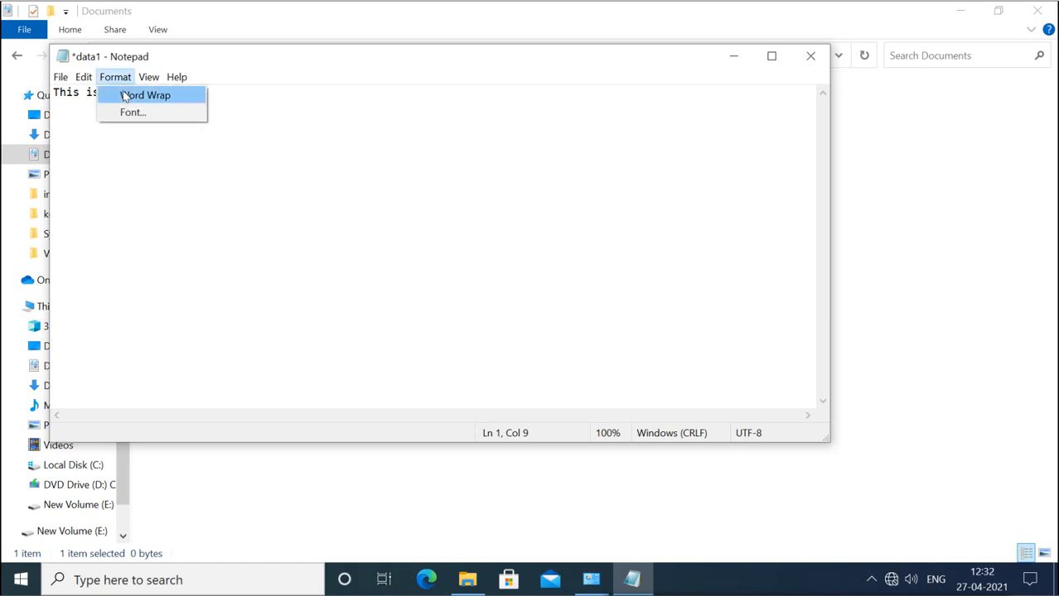
pyautogui.click(130, 112)
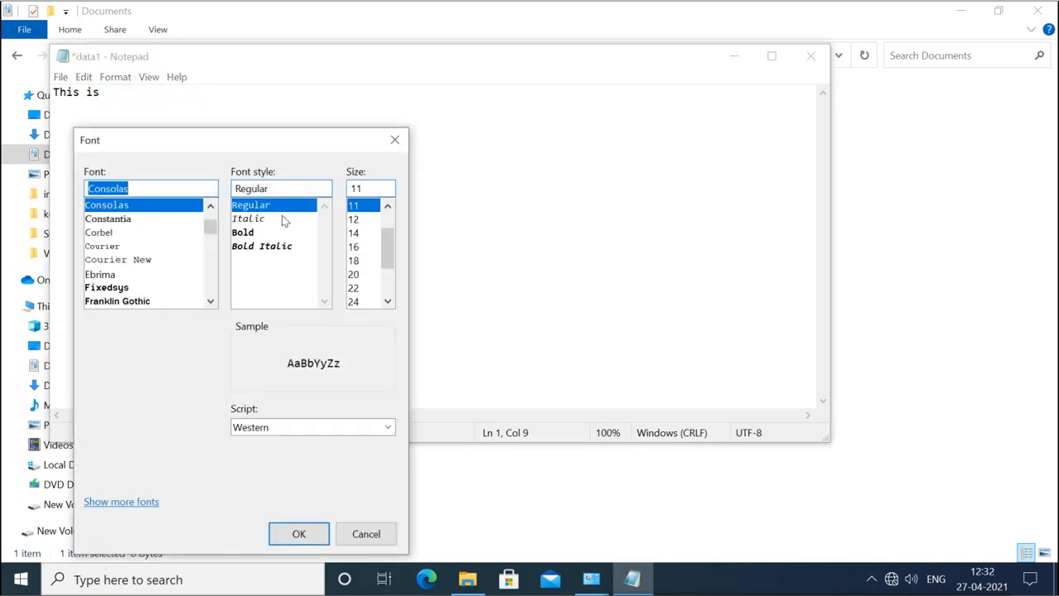
pyautogui.click(354, 260)
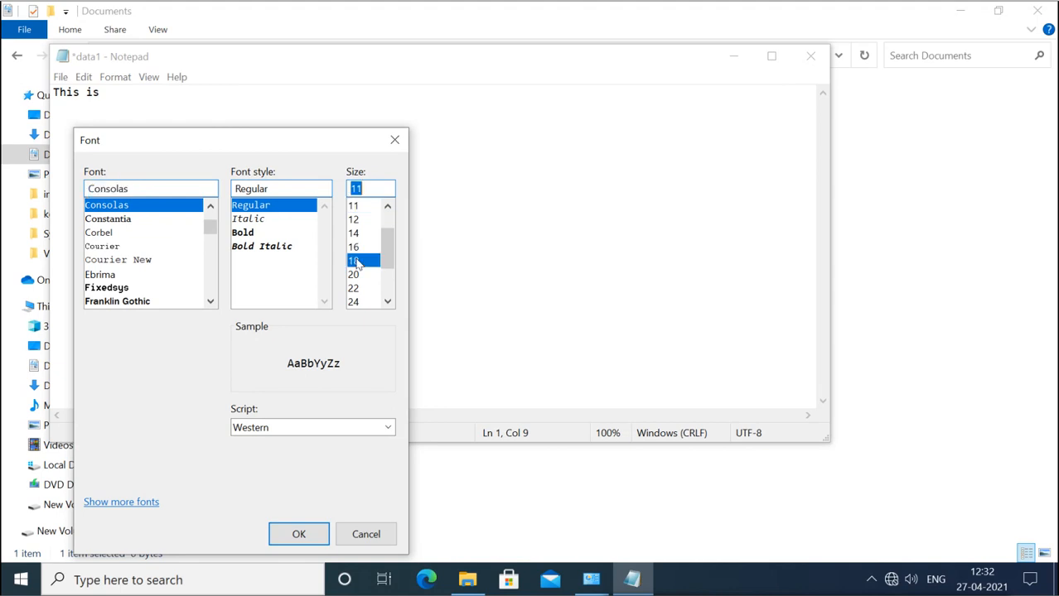
pyautogui.click(296, 533)
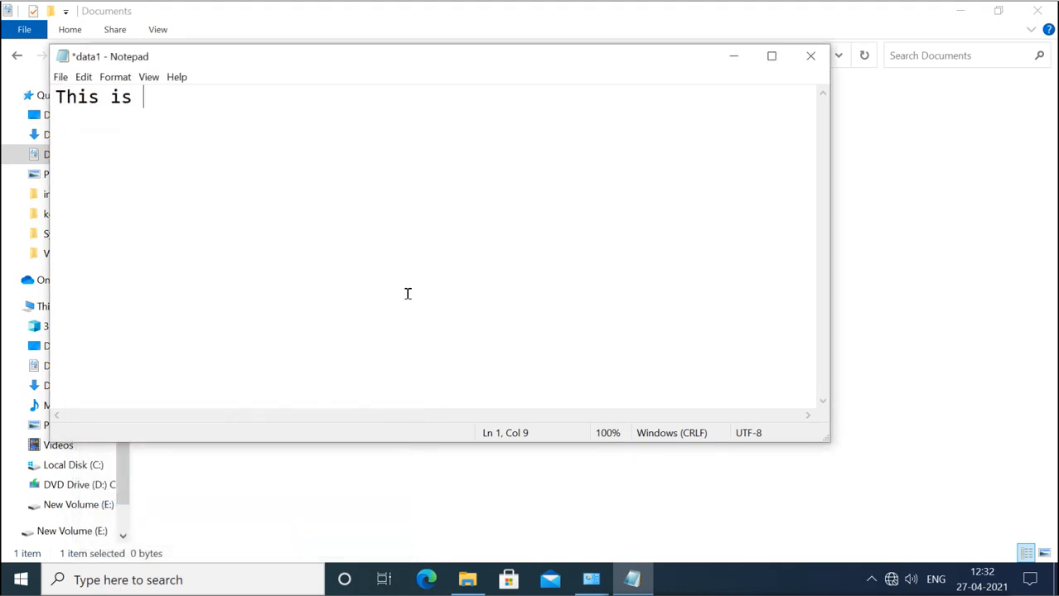
# Step: Complete the line as "This is a file history test", save data1, and reopen it briefly to check its contents
pyautogui.write('a file h')
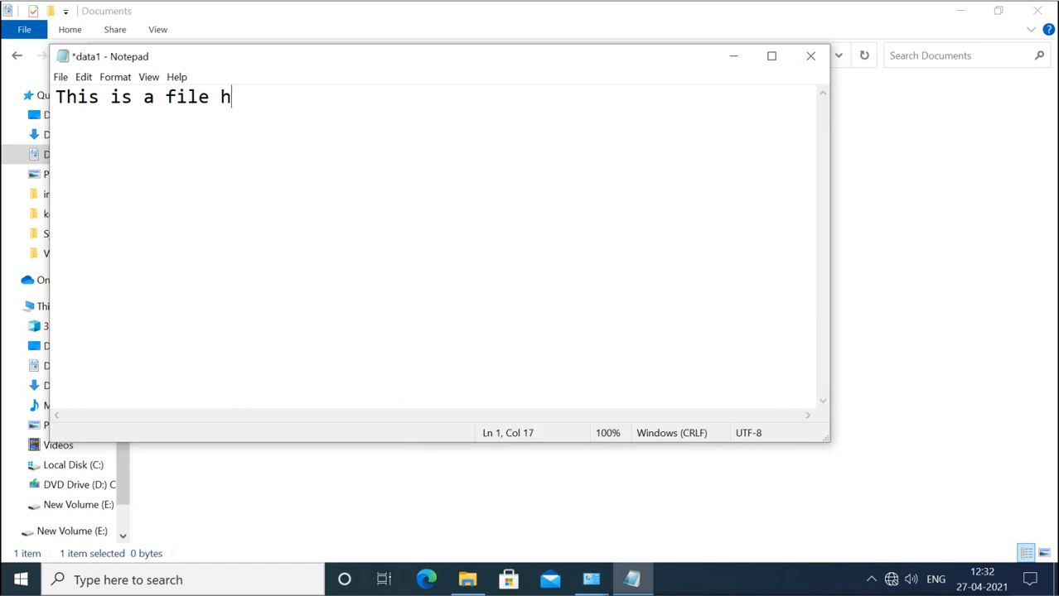
pyautogui.write('istory ')
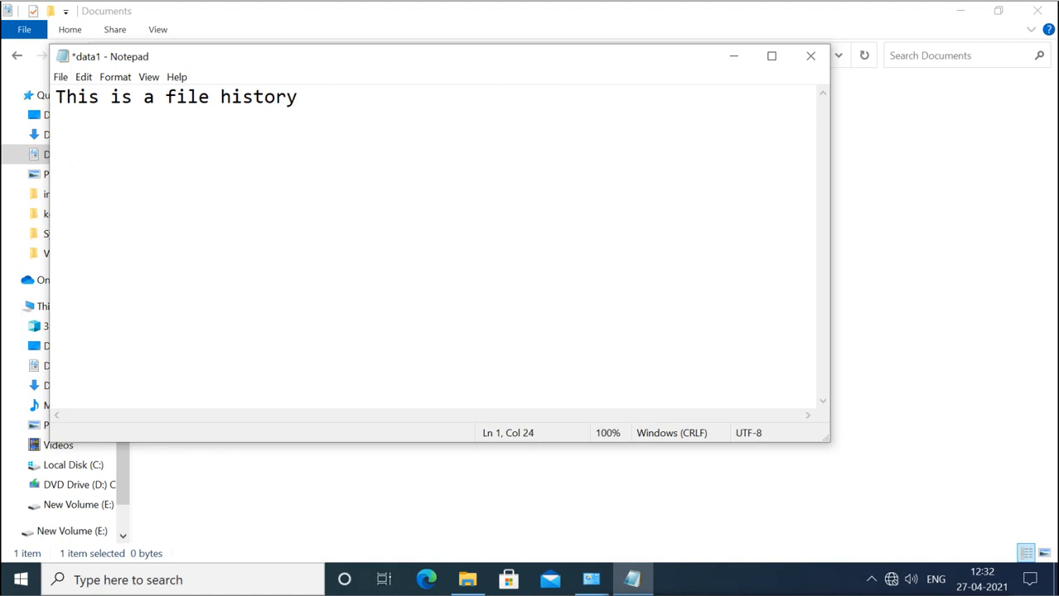
pyautogui.write('test')
pyautogui.click(809, 59)
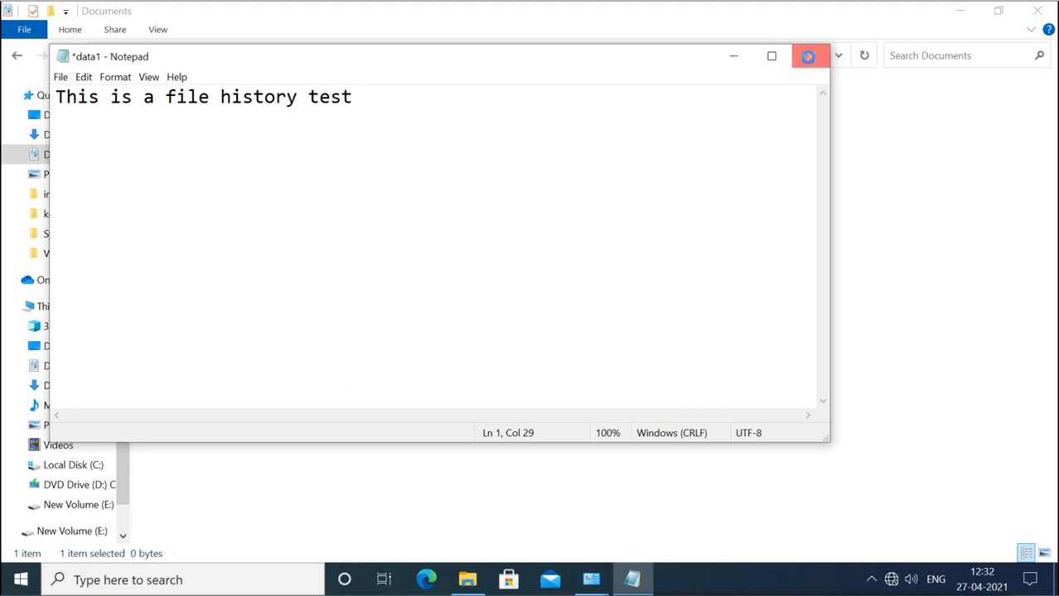
pyautogui.click(486, 301)
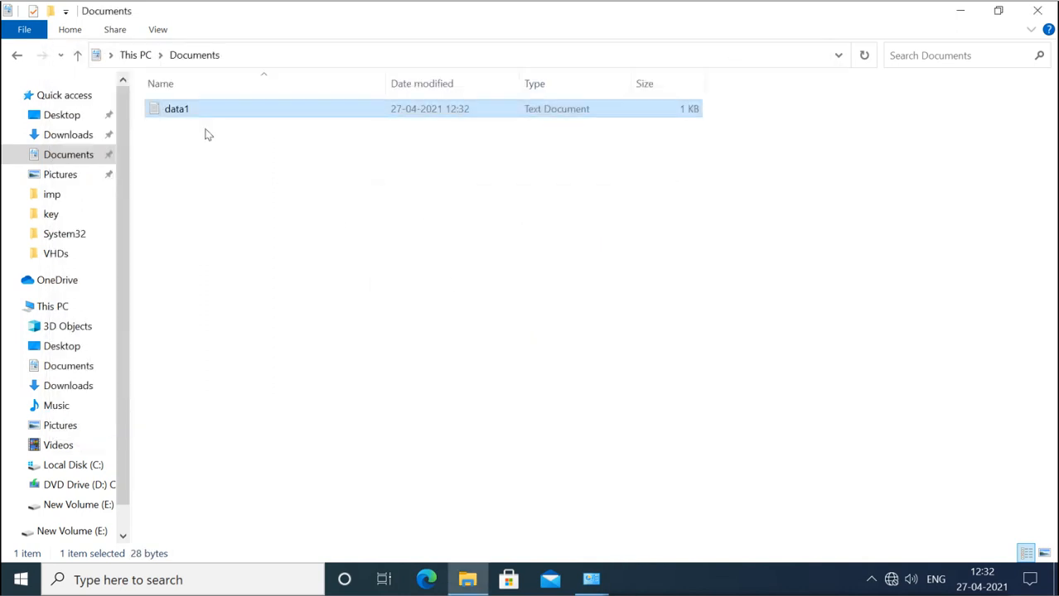
pyautogui.doubleClick(191, 116)
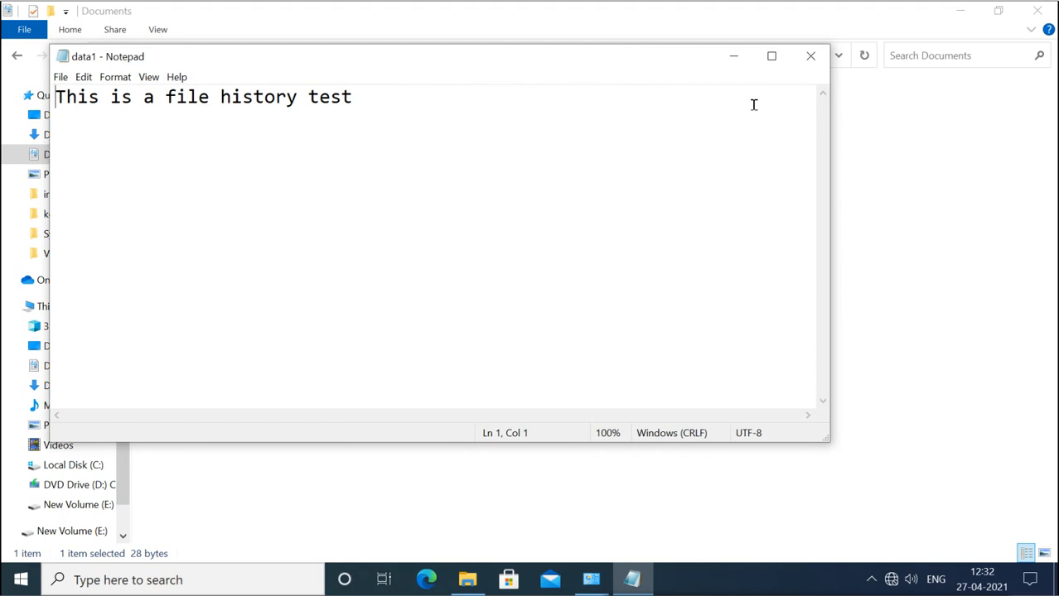
pyautogui.click(811, 59)
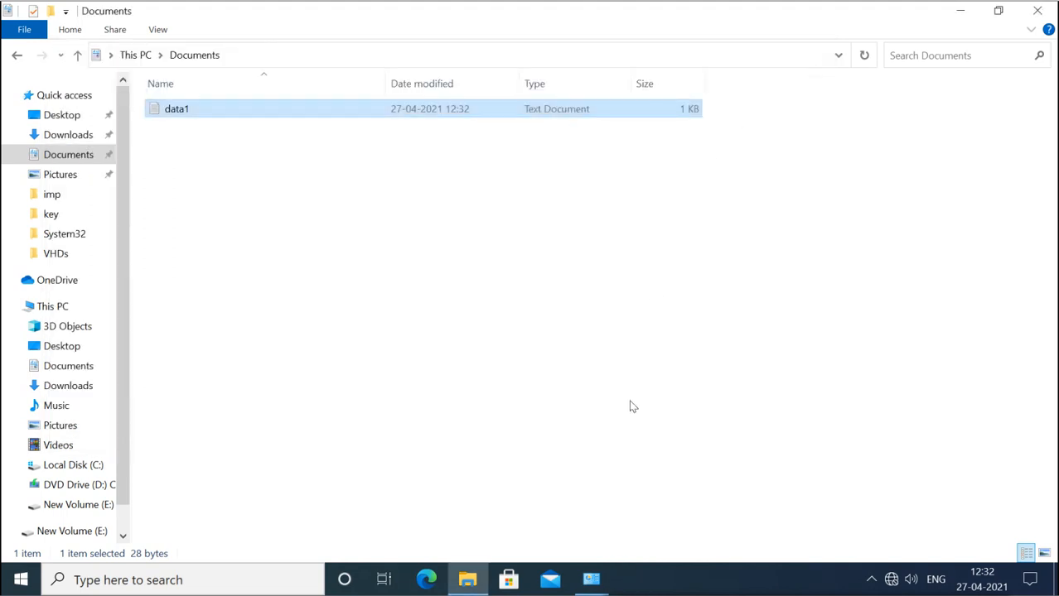
# Step: Switch to File History and turn it on with New Volume (E:) as the backup drive
pyautogui.click(592, 580)
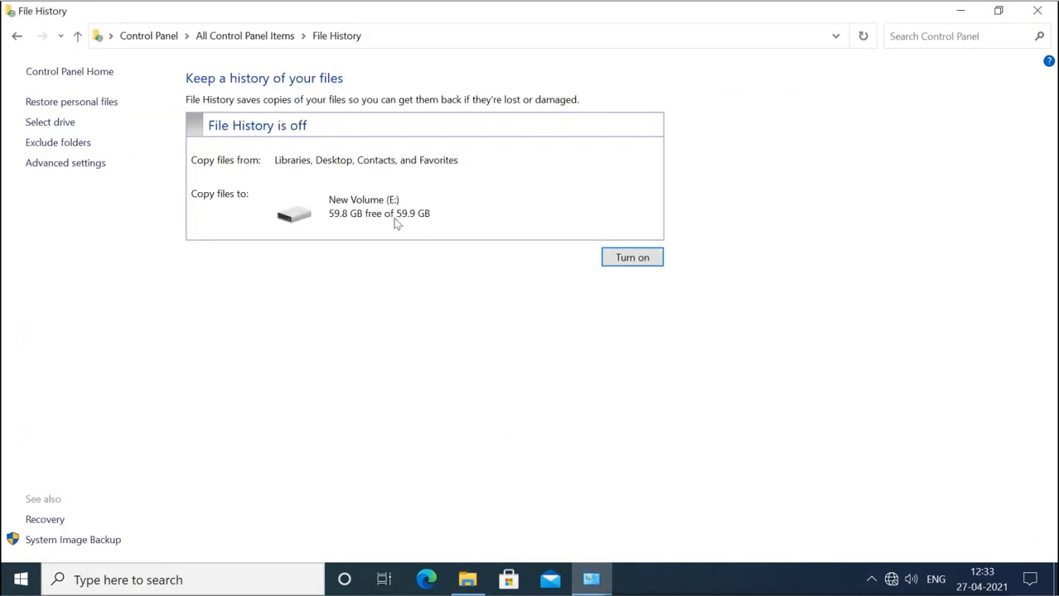
pyautogui.click(632, 259)
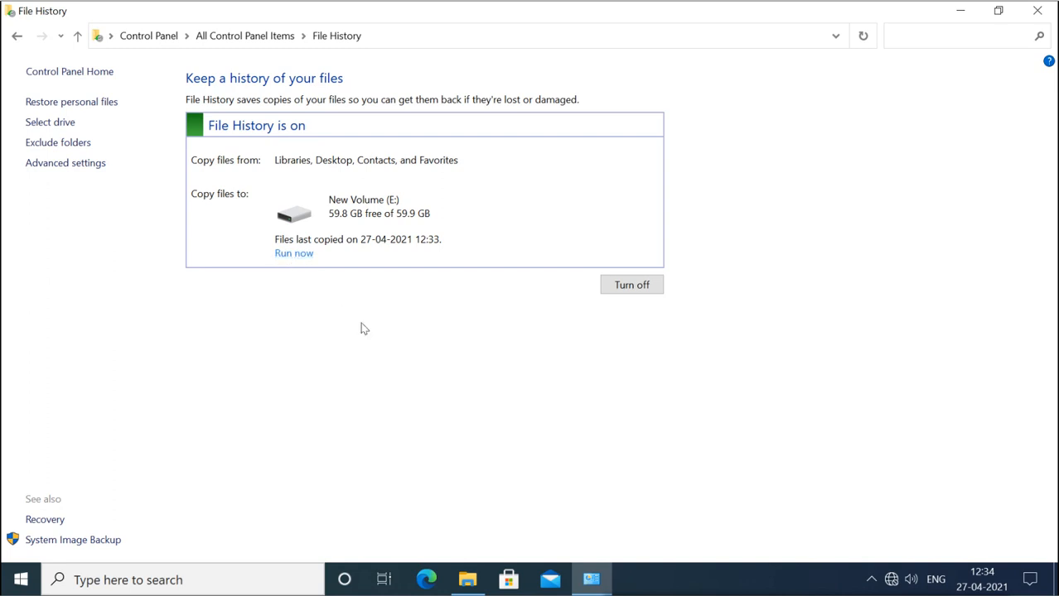
# Step: Switch to File Explorer and create a text document named data2 in the Documents folder
pyautogui.click(468, 580)
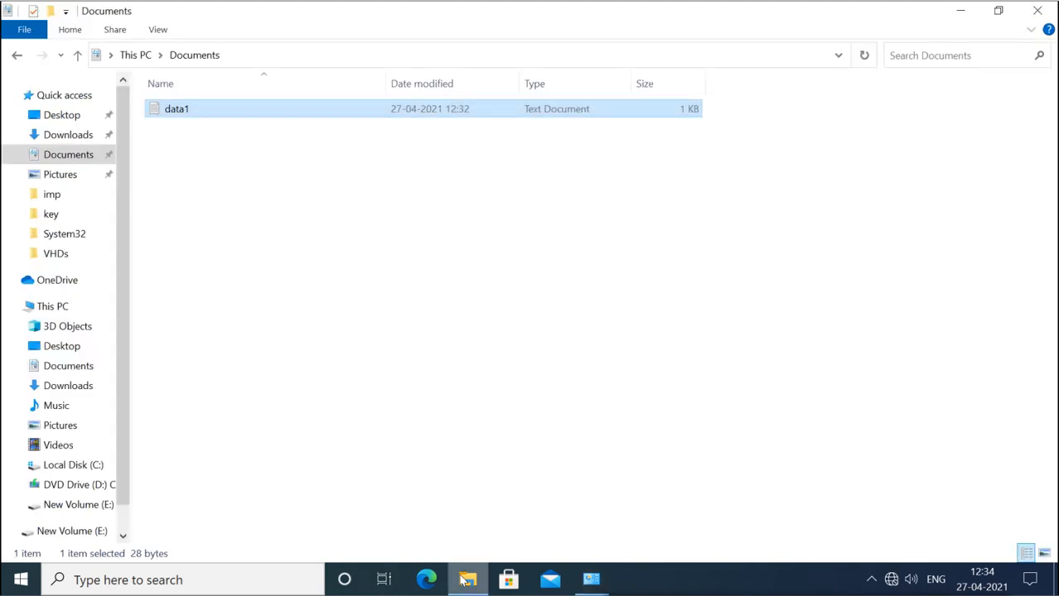
pyautogui.rightClick(251, 182)
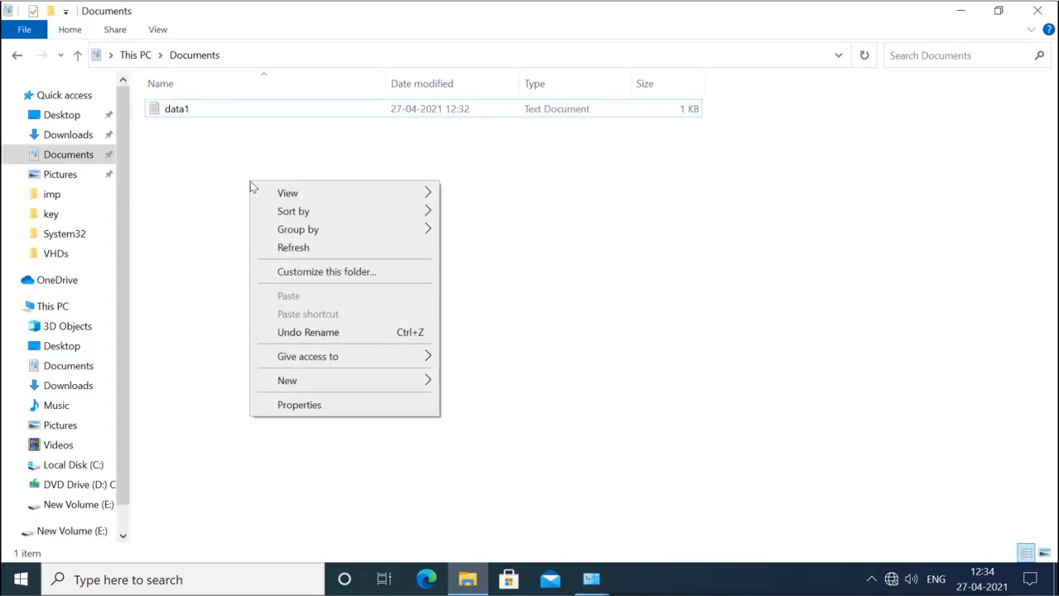
pyautogui.moveTo(380, 380)
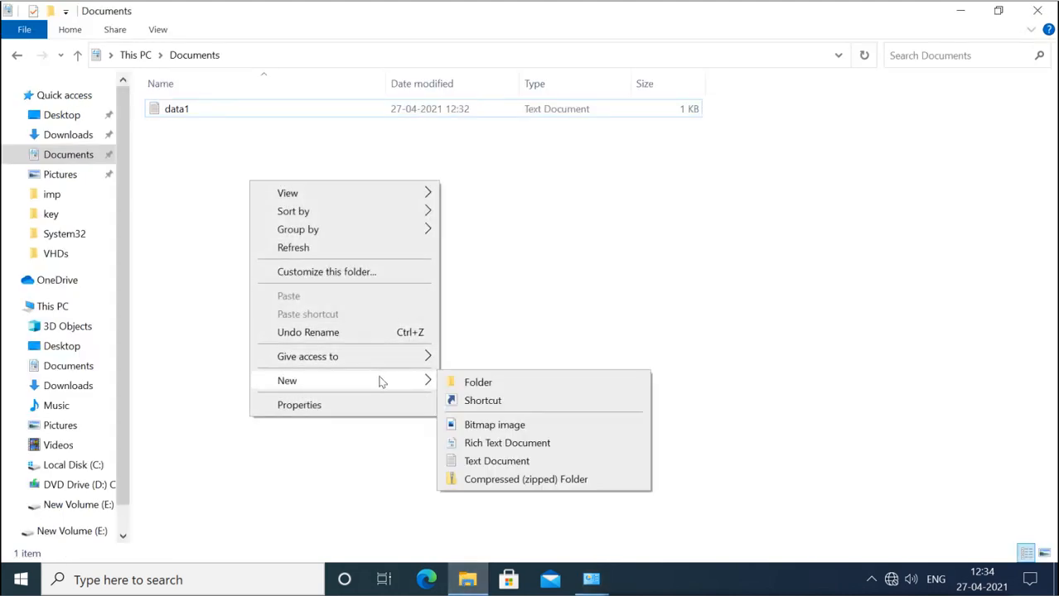
pyautogui.click(475, 464)
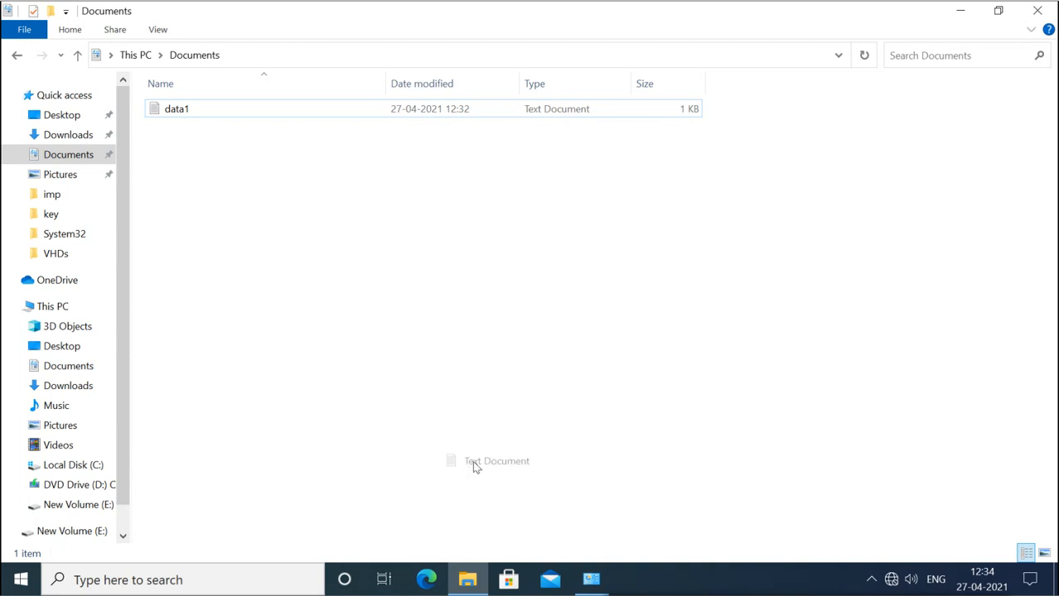
pyautogui.write('data2')
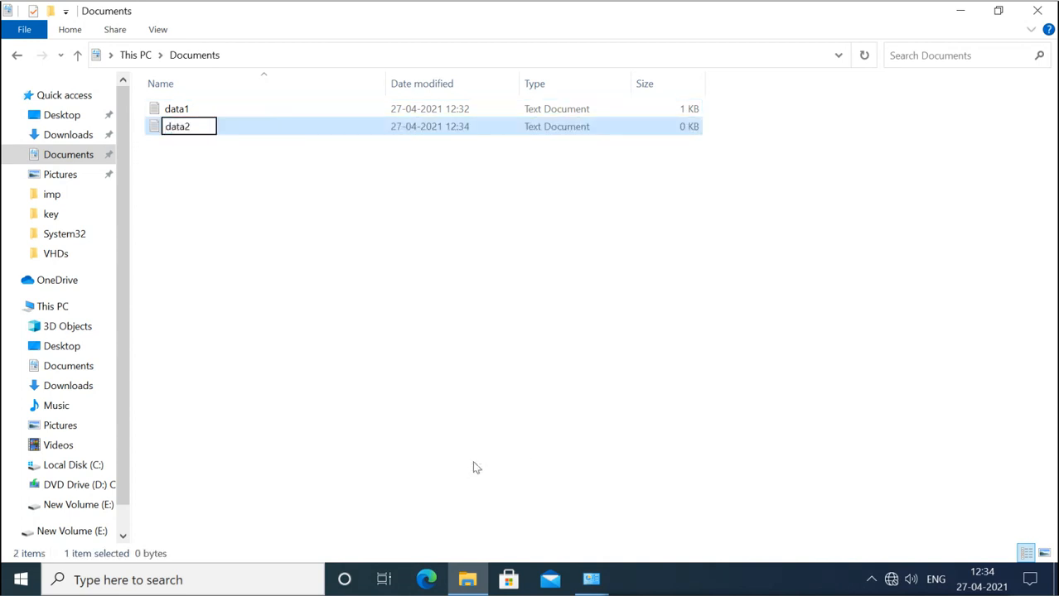
pyautogui.press('Return')
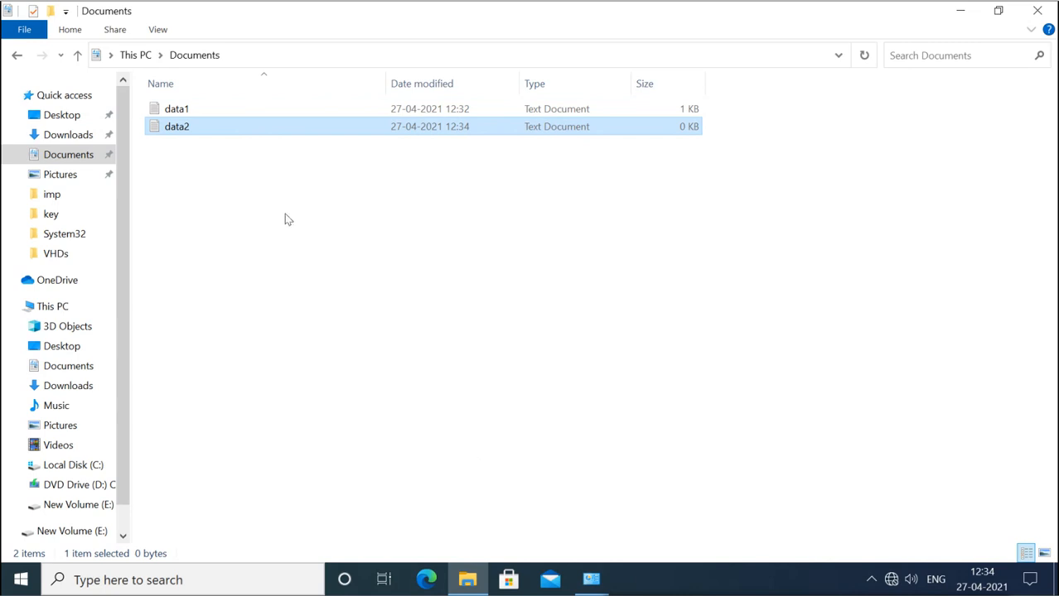
# Step: Open data2 in Notepad, enter "Second file for test", and close the file with its changes saved
pyautogui.doubleClick(190, 132)
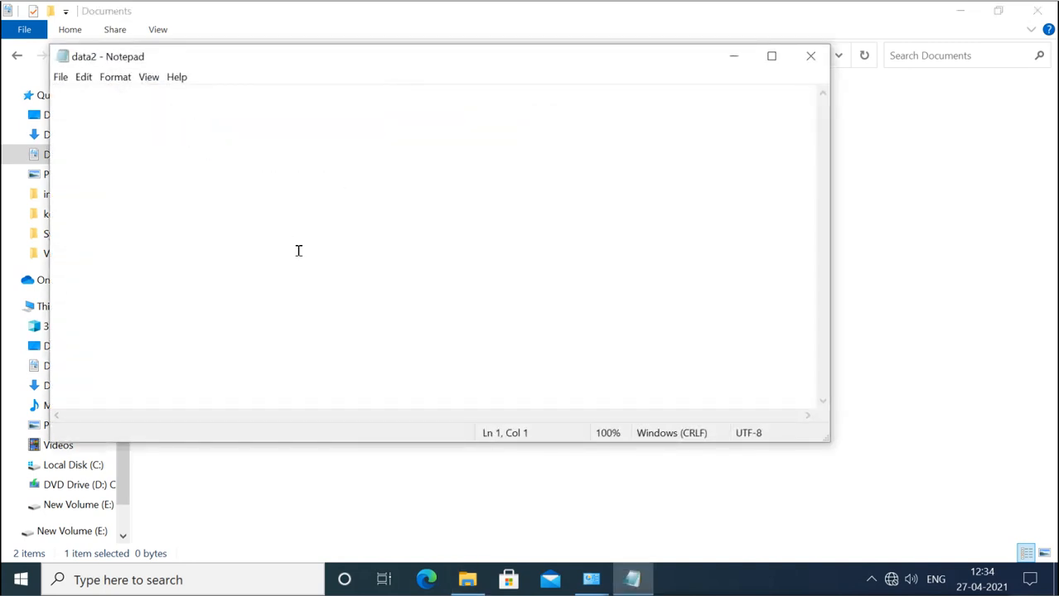
pyautogui.write('Second file')
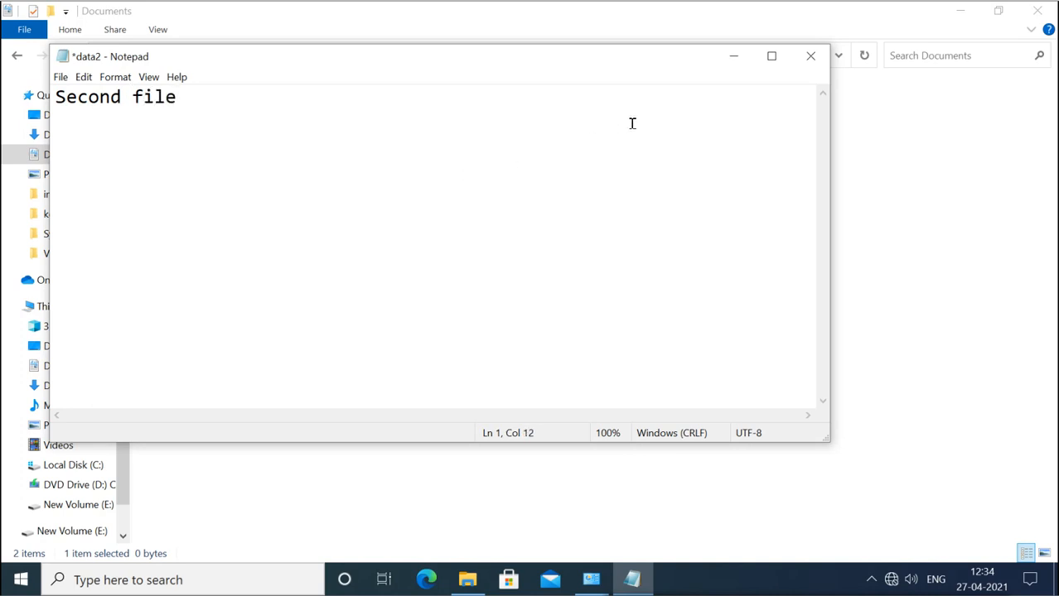
pyautogui.write(' for test')
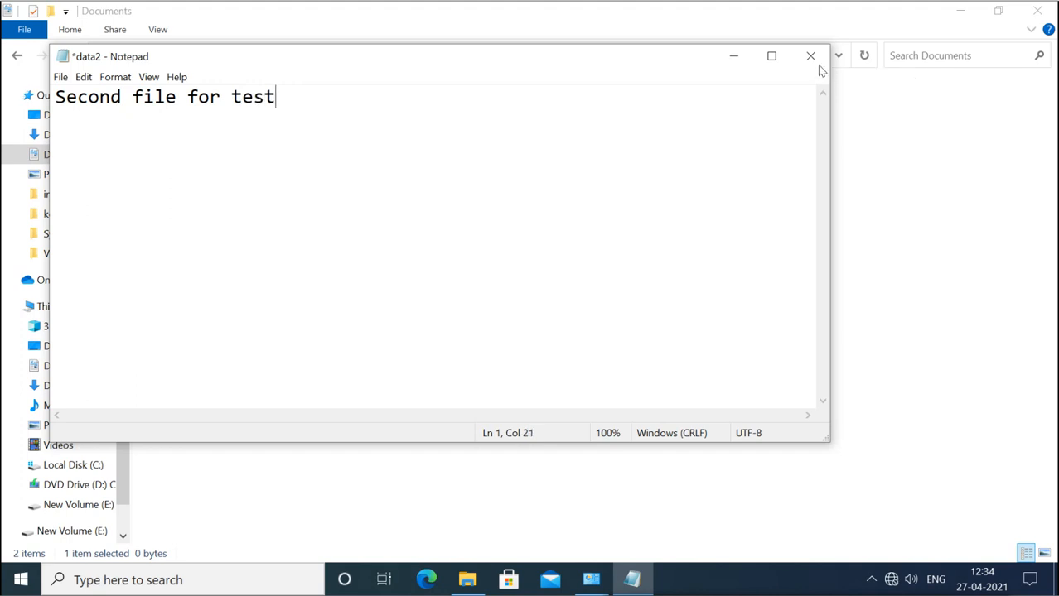
pyautogui.click(811, 56)
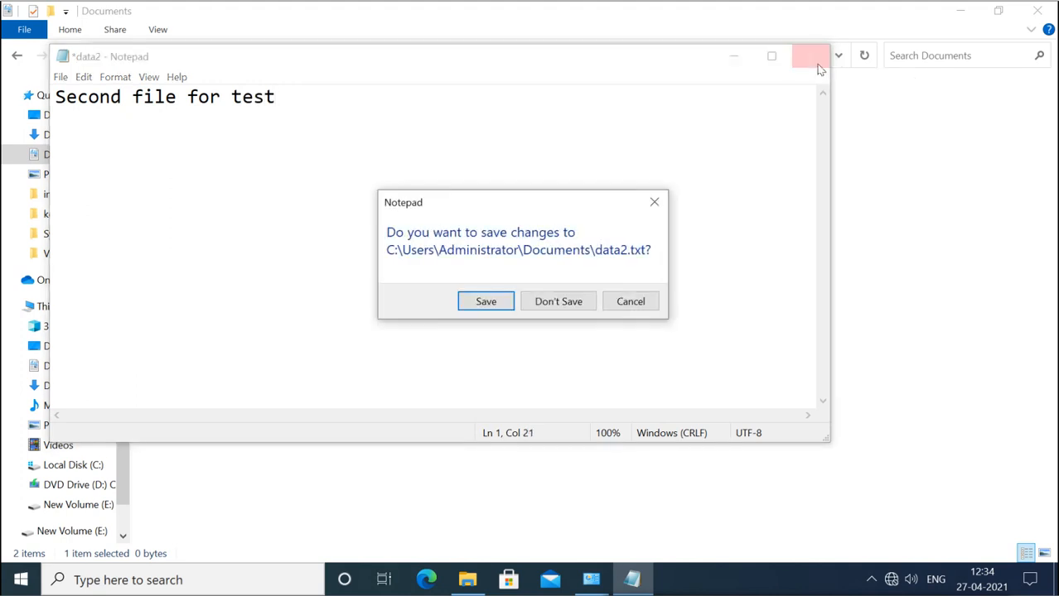
pyautogui.click(508, 301)
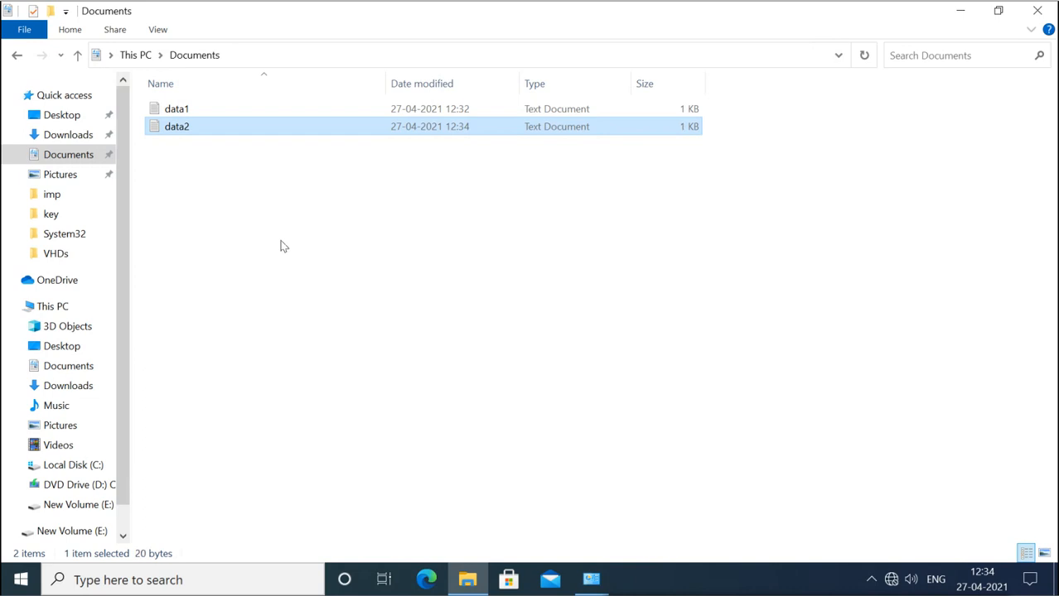
# Step: Open data1, add a second line reading "One more history", and close the file with its changes saved
pyautogui.doubleClick(184, 108)
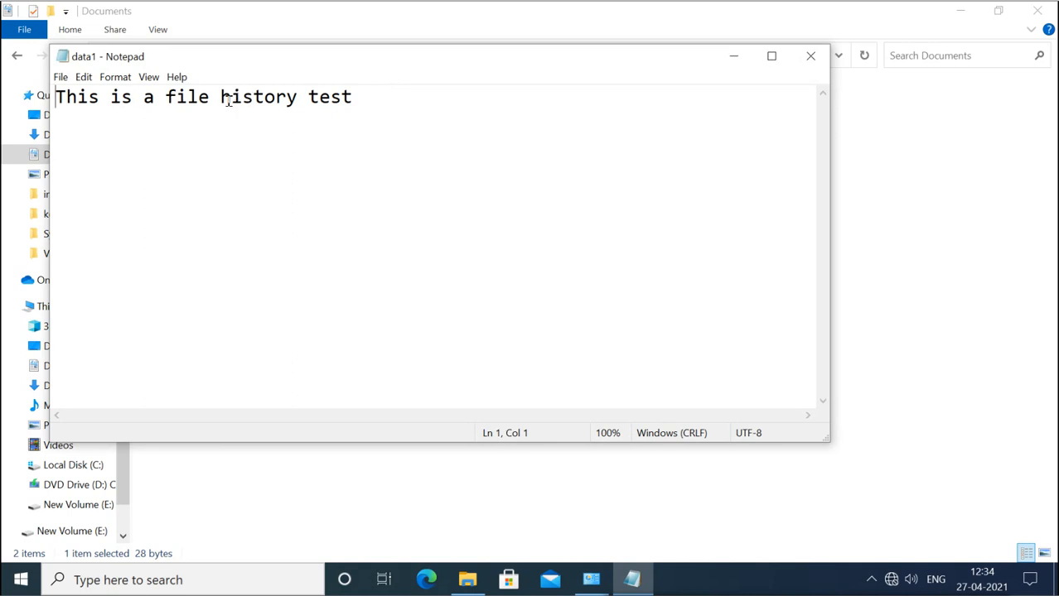
pyautogui.click(383, 96)
pyautogui.press('BackSpace')
pyautogui.press('Return')
pyautogui.write('One o')
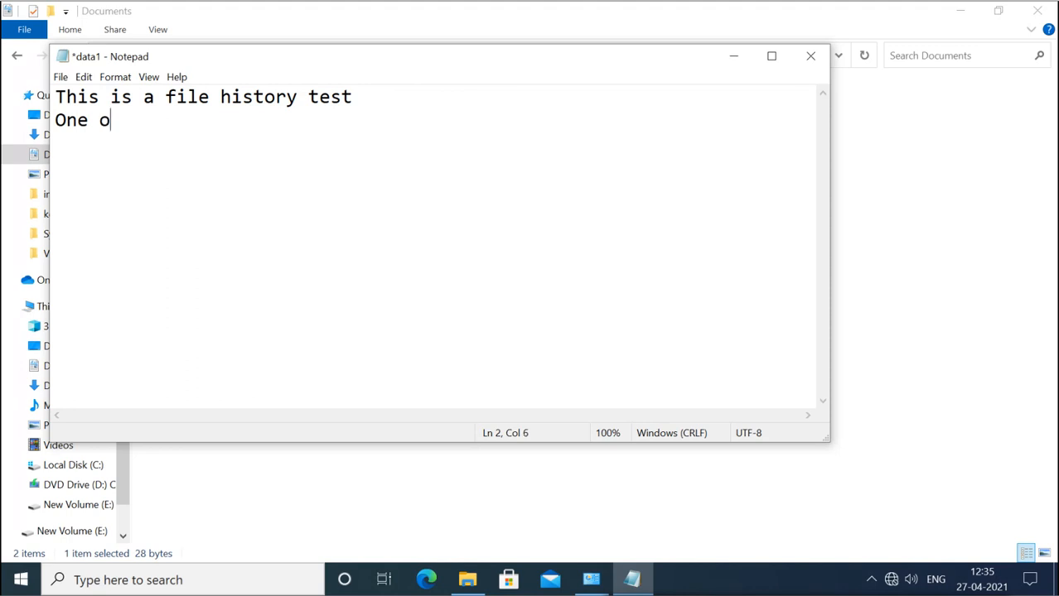
pyautogui.press('BackSpace')
pyautogui.write('more histor')
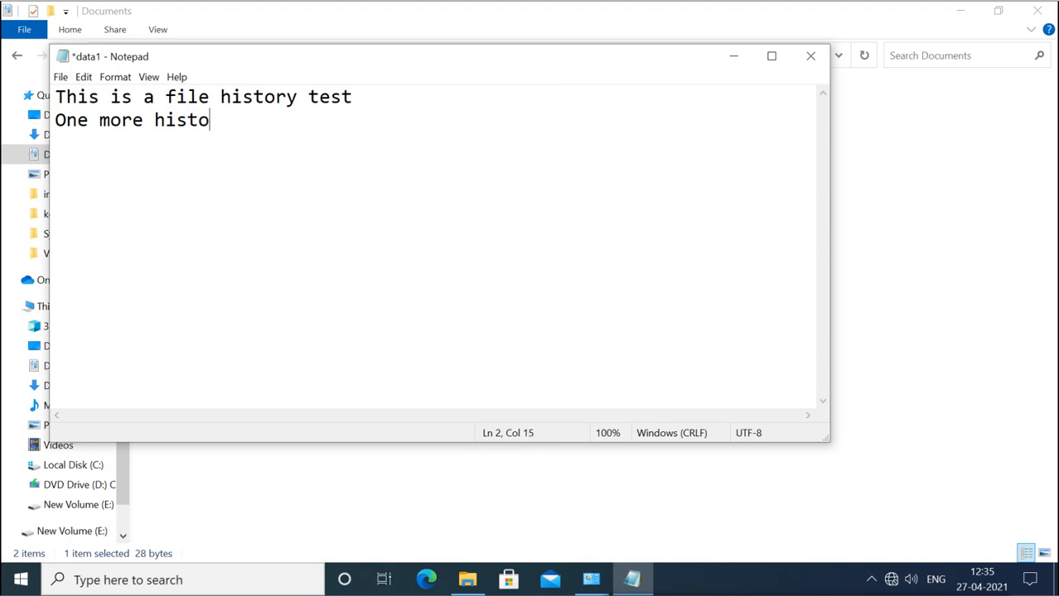
pyautogui.write('y')
pyautogui.click(809, 60)
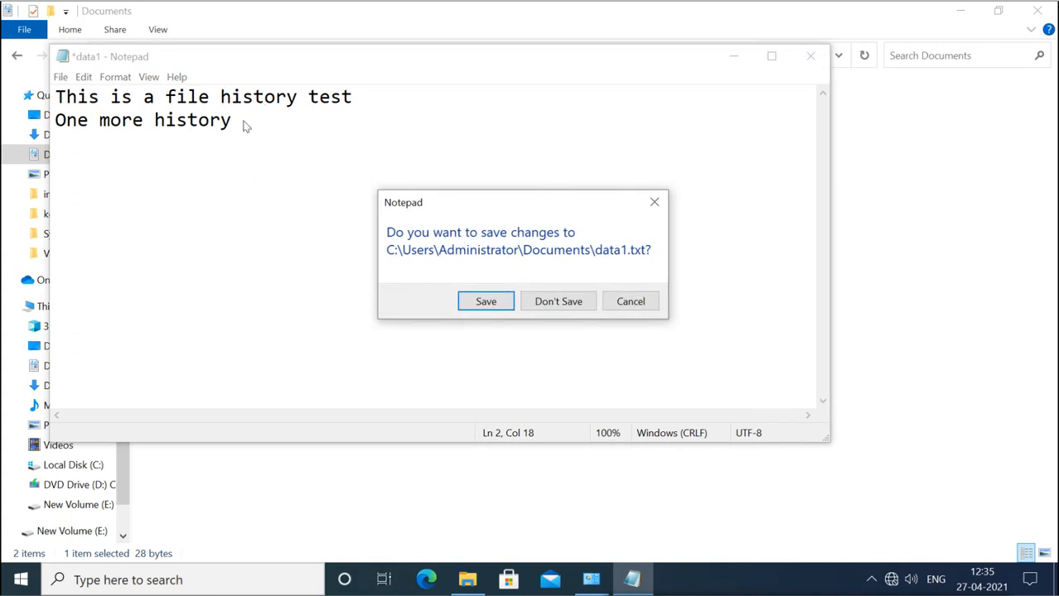
pyautogui.click(487, 302)
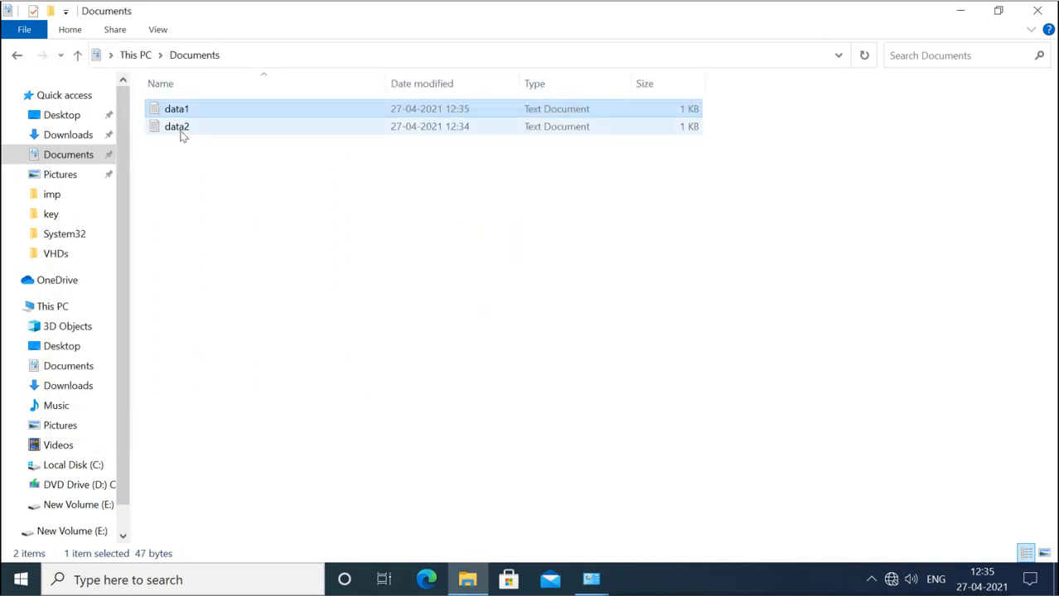
# Step: Switch to File History and run a backup immediately to copy the changed files
pyautogui.click(326, 247)
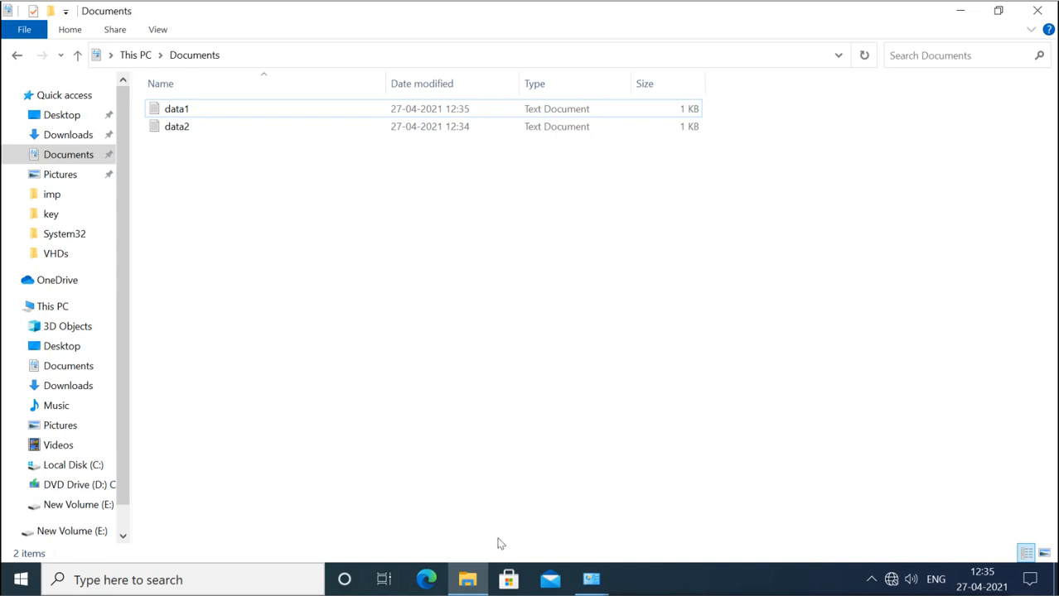
pyautogui.click(596, 580)
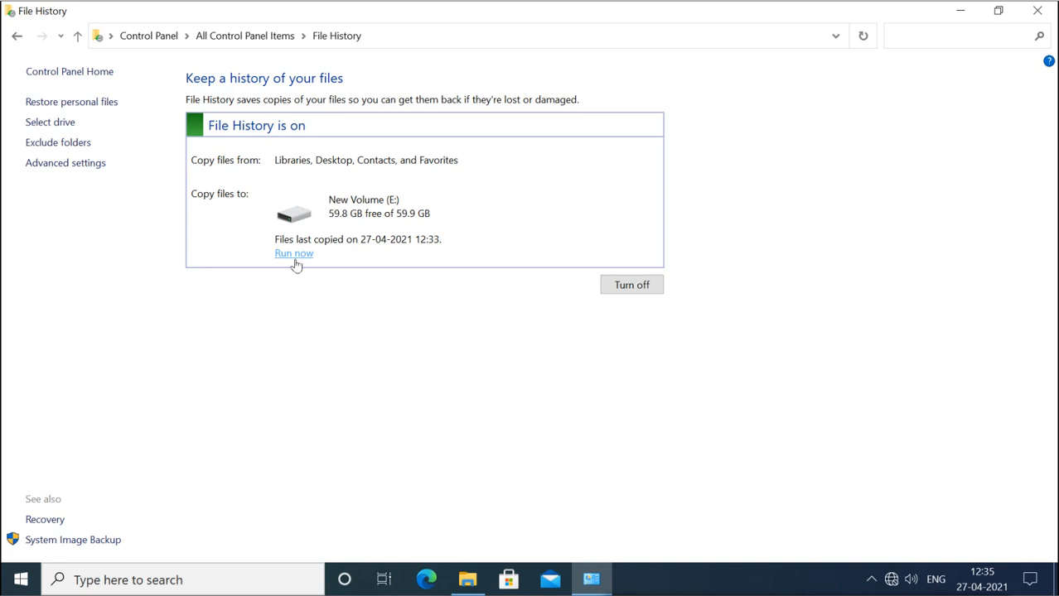
pyautogui.click(295, 258)
# Step: Return to the Documents folder in File Explorer and permanently delete the data2 file
pyautogui.click(469, 578)
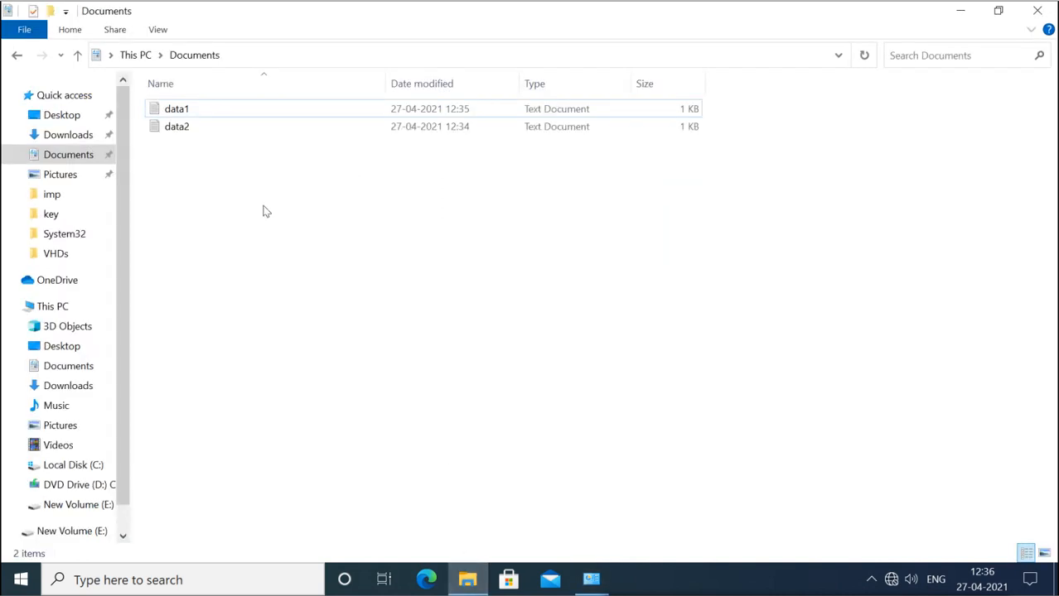
pyautogui.click(189, 131)
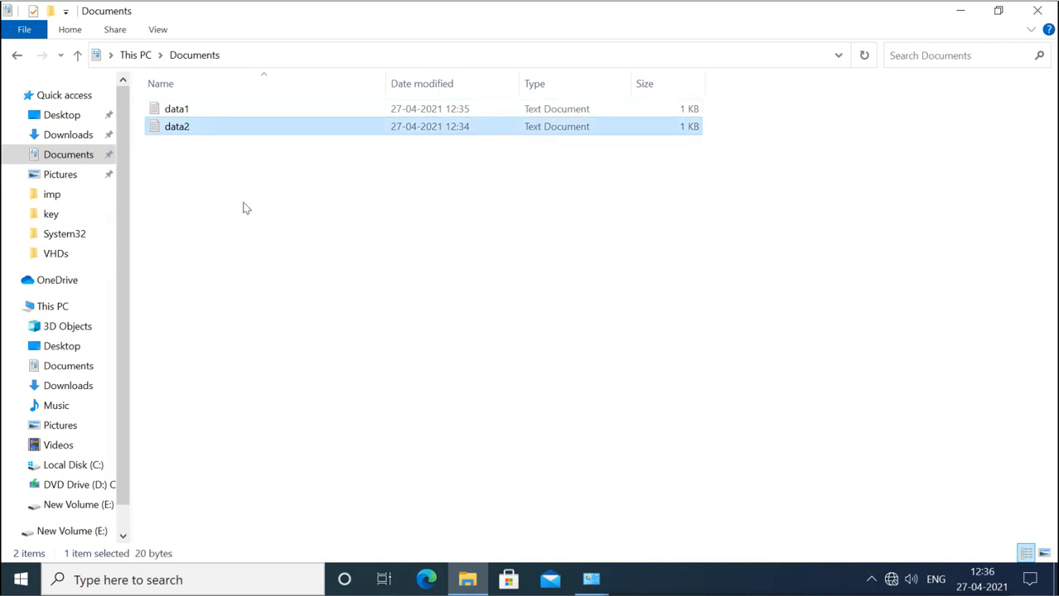
pyautogui.hotkey('shift', 'Delete')
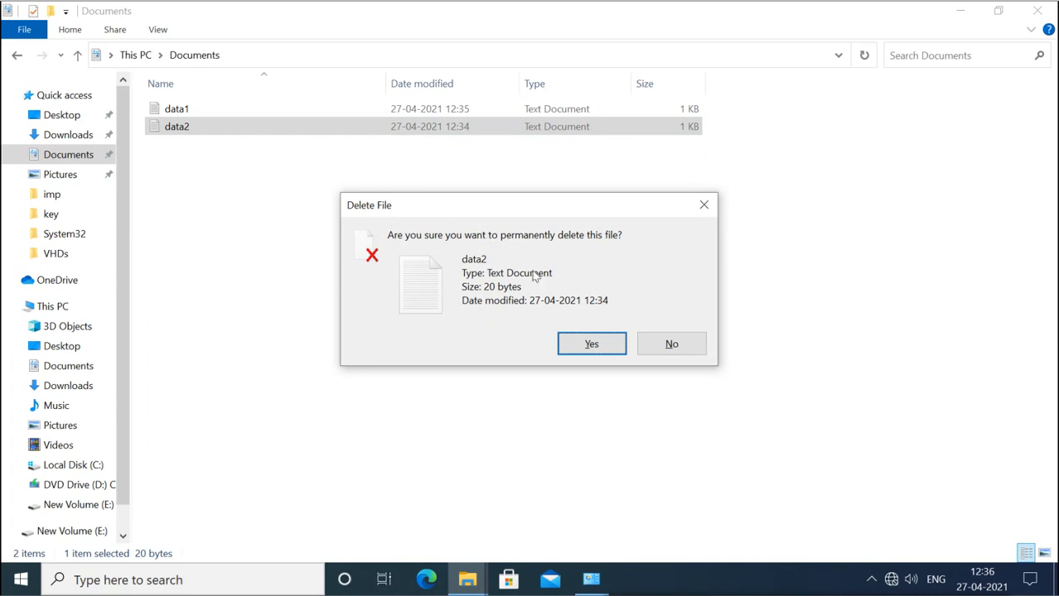
pyautogui.click(581, 344)
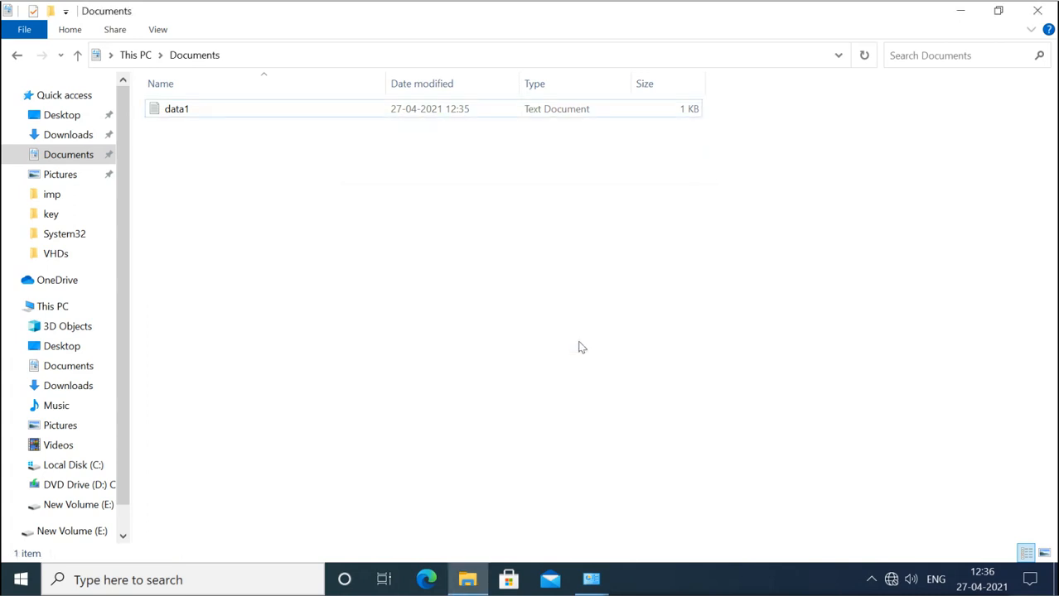
# Step: Switch to File History, start restoring personal files, and open the backed-up Documents folder
pyautogui.click(959, 14)
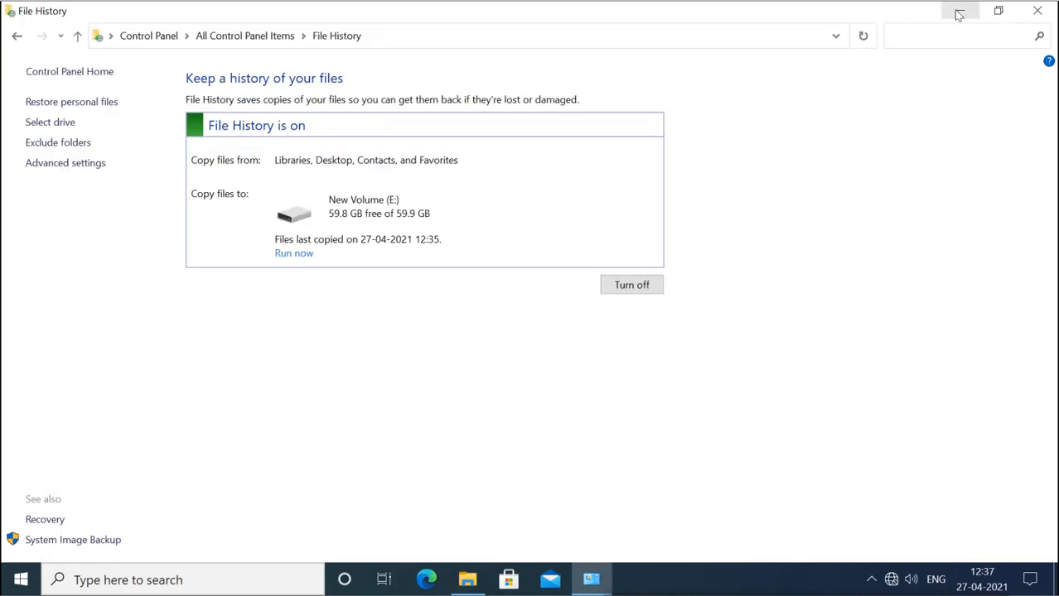
pyautogui.click(957, 10)
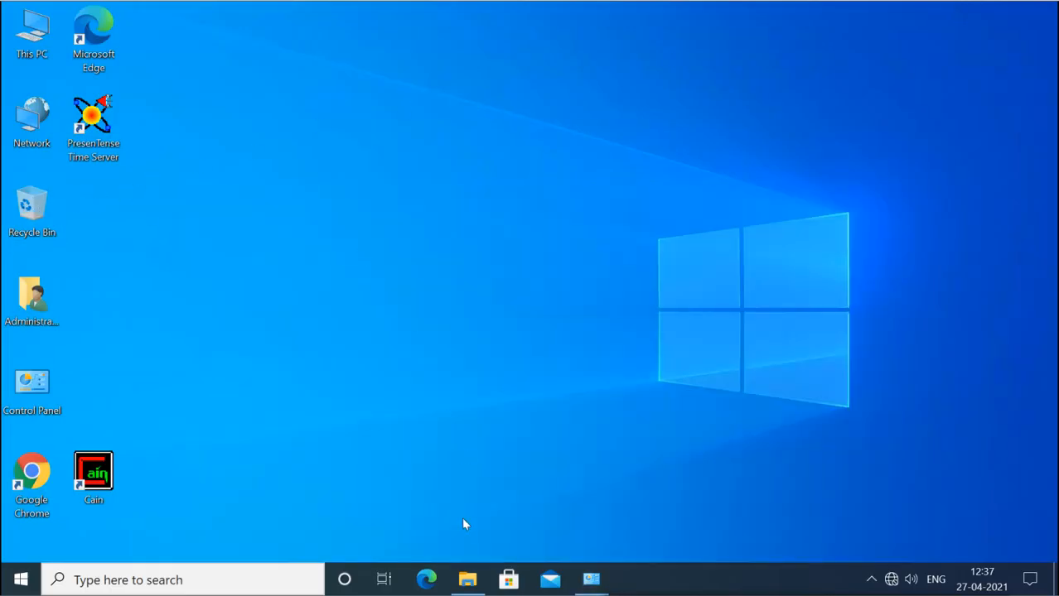
pyautogui.click(468, 579)
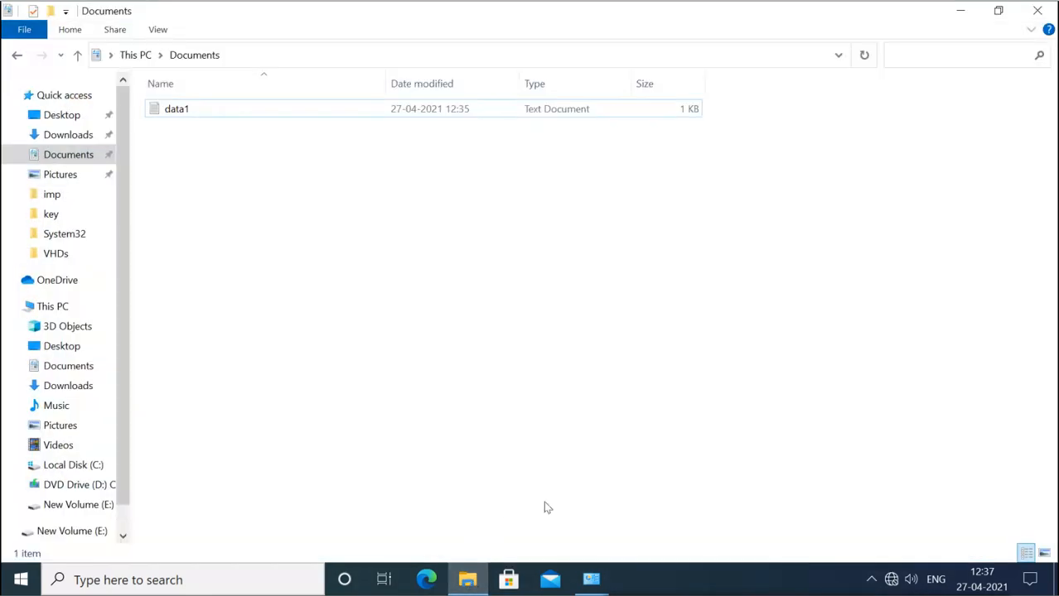
pyautogui.click(591, 579)
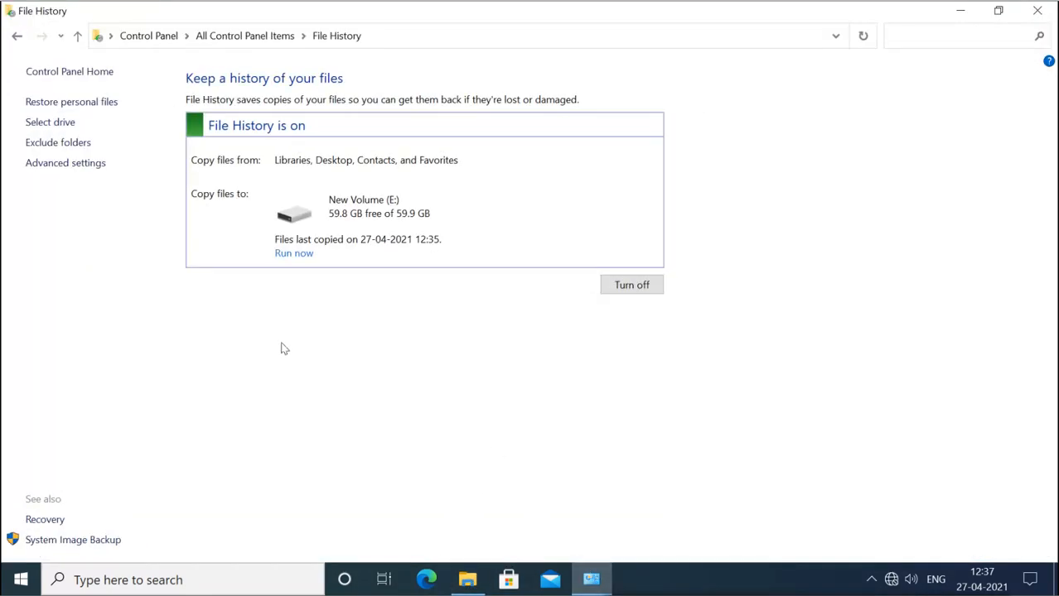
pyautogui.click(84, 103)
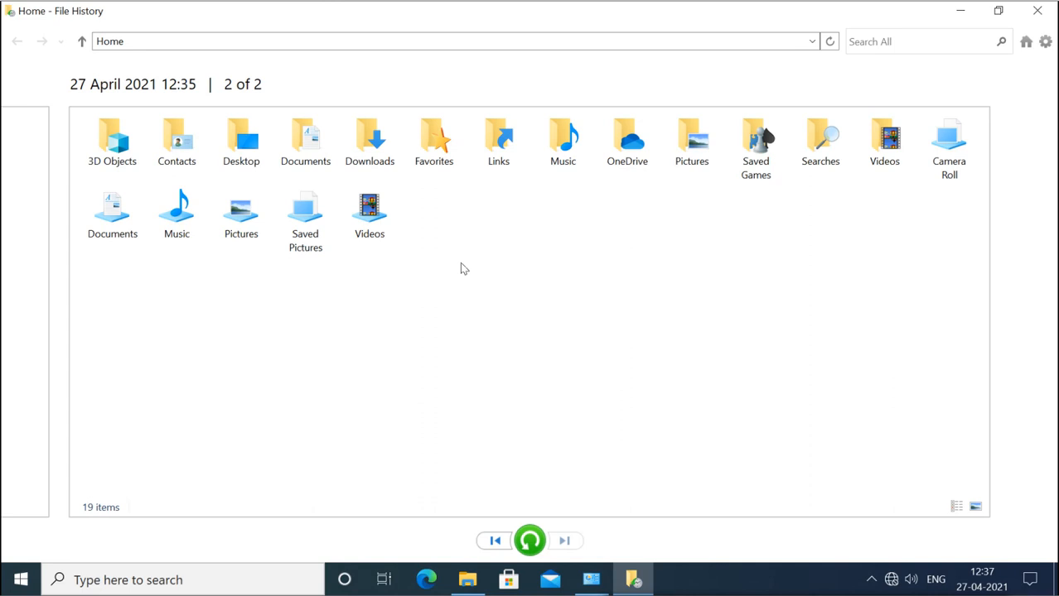
pyautogui.doubleClick(304, 149)
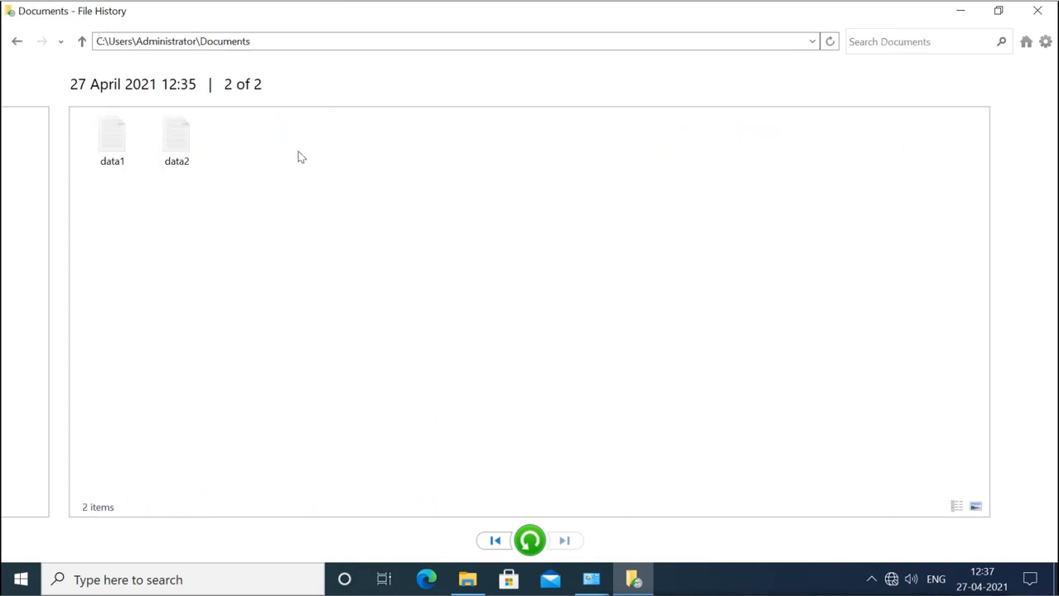
# Step: Compare the files in the backed-up Documents folder with those in the current Documents folder in File Explorer
pyautogui.click(135, 156)
pyautogui.click(176, 156)
pyautogui.click(466, 580)
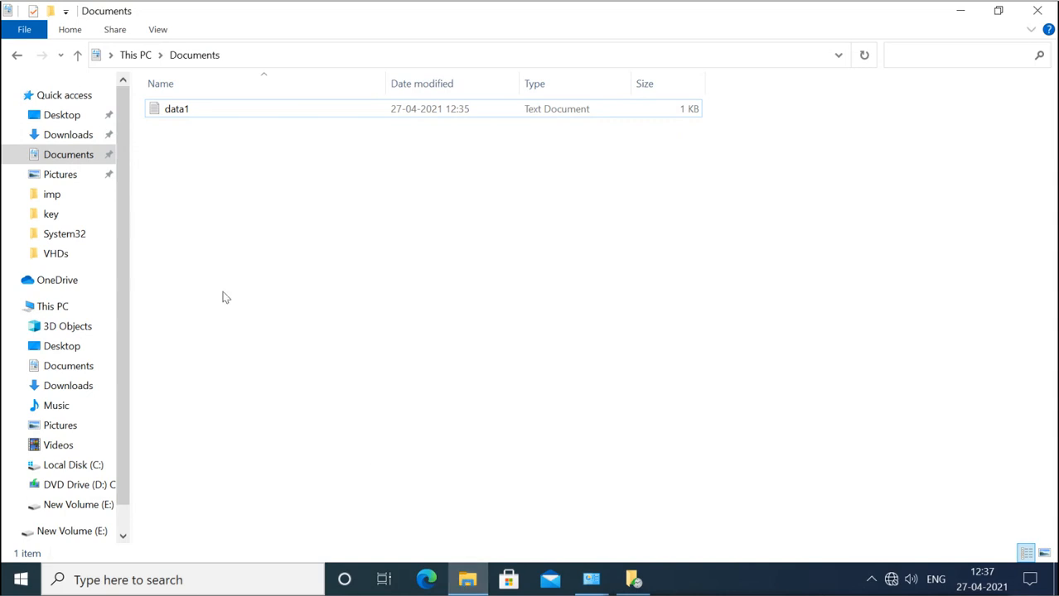
pyautogui.click(474, 583)
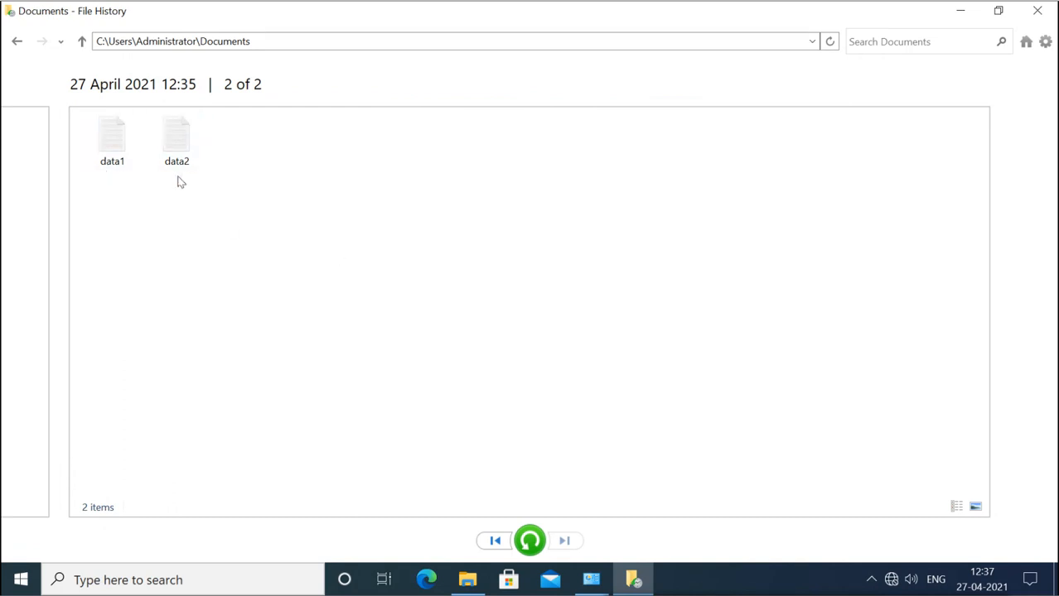
# Step: Preview the backed-up data1 file, compare its latest and previous versions, and return to the backed-up Documents folder
pyautogui.click(125, 162)
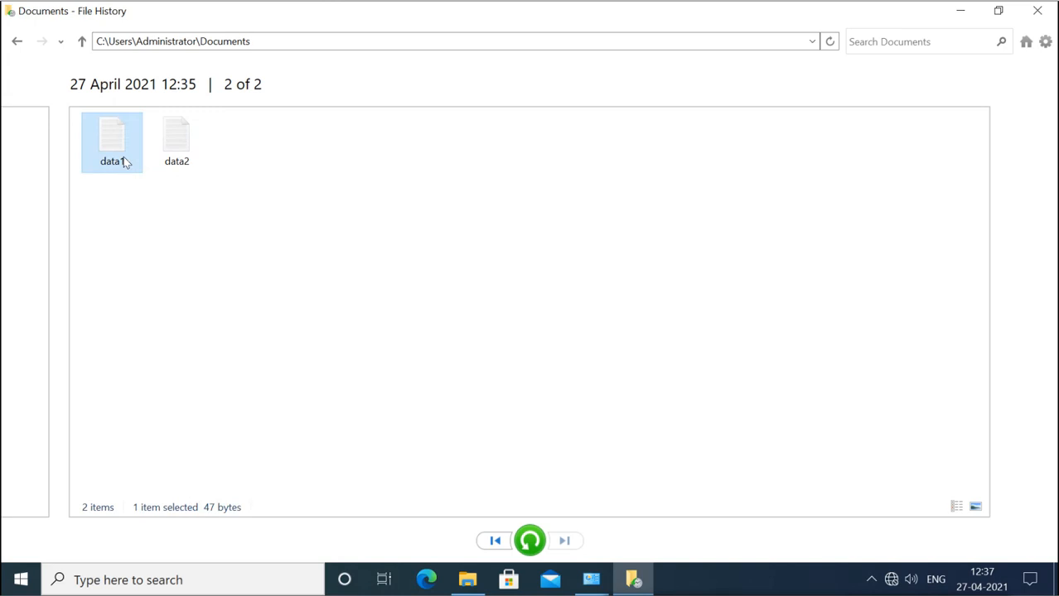
pyautogui.doubleClick(126, 162)
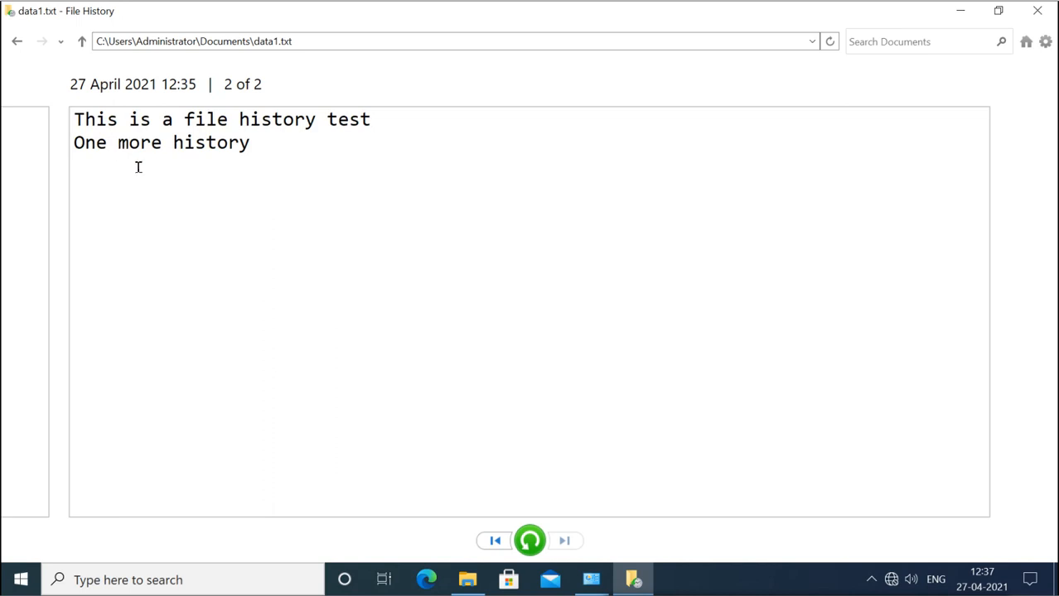
pyautogui.click(79, 119)
pyautogui.click(250, 144)
pyautogui.click(496, 542)
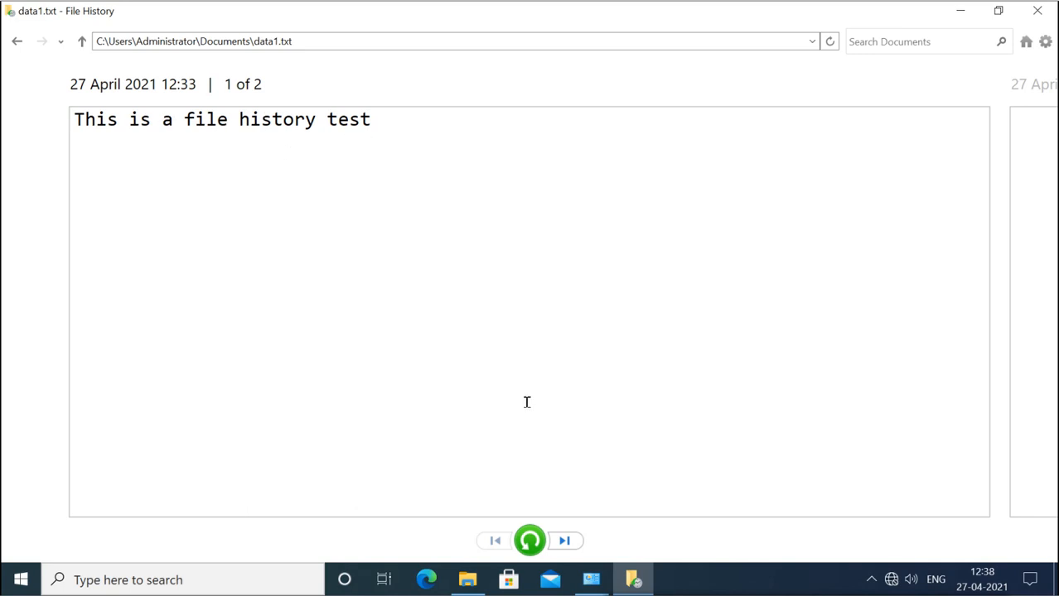
pyautogui.click(568, 540)
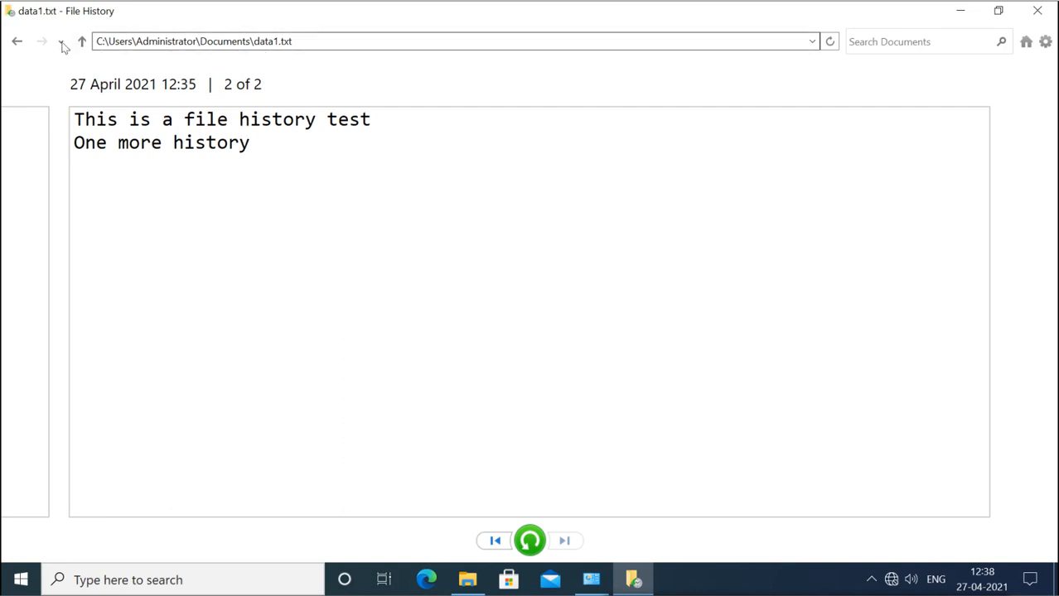
pyautogui.click(20, 44)
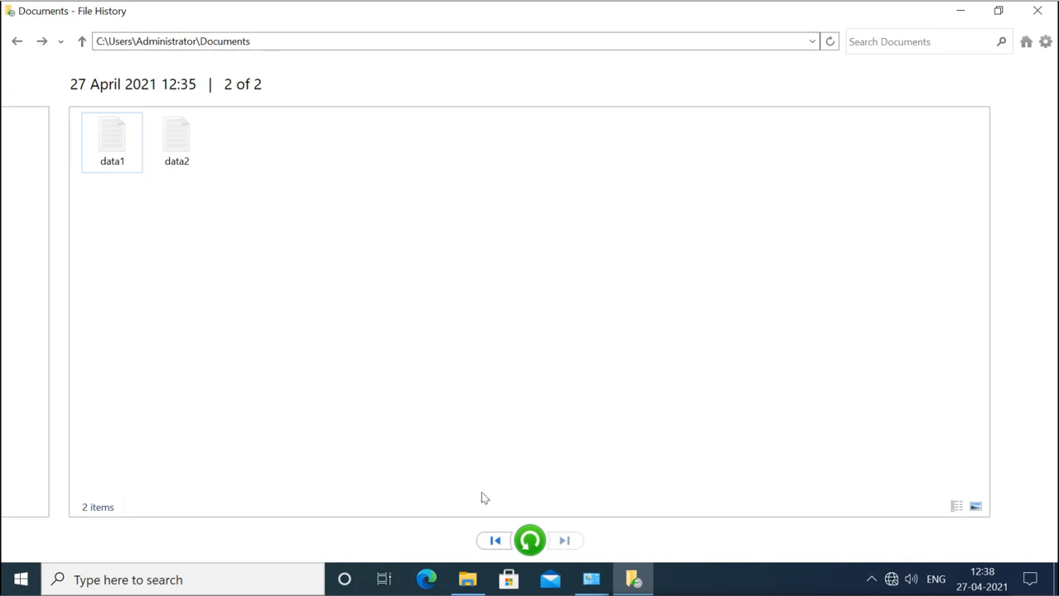
# Step: Check the earlier backup of Documents, and restore data2 from the 27 April 2021 12:35 backup to its original location
pyautogui.click(495, 540)
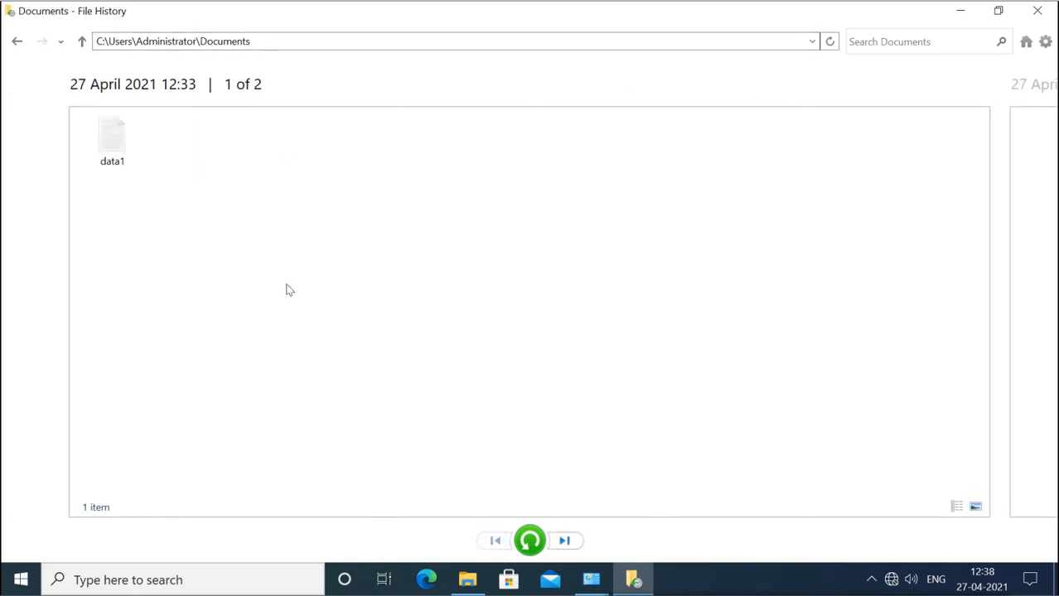
pyautogui.click(115, 162)
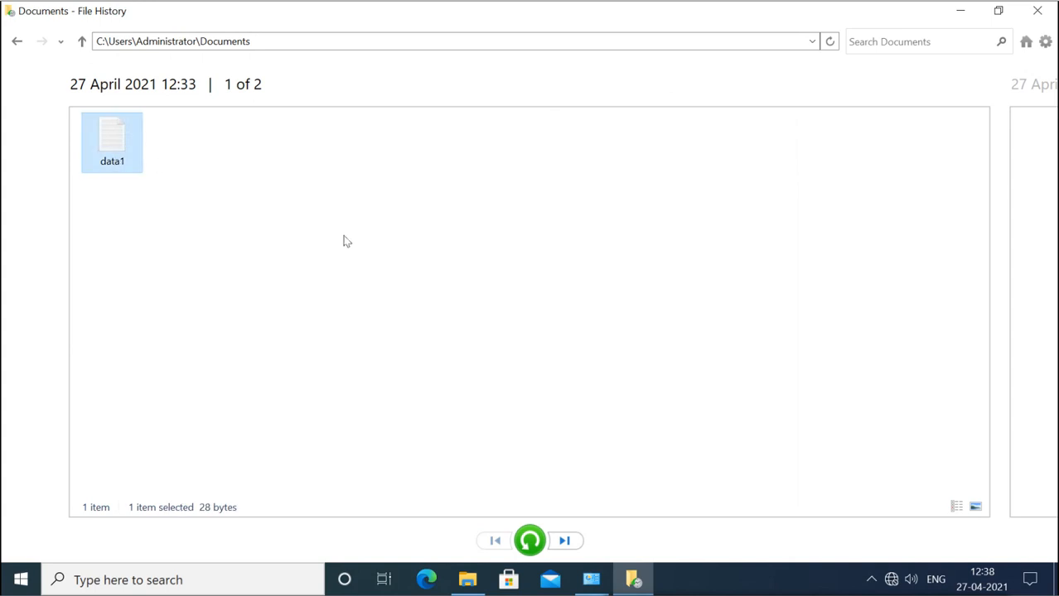
pyautogui.click(565, 541)
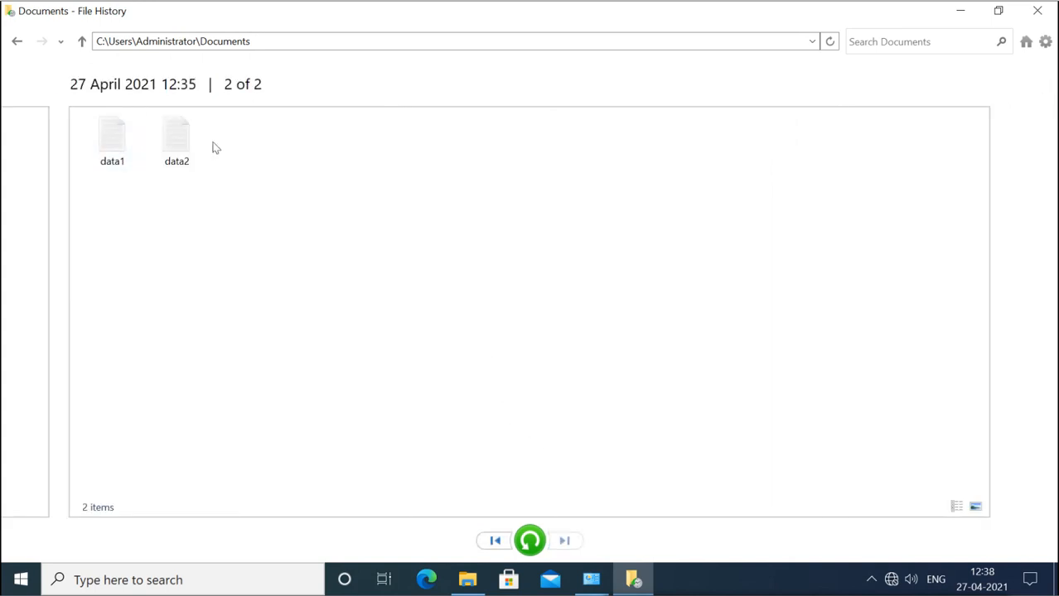
pyautogui.click(184, 161)
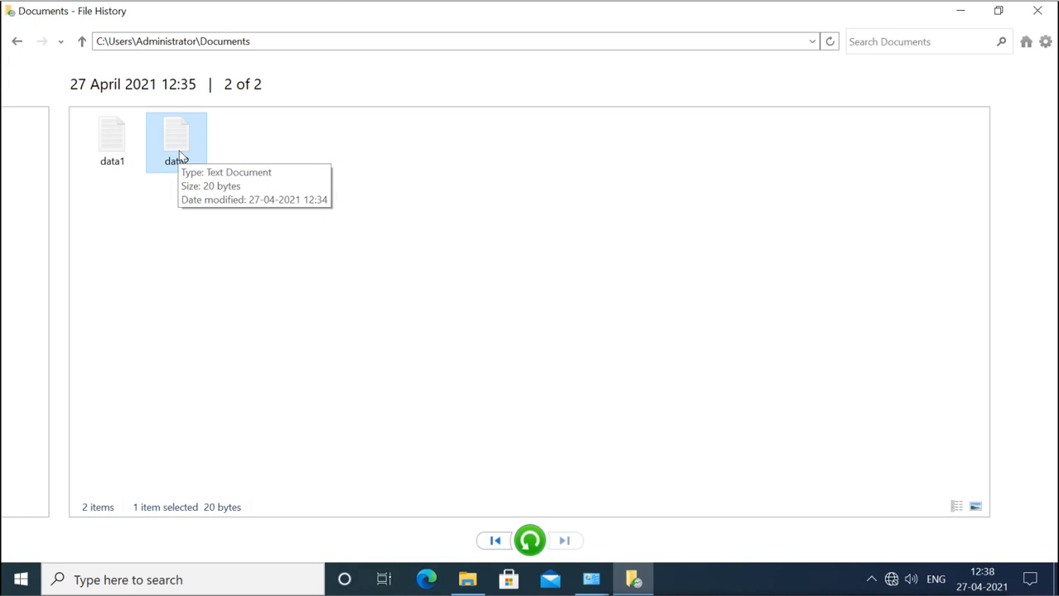
pyautogui.click(534, 549)
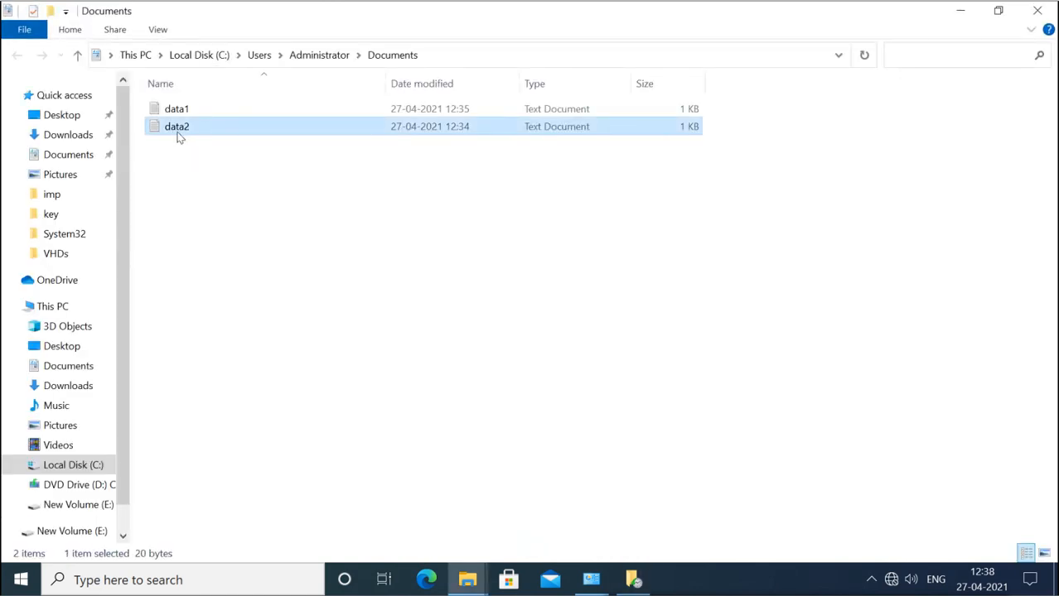
# Step: Open the restored data2 file to check its text, then close it and the restored folder's window
pyautogui.click(230, 242)
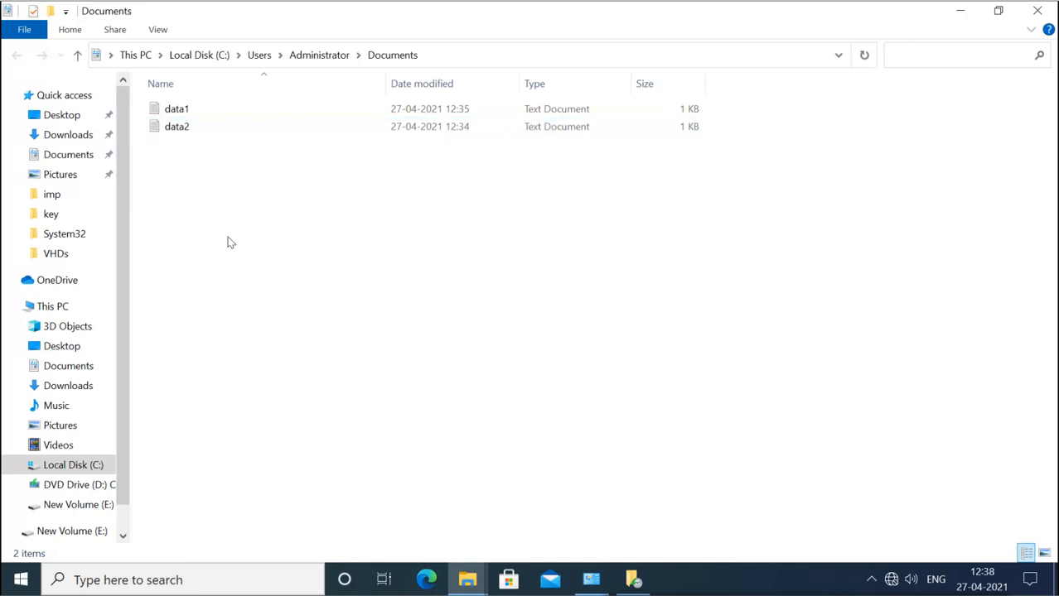
pyautogui.doubleClick(184, 129)
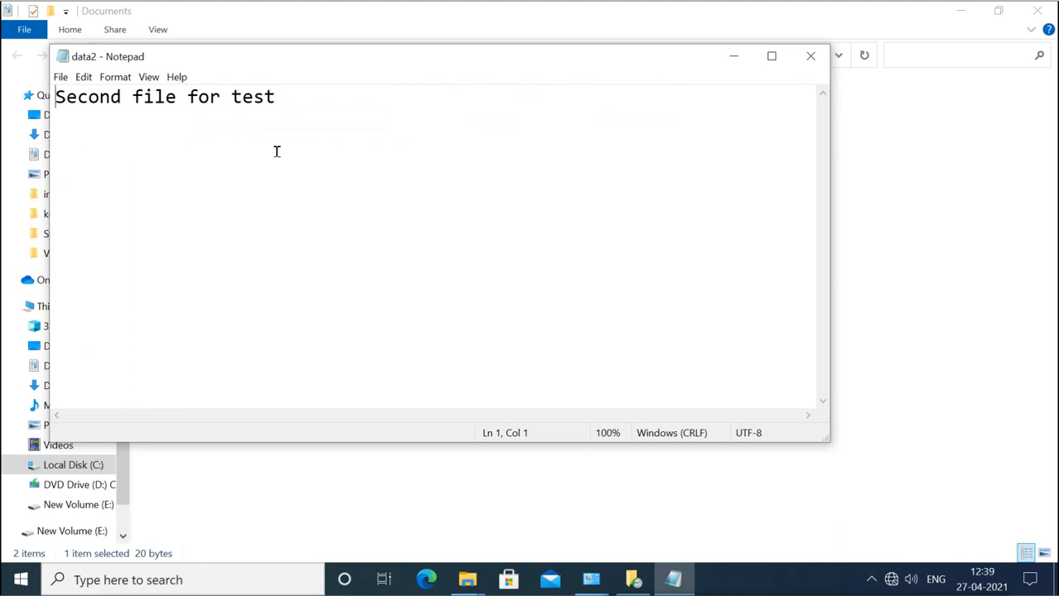
pyautogui.click(810, 63)
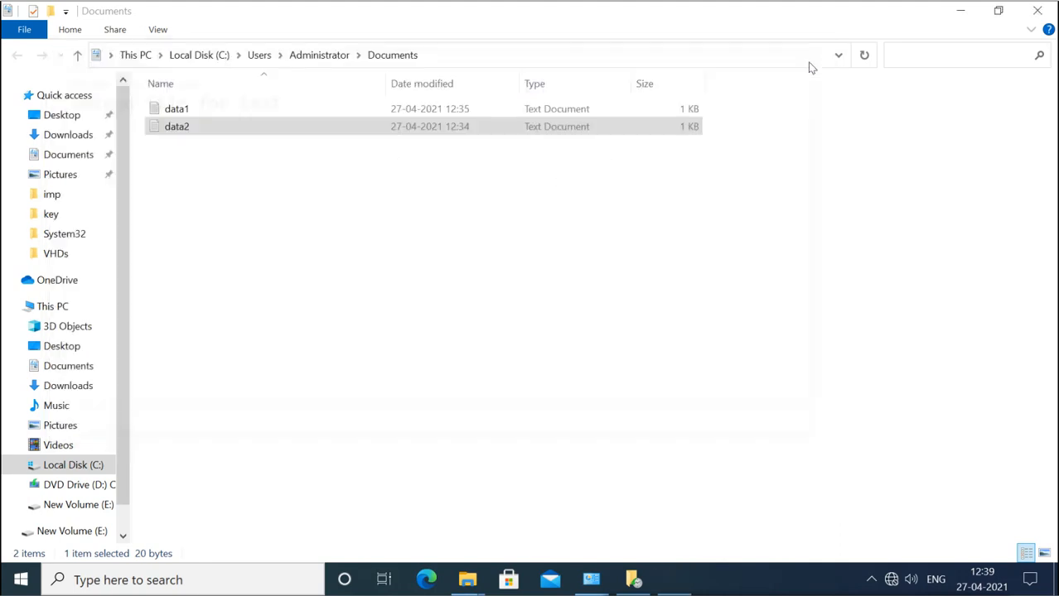
pyautogui.click(1037, 10)
pyautogui.click(640, 204)
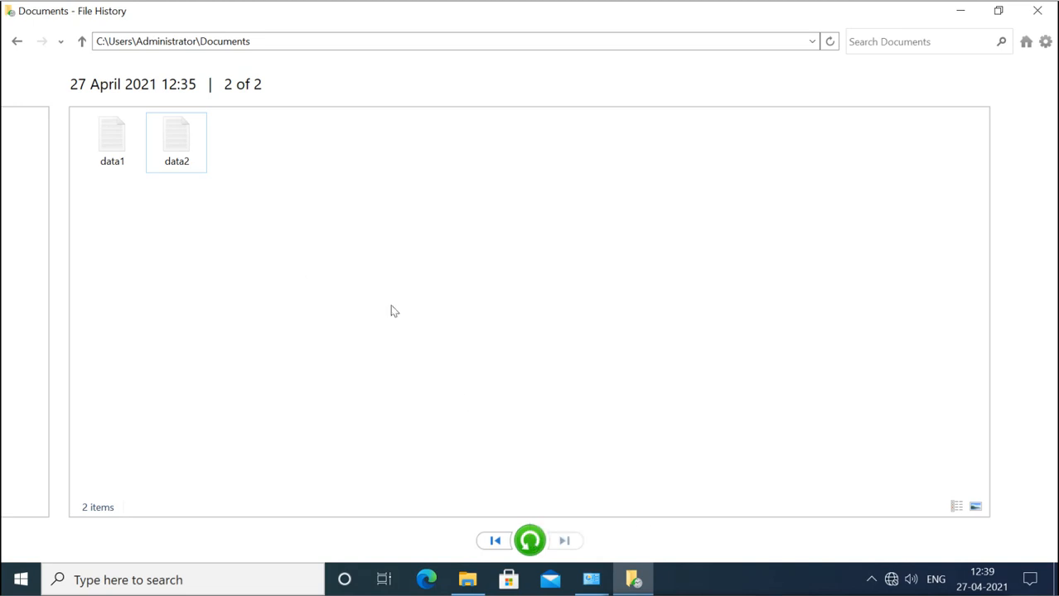
# Step: Switch to the Documents folder in File Explorer, open data2 in Notepad and erase all its text
pyautogui.click(175, 165)
pyautogui.click(467, 582)
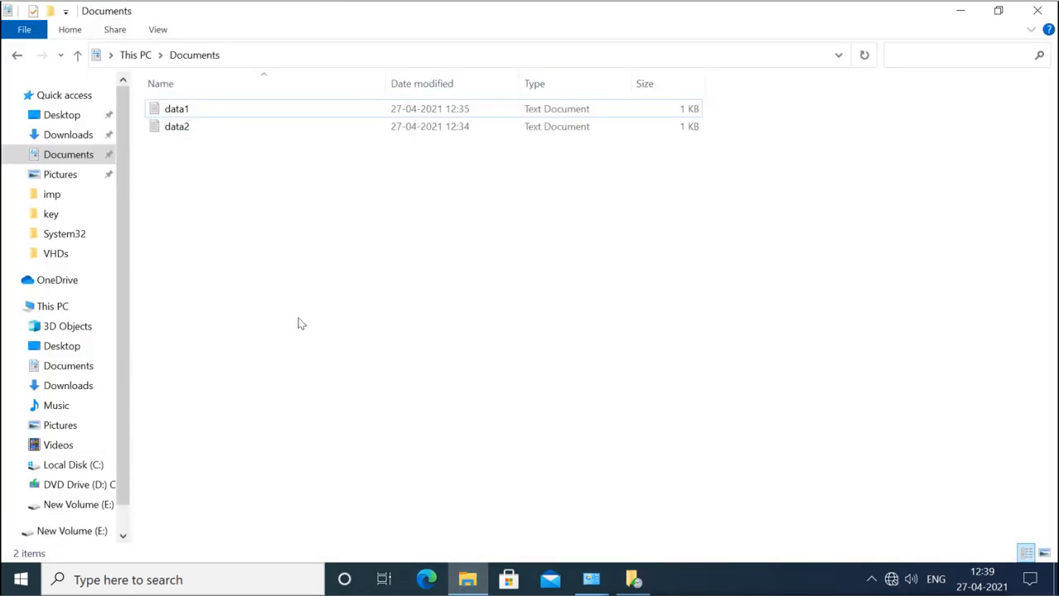
pyautogui.click(204, 137)
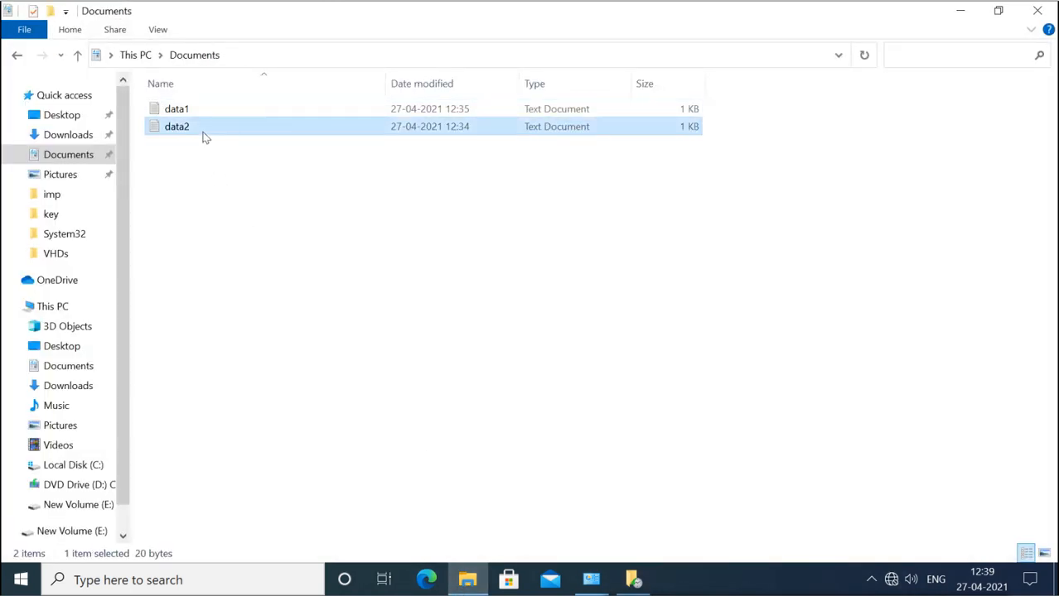
pyautogui.doubleClick(204, 136)
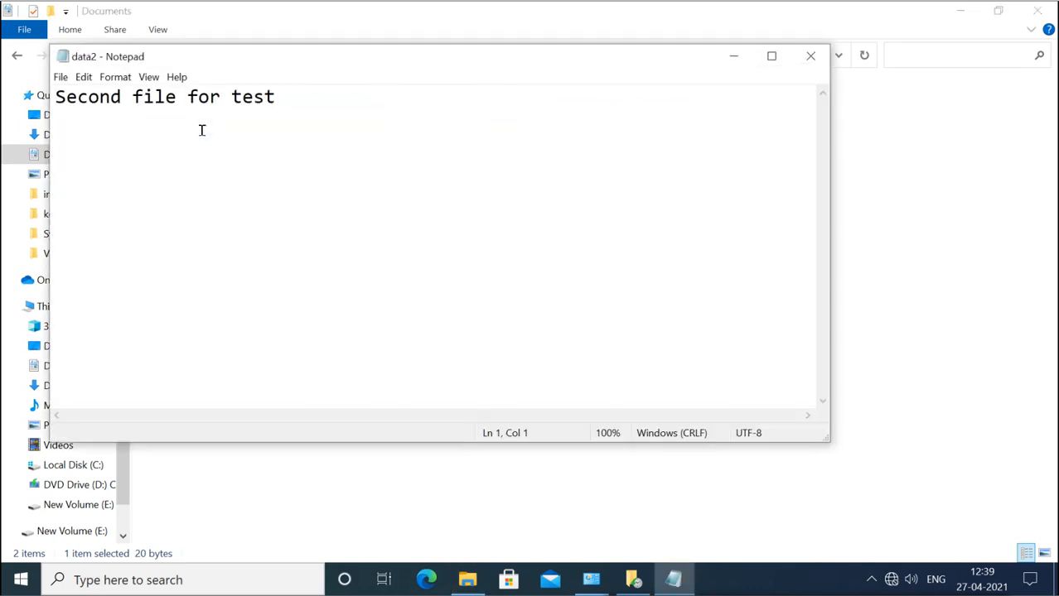
pyautogui.doubleClick(276, 98)
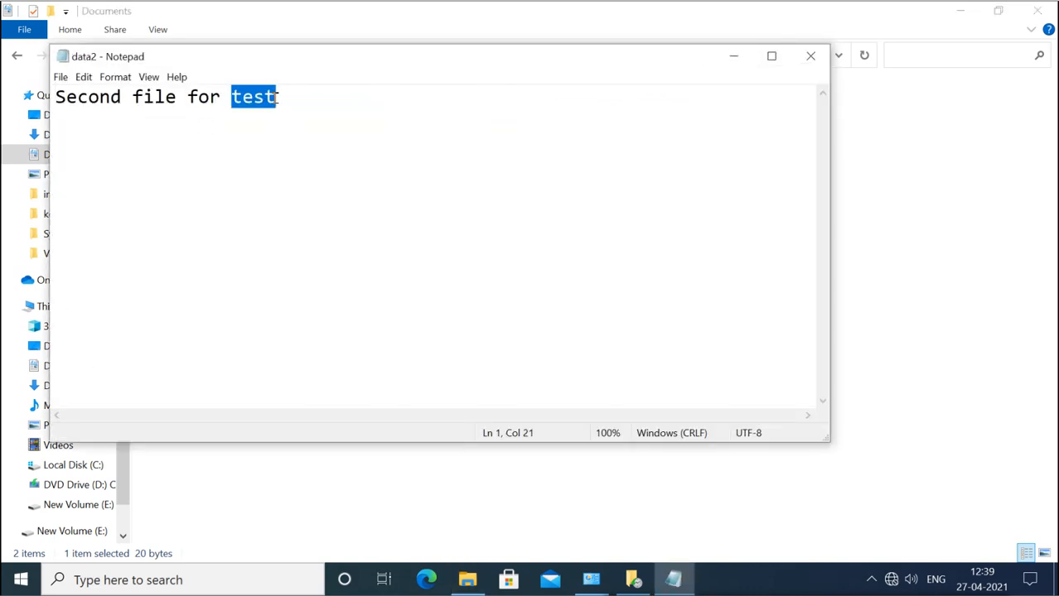
pyautogui.press('BackSpace')
pyautogui.press('BackSpace')
pyautogui.press('BackSpace')
pyautogui.press('BackSpace')
pyautogui.press('BackSpace')
pyautogui.press('BackSpace')
pyautogui.press('BackSpace')
pyautogui.press('BackSpace')
pyautogui.press('BackSpace')
pyautogui.press('BackSpace')
pyautogui.press('BackSpace')
pyautogui.press('BackSpace')
pyautogui.press('BackSpace')
pyautogui.press('BackSpace')
pyautogui.press('BackSpace')
pyautogui.press('BackSpace')
pyautogui.press('BackSpace')
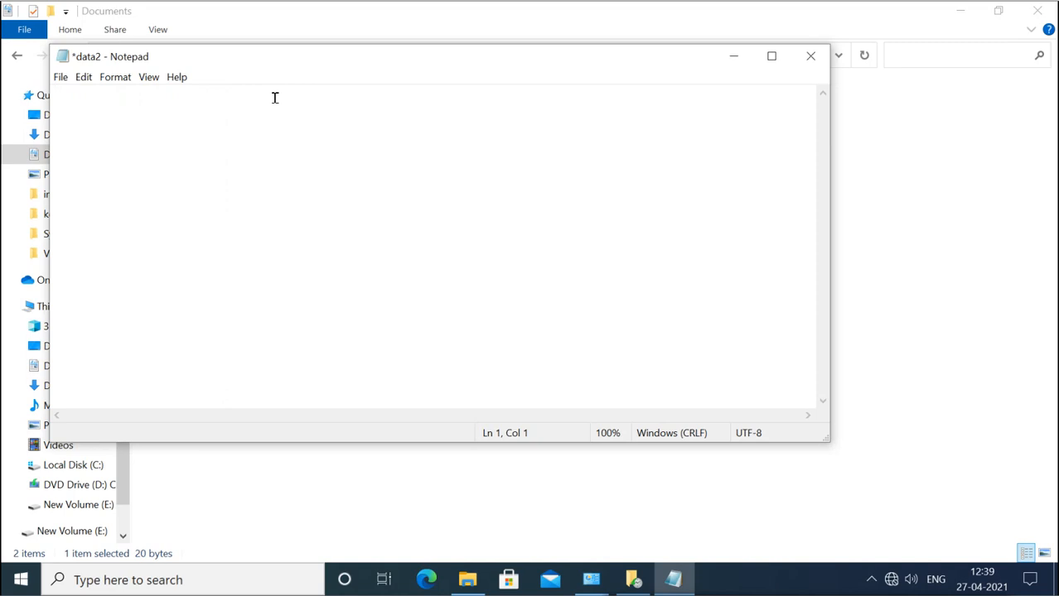
# Step: Fill data2 with five lines of repeated 8s (25, 22, 16, 7 and 5 digits), then save and close it
pyautogui.write('8888888888888888888888888')
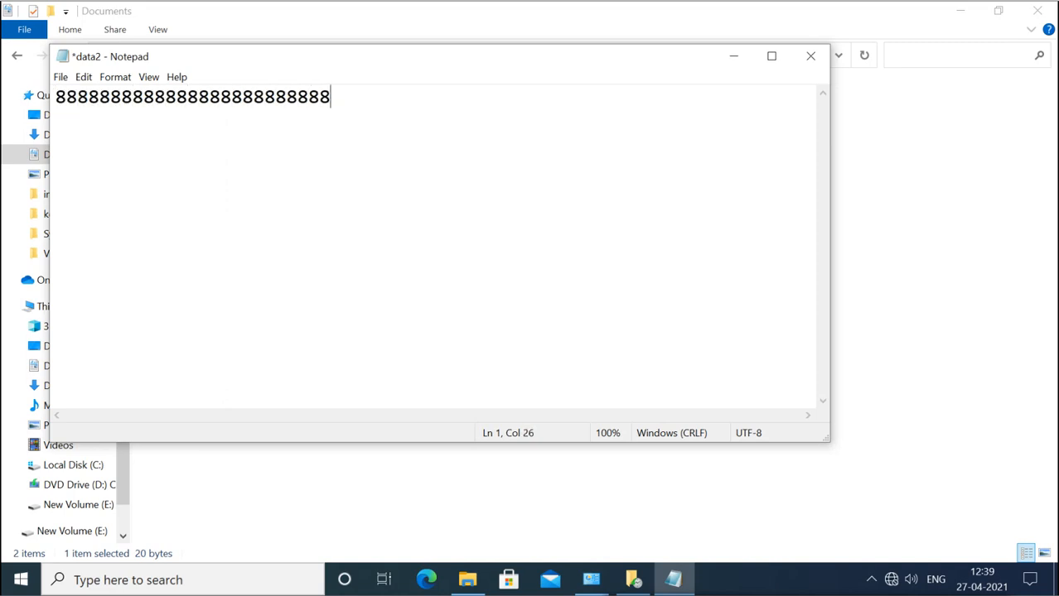
pyautogui.press('Return')
pyautogui.write('8888888888888888888888')
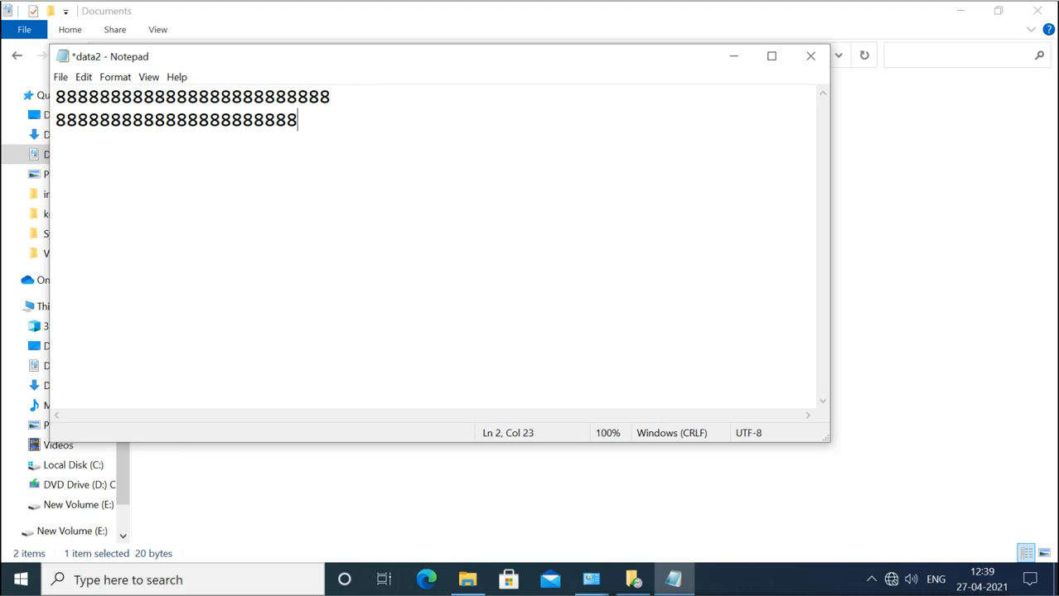
pyautogui.press('Return')
pyautogui.write('8888888888888888')
pyautogui.press('Return')
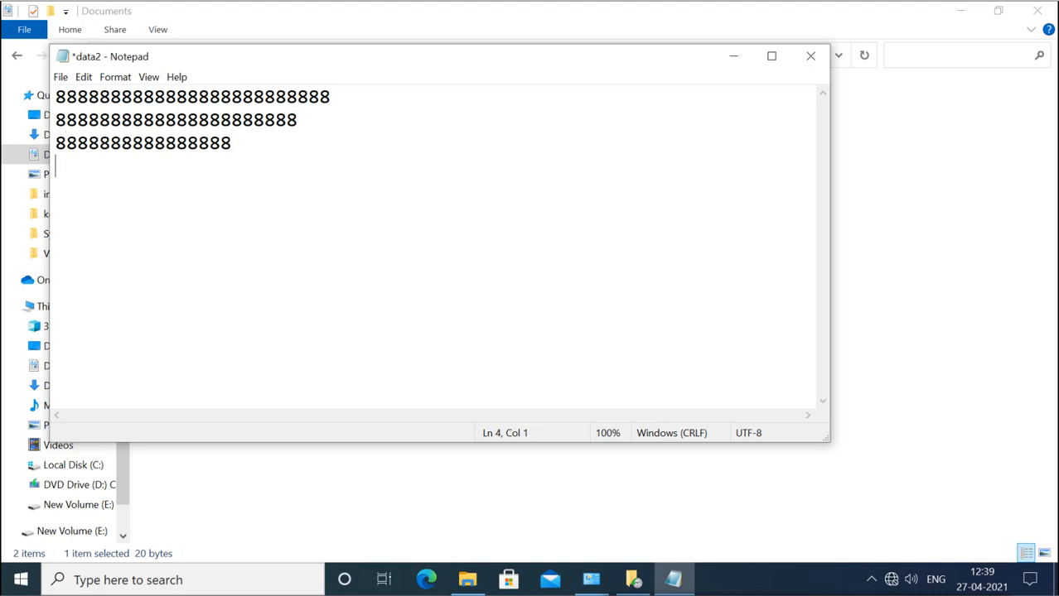
pyautogui.write('8888888')
pyautogui.press('Return')
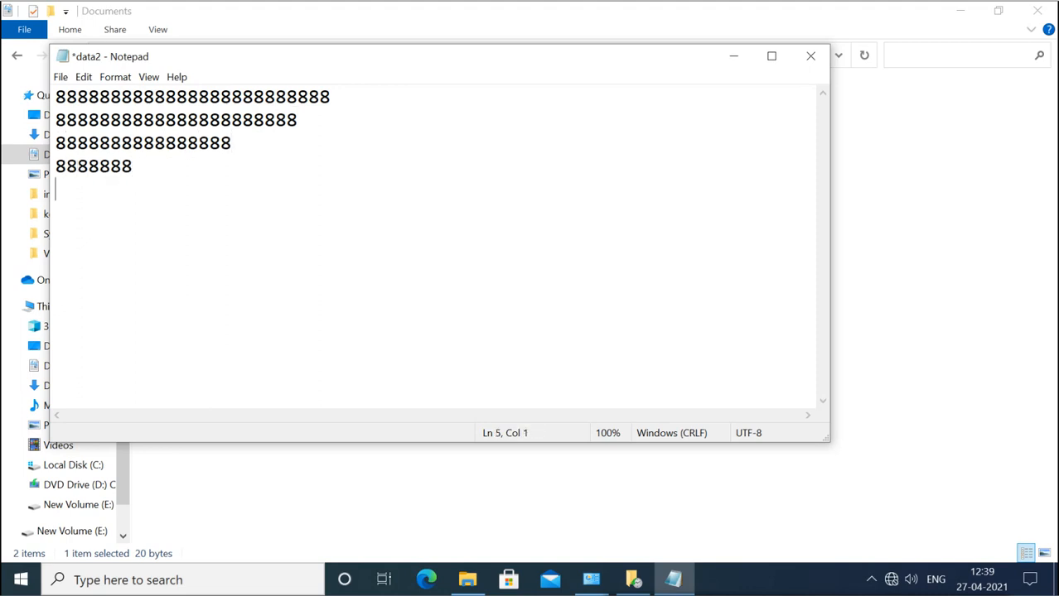
pyautogui.write('88888')
pyautogui.press('Return')
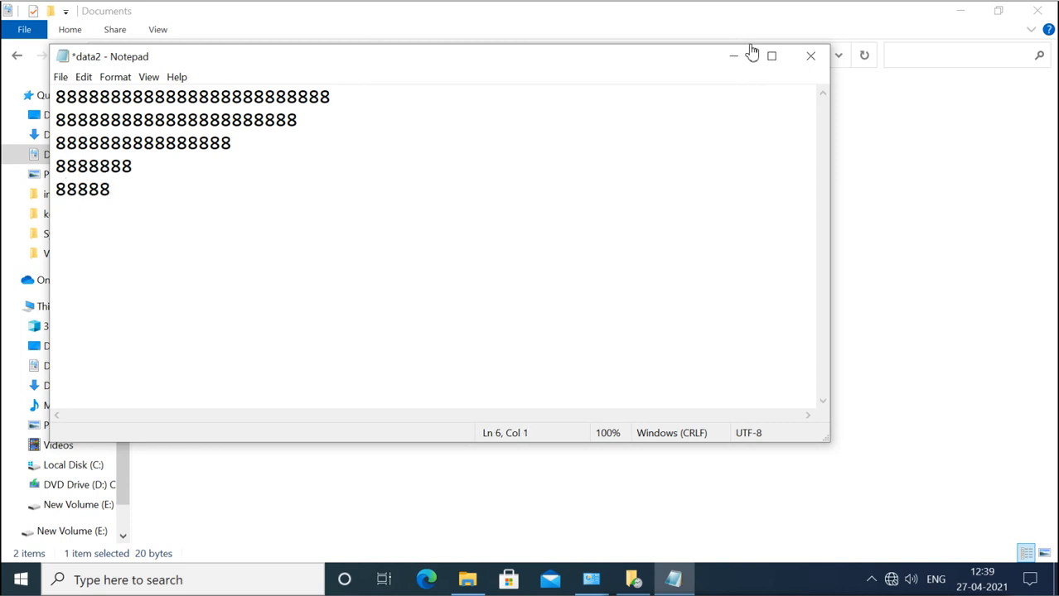
pyautogui.click(809, 64)
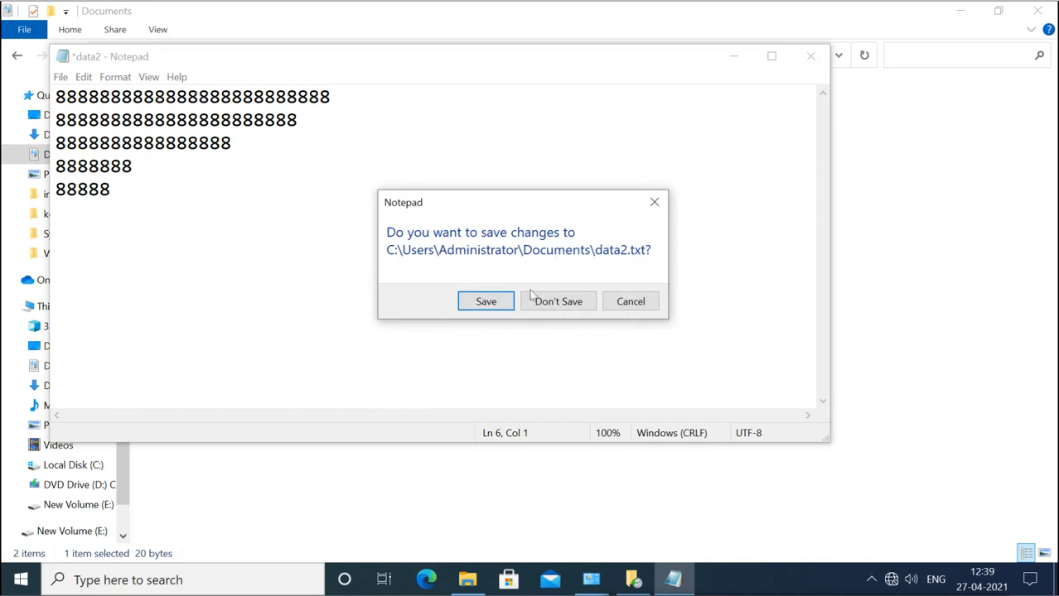
pyautogui.click(498, 302)
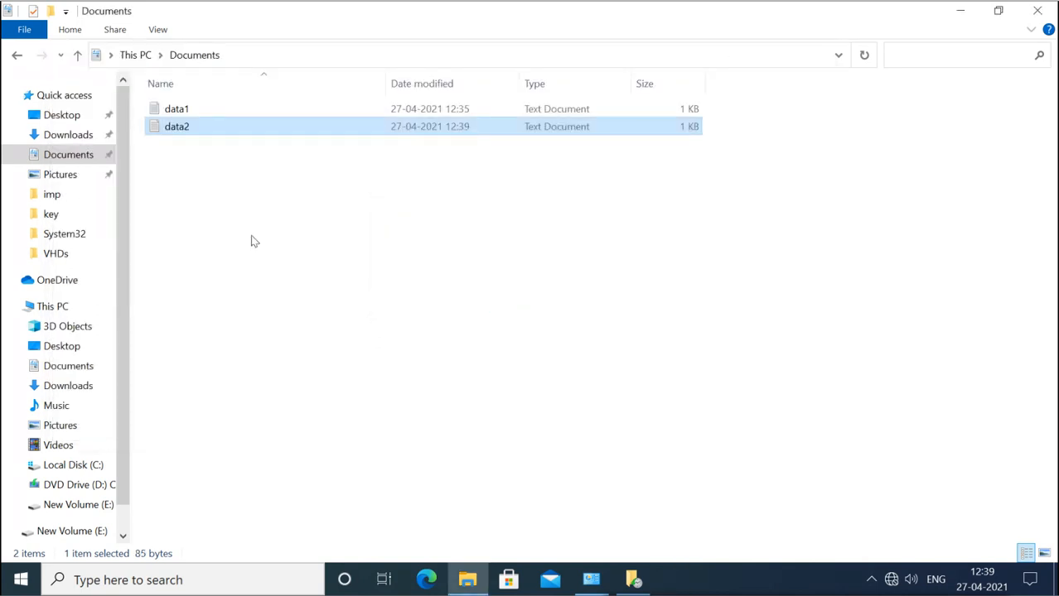
# Step: Reopen data2 to check its saved text, close it and look at the backed-up Documents files in File History
pyautogui.doubleClick(189, 126)
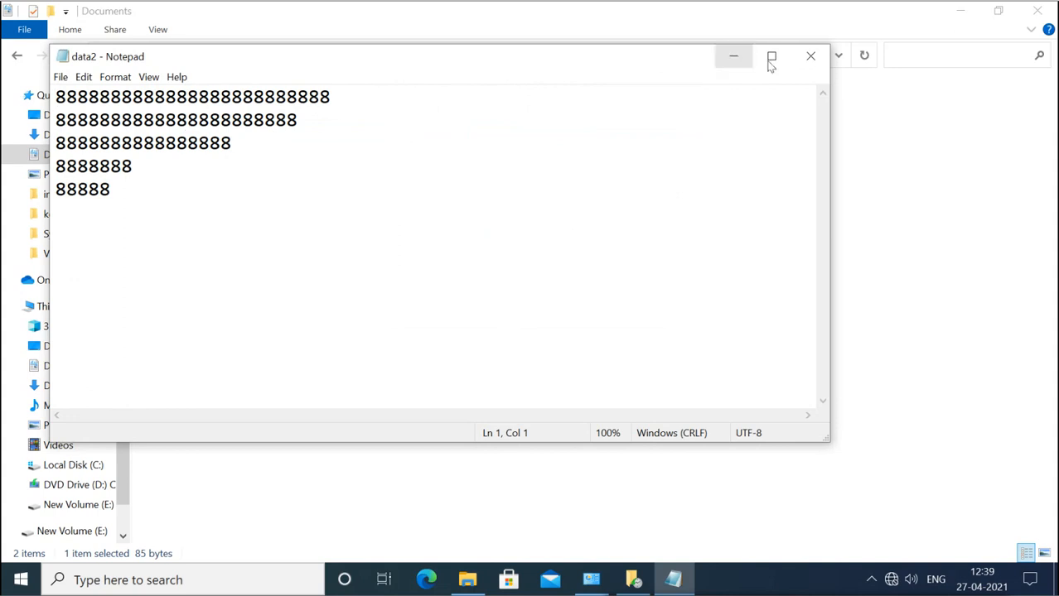
pyautogui.click(805, 60)
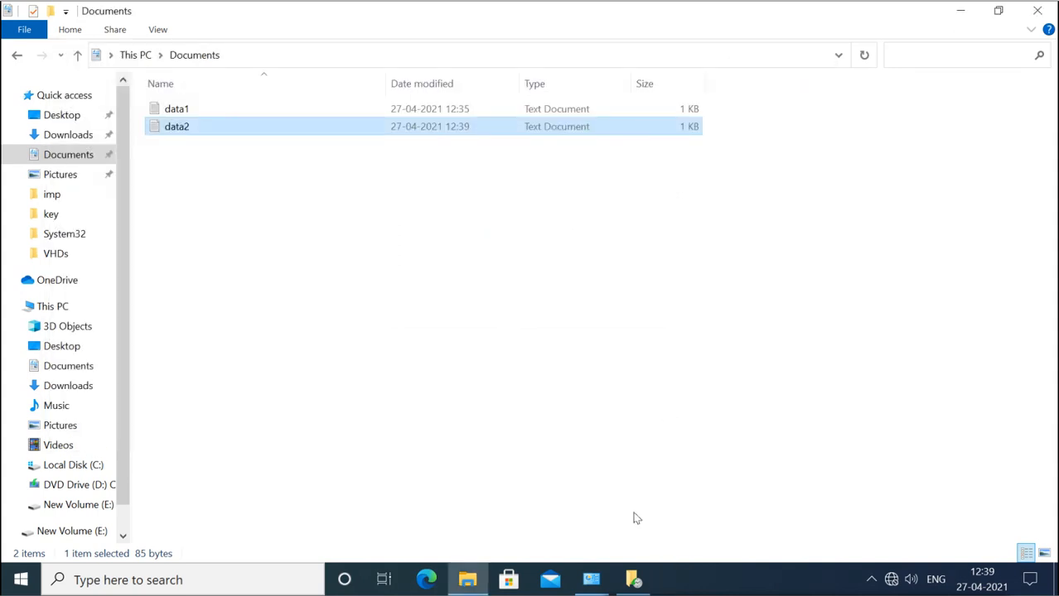
pyautogui.click(633, 580)
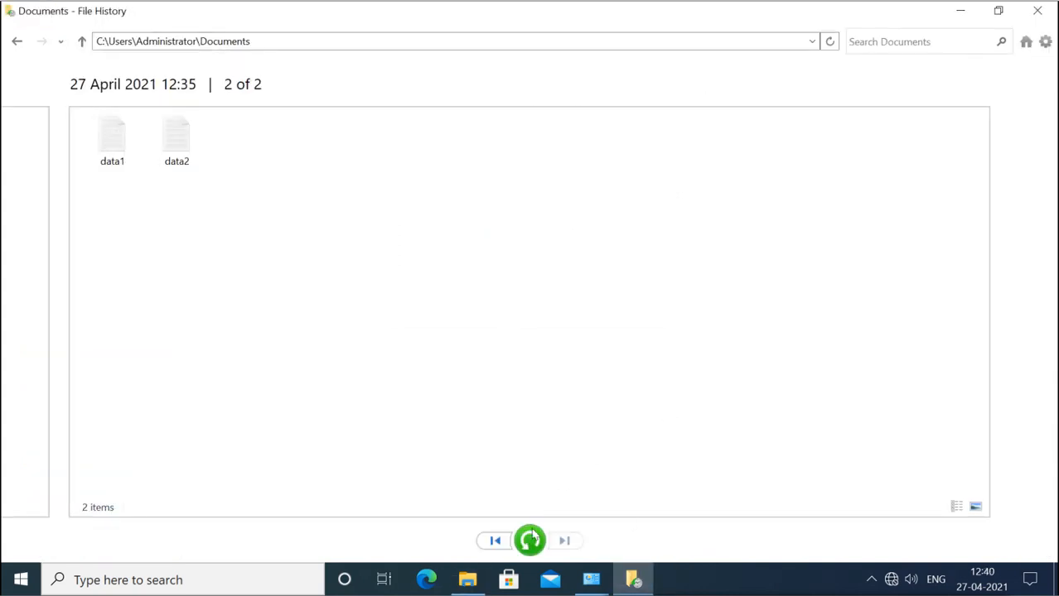
pyautogui.click(177, 142)
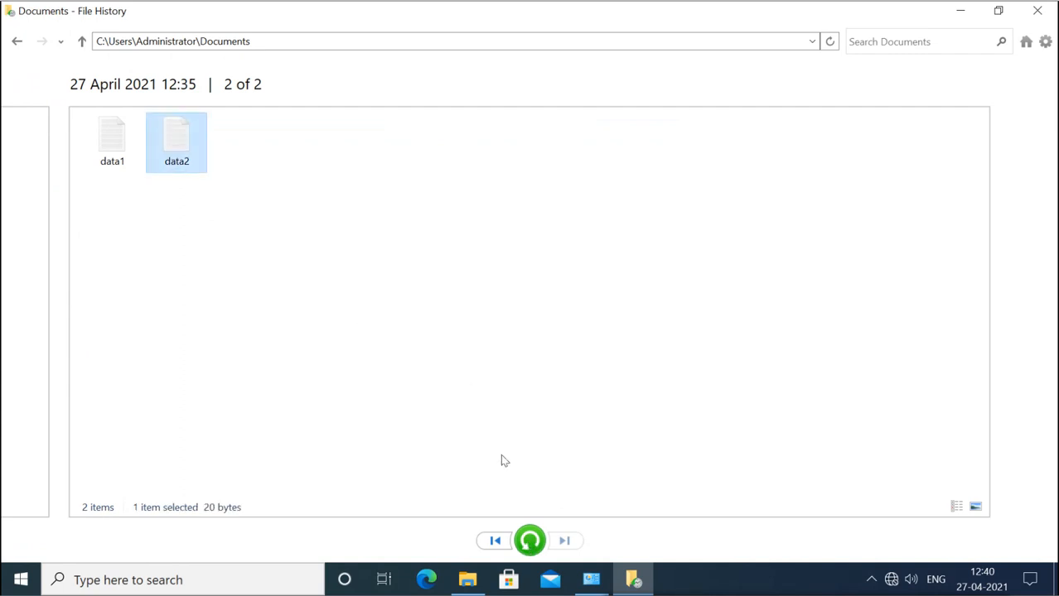
pyautogui.click(469, 360)
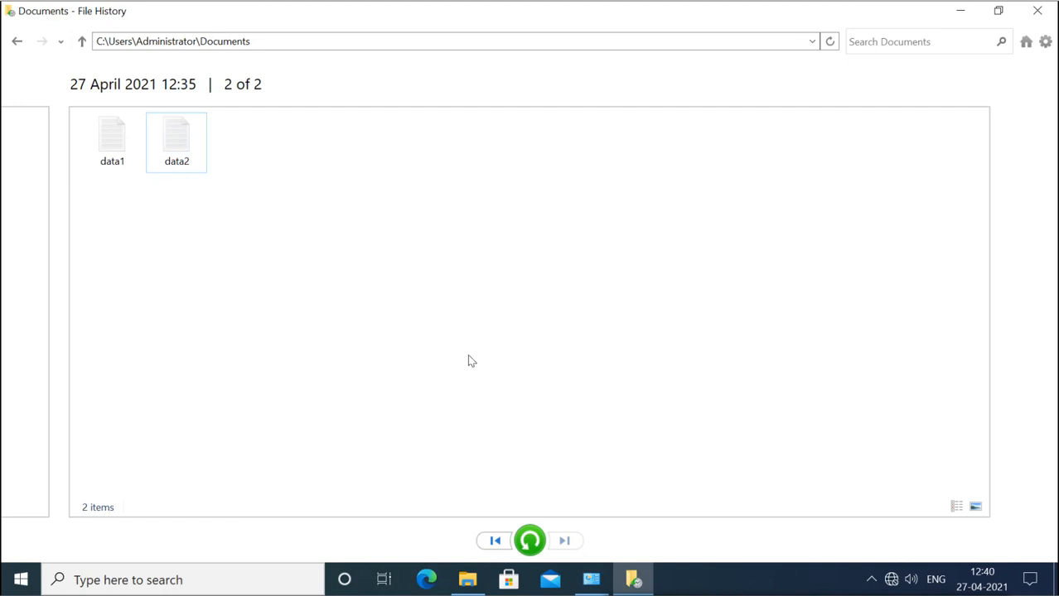
# Step: Return to the Documents folder in File Explorer, examine the current data2 file's text in Notepad and close it
pyautogui.click(477, 586)
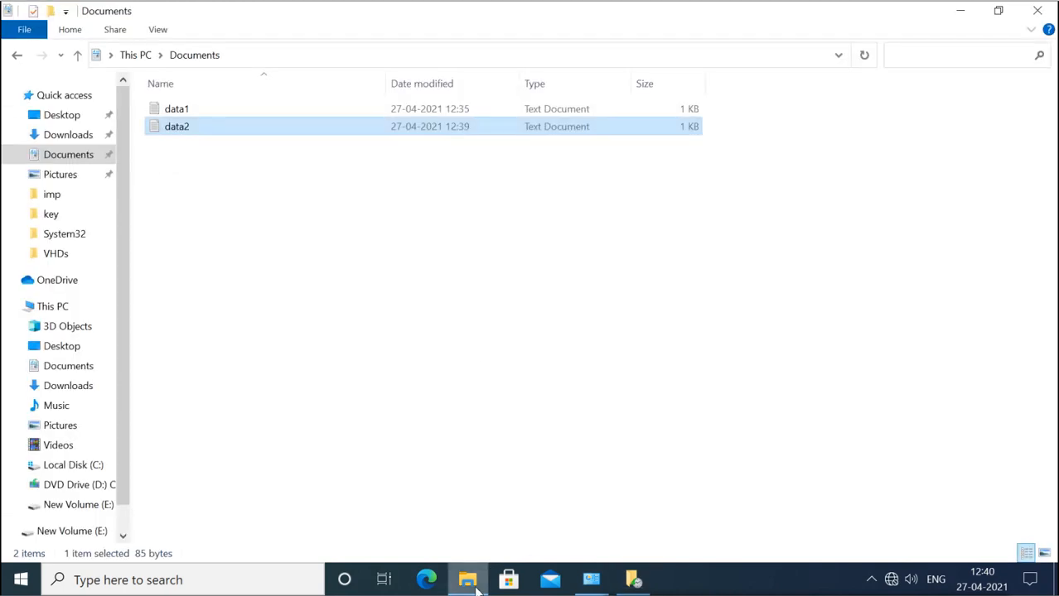
pyautogui.click(249, 241)
pyautogui.click(177, 131)
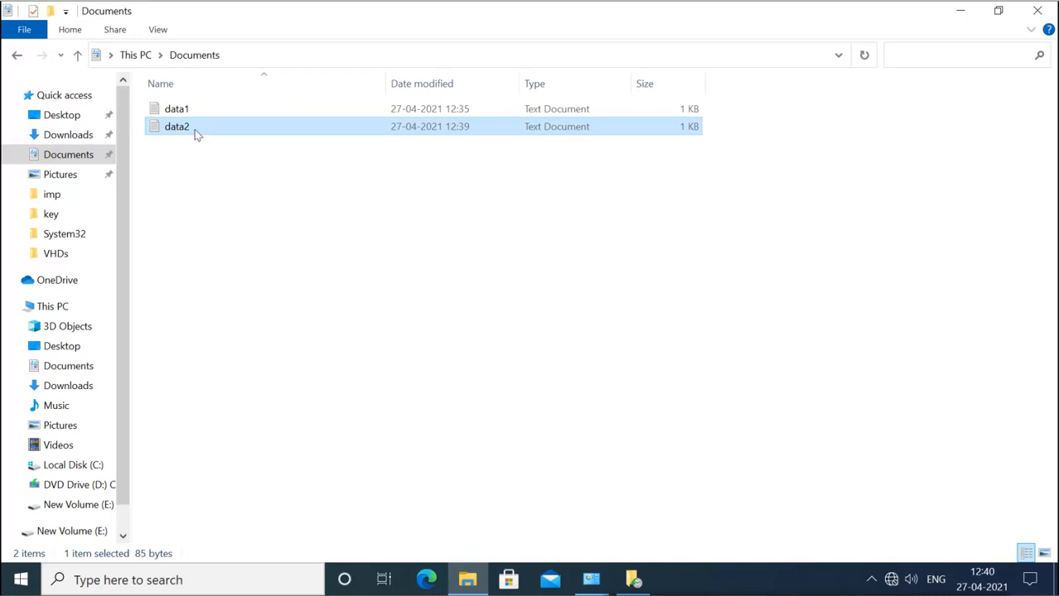
pyautogui.doubleClick(193, 130)
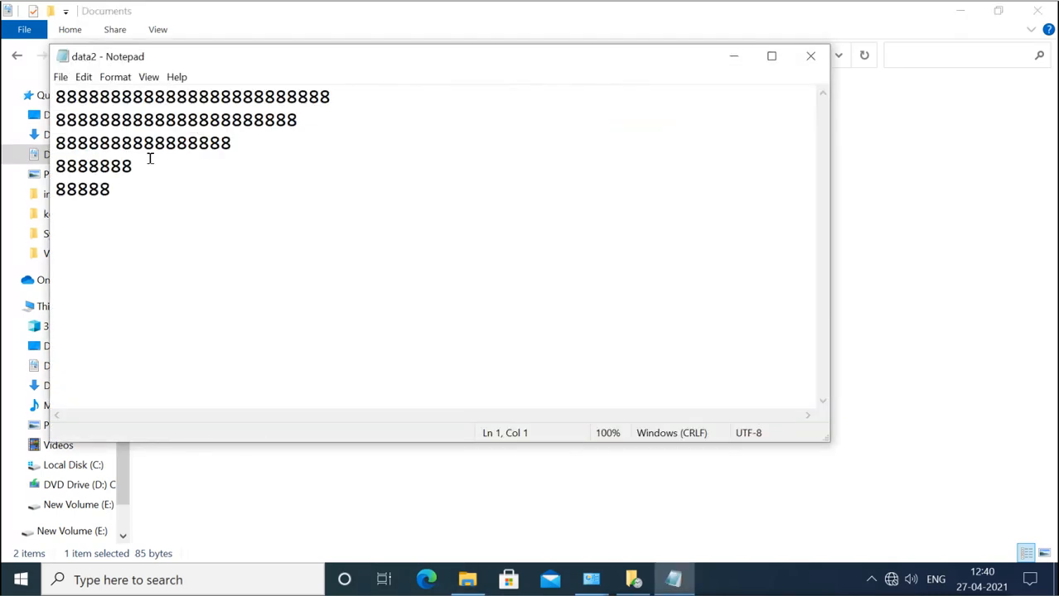
pyautogui.moveTo(68, 105); pyautogui.dragTo(152, 207)
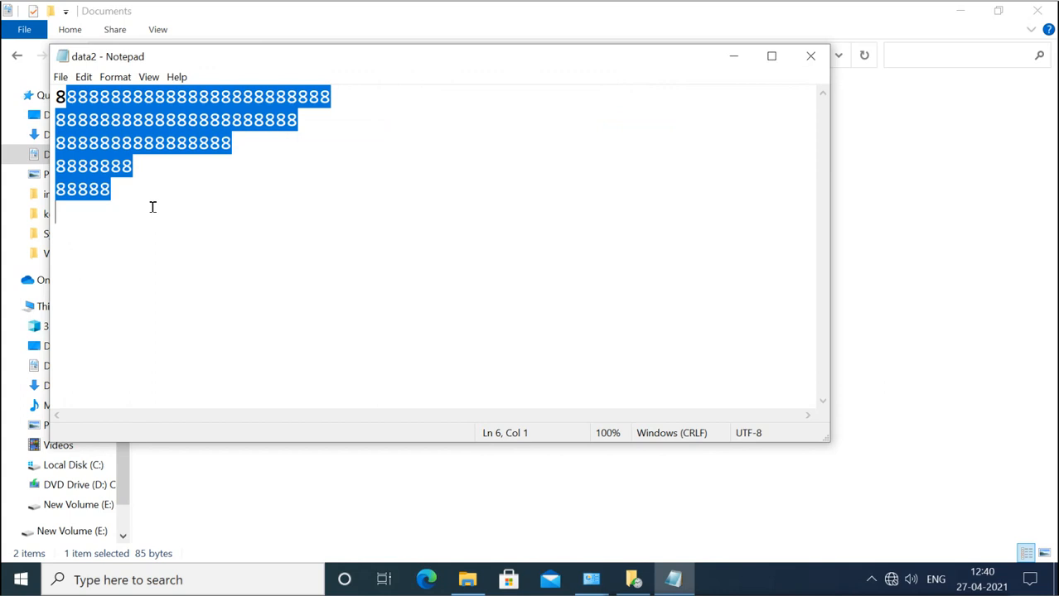
pyautogui.click(152, 207)
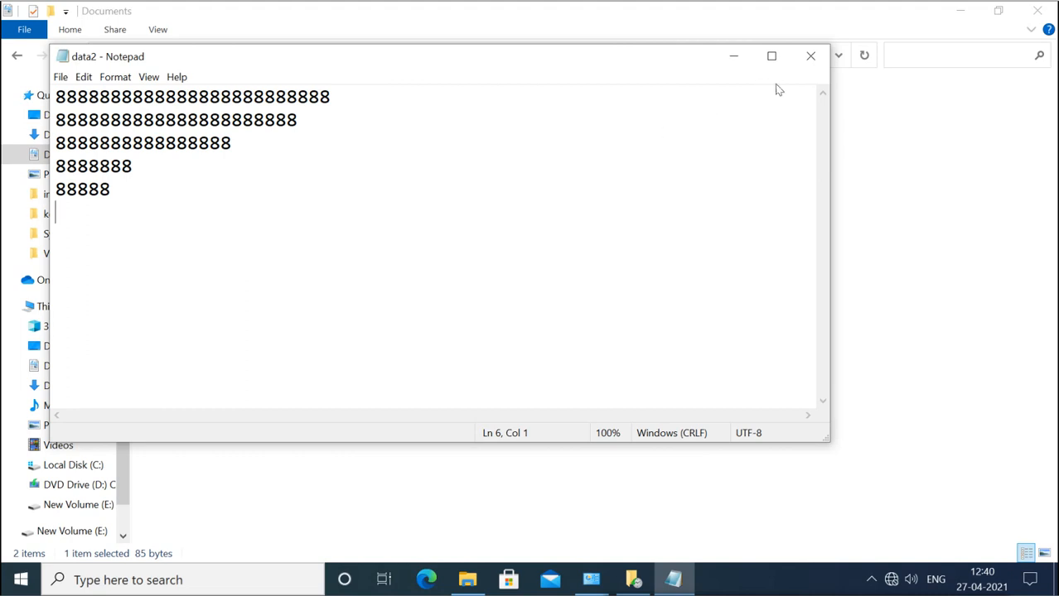
pyautogui.click(808, 63)
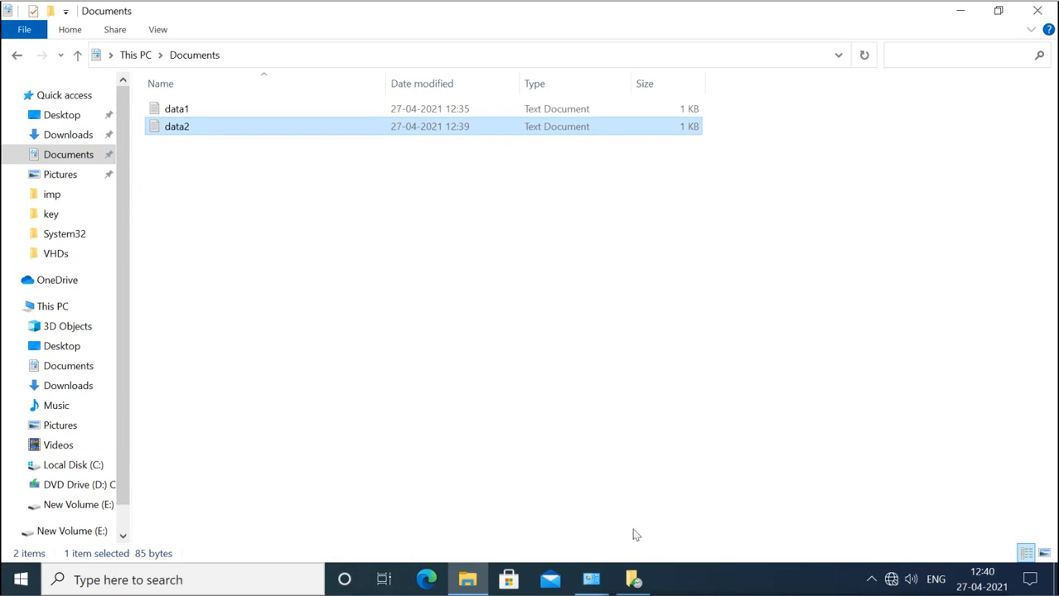
# Step: Switch to File History, preview the backed-up data2 file's text and close File History
pyautogui.click(633, 580)
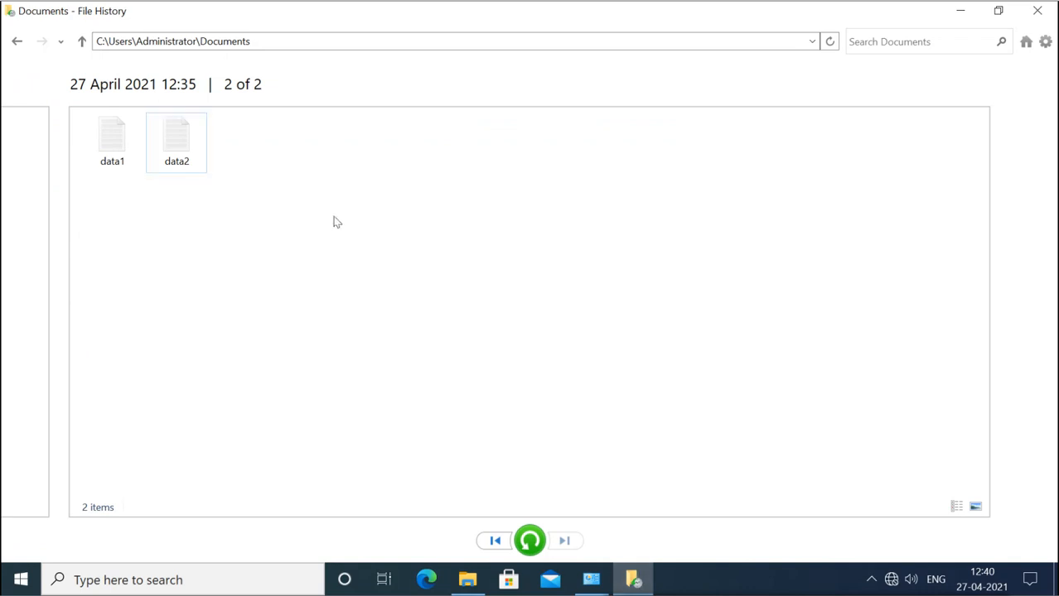
pyautogui.click(150, 125)
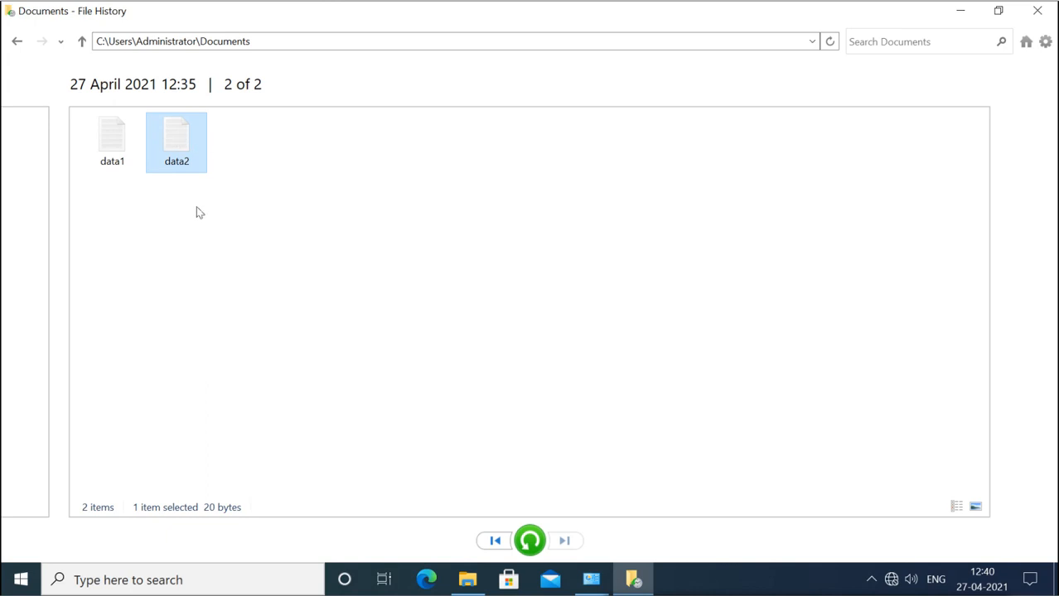
pyautogui.moveTo(184, 163)
pyautogui.rightClick(187, 145)
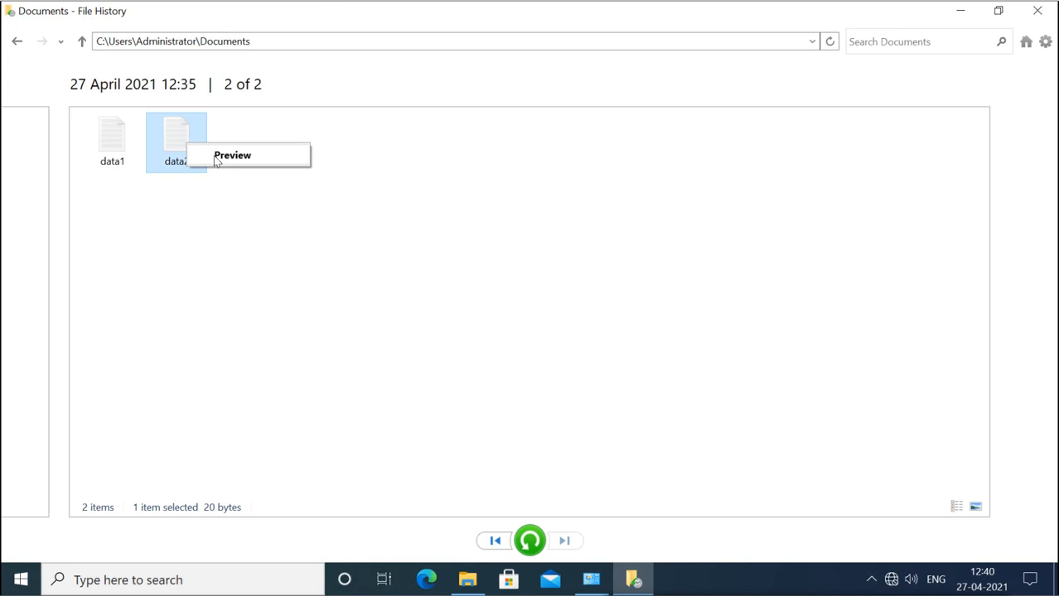
pyautogui.click(219, 203)
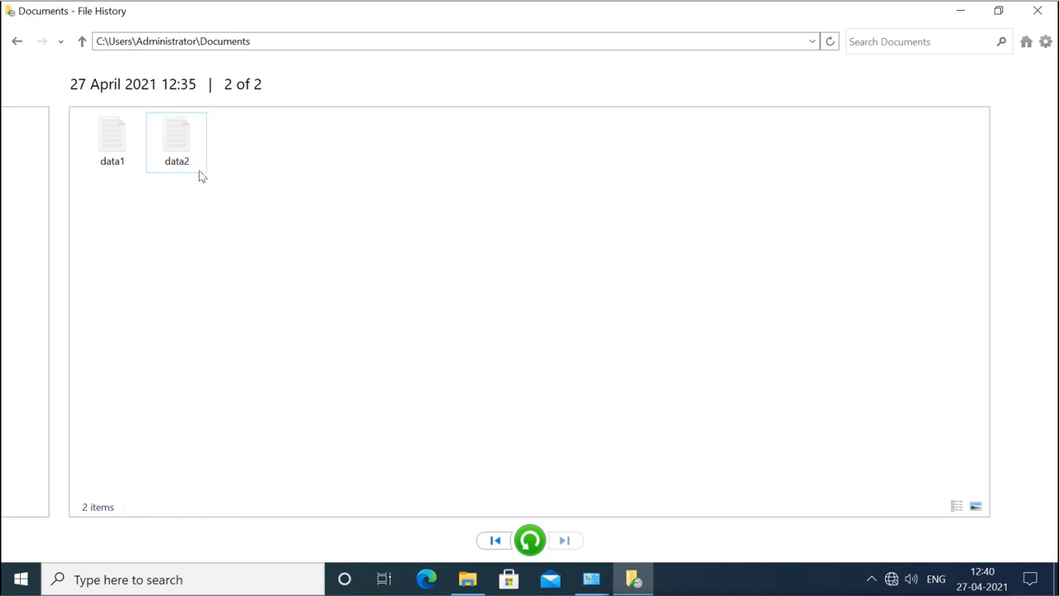
pyautogui.click(198, 169)
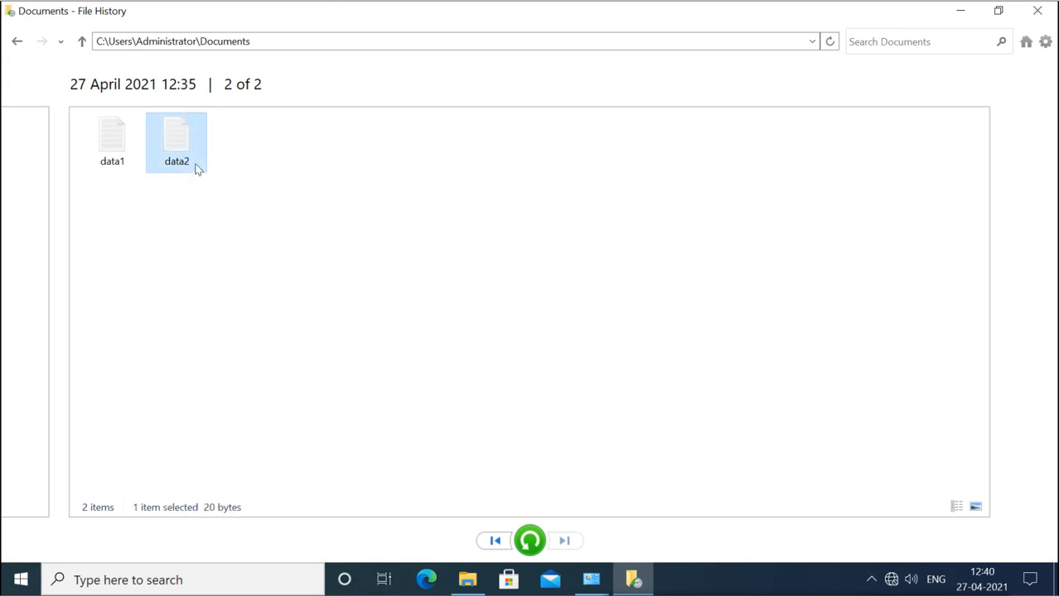
pyautogui.doubleClick(198, 169)
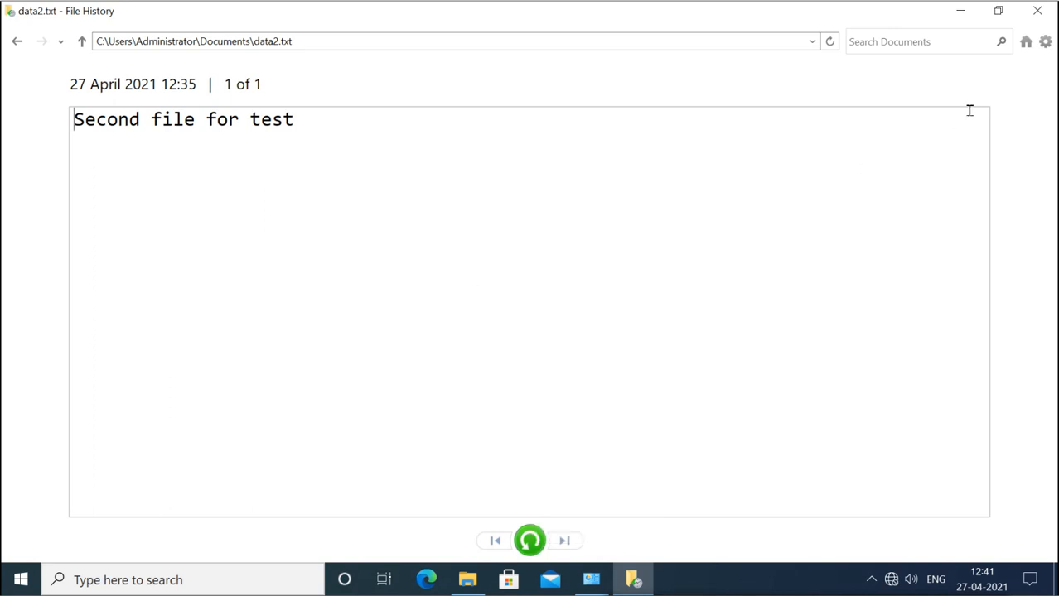
pyautogui.click(1039, 10)
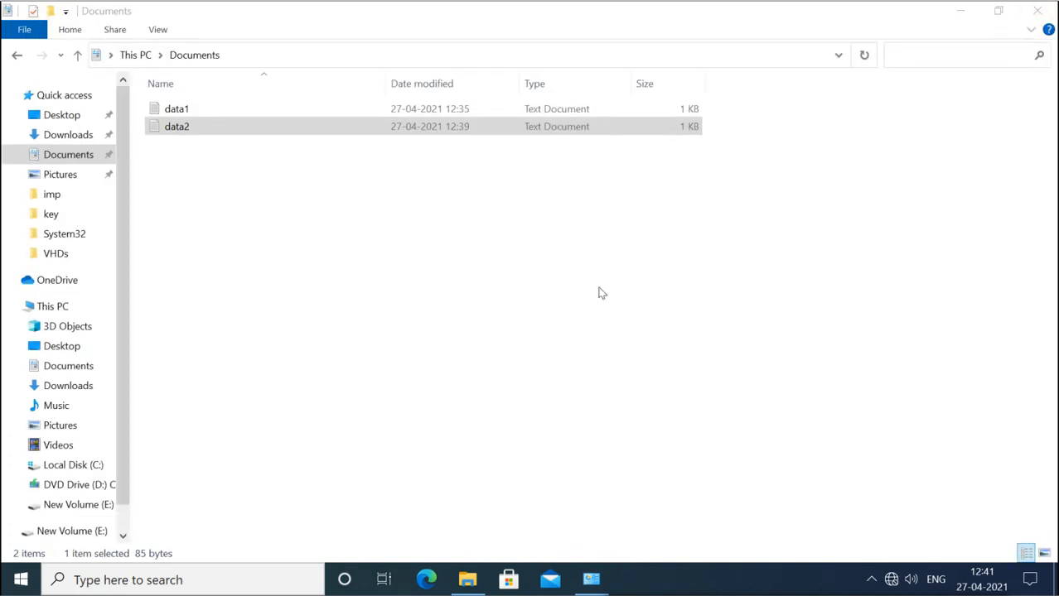
pyautogui.click(188, 134)
pyautogui.rightClick(181, 134)
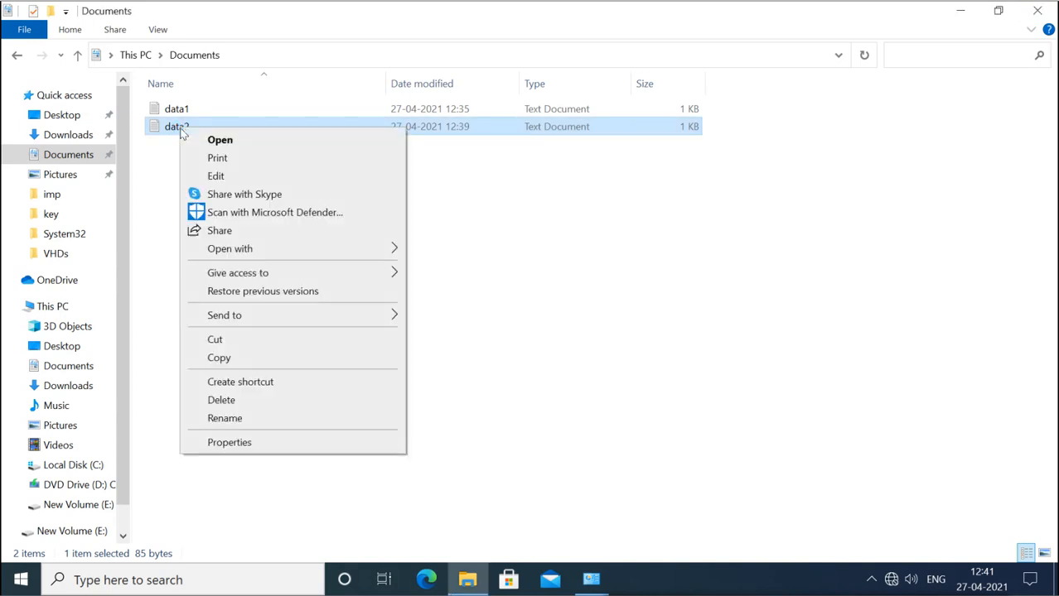
pyautogui.click(229, 443)
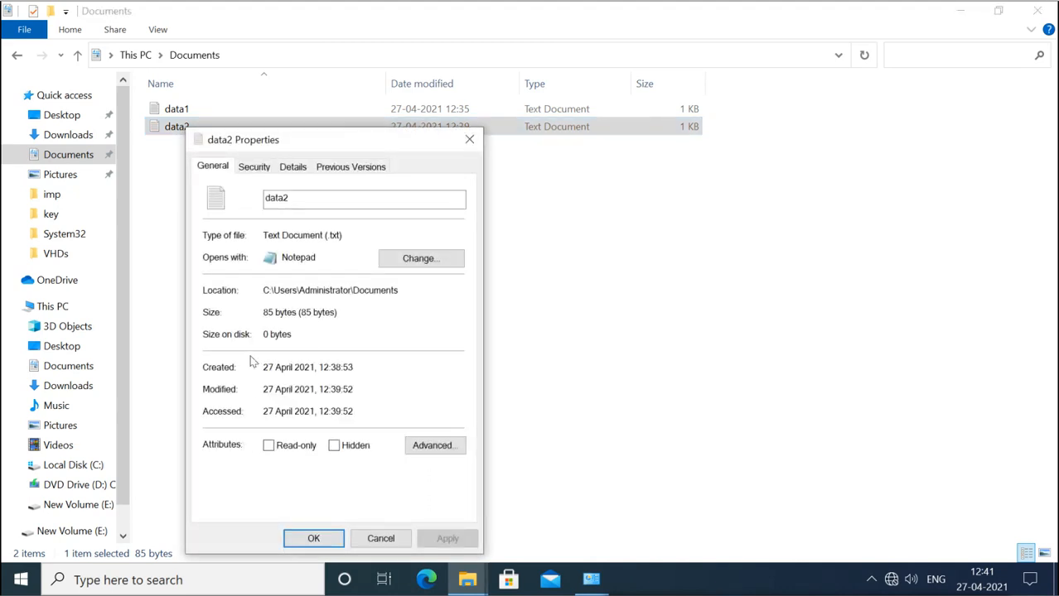
pyautogui.click(338, 170)
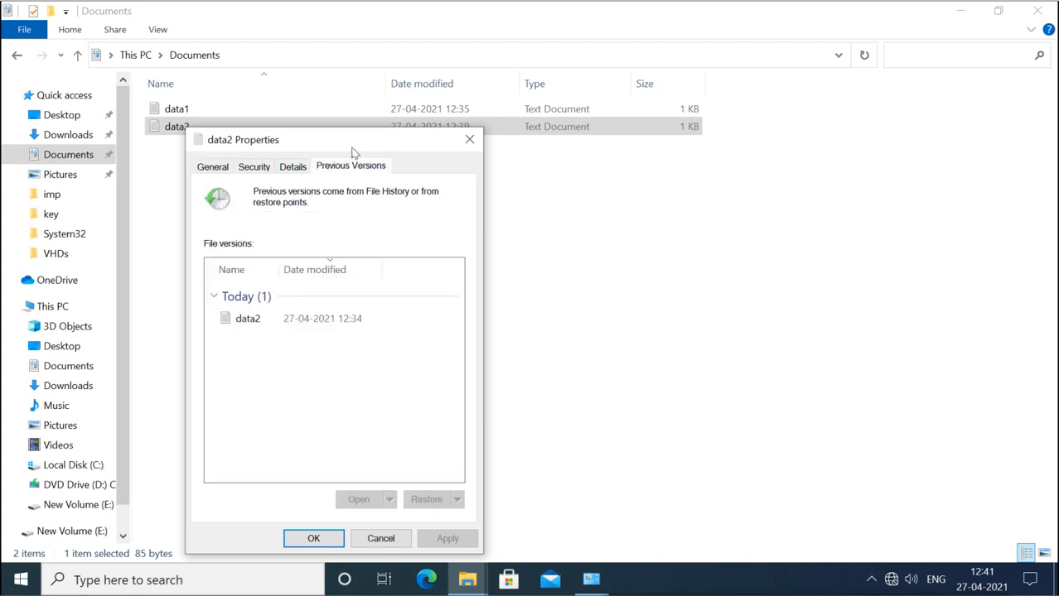
pyautogui.moveTo(355, 149); pyautogui.dragTo(521, 108)
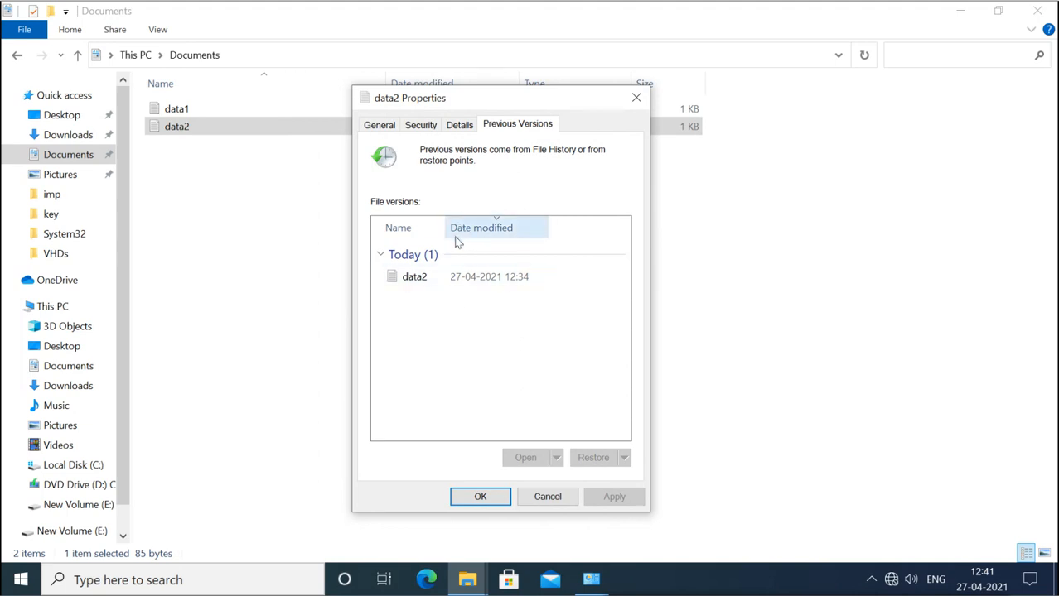
pyautogui.click(427, 278)
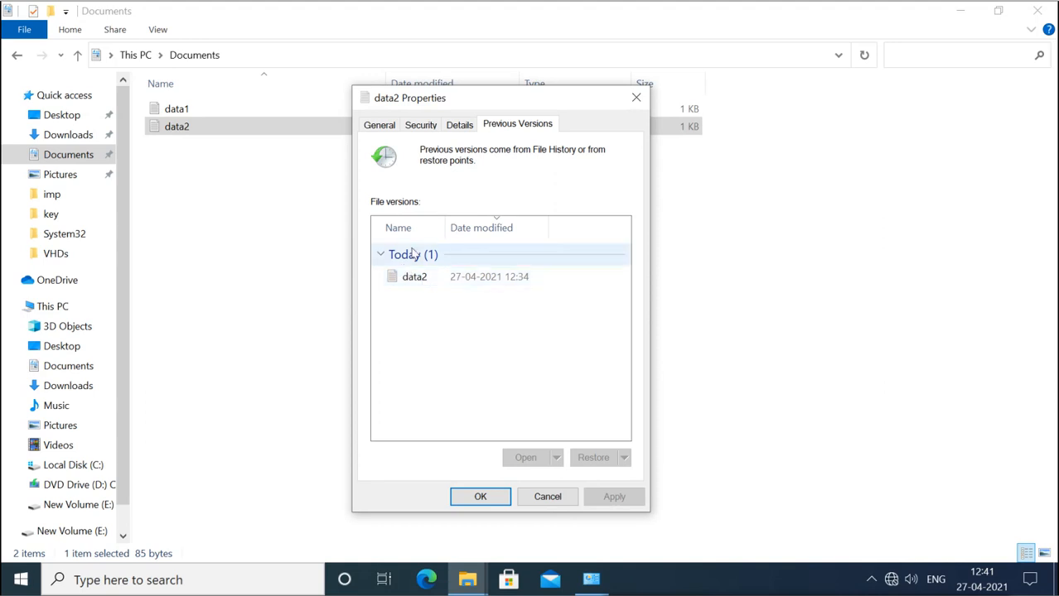
pyautogui.click(439, 254)
pyautogui.click(381, 256)
pyautogui.click(381, 255)
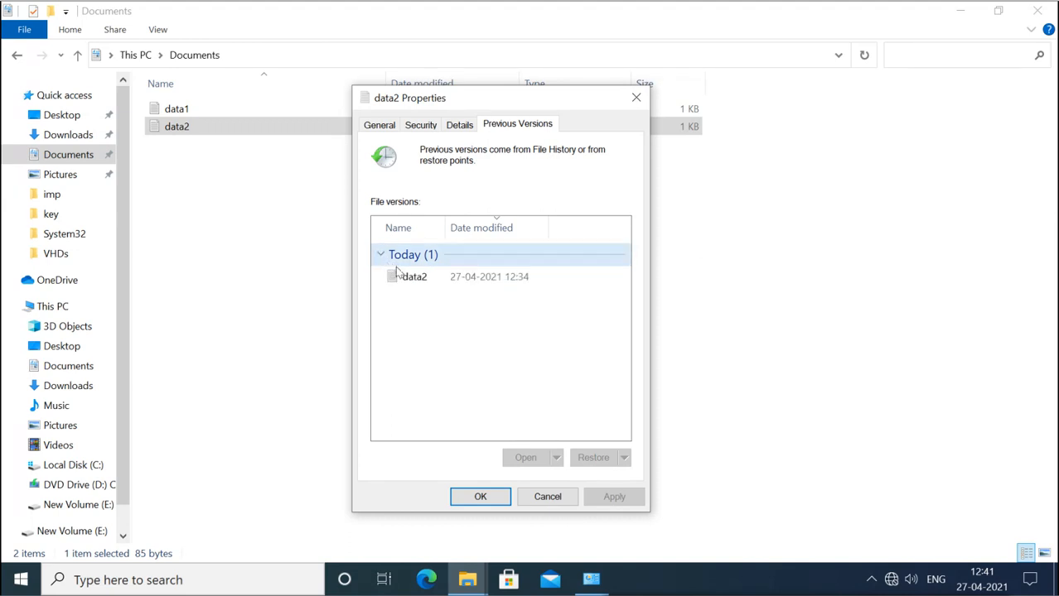
pyautogui.click(404, 275)
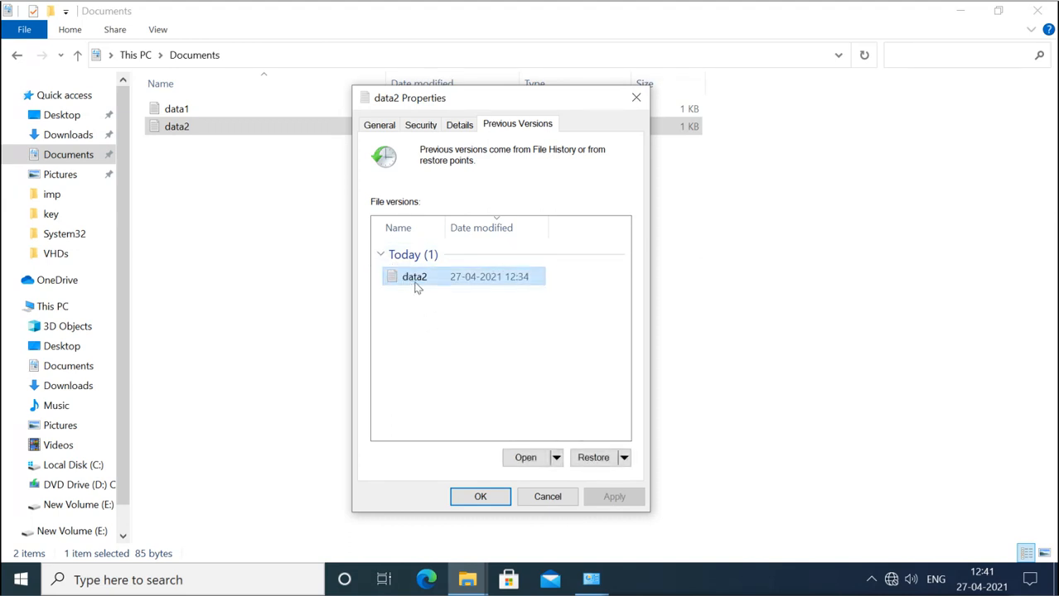
# Step: Open the selected previous version of data2 in Notepad, examine its text and close it
pyautogui.click(557, 458)
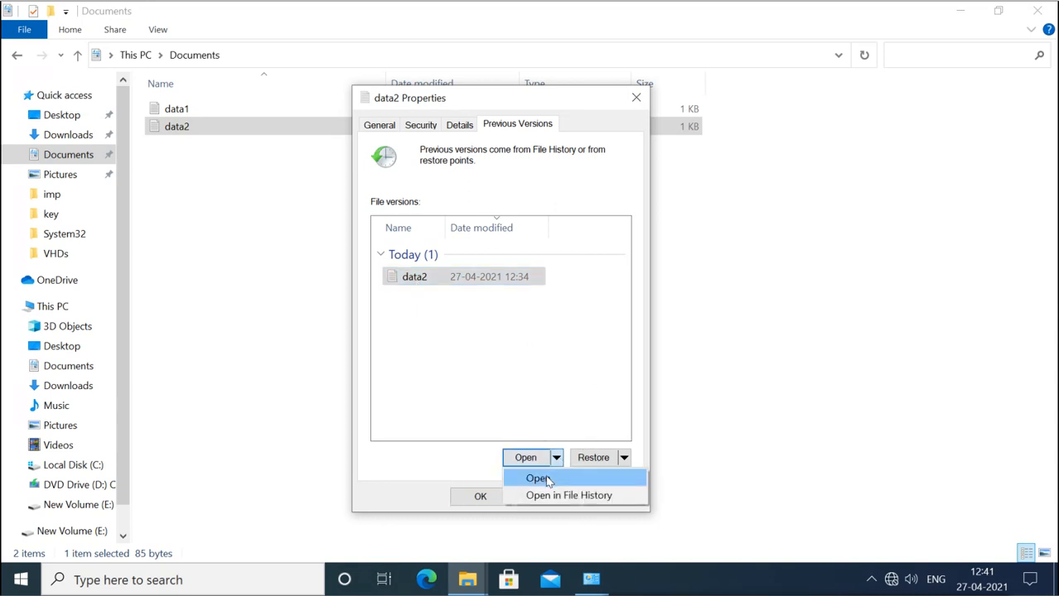
pyautogui.click(537, 477)
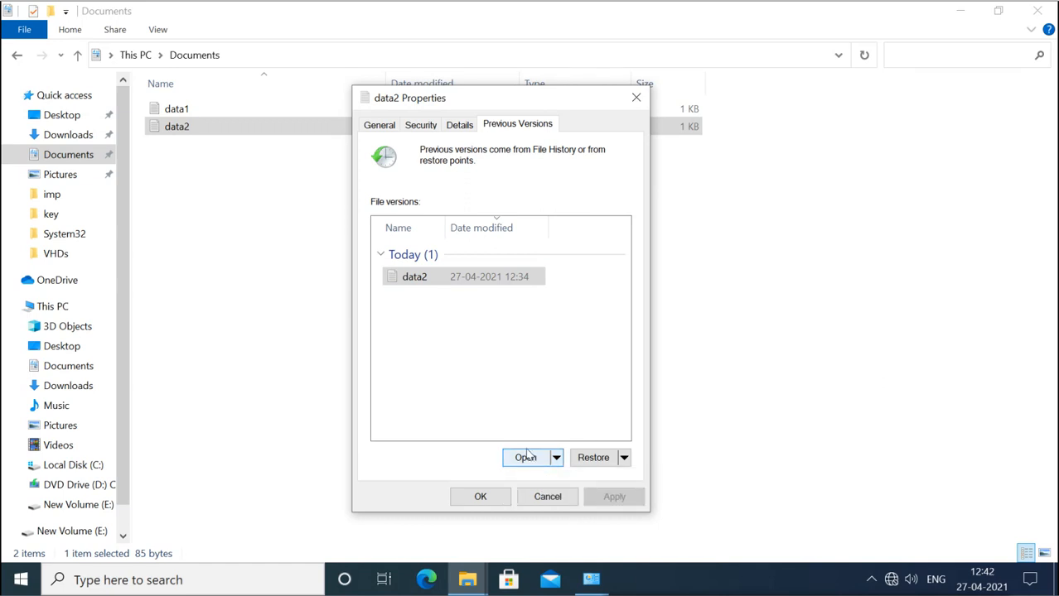
pyautogui.click(532, 461)
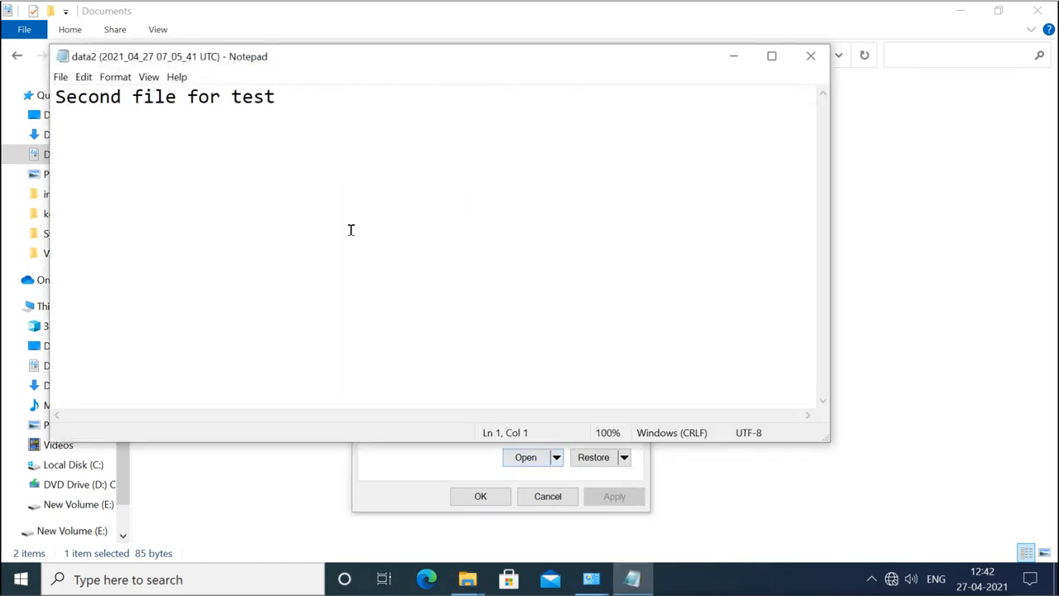
pyautogui.moveTo(282, 106); pyautogui.dragTo(66, 97)
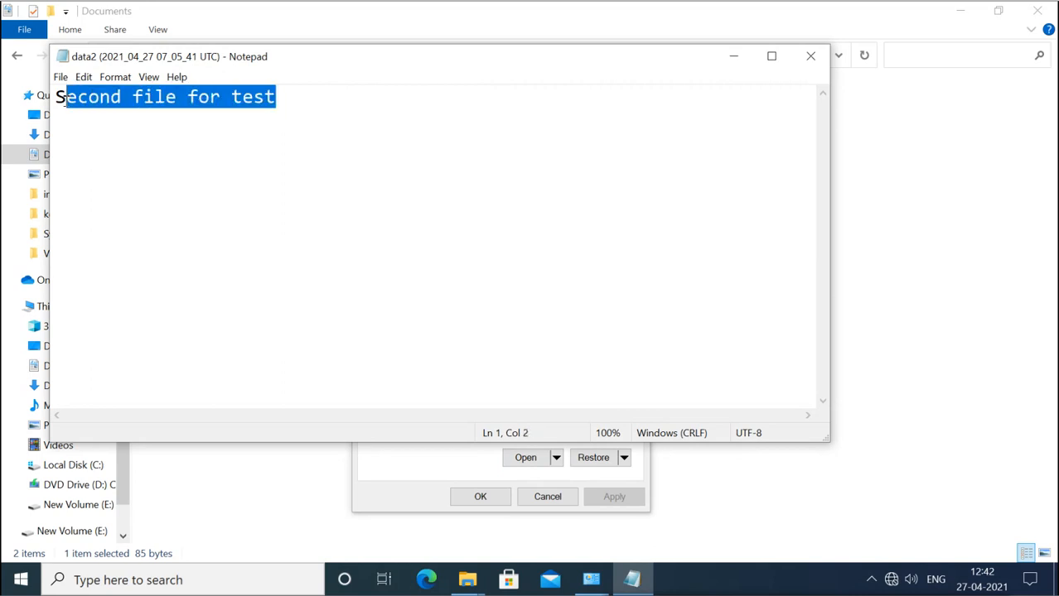
pyautogui.click(819, 57)
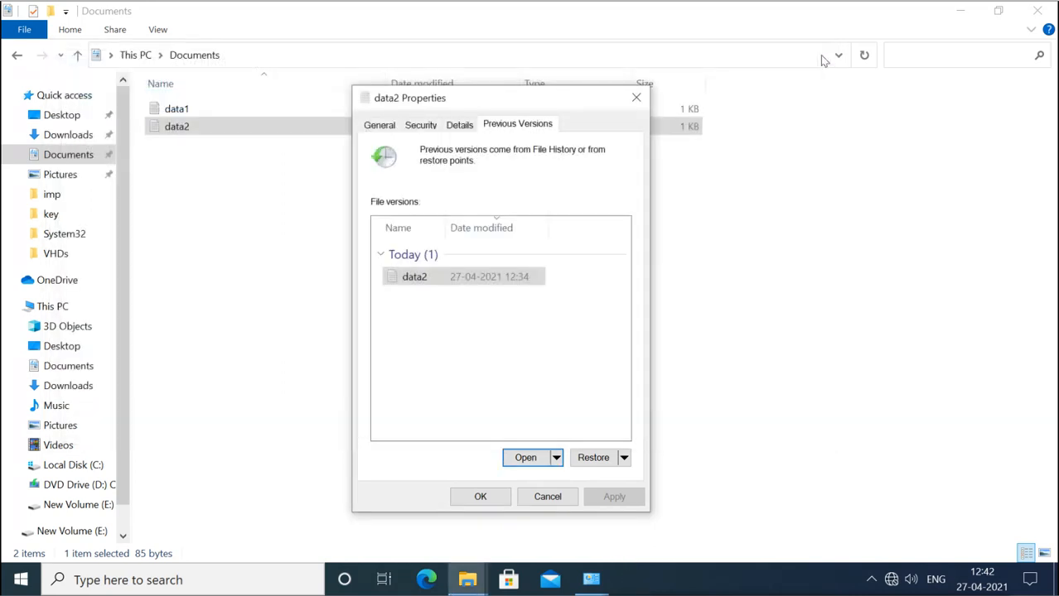
# Step: Open the current data2 from Documents for comparison, close it and return to its properties
pyautogui.doubleClick(172, 132)
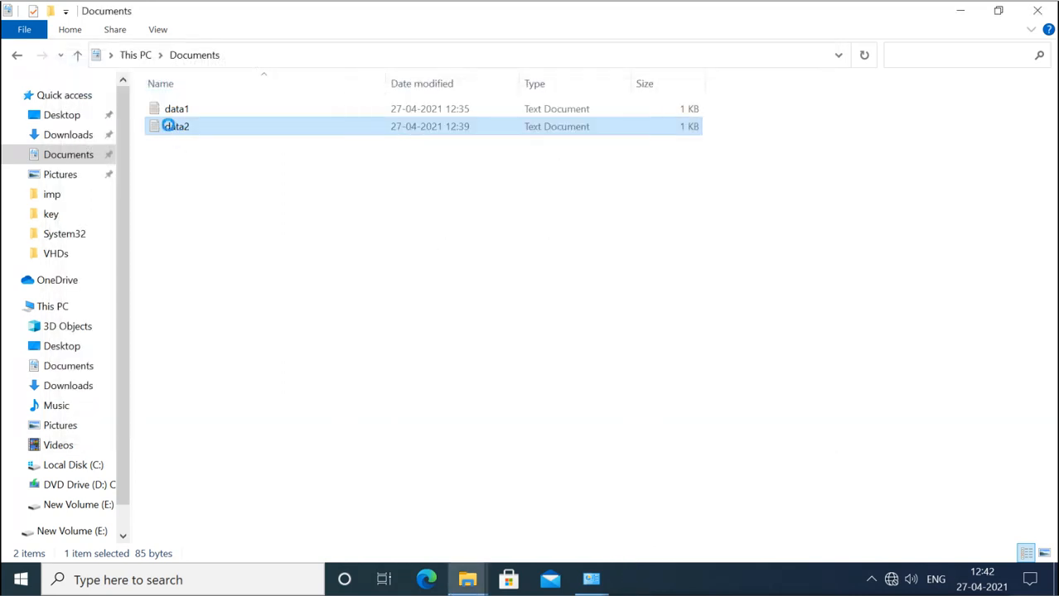
pyautogui.click(810, 55)
pyautogui.moveTo(467, 579)
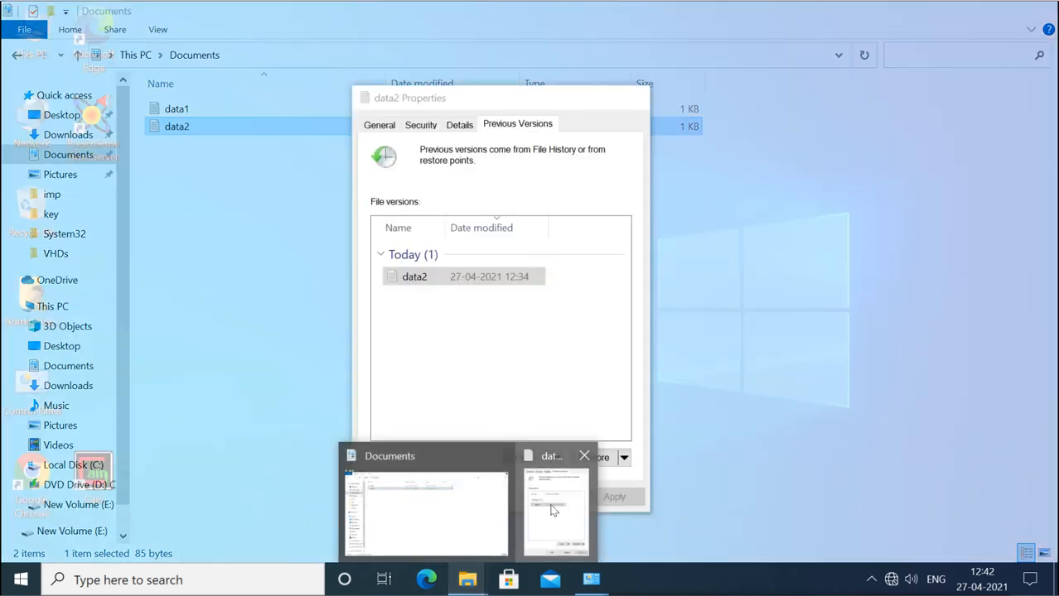
pyautogui.click(546, 511)
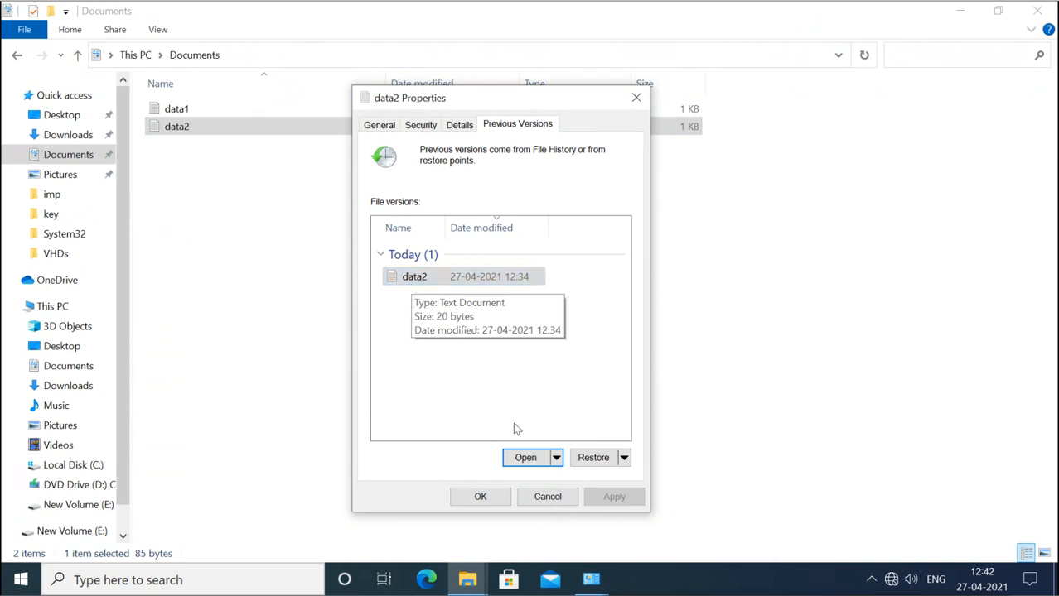
# Step: Restore the selected previous version of data2 to the Desktop folder as an alternative location
pyautogui.click(624, 458)
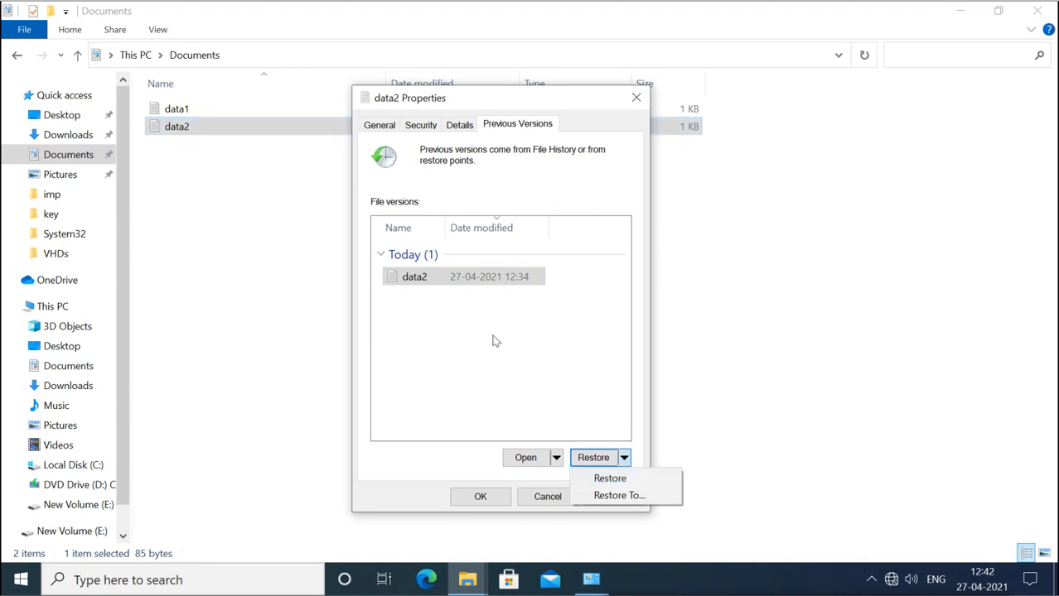
pyautogui.click(624, 497)
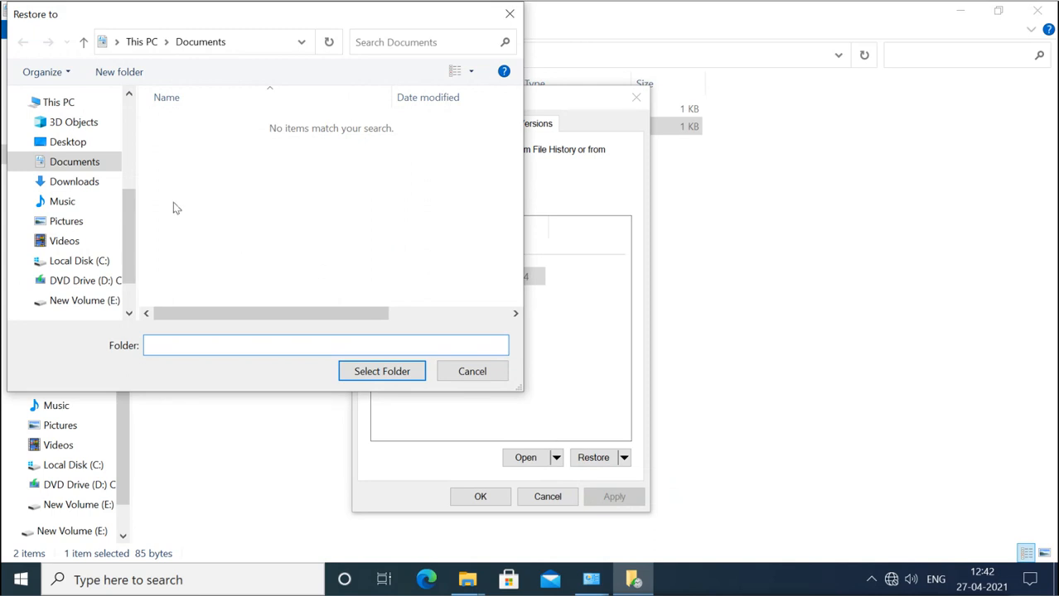
pyautogui.click(71, 150)
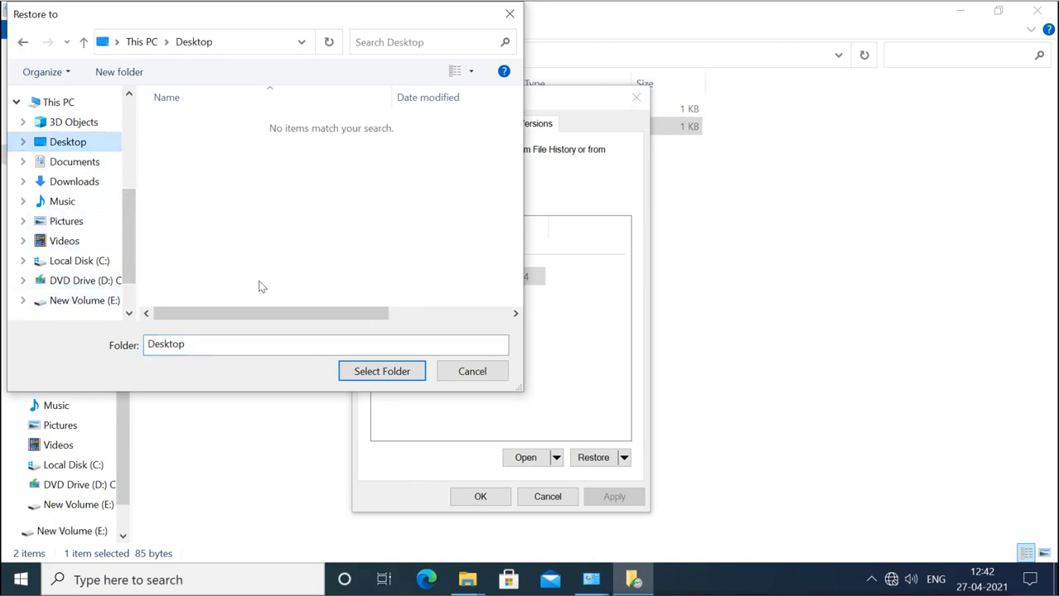
pyautogui.click(380, 374)
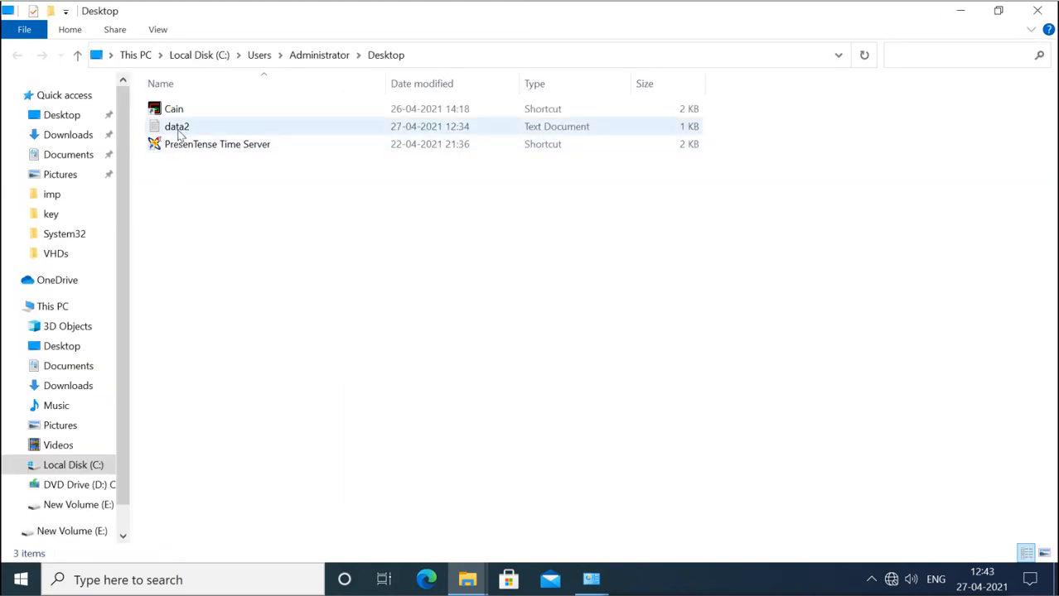
# Step: Examine the text of the restored data2 on the Desktop in Notepad and close it
pyautogui.moveTo(179, 135)
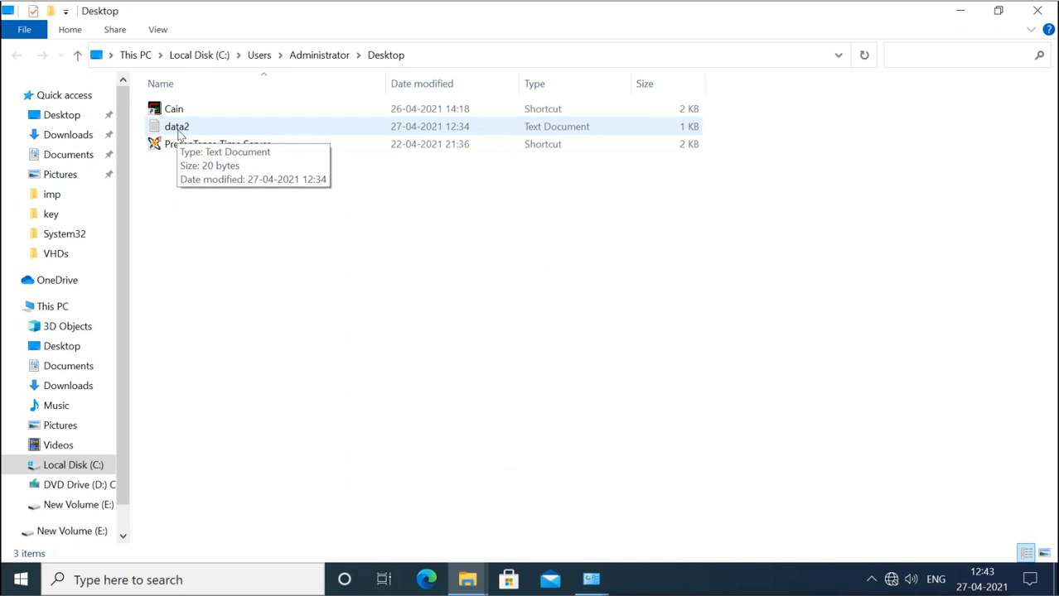
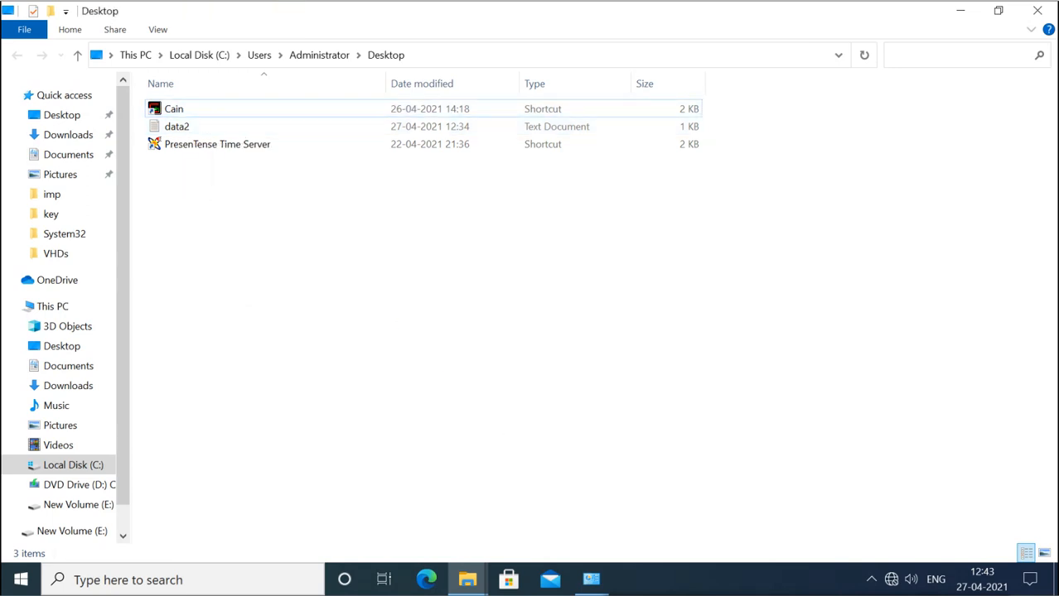
pyautogui.moveTo(287, 96); pyautogui.dragTo(42, 97)
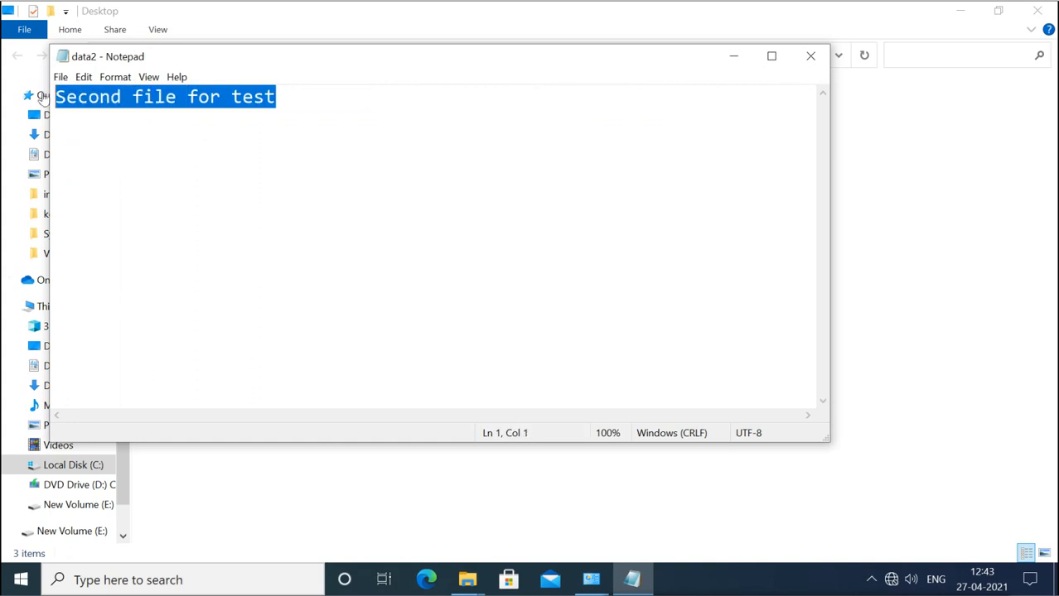
pyautogui.click(802, 60)
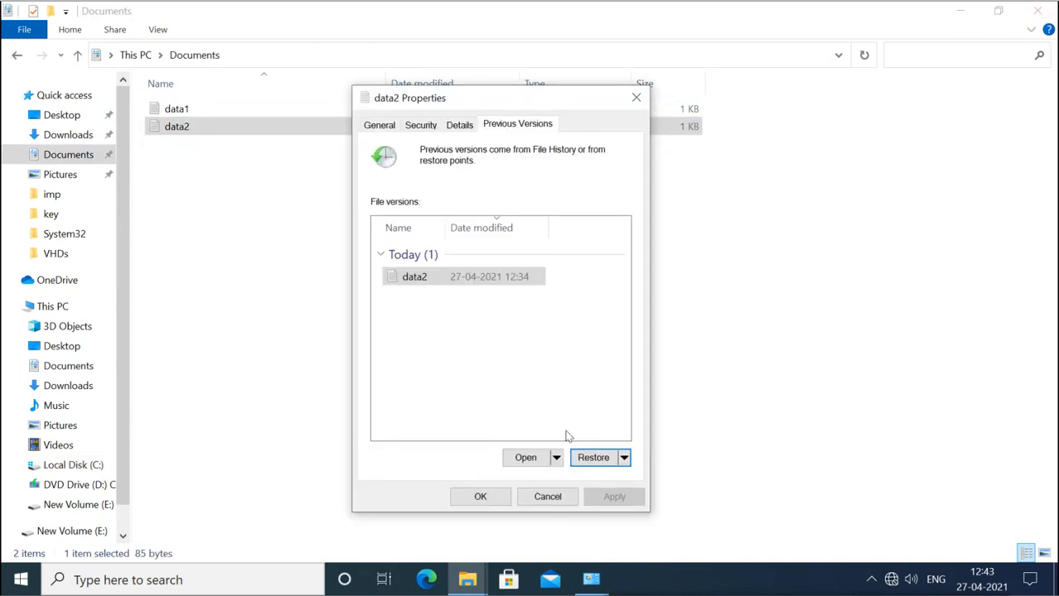
# Step: Dismiss the data2 properties, check the text of data2 in Documents and close the file
pyautogui.click(547, 497)
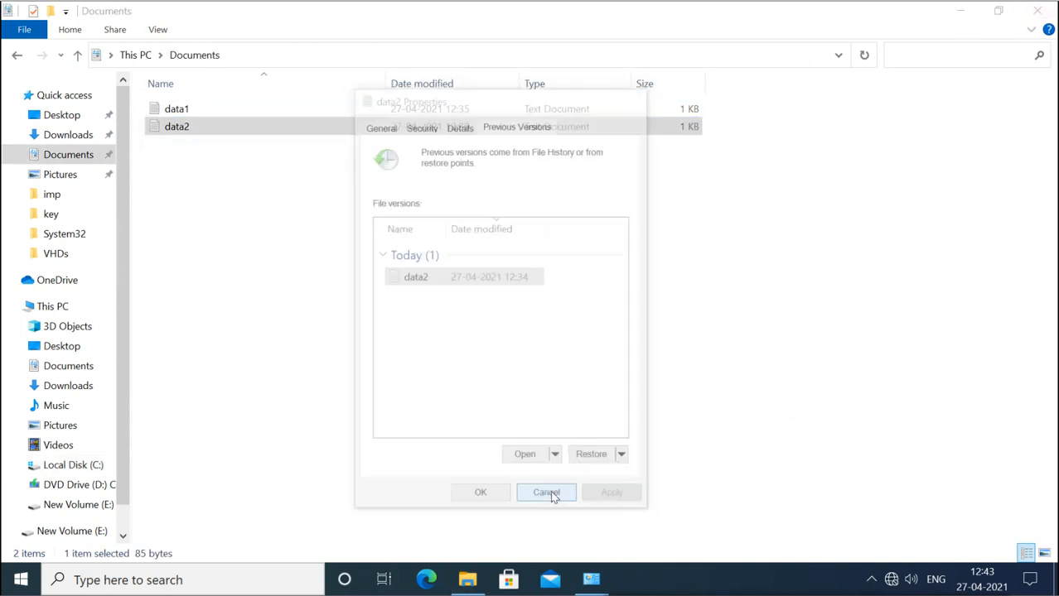
pyautogui.doubleClick(175, 127)
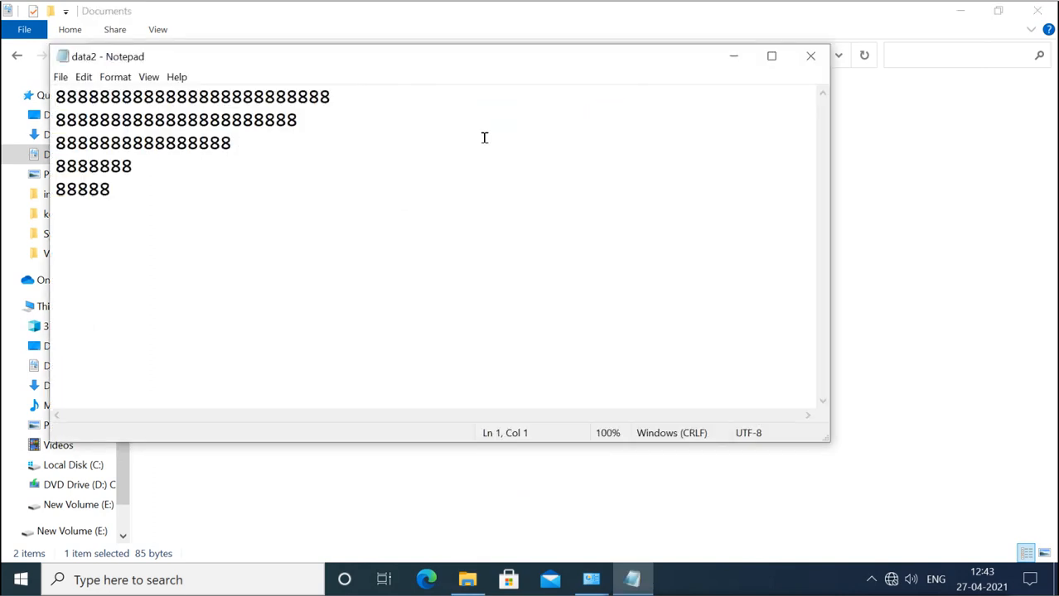
pyautogui.click(810, 62)
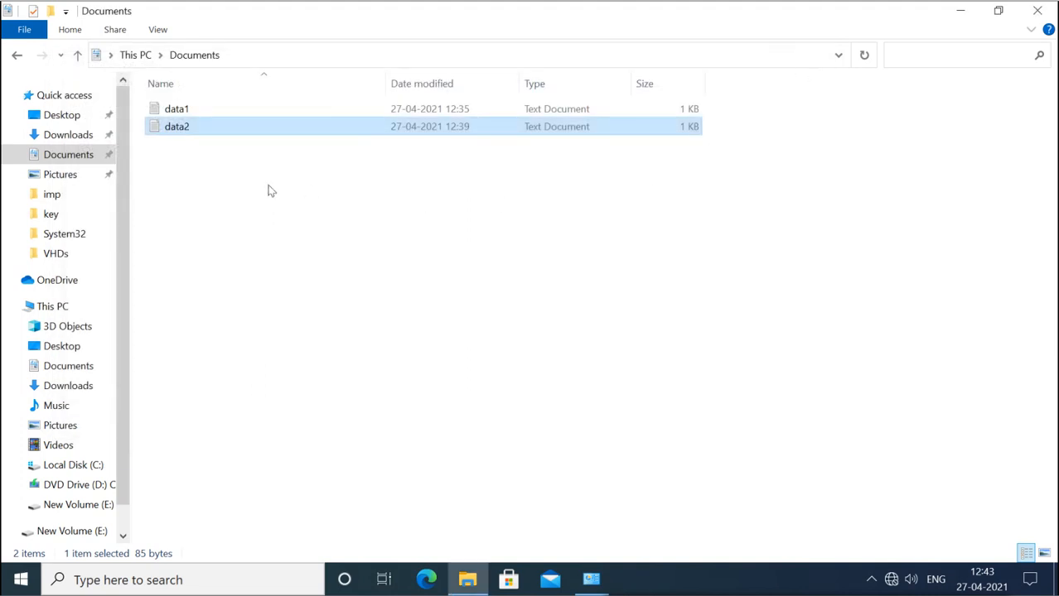
# Step: Review the Previous Versions list of data2 in Documents and dismiss its properties
pyautogui.rightClick(183, 134)
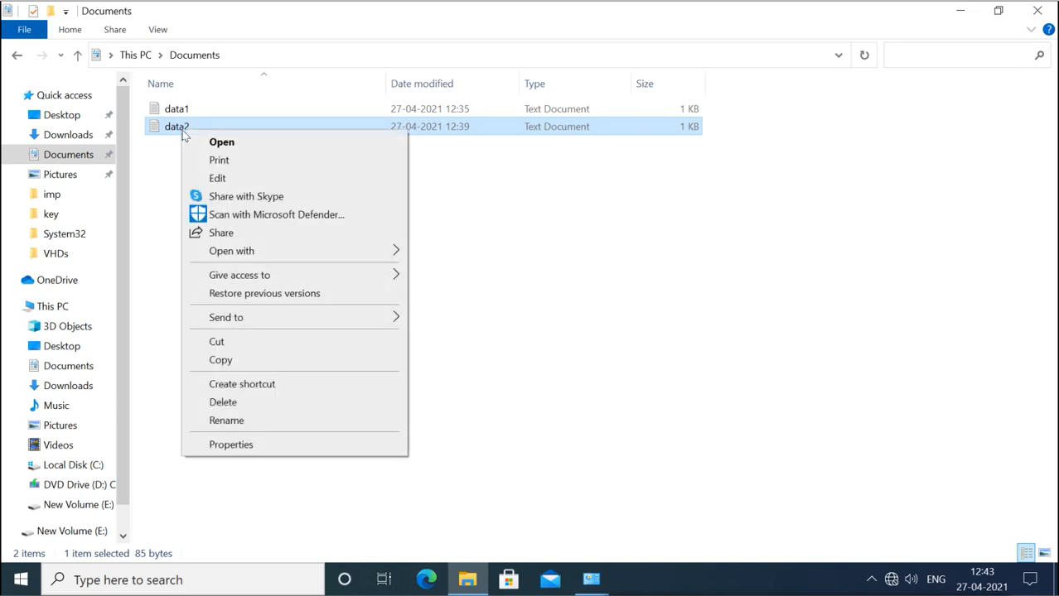
pyautogui.click(238, 444)
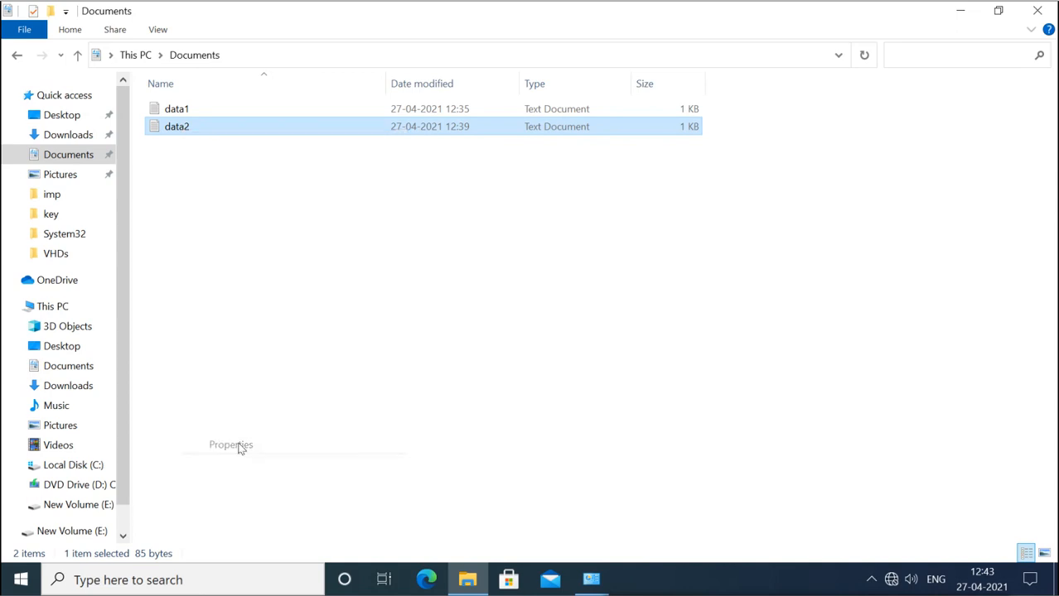
pyautogui.click(352, 166)
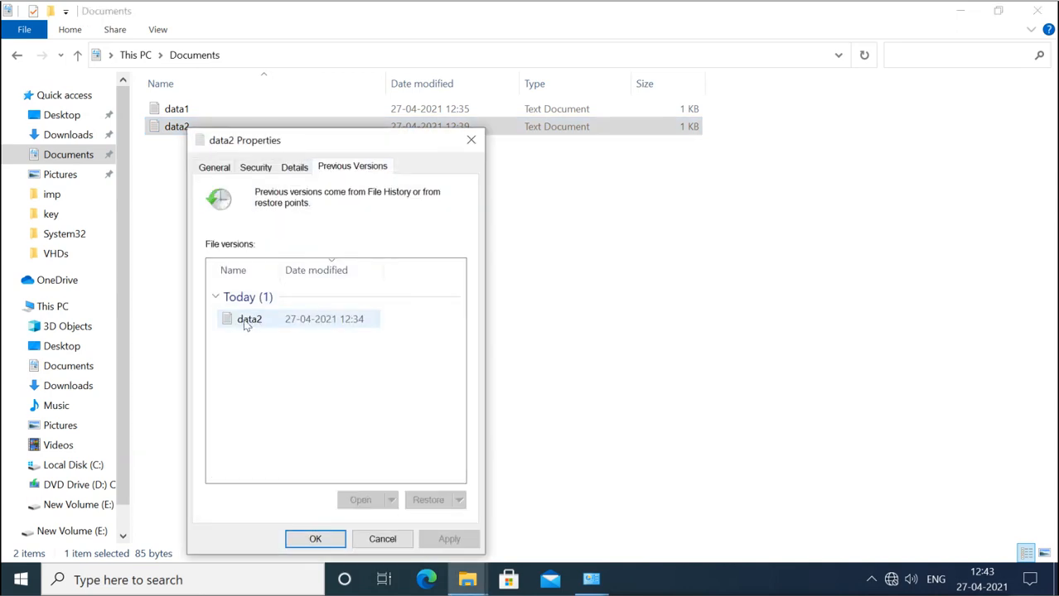
pyautogui.click(380, 538)
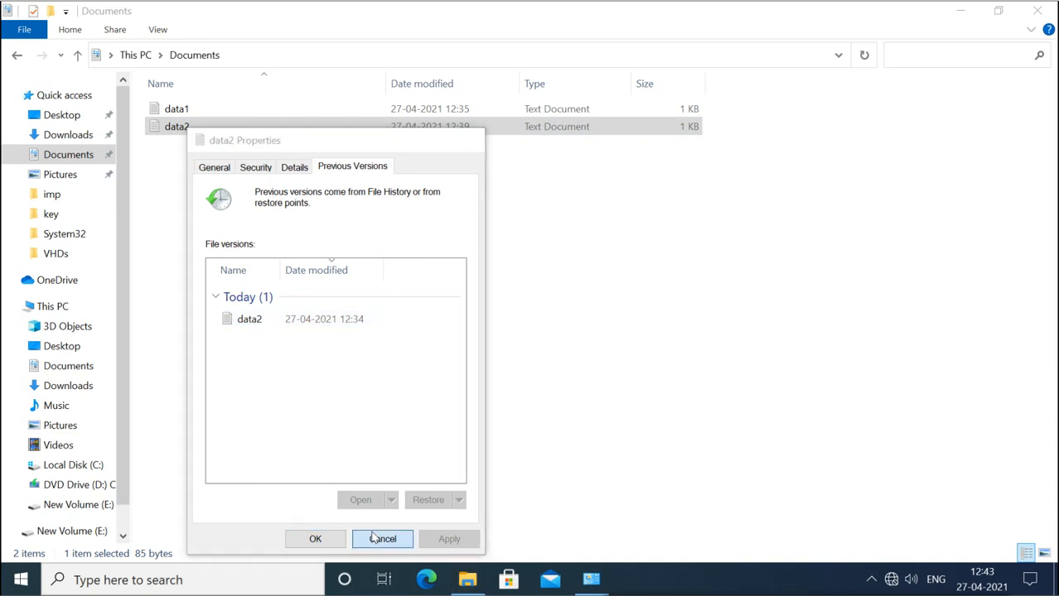
# Step: Inspect both earlier versions listed in the properties of data1 and dismiss them without restoring
pyautogui.click(178, 114)
pyautogui.rightClick(178, 111)
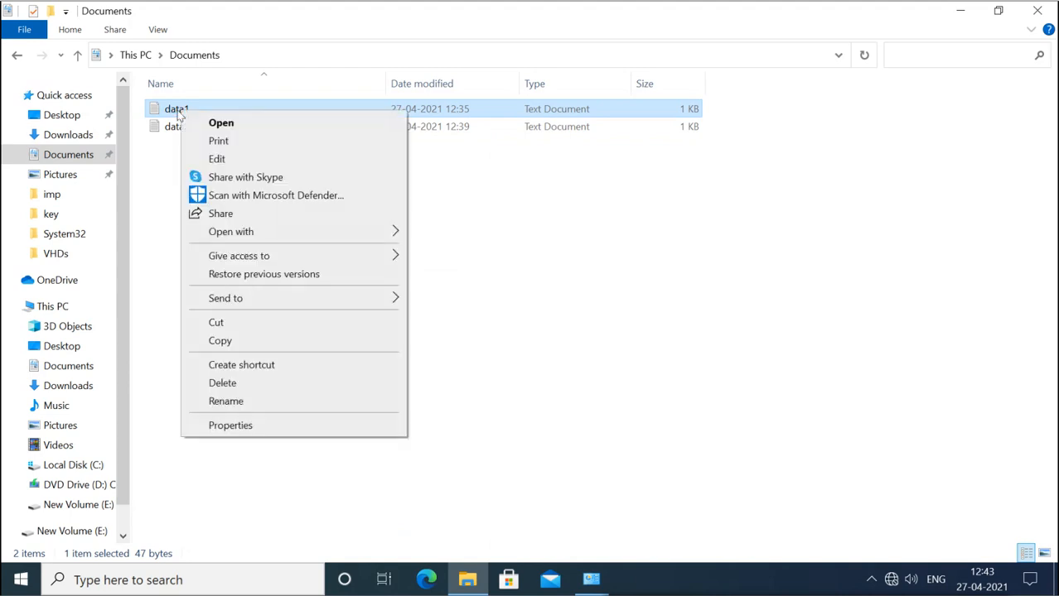
pyautogui.click(217, 426)
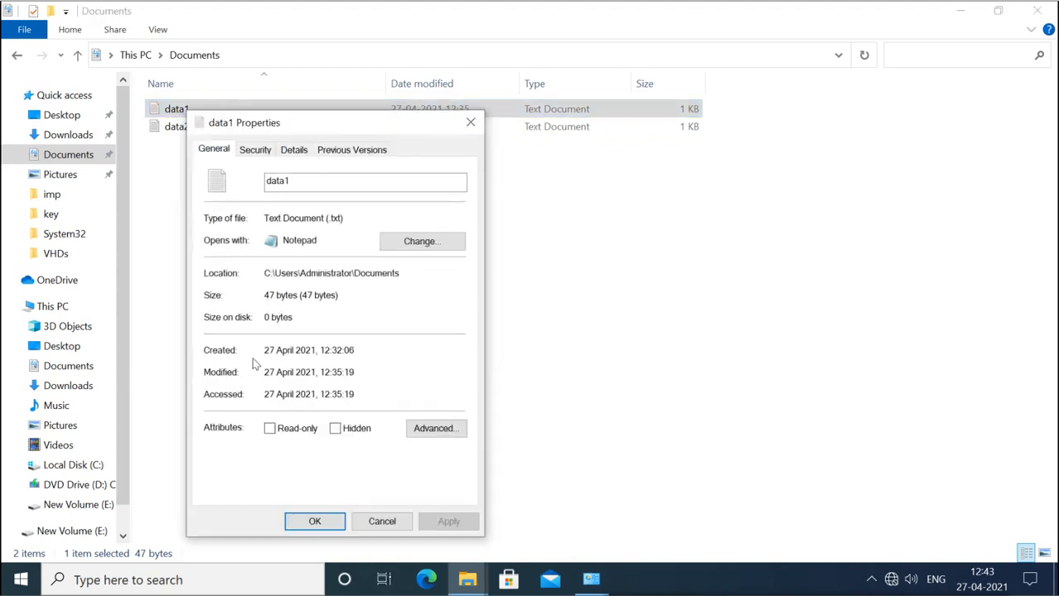
pyautogui.click(352, 150)
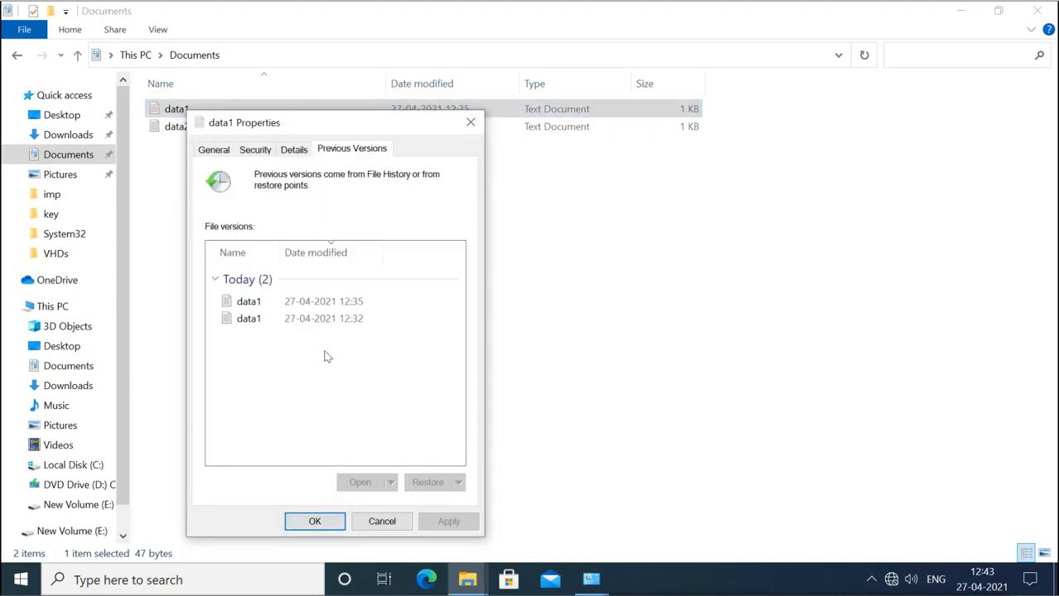
pyautogui.click(242, 304)
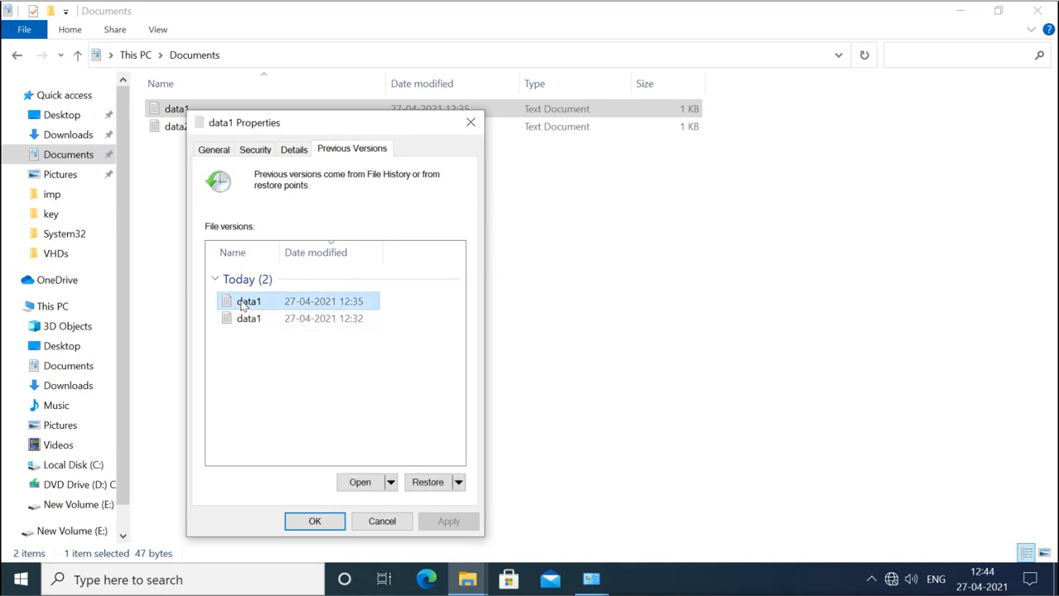
pyautogui.click(249, 320)
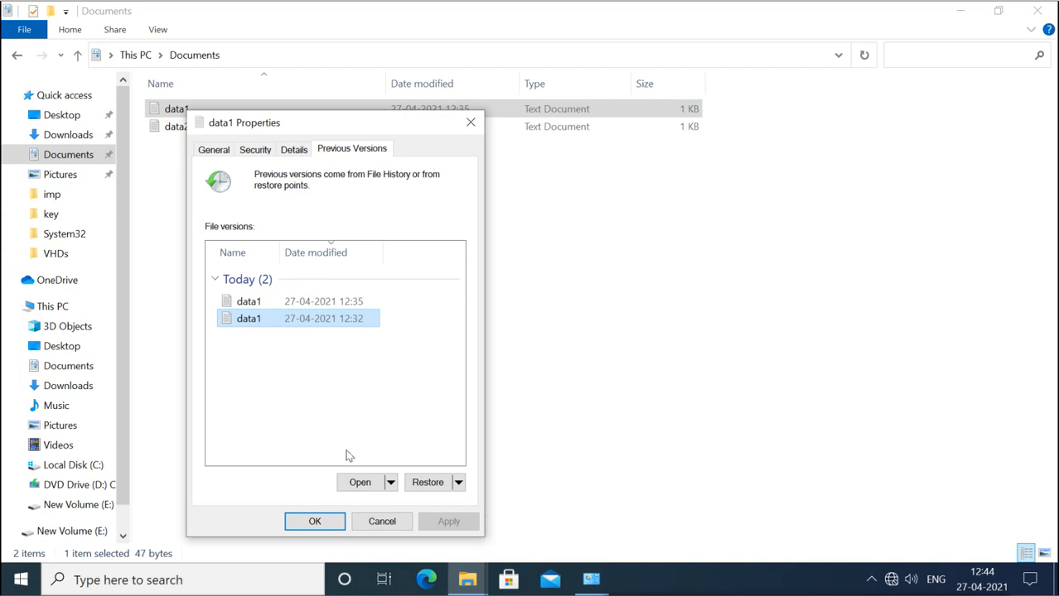
pyautogui.click(381, 522)
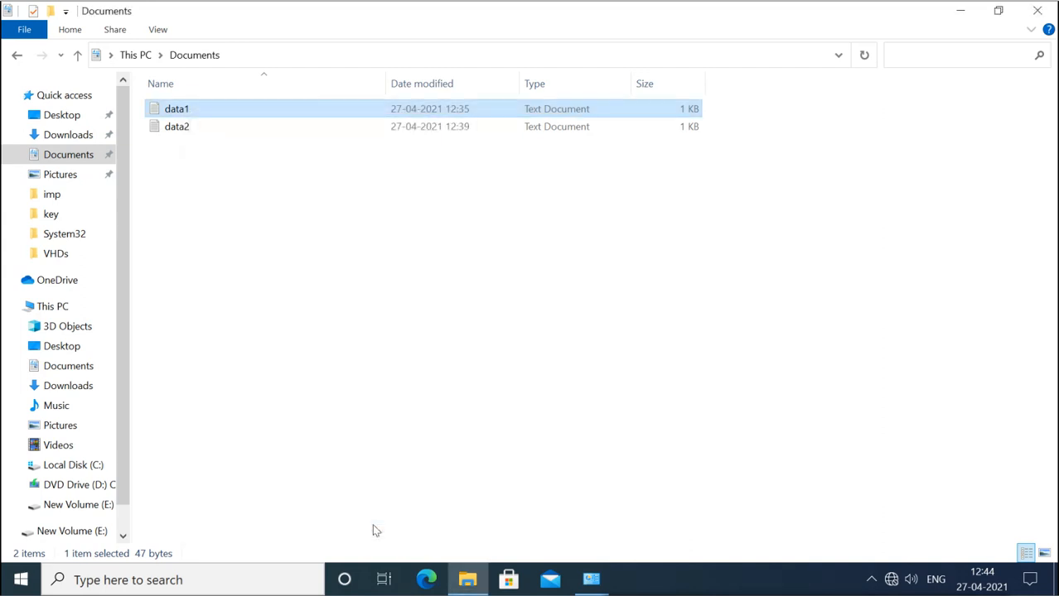
# Step: Switch to File History, view the drives available for backup and return to its main page
pyautogui.click(590, 579)
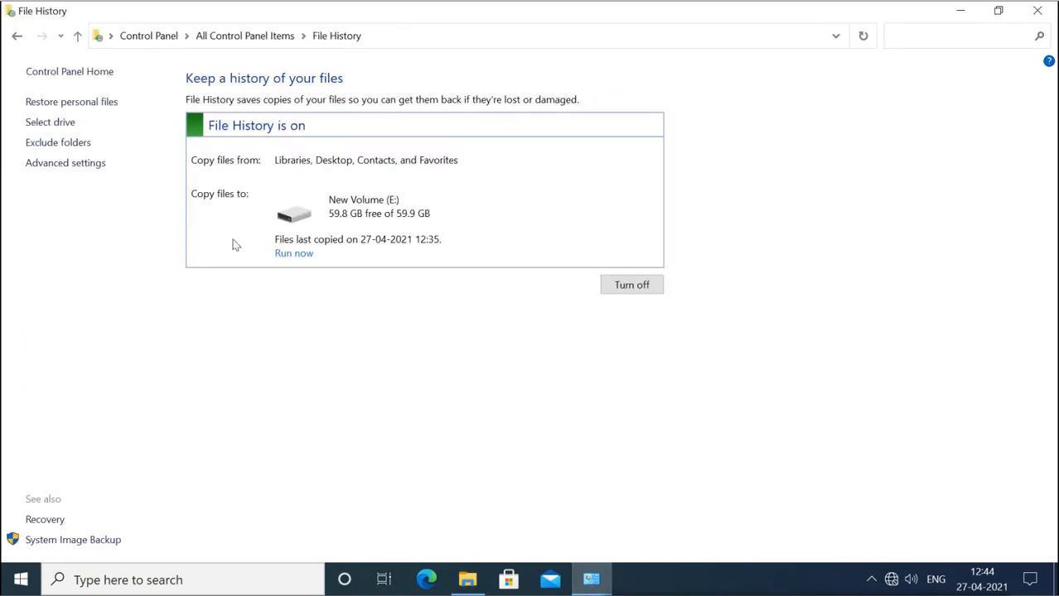
pyautogui.click(49, 124)
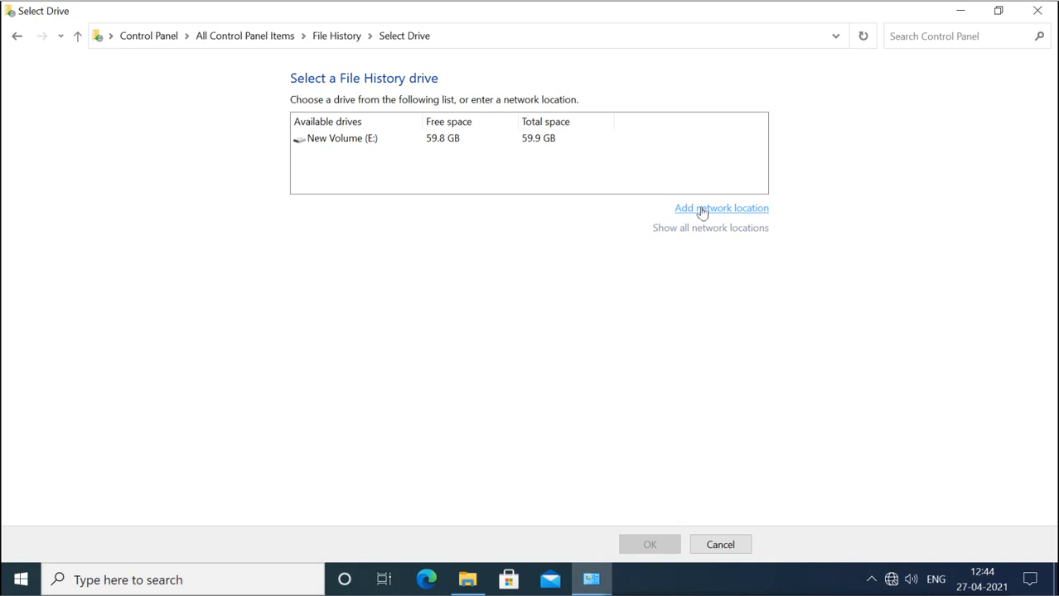
pyautogui.click(77, 39)
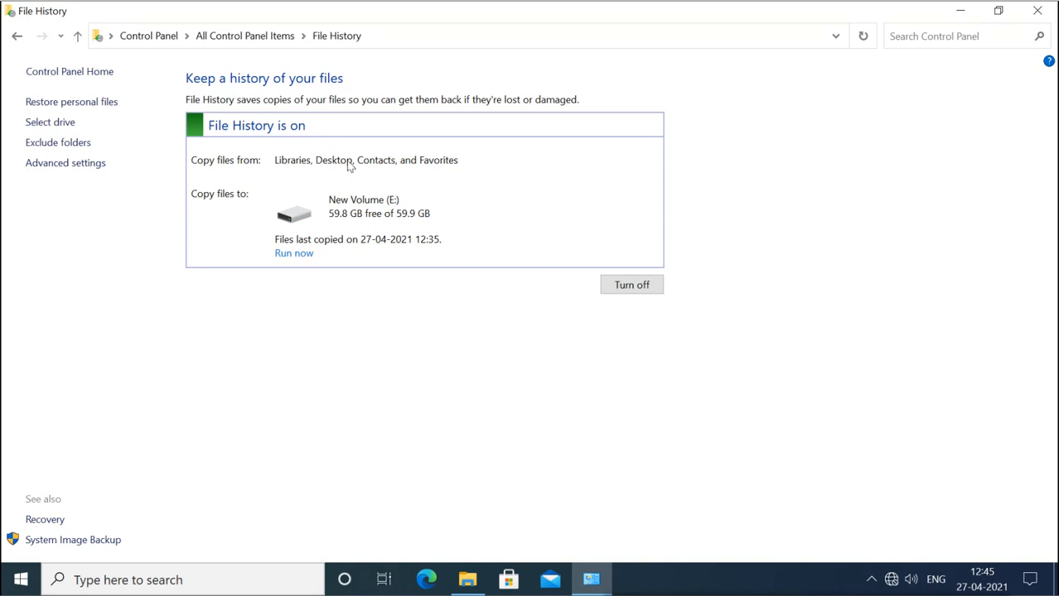
# Step: Examine the libraries that can be excluded from File History, including Music and Videos, and return to the main page without adding any
pyautogui.click(59, 143)
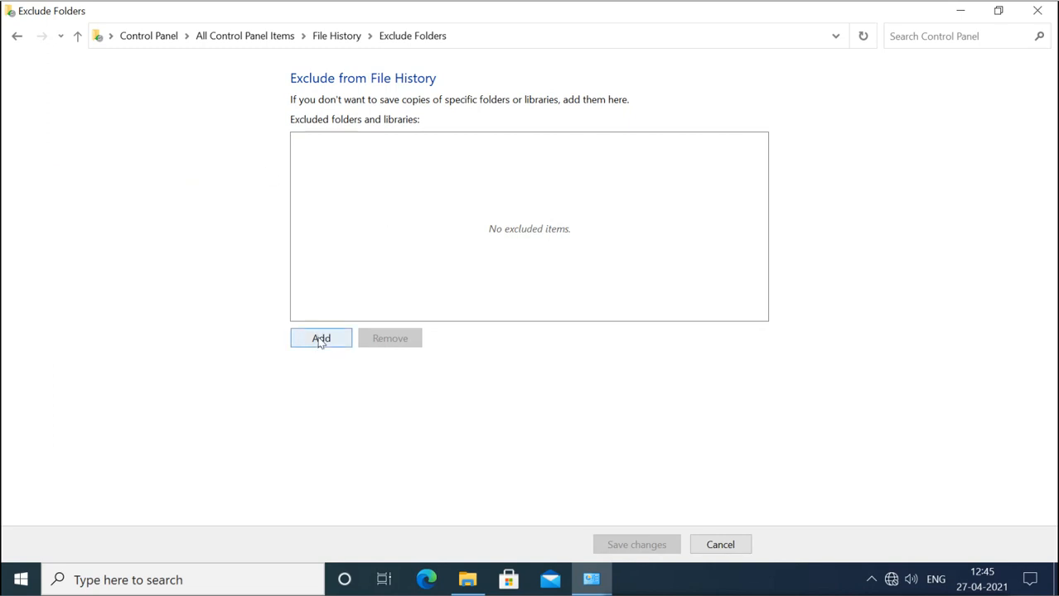
pyautogui.click(468, 580)
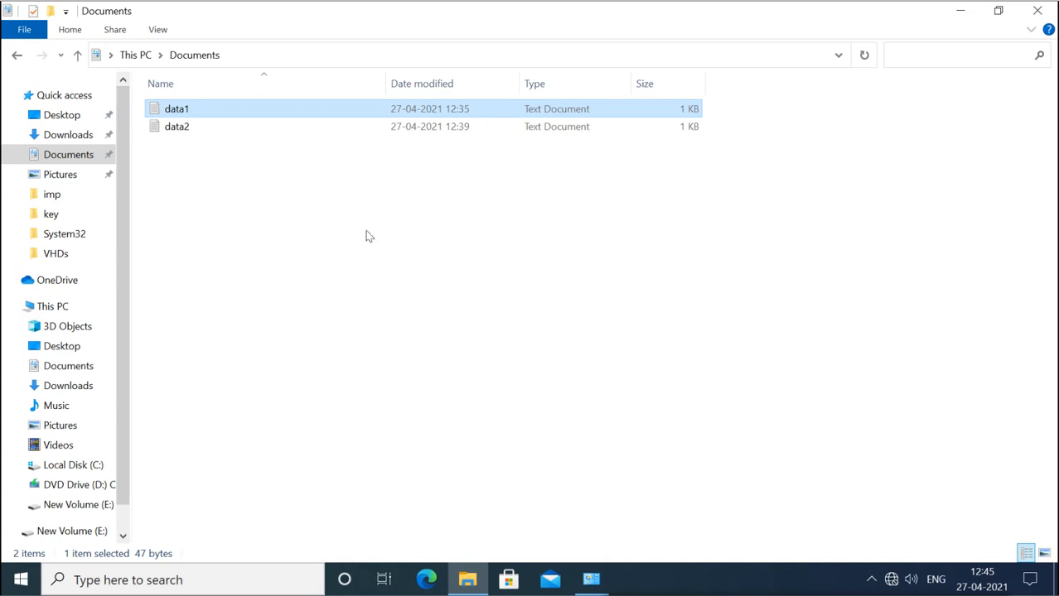
pyautogui.click(591, 579)
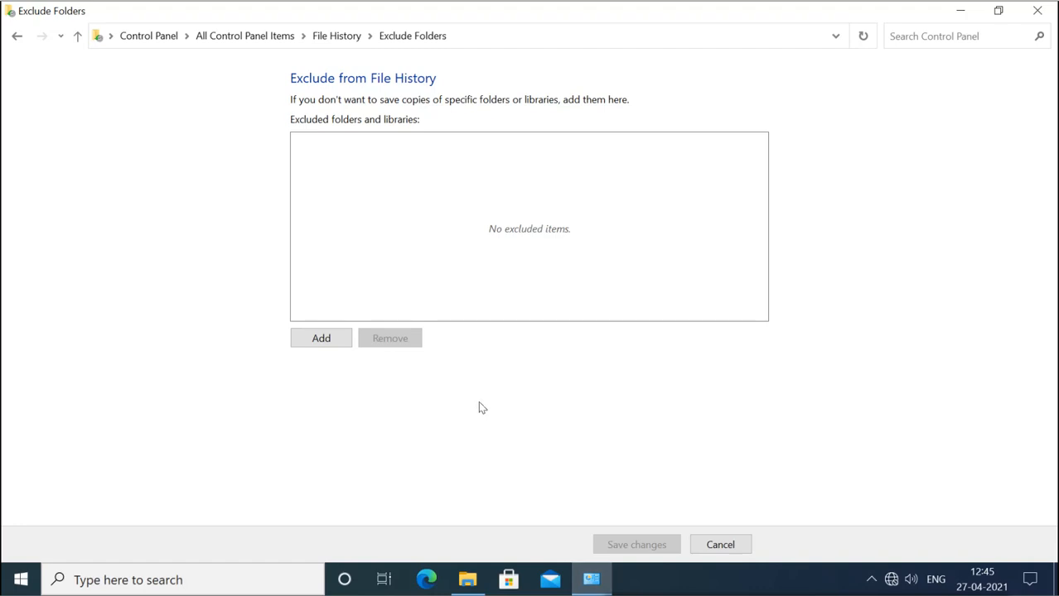
pyautogui.click(332, 341)
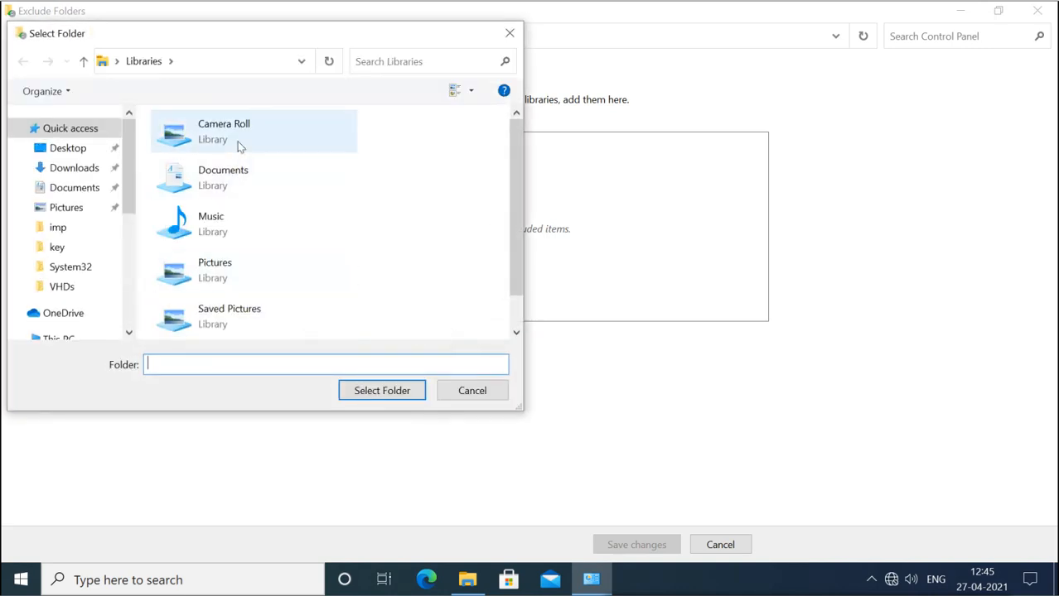
pyautogui.scroll(-1, 252, 275)
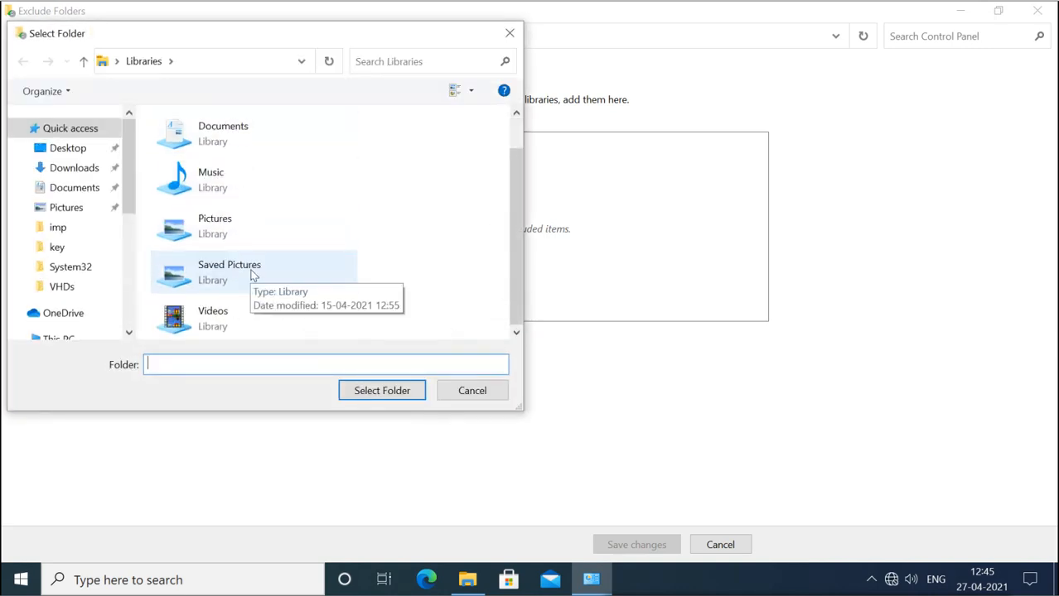
pyautogui.scroll(1, 253, 275)
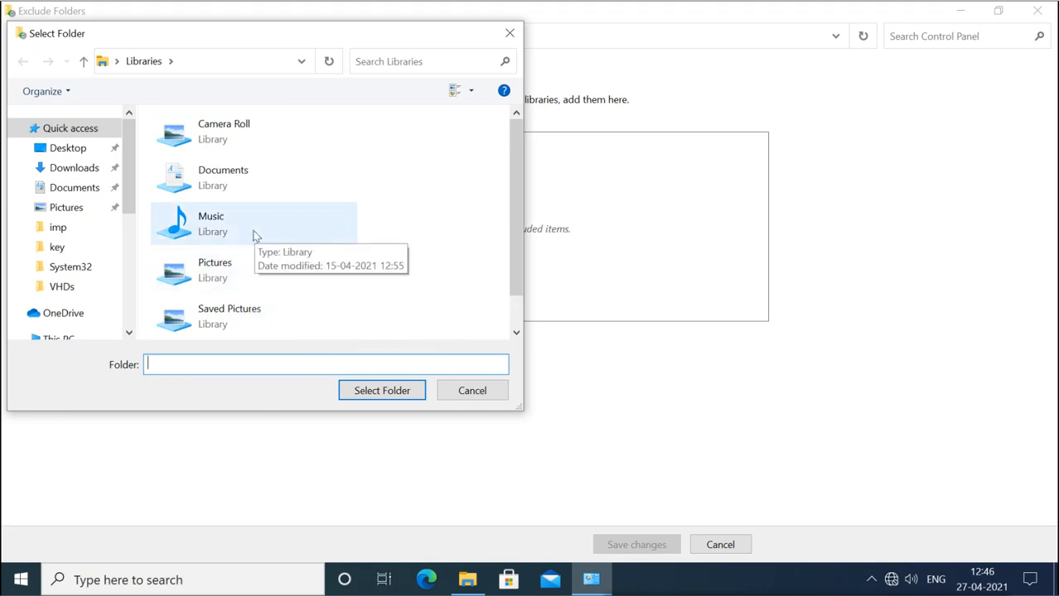
pyautogui.click(236, 235)
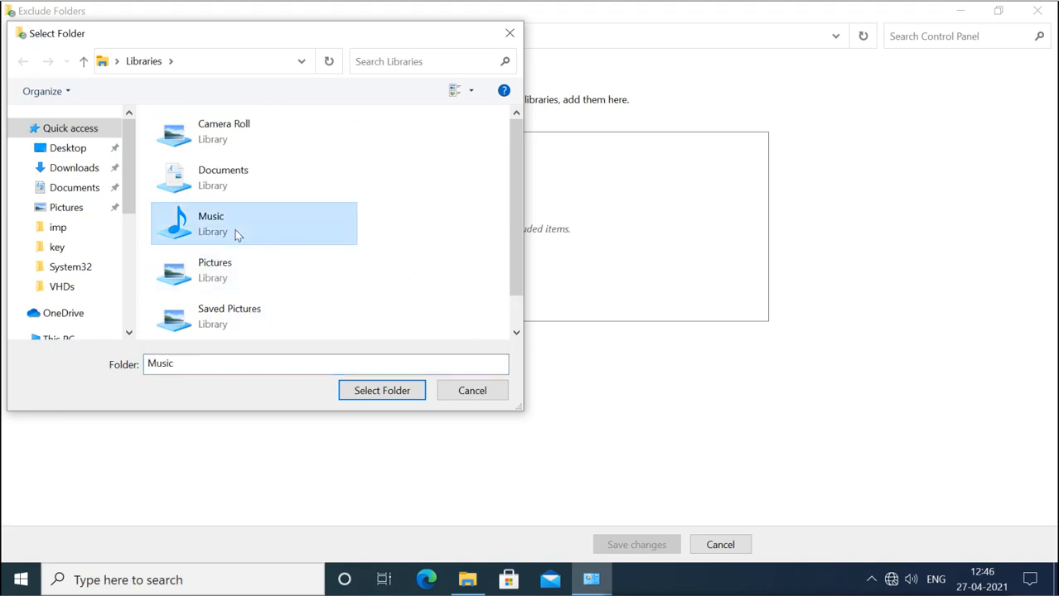
pyautogui.scroll(-1, 236, 235)
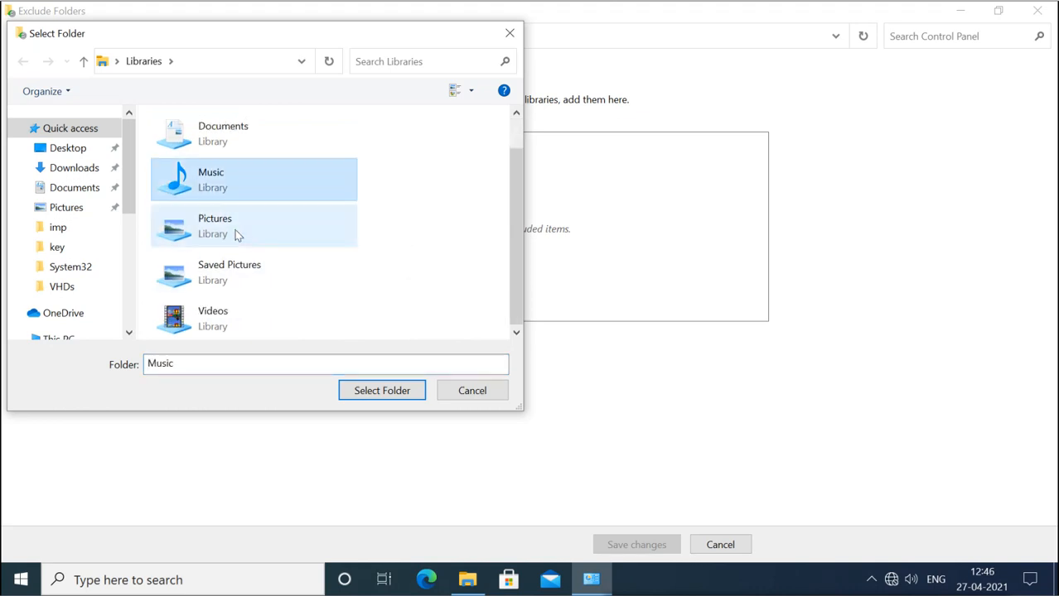
pyautogui.click(212, 328)
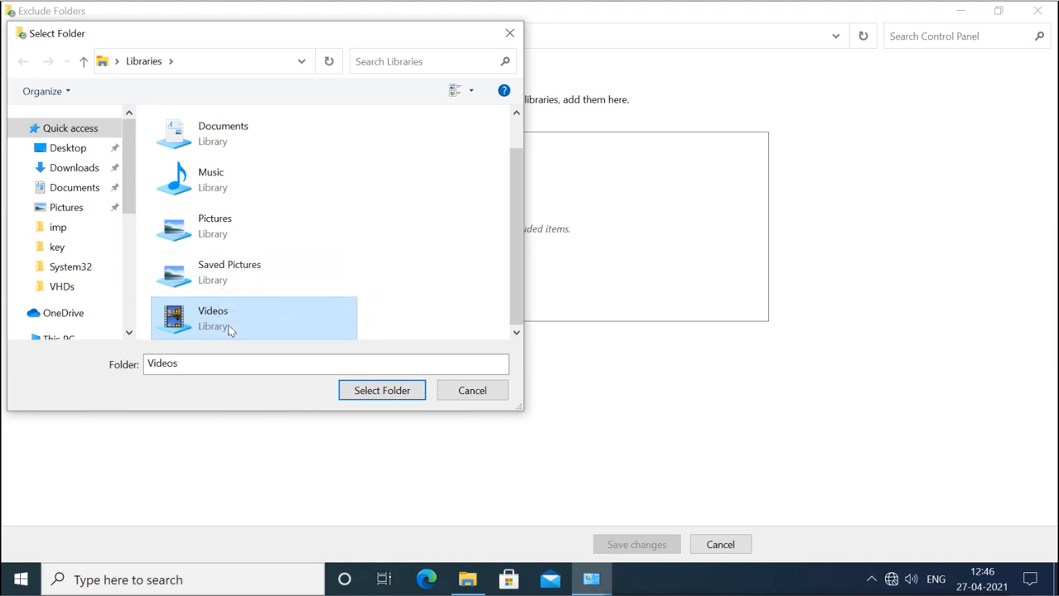
pyautogui.click(470, 391)
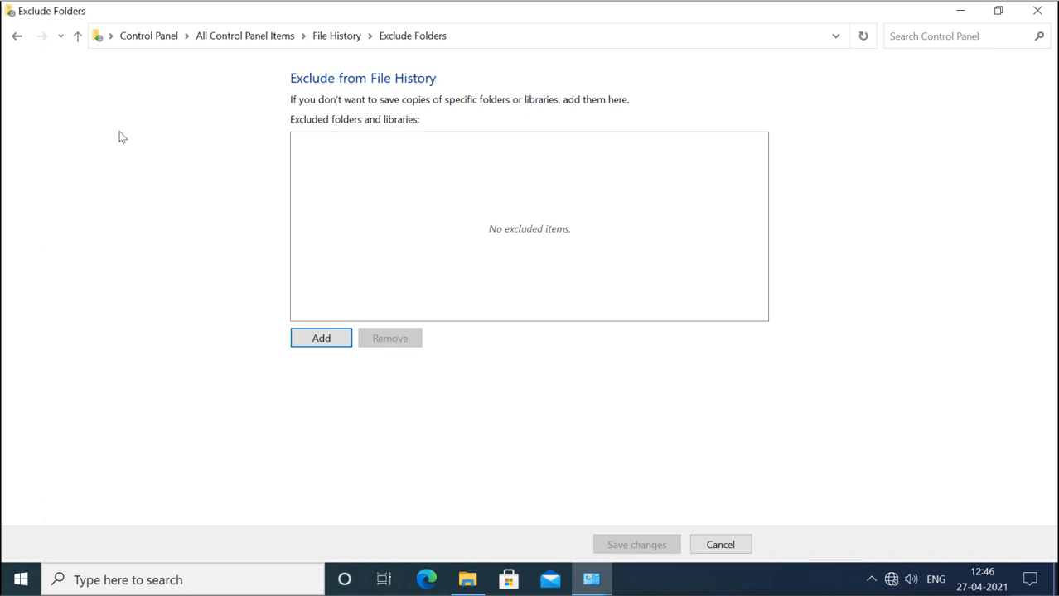
pyautogui.click(77, 37)
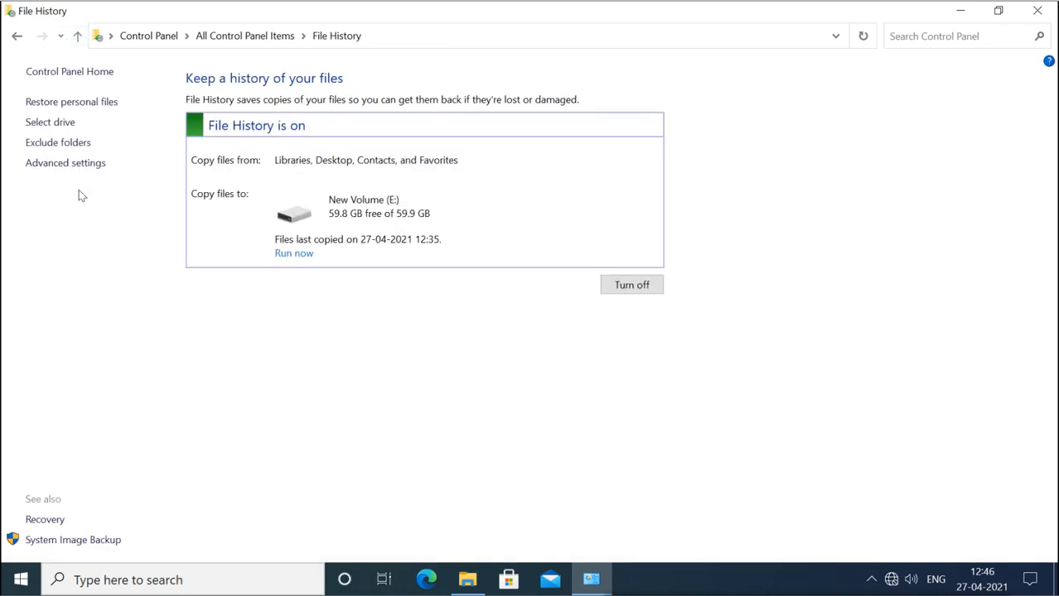
# Step: Review the File History advanced options for how often copies are saved and how long saved versions are kept
pyautogui.click(74, 164)
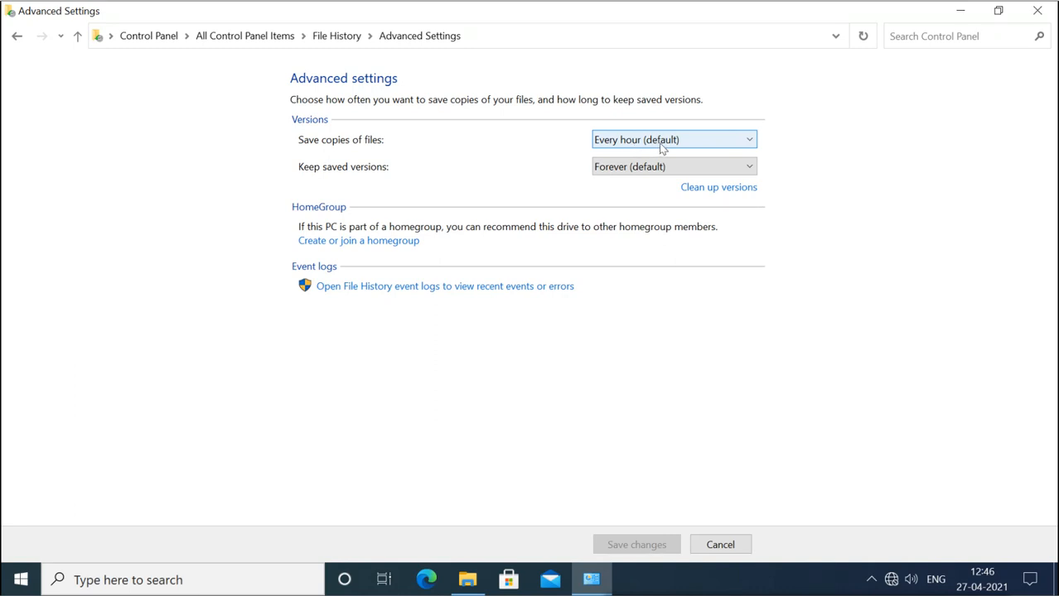
pyautogui.click(738, 150)
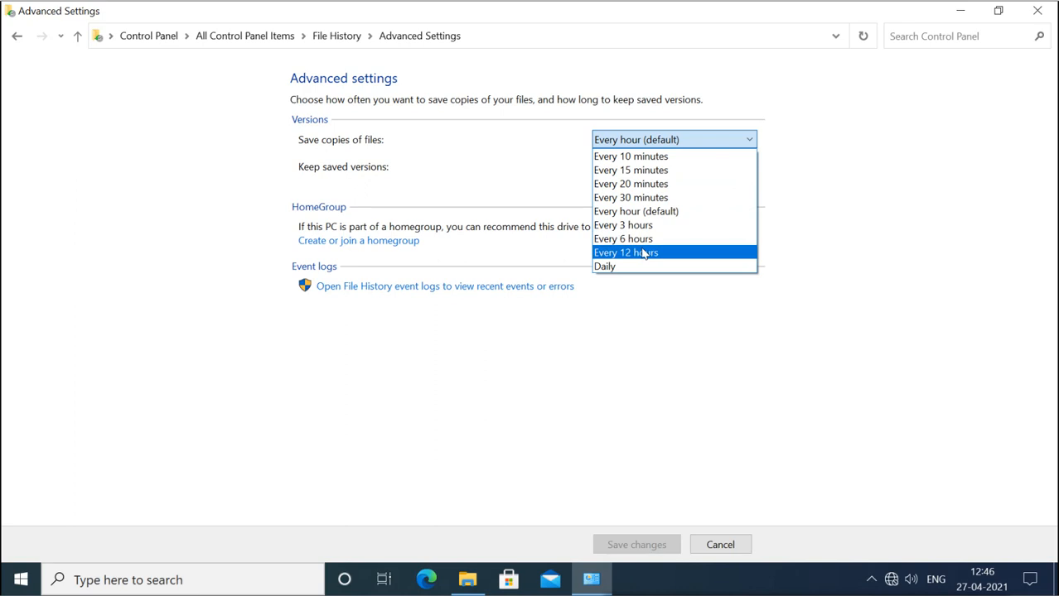
pyautogui.click(560, 176)
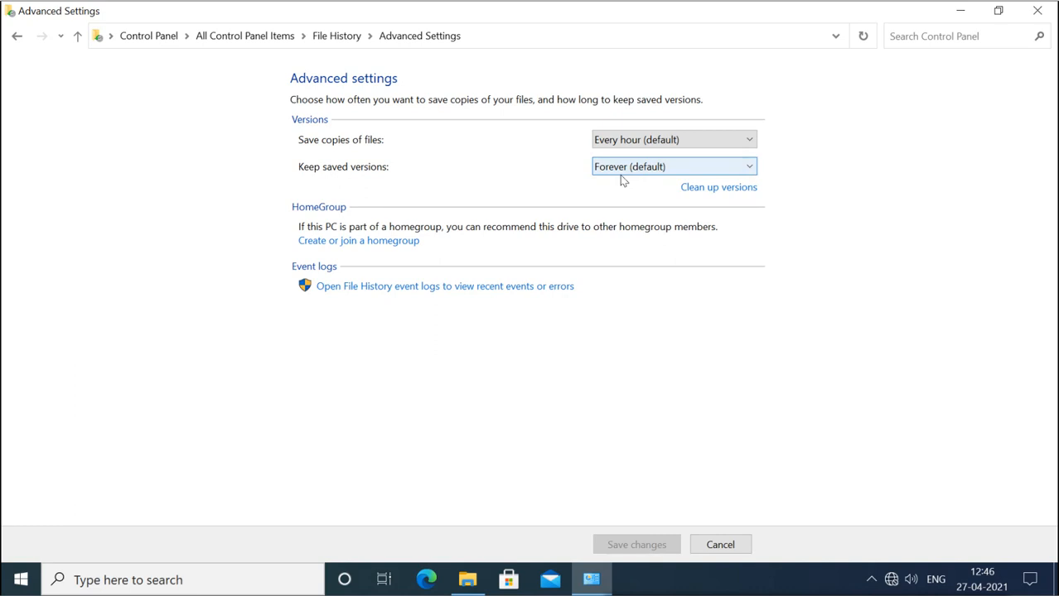
pyautogui.click(750, 170)
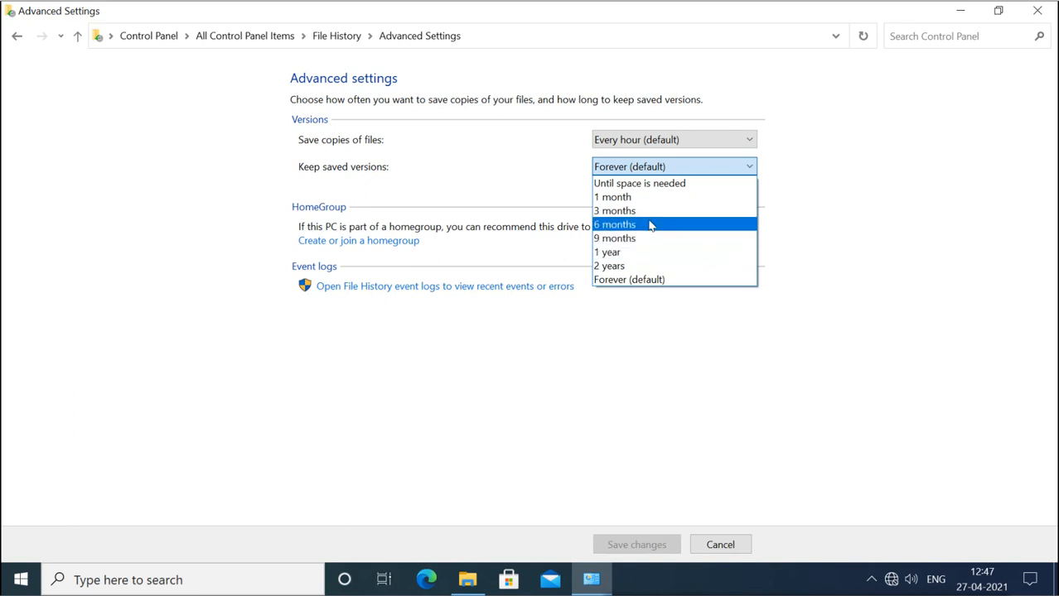
pyautogui.click(532, 154)
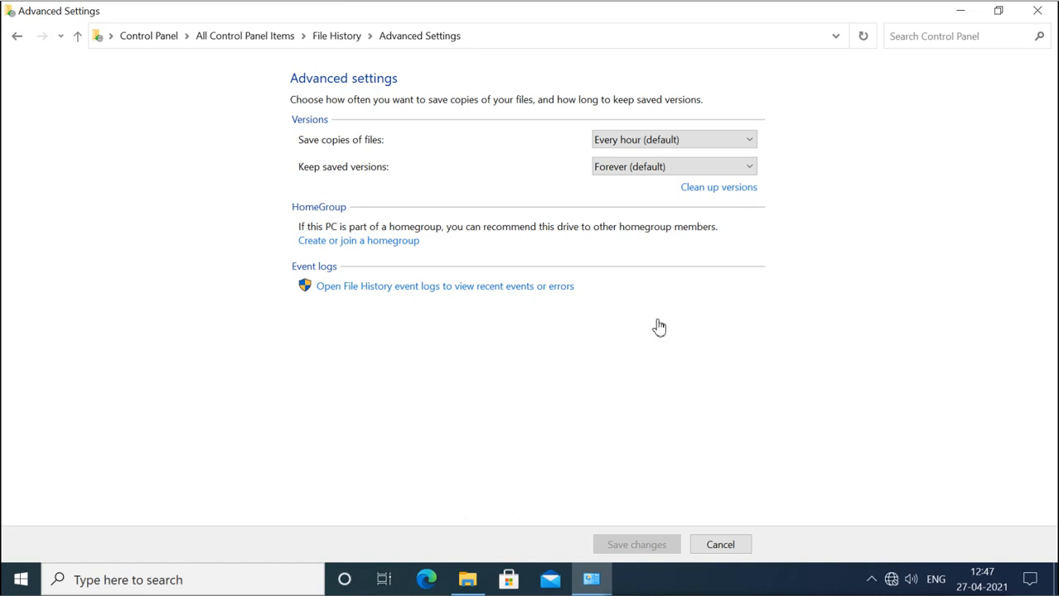
# Step: View the age options for deleting older versions in File History Cleanup and cancel the cleanup
pyautogui.click(716, 194)
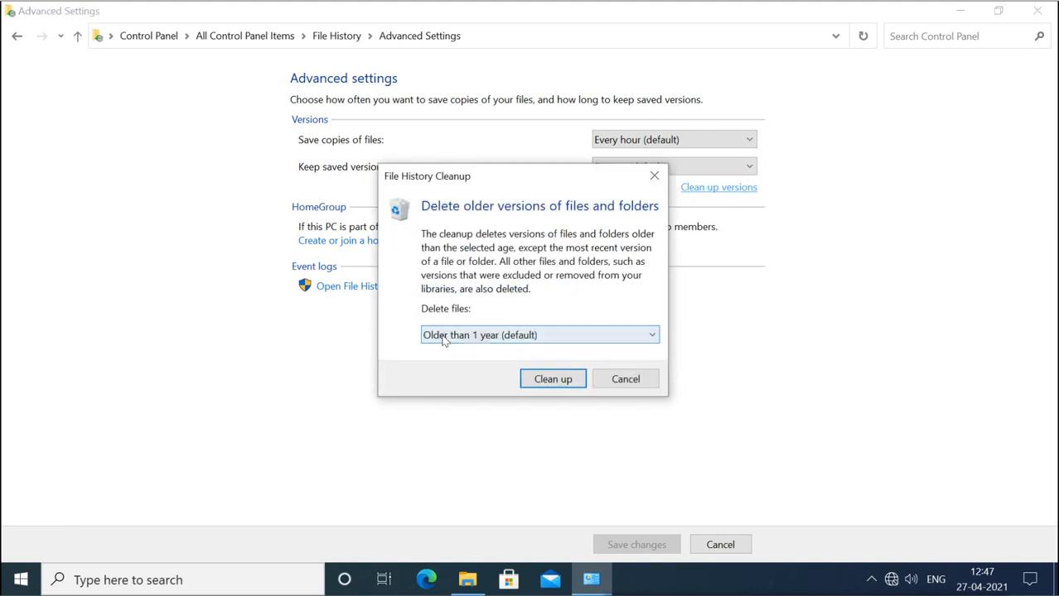
pyautogui.click(505, 341)
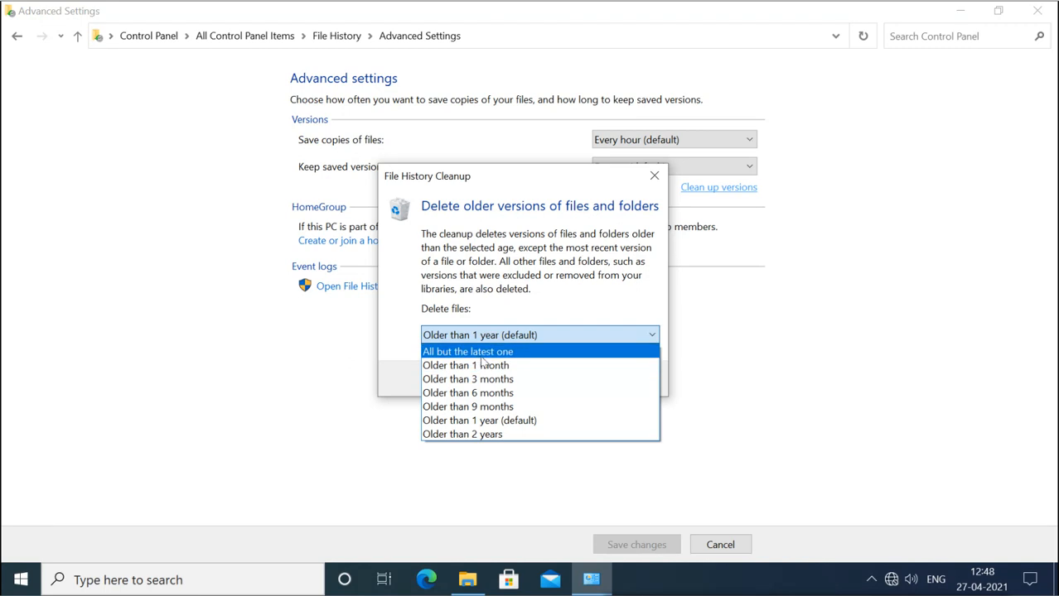
pyautogui.click(584, 308)
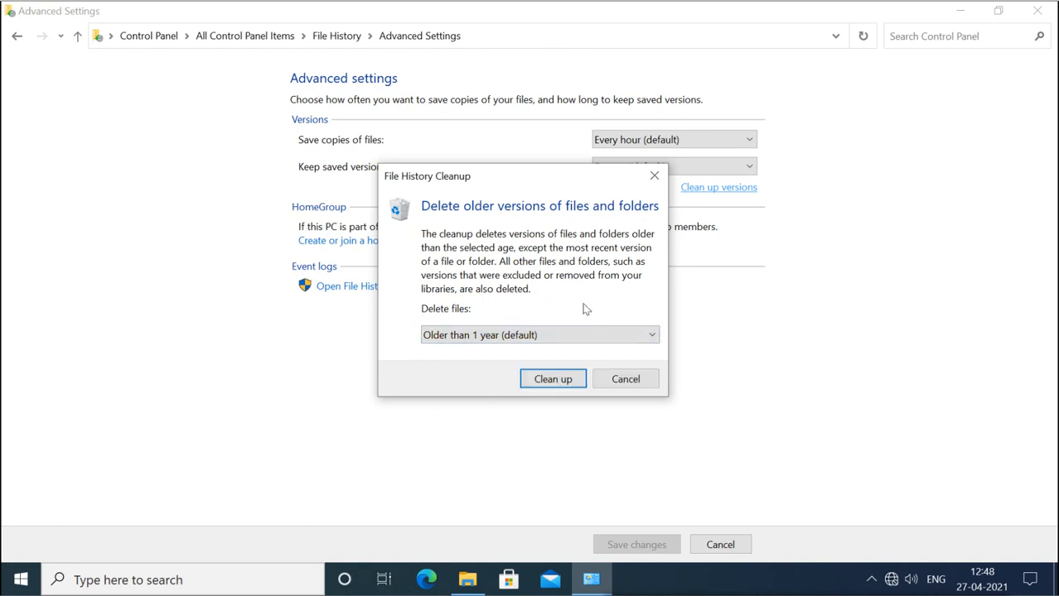
pyautogui.click(617, 380)
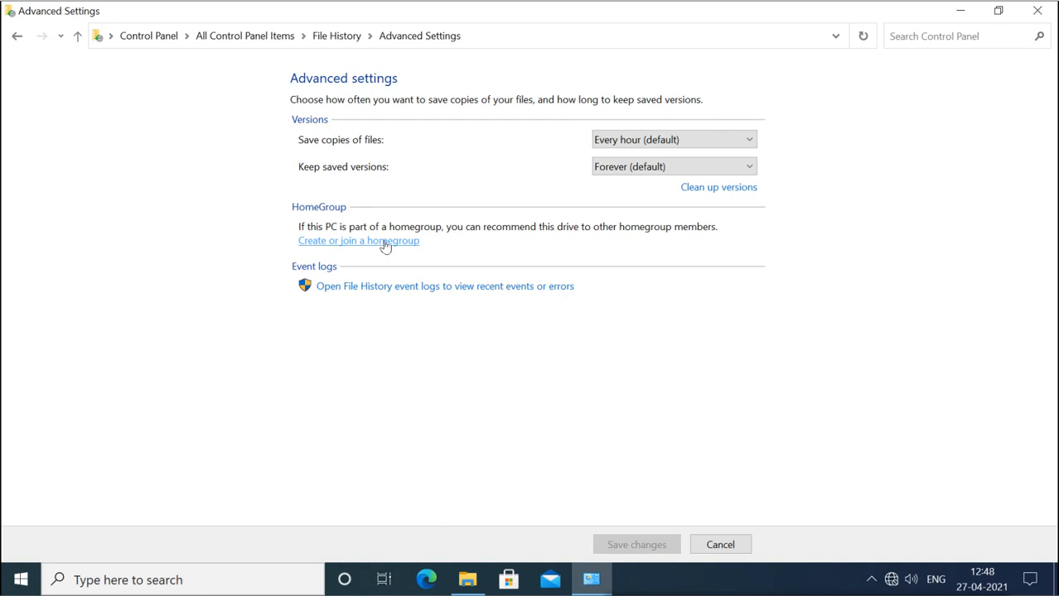
pyautogui.click(467, 580)
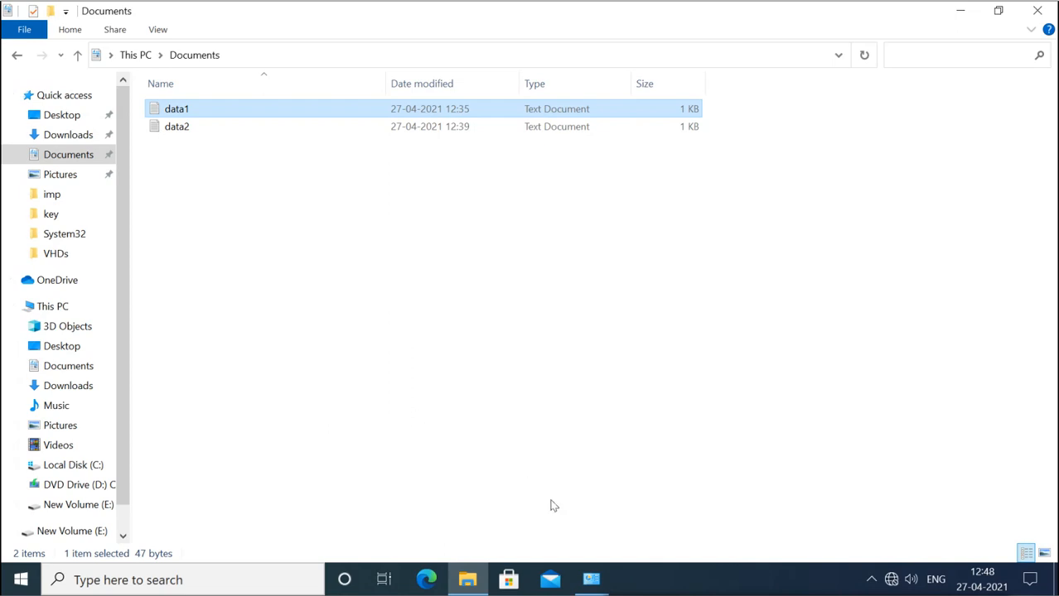
pyautogui.click(590, 579)
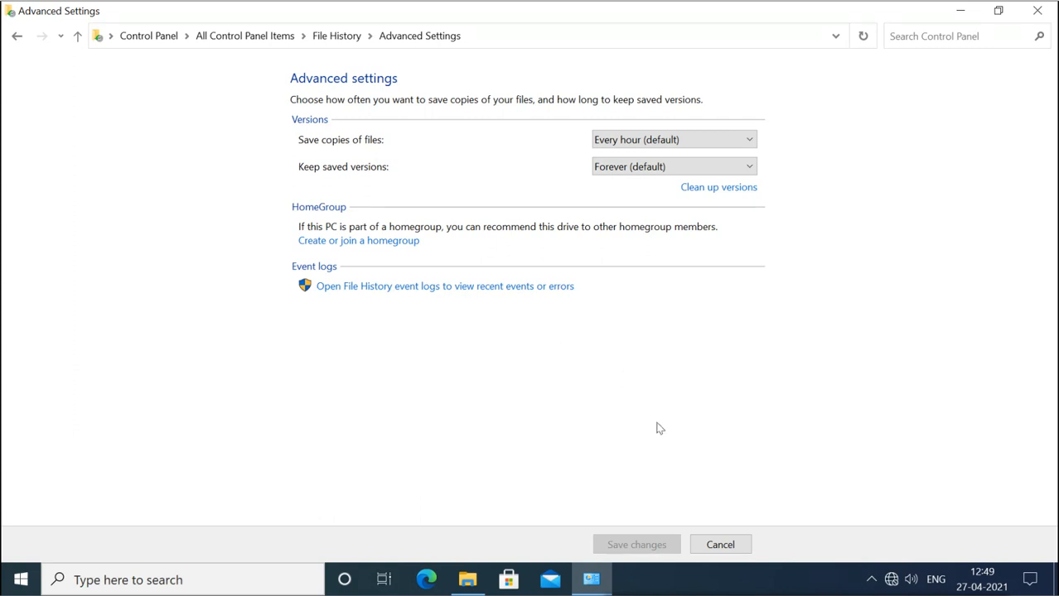
# Step: Leave the File History advanced settings without saving any changes
pyautogui.click(714, 545)
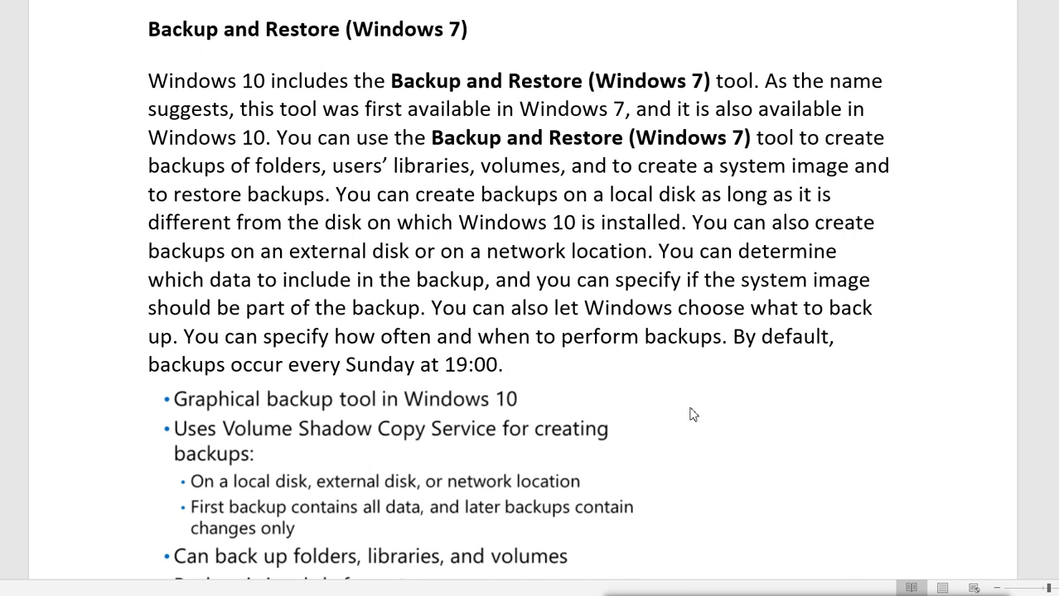
# Step: Read the document's section on the Backup and Restore (Windows 7) tool, including its bulleted list of features
pyautogui.scroll(-1, 693, 415)
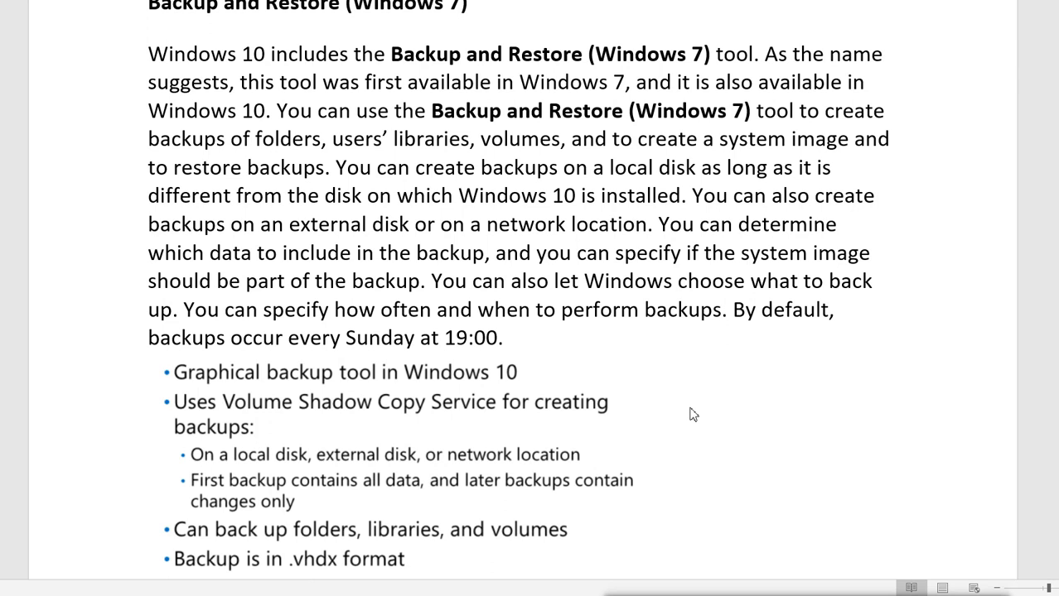
pyautogui.scroll(-3, 694, 414)
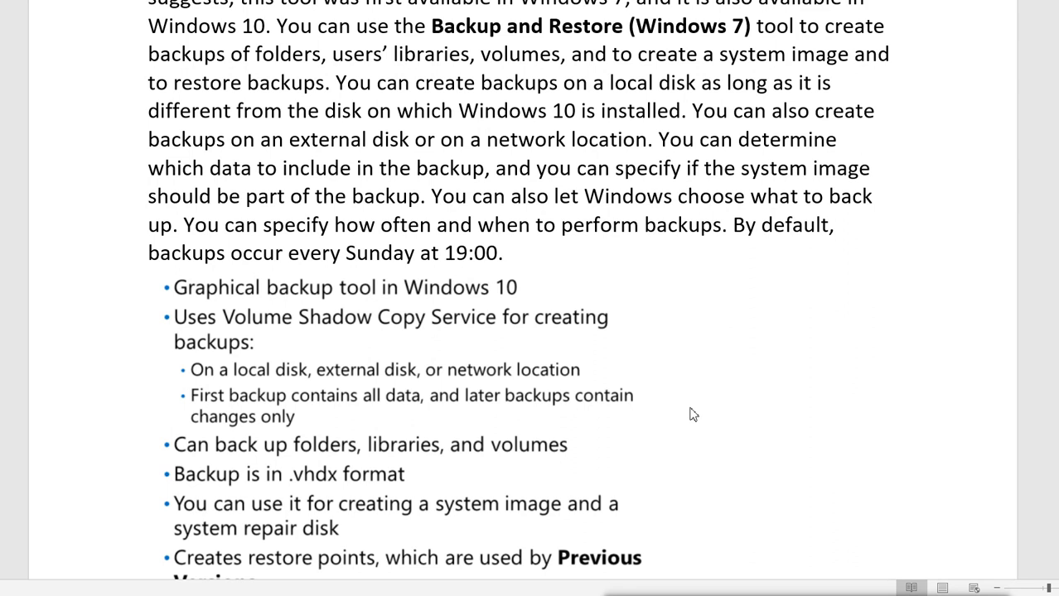
pyautogui.scroll(-1, 692, 414)
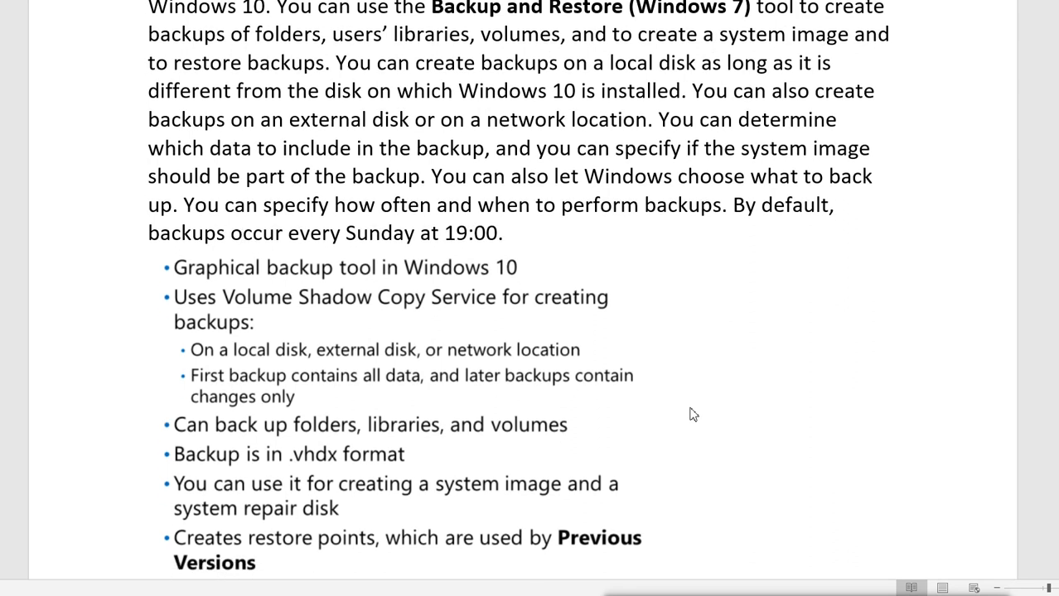
pyautogui.scroll(-1, 692, 414)
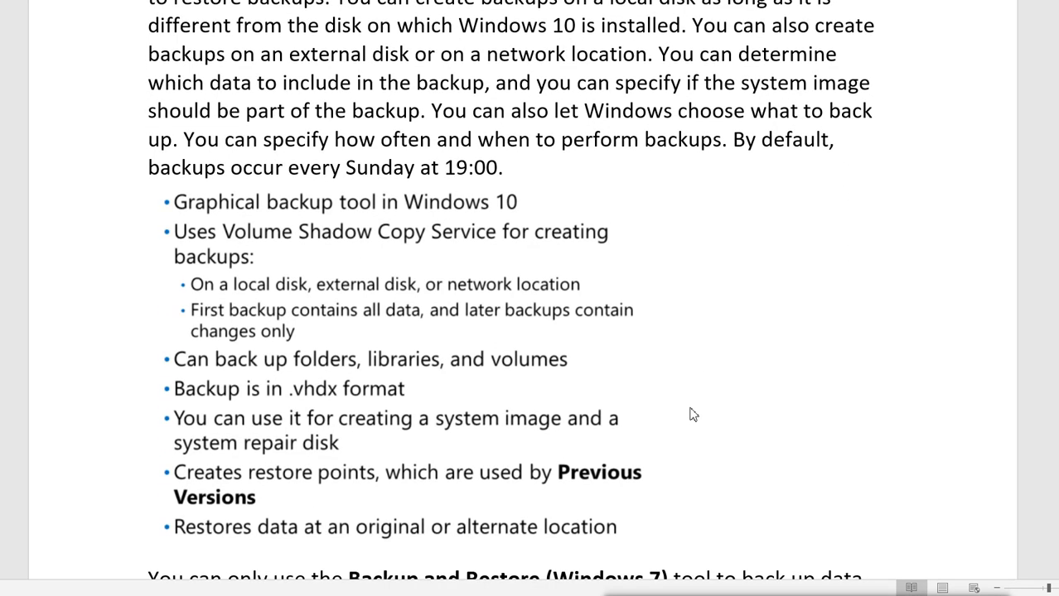
pyautogui.scroll(1, 693, 414)
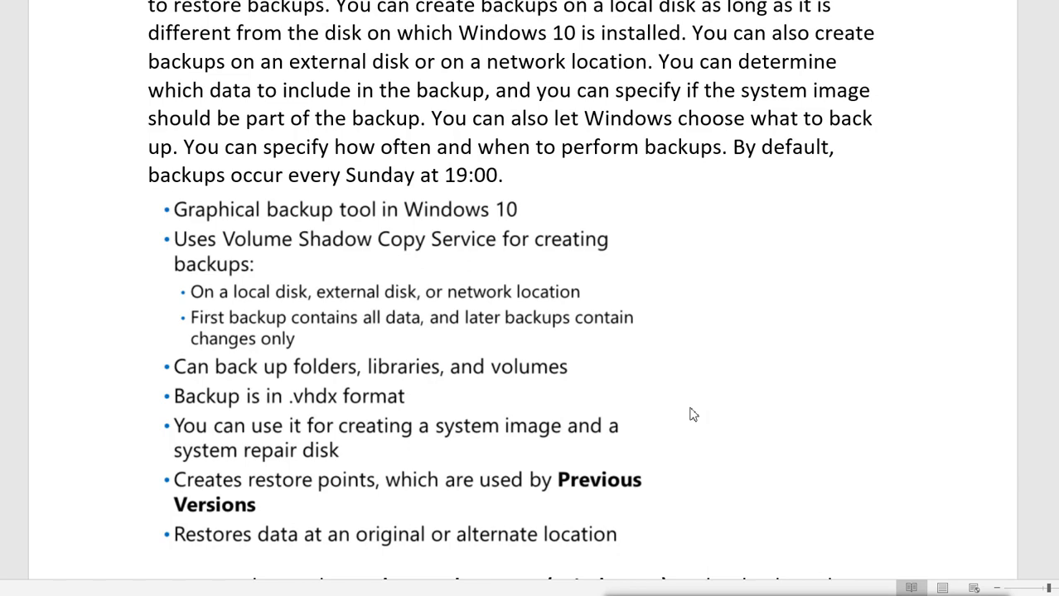
pyautogui.scroll(3, 694, 414)
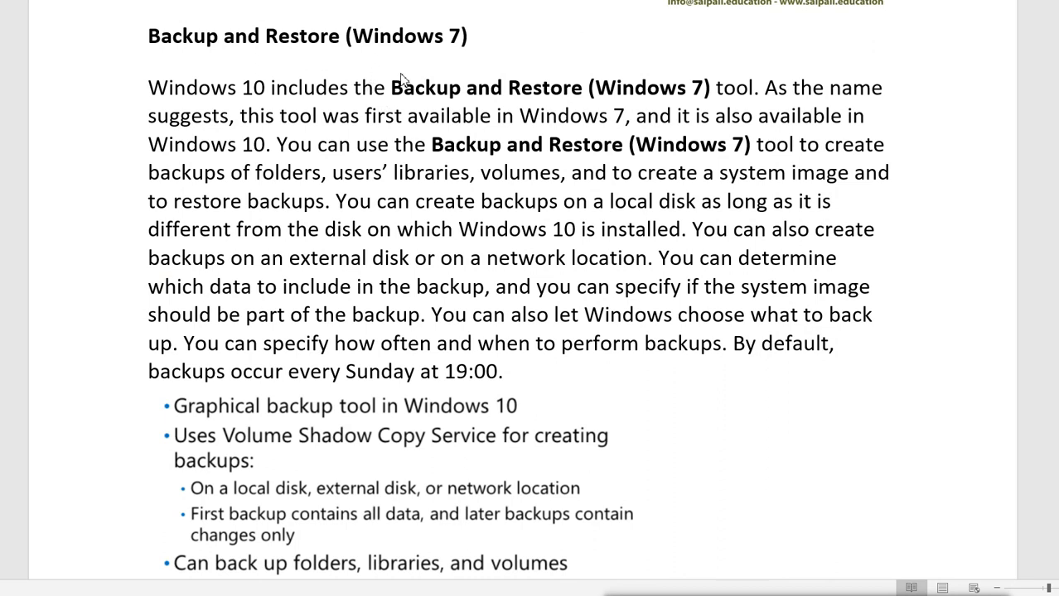
pyautogui.scroll(-1, 401, 79)
pyautogui.scroll(1, 401, 79)
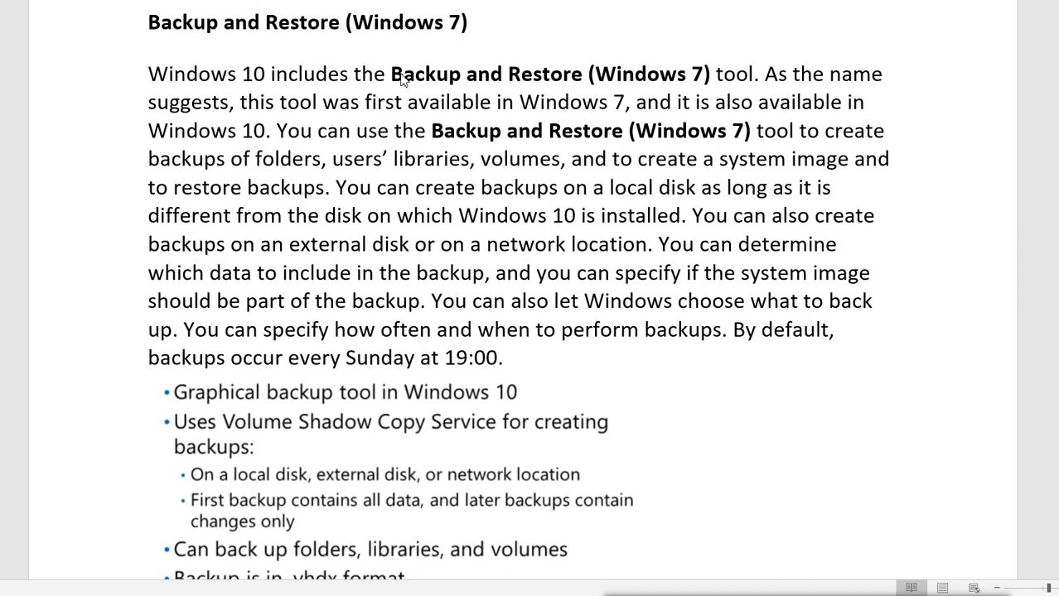
pyautogui.scroll(1, 401, 77)
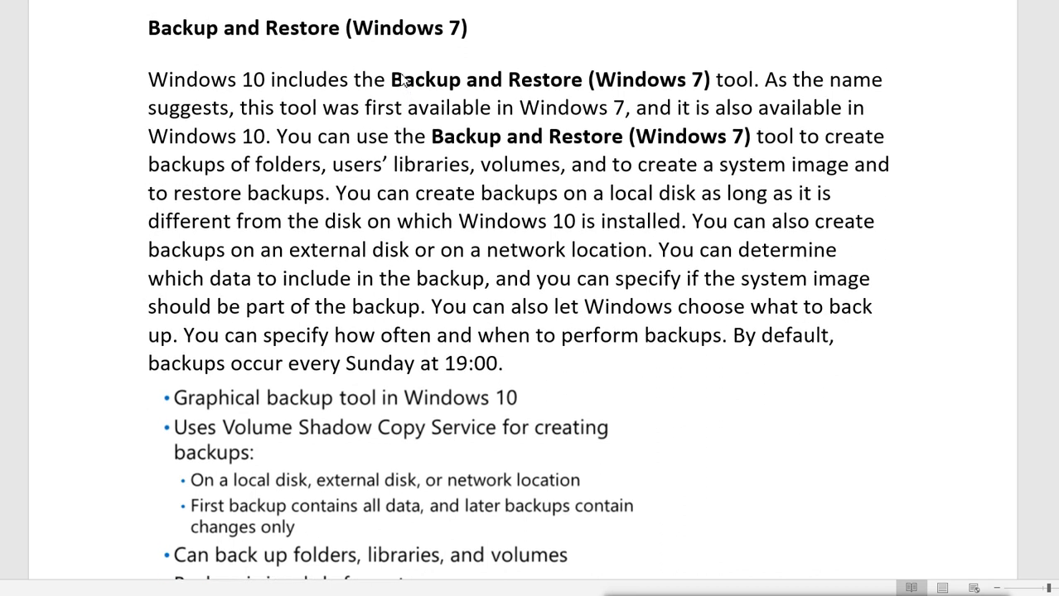
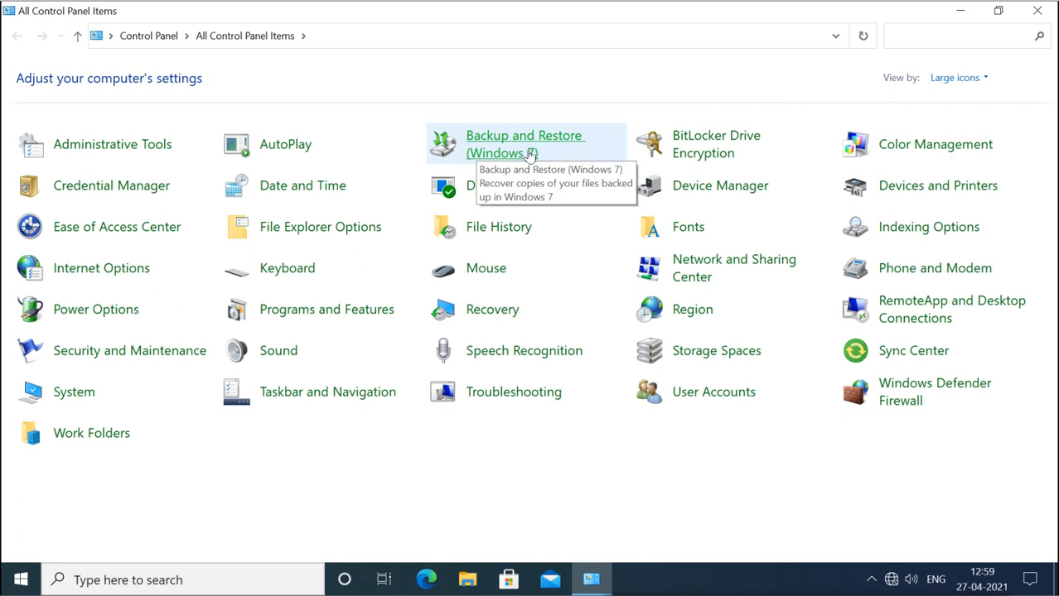
# Step: Open Backup and Restore (Windows 7) from the Control Panel items and start setting up a backup
pyautogui.click(530, 155)
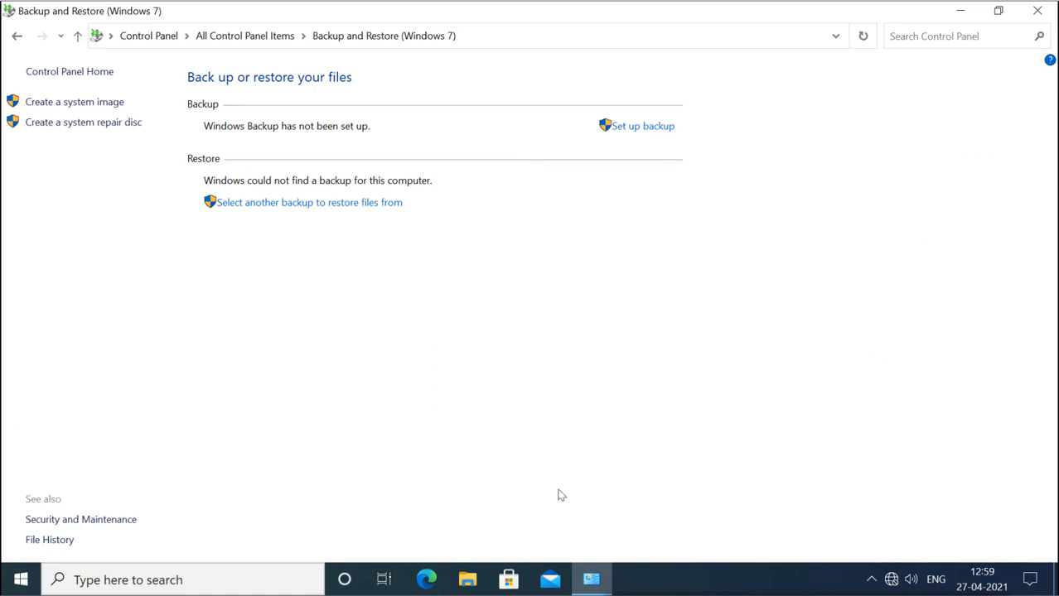
pyautogui.moveTo(591, 580)
pyautogui.click(644, 133)
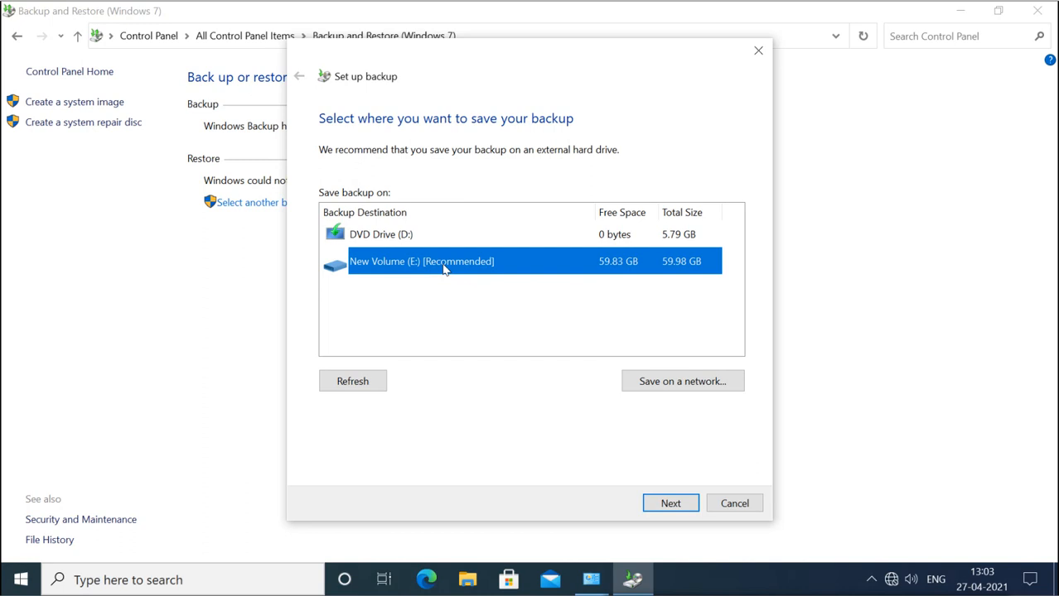
# Step: Try DVD Drive (D:) as the backup destination and refresh the list of available destinations
pyautogui.click(410, 240)
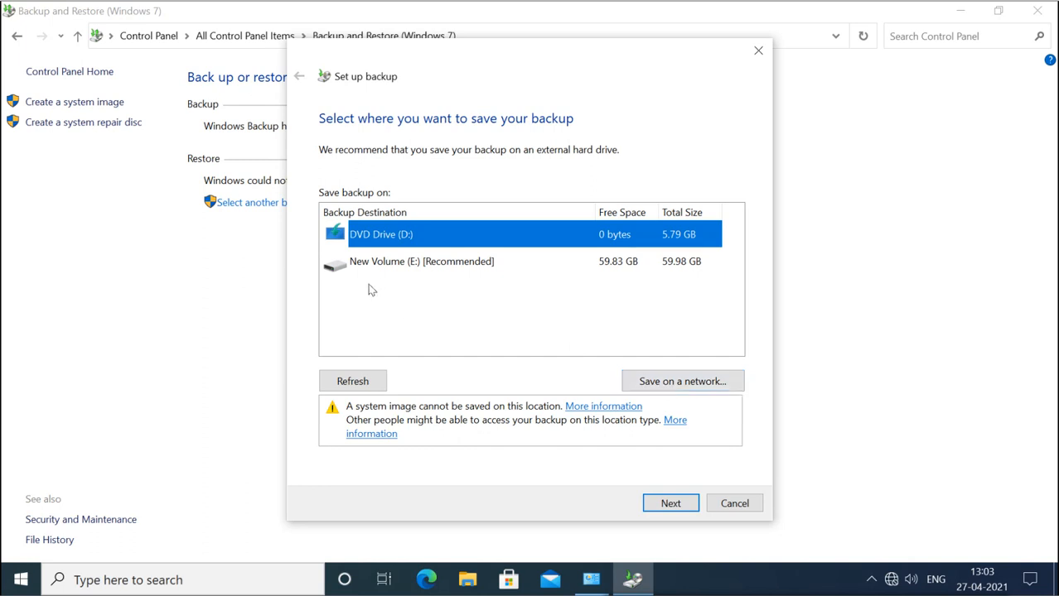
pyautogui.click(368, 382)
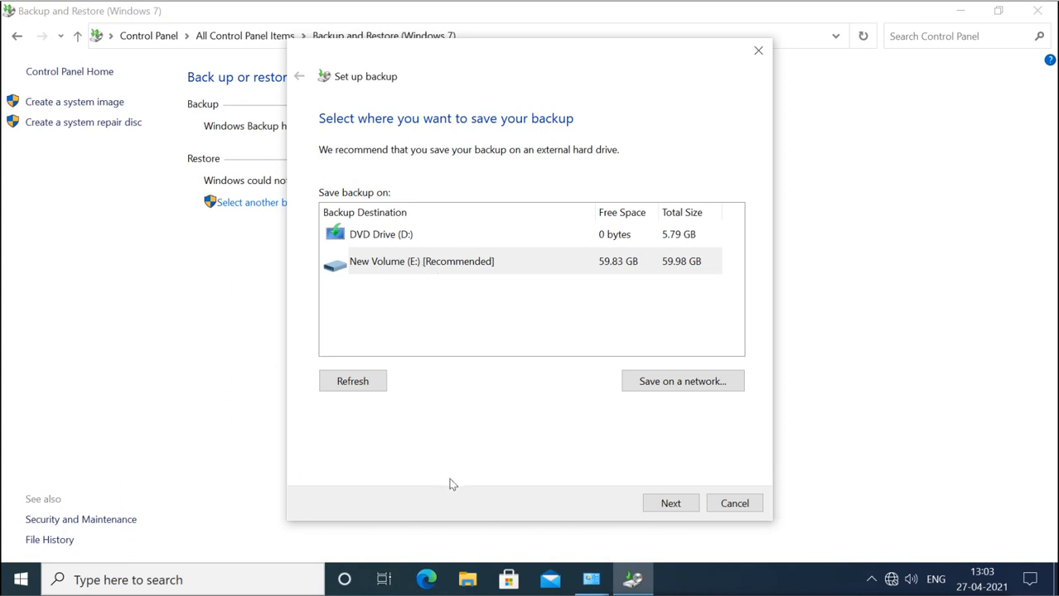
# Step: Switch to File Explorer and open the FileHistory folder on New Volume (E:)
pyautogui.click(467, 580)
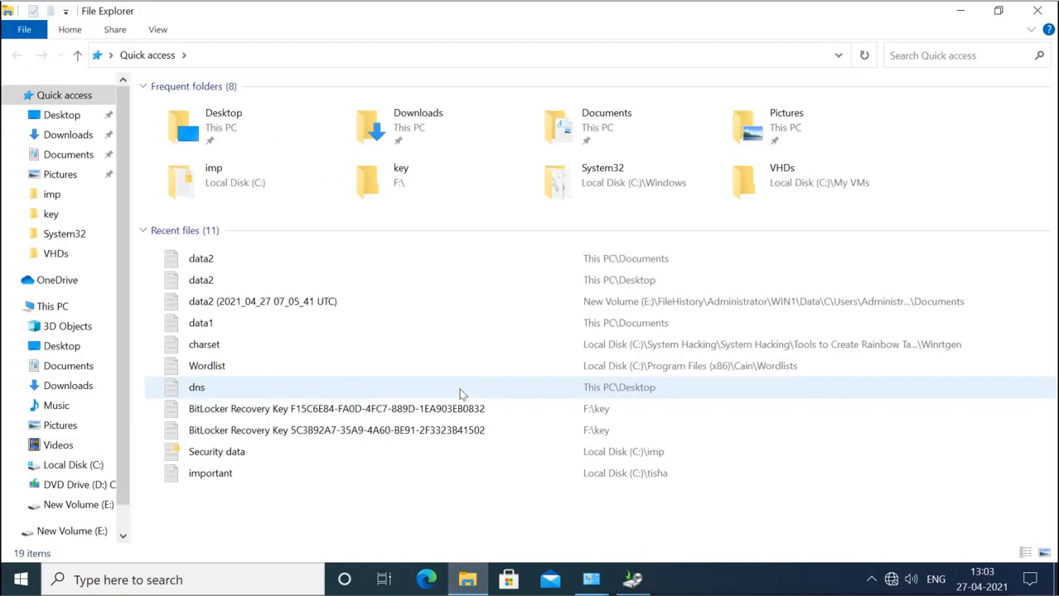
pyautogui.click(52, 307)
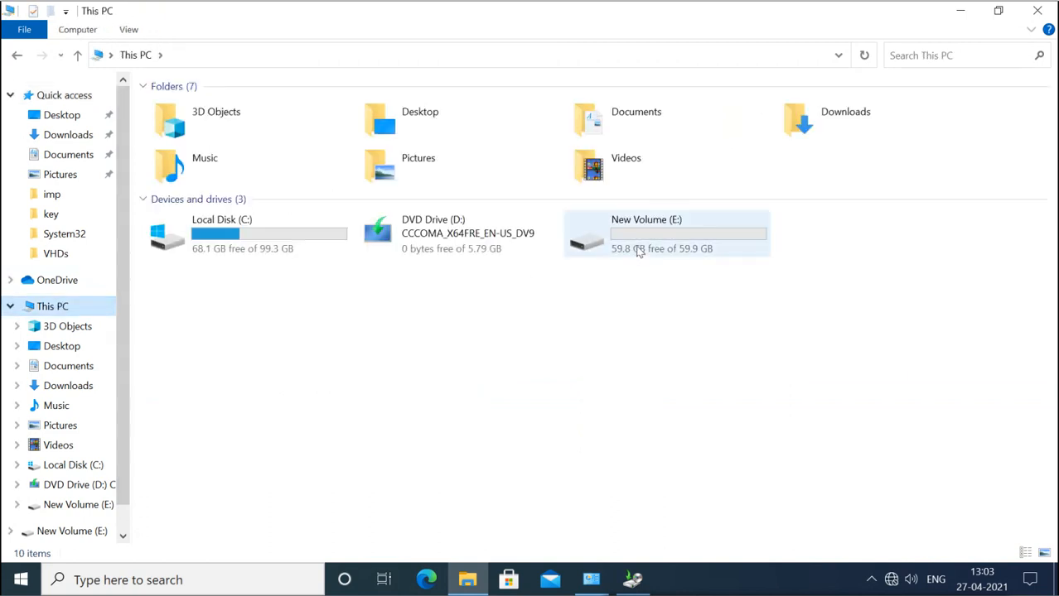
pyautogui.click(638, 248)
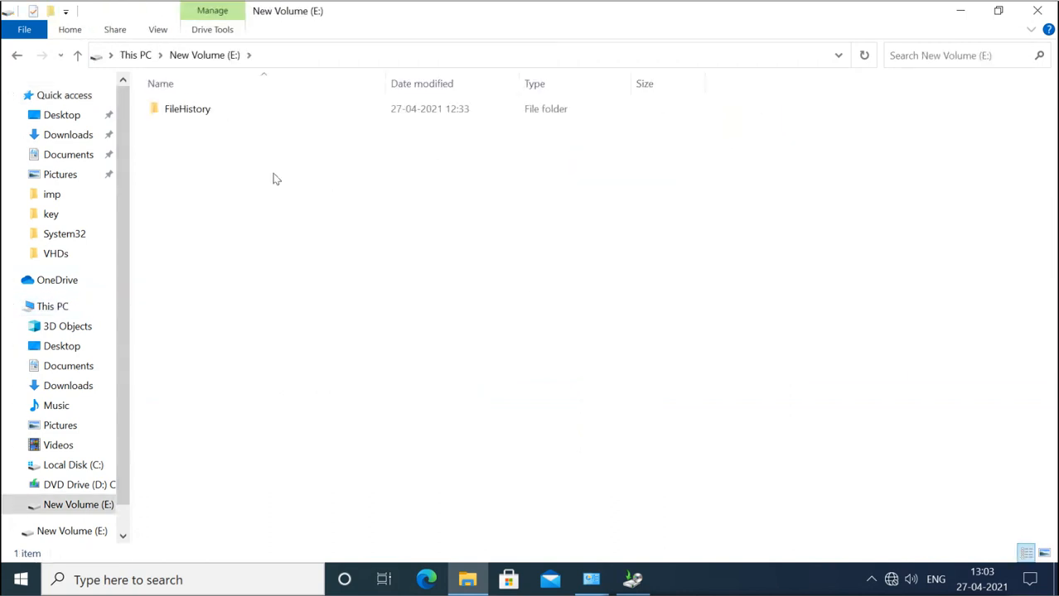
pyautogui.click(184, 116)
pyautogui.doubleClick(203, 119)
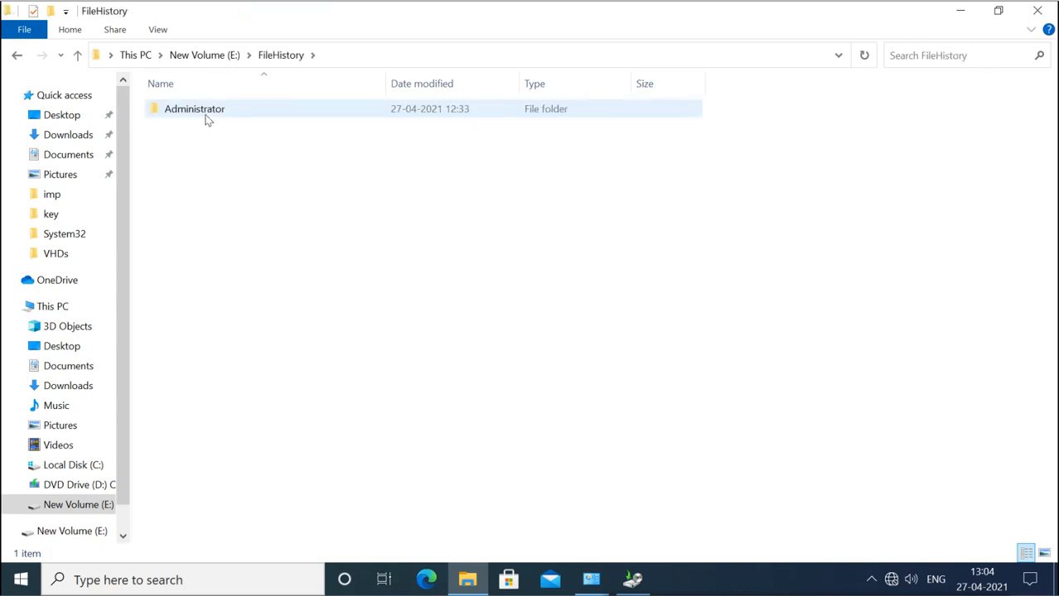
# Step: Browse through Administrator\WIN1\Data\C\Users\Administrator to view the saved versions in Documents, return to the volume's root and close File Explorer
pyautogui.doubleClick(205, 118)
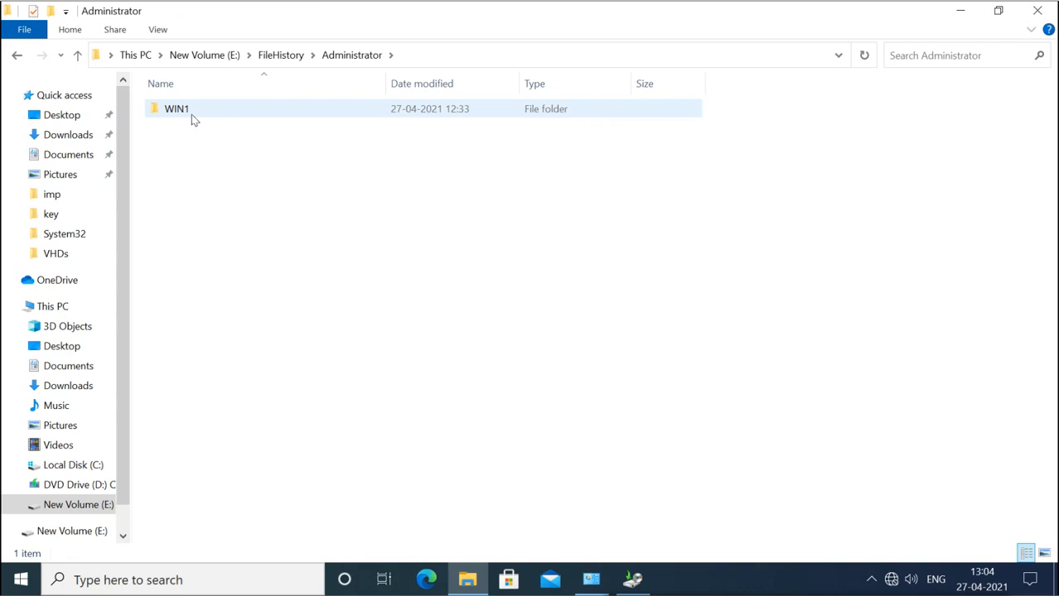
pyautogui.doubleClick(193, 113)
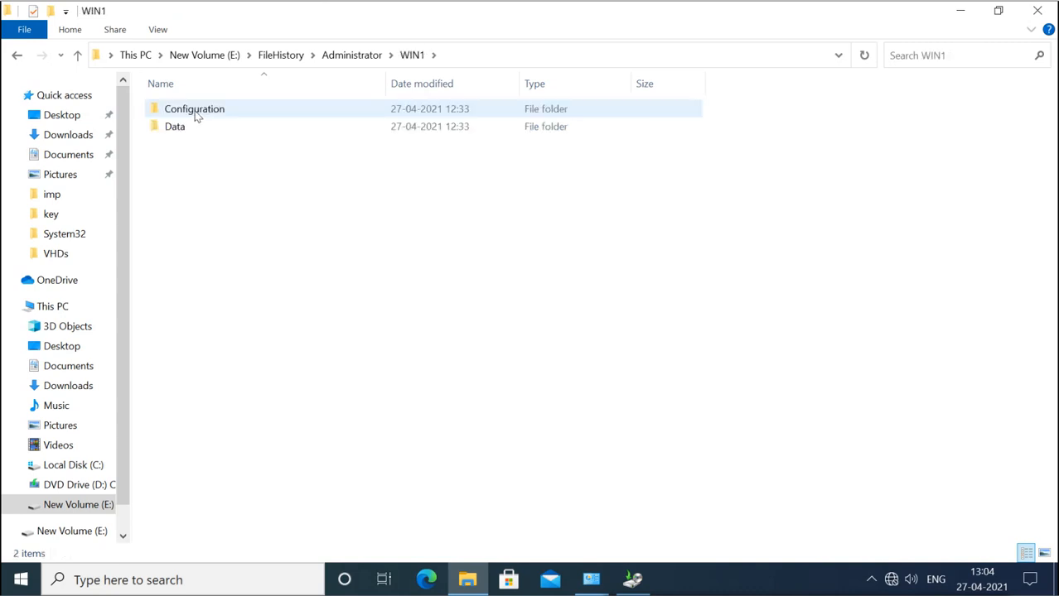
pyautogui.doubleClick(183, 127)
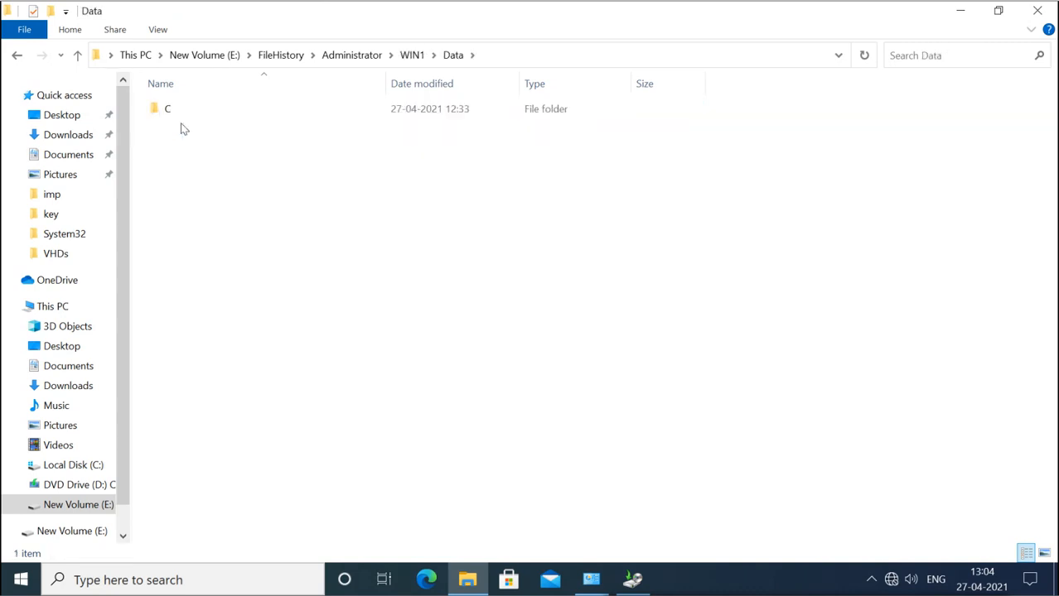
pyautogui.doubleClick(173, 116)
pyautogui.doubleClick(173, 116)
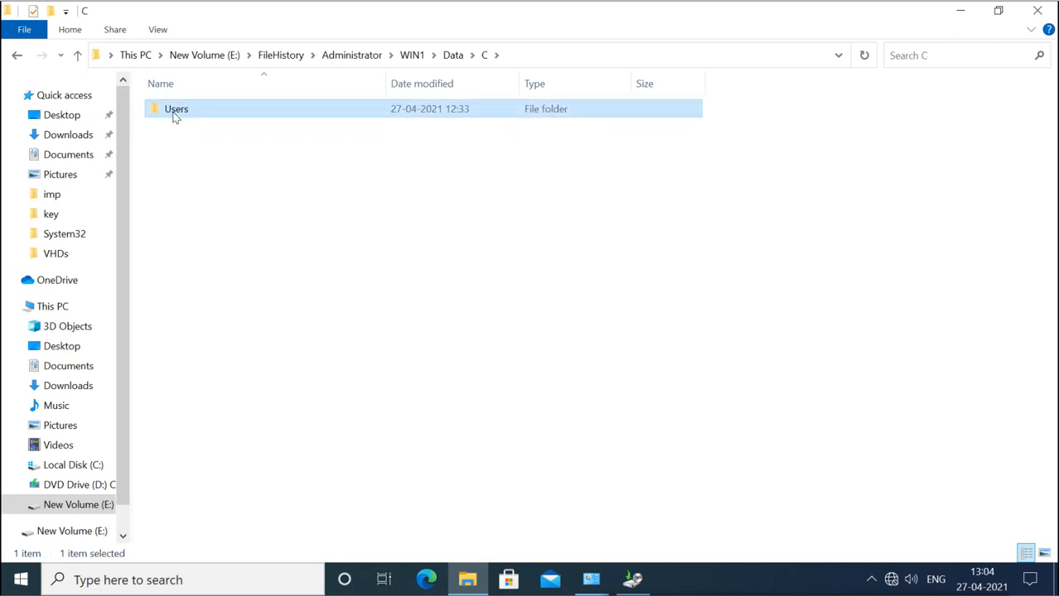
pyautogui.click(173, 116)
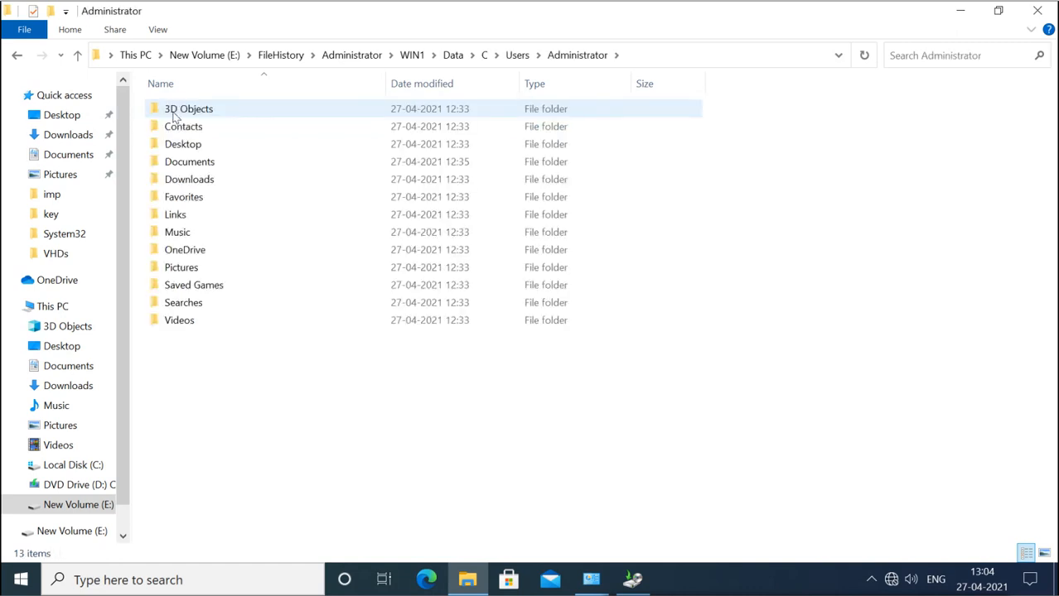
pyautogui.doubleClick(183, 164)
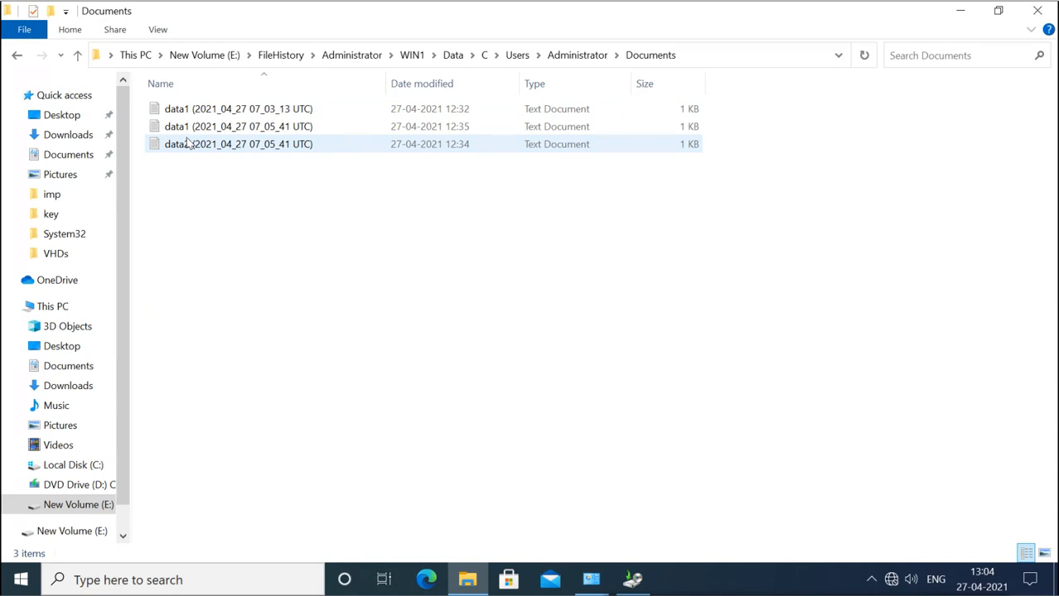
pyautogui.click(195, 57)
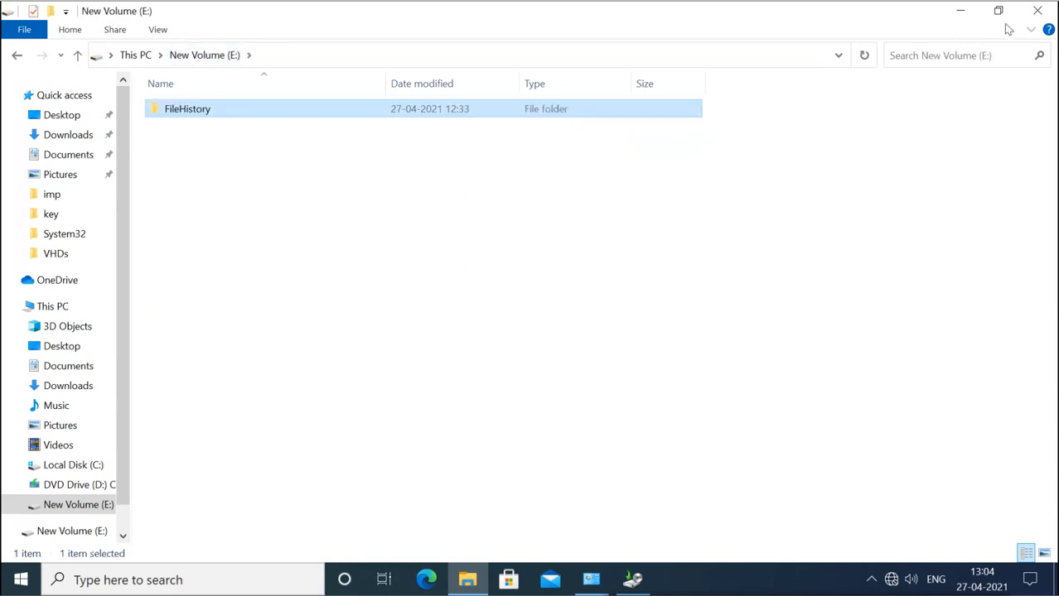
pyautogui.click(1037, 15)
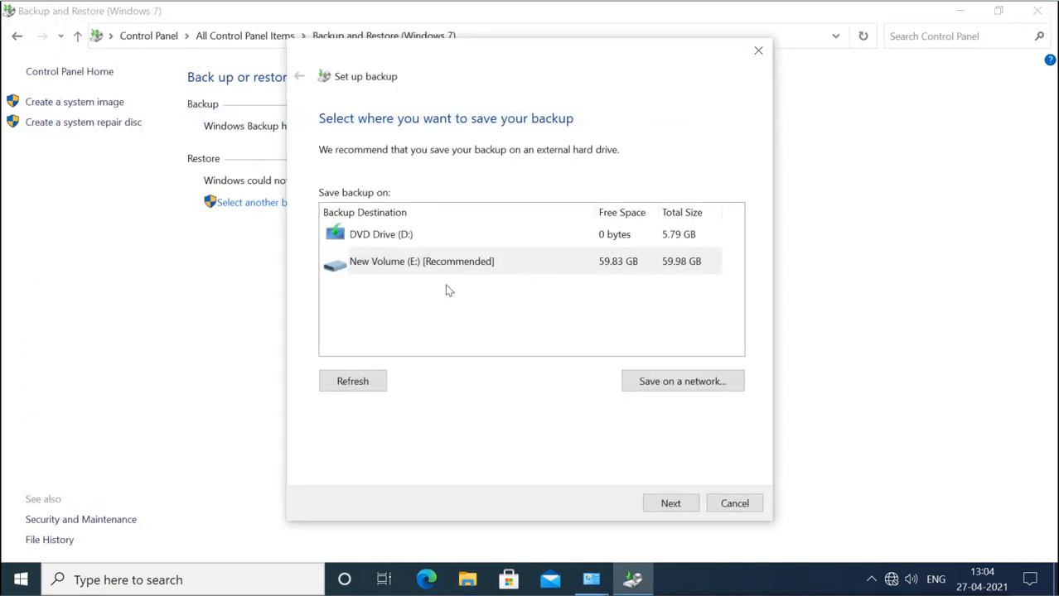
# Step: Choose New Volume (E:) as the backup destination and continue to the selection of what to back up
pyautogui.click(405, 263)
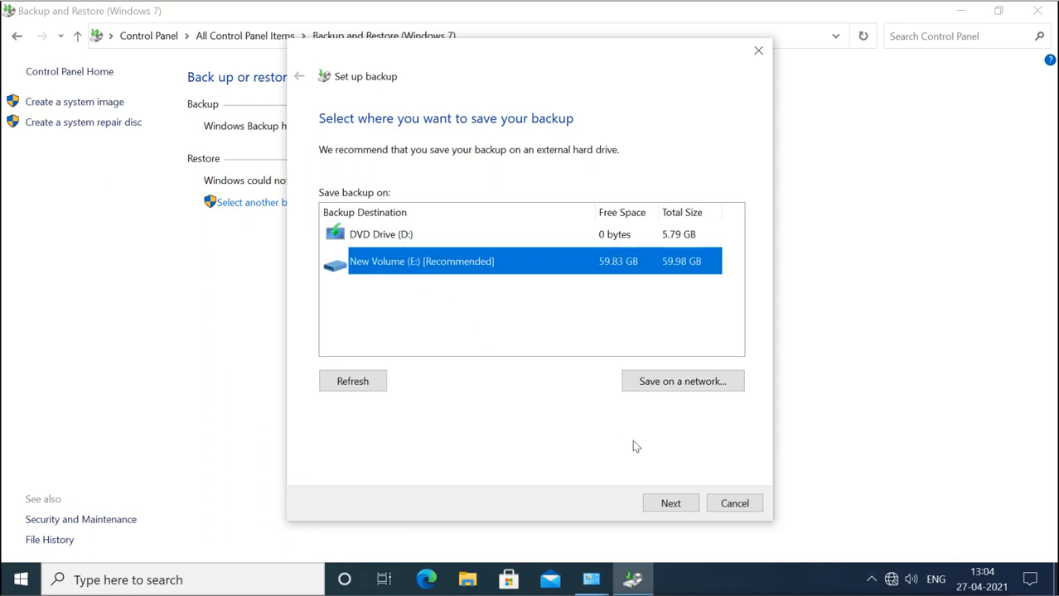
pyautogui.click(671, 505)
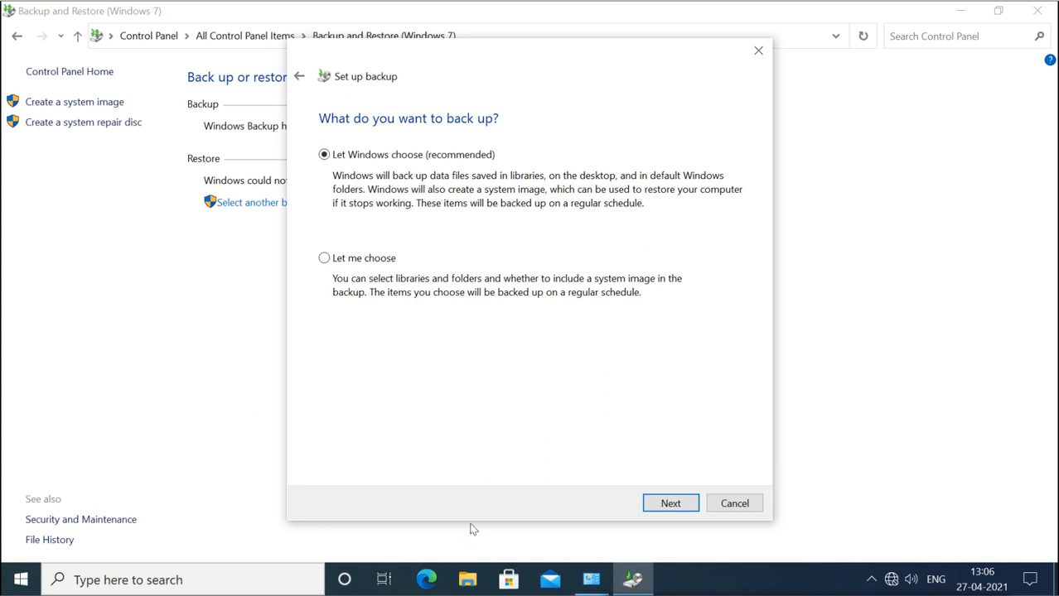
# Step: Switch to File Explorer, examine the contents of the apps and imp folders on Local Disk (C:) and return to the drive's root
pyautogui.click(468, 579)
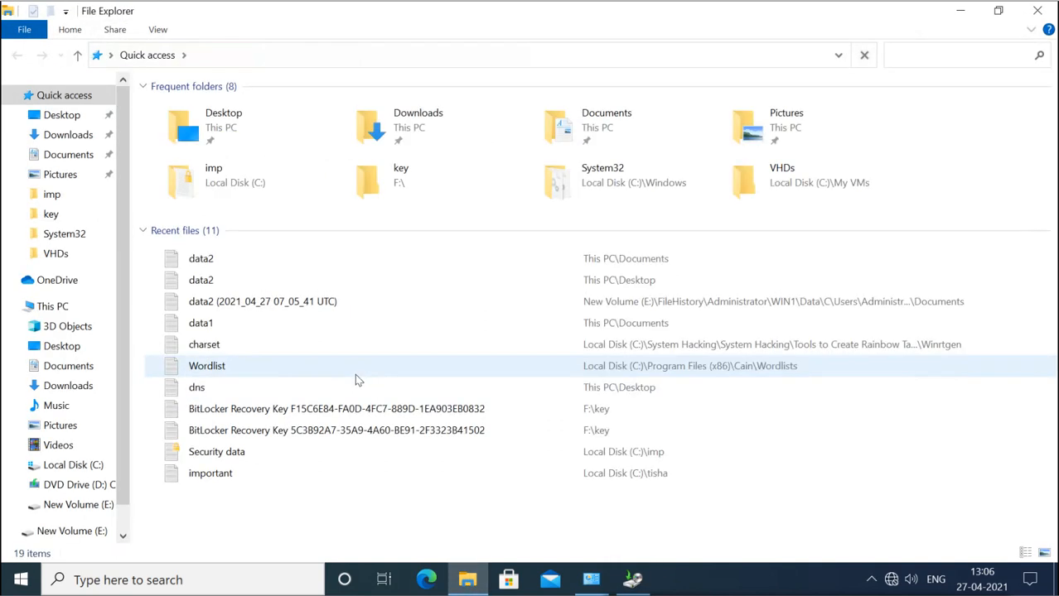
pyautogui.click(58, 306)
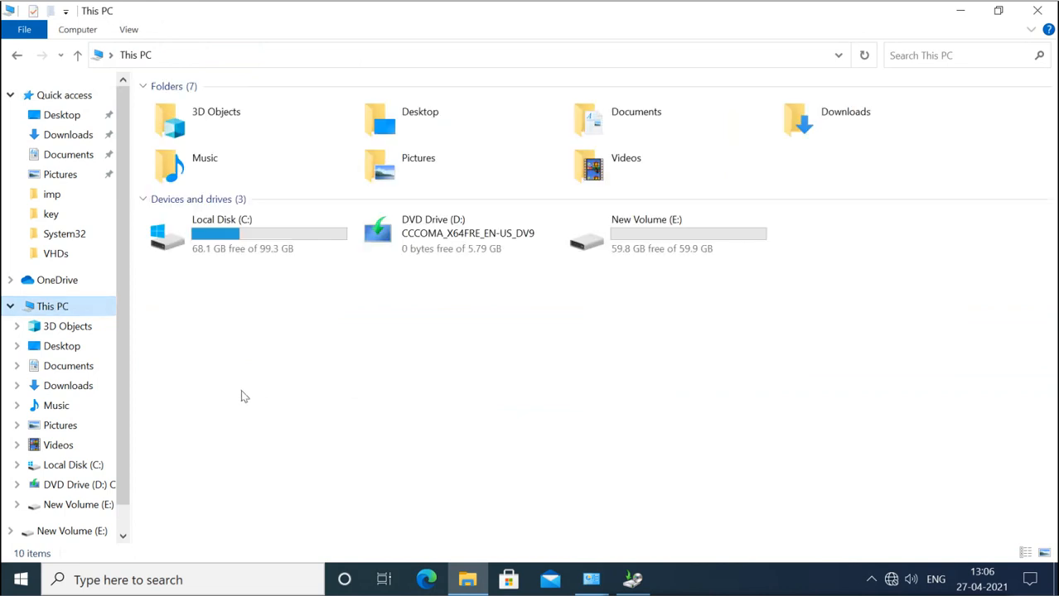
pyautogui.doubleClick(246, 249)
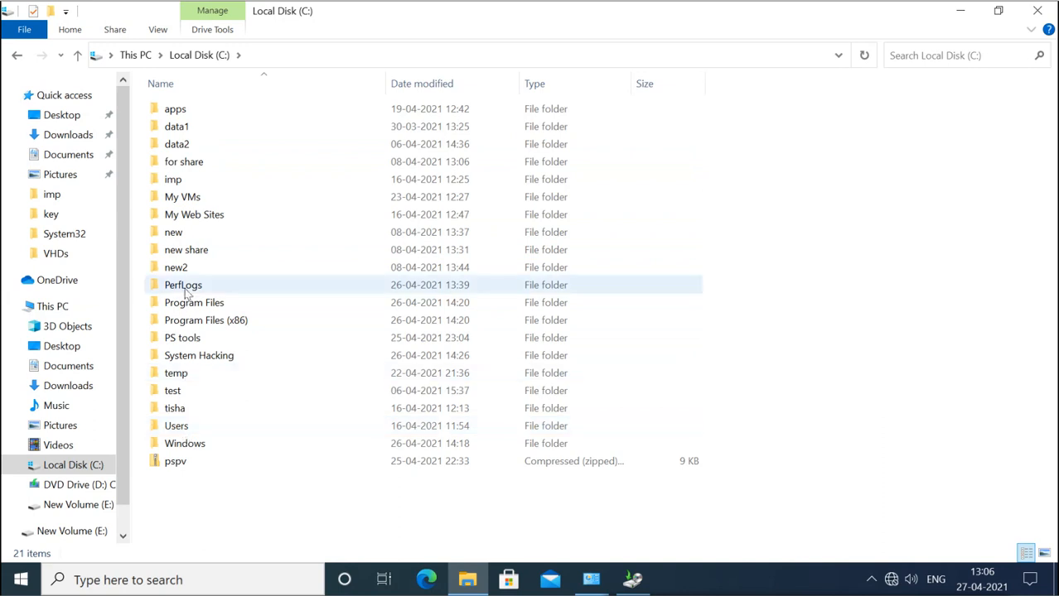
pyautogui.doubleClick(189, 112)
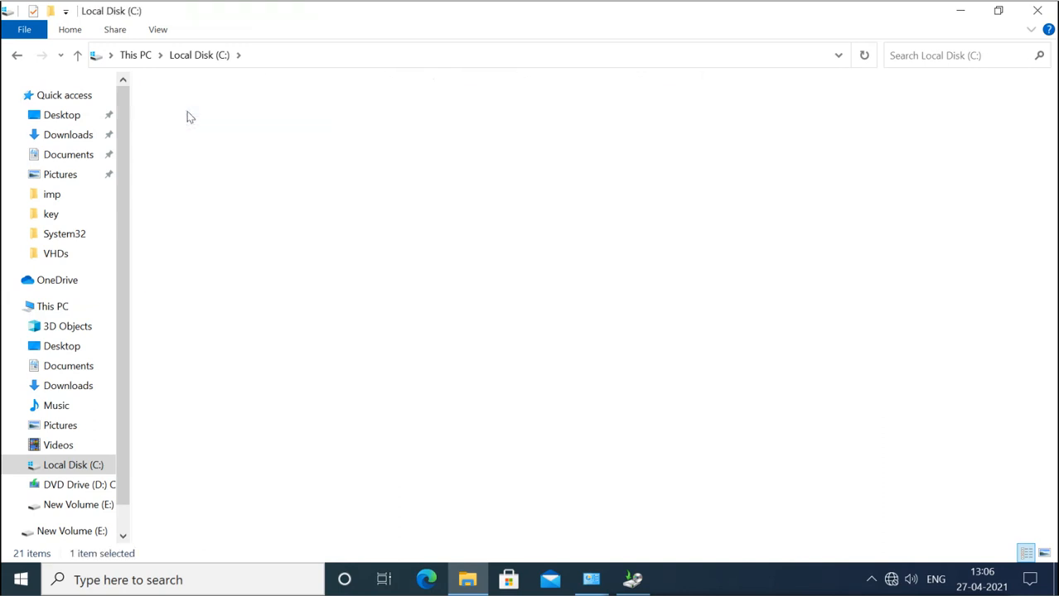
pyautogui.click(77, 54)
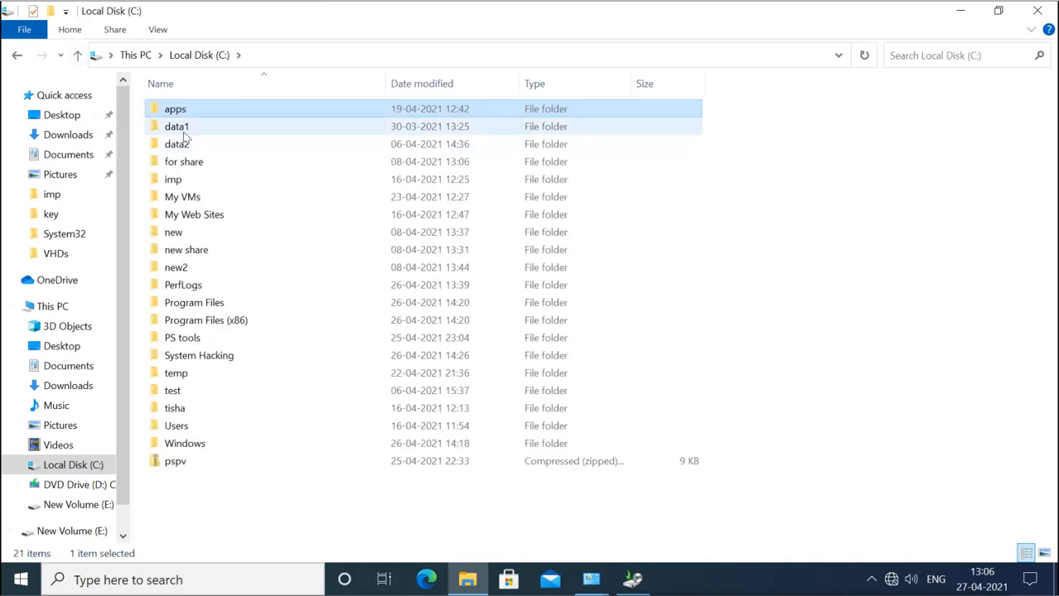
pyautogui.doubleClick(175, 182)
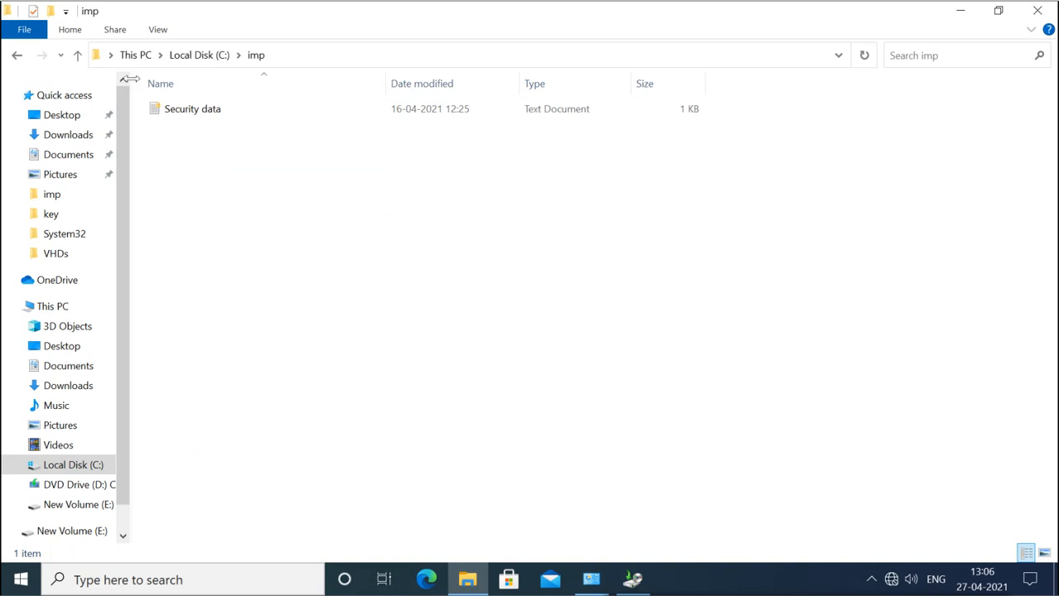
pyautogui.click(78, 55)
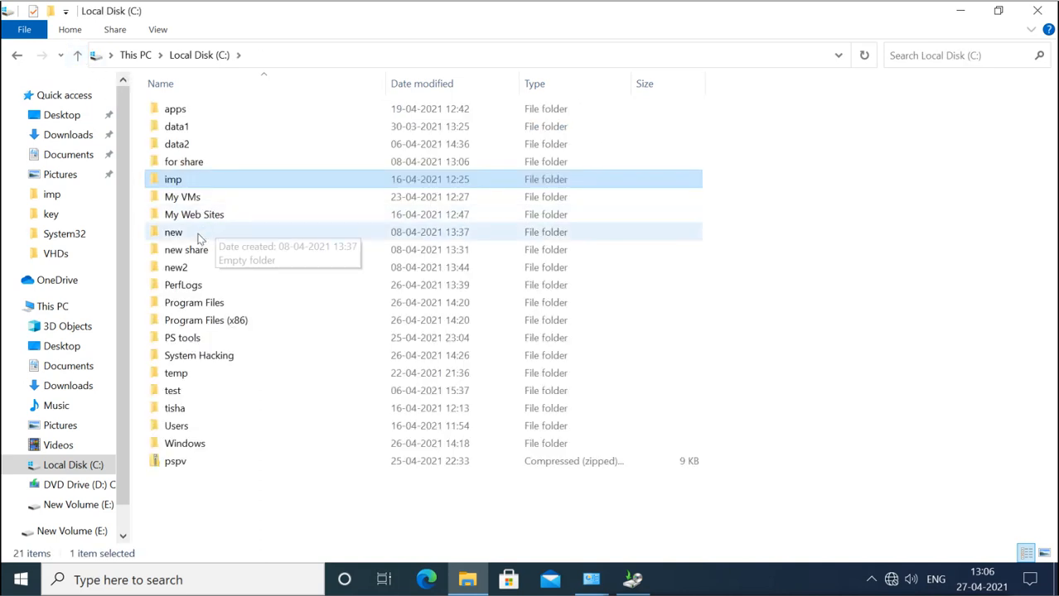
# Step: Examine the contents of the PS tools folder on Local Disk (C:) and return to the drive's root
pyautogui.doubleClick(196, 339)
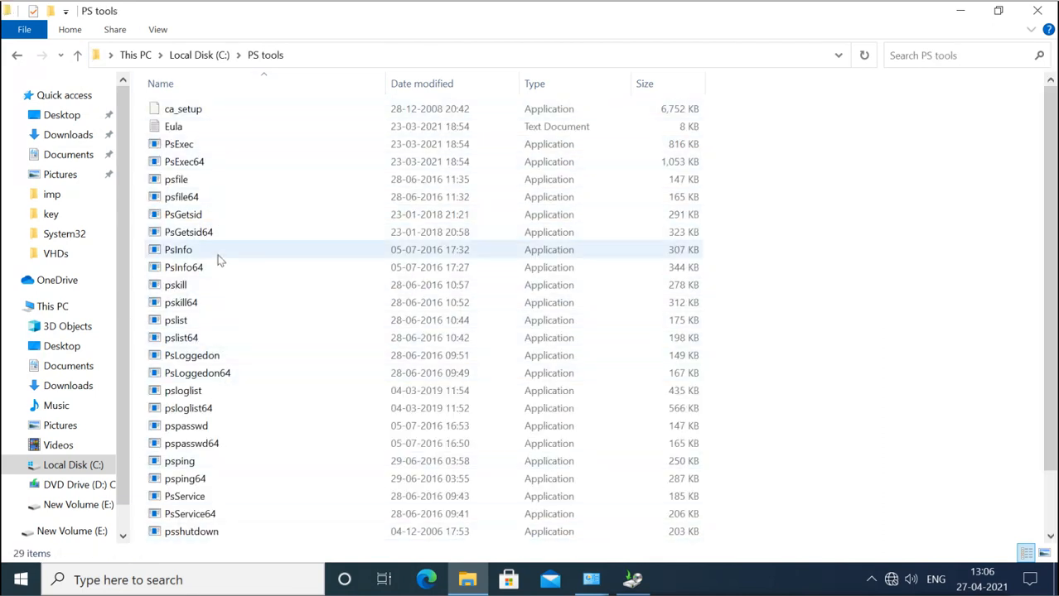
pyautogui.click(213, 54)
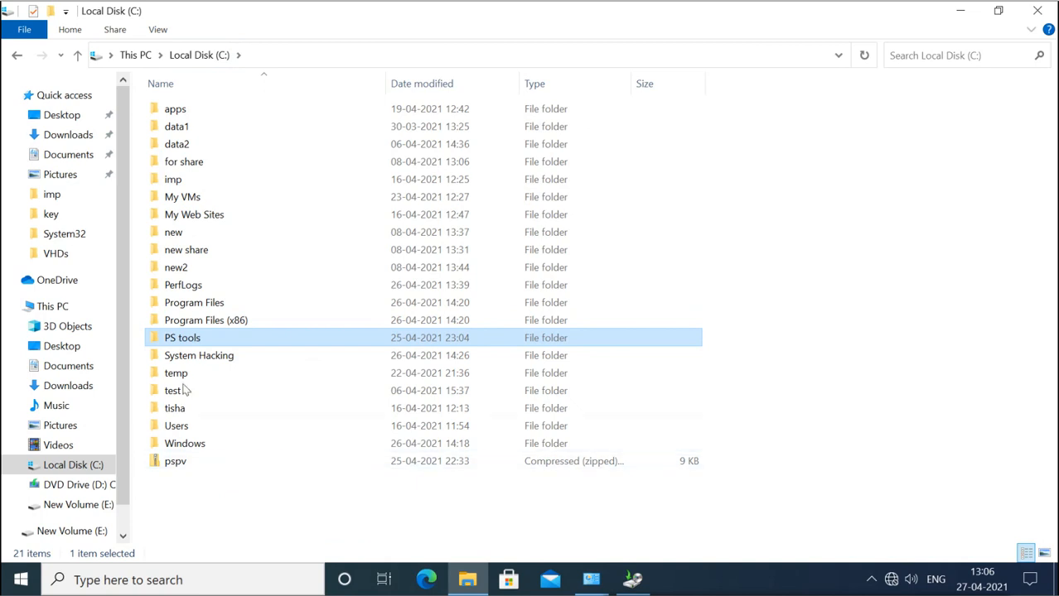
pyautogui.doubleClick(189, 339)
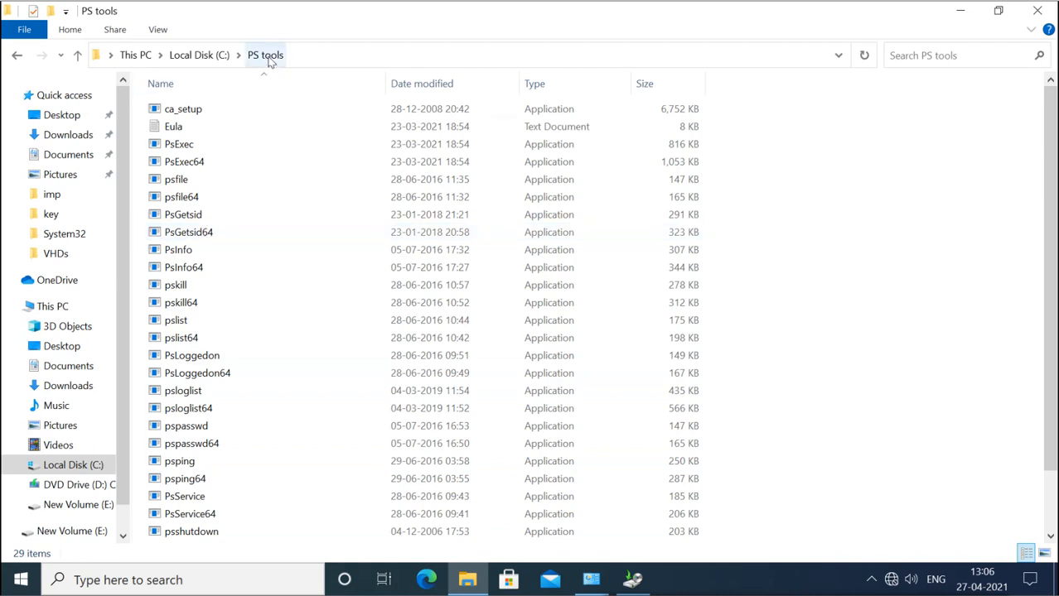
pyautogui.click(199, 54)
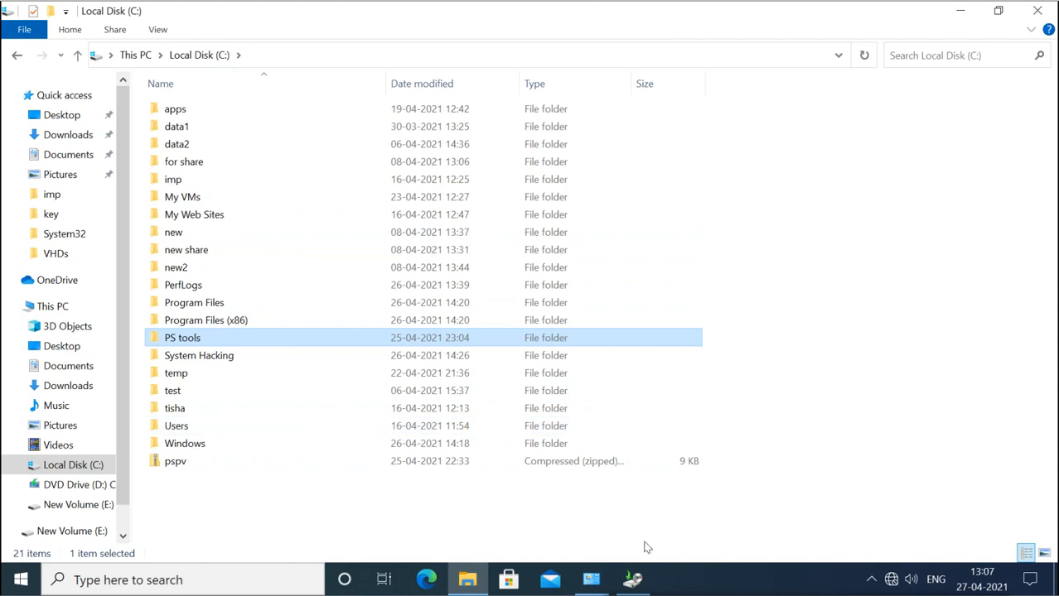
# Step: Switch back to the backup setup wizard, select the "Let me choose" option and continue to the item selection
pyautogui.click(634, 580)
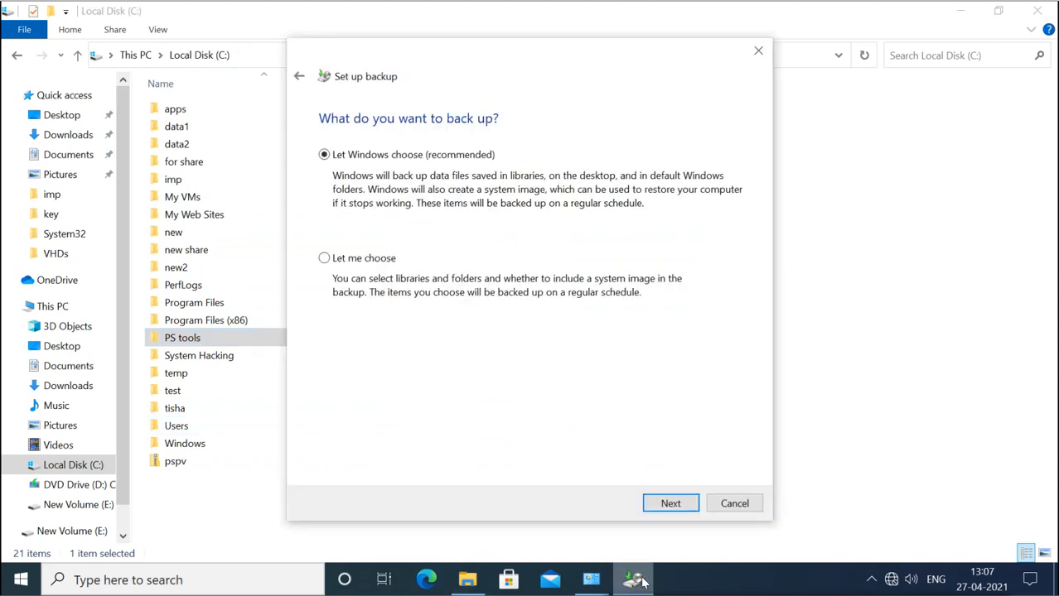
pyautogui.click(325, 259)
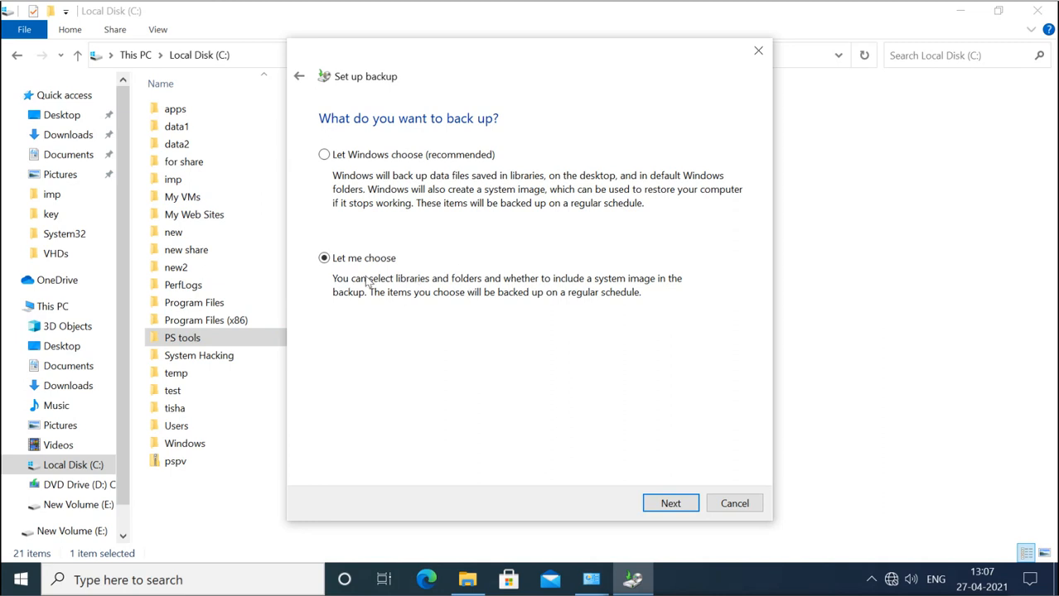
pyautogui.click(666, 502)
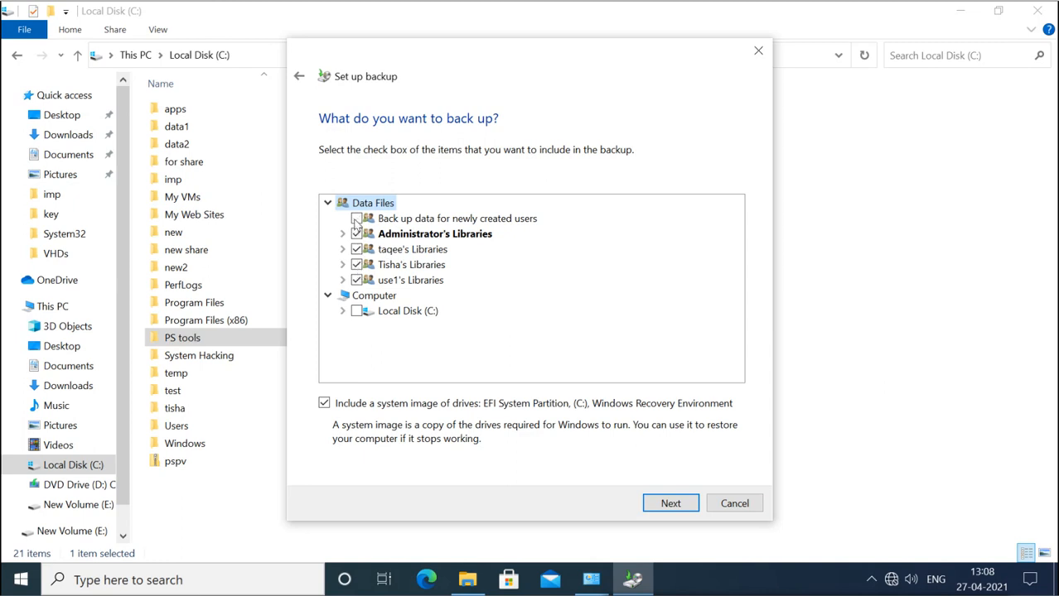
# Step: Exclude all the users' libraries under Data Files from the backup
pyautogui.click(356, 249)
pyautogui.click(356, 265)
pyautogui.click(356, 280)
# Step: Include only the PS tools folder from Local Disk (C:), exclude the system image and continue to the settings review
pyautogui.click(356, 314)
pyautogui.click(357, 312)
pyautogui.click(342, 312)
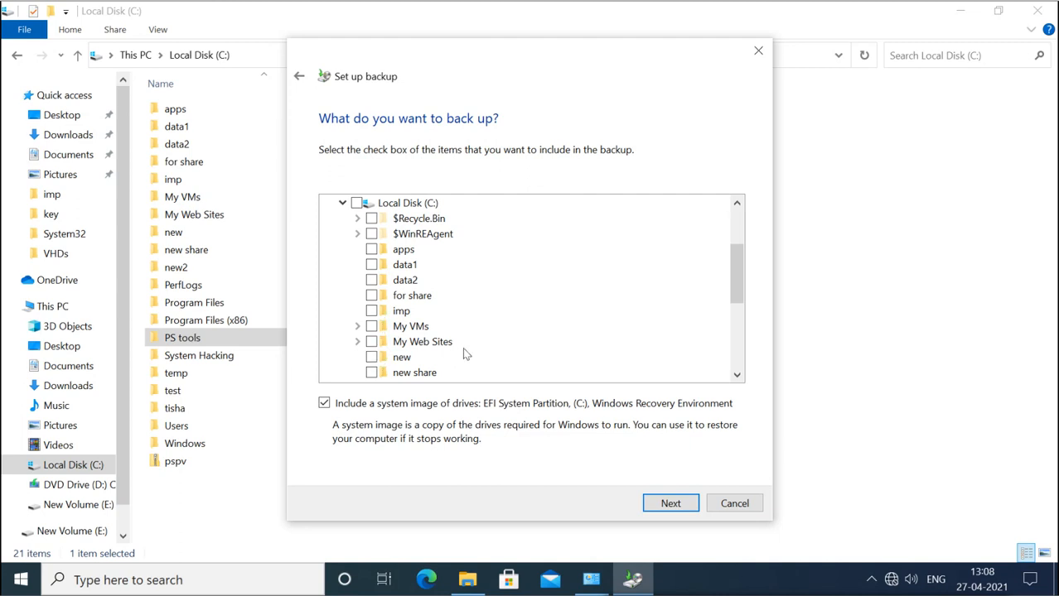
pyautogui.scroll(-1, 463, 351)
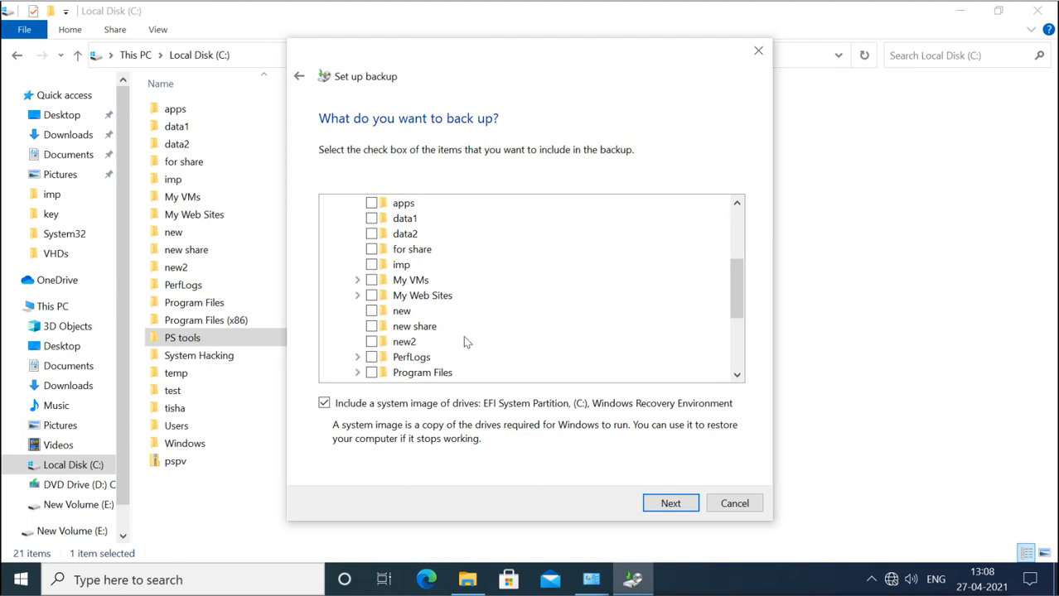
pyautogui.scroll(-1, 463, 336)
pyautogui.scroll(-2, 465, 341)
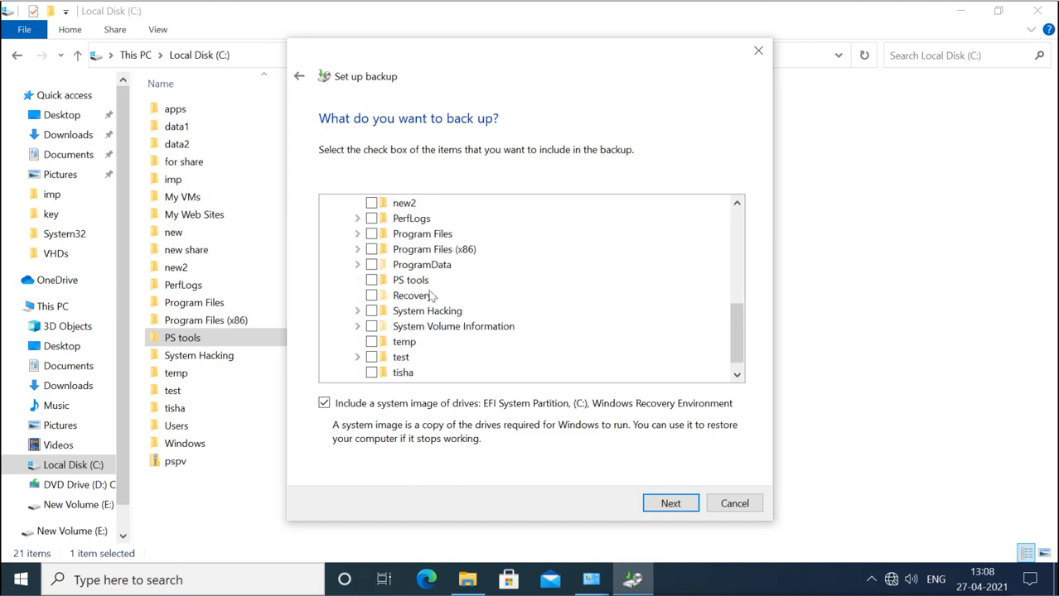
pyautogui.click(371, 281)
pyautogui.click(325, 405)
pyautogui.click(670, 504)
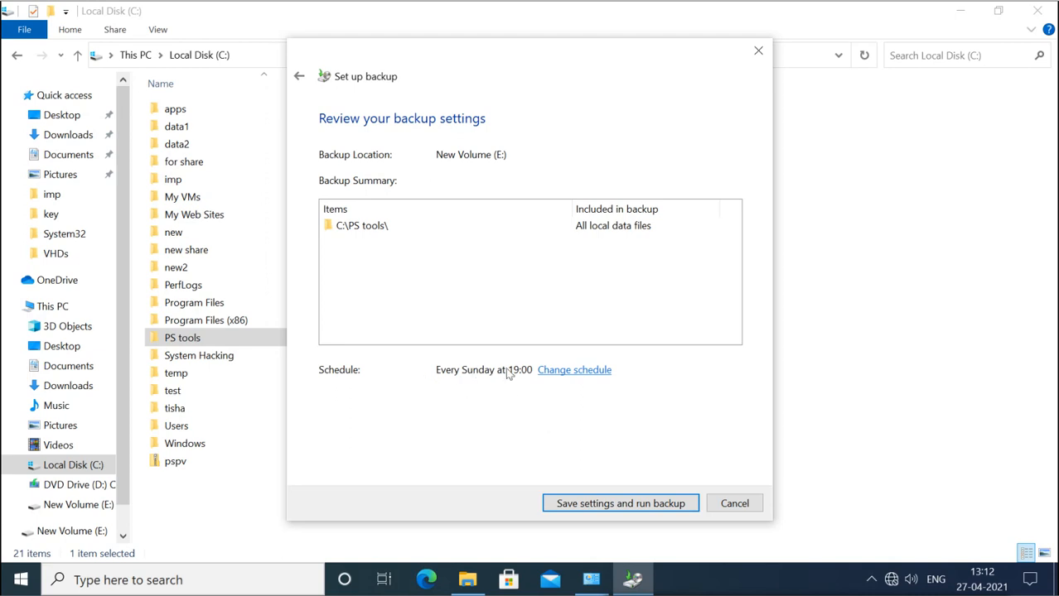
# Step: Open the backup schedule settings and examine the schedule switch and the available days and times for weekly backups
pyautogui.click(583, 372)
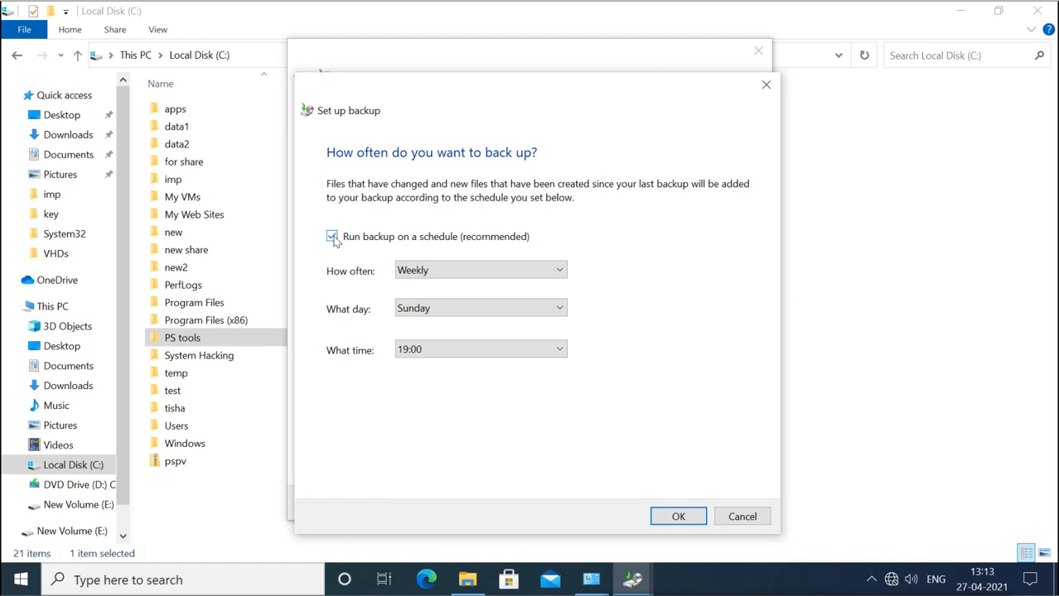
pyautogui.click(332, 238)
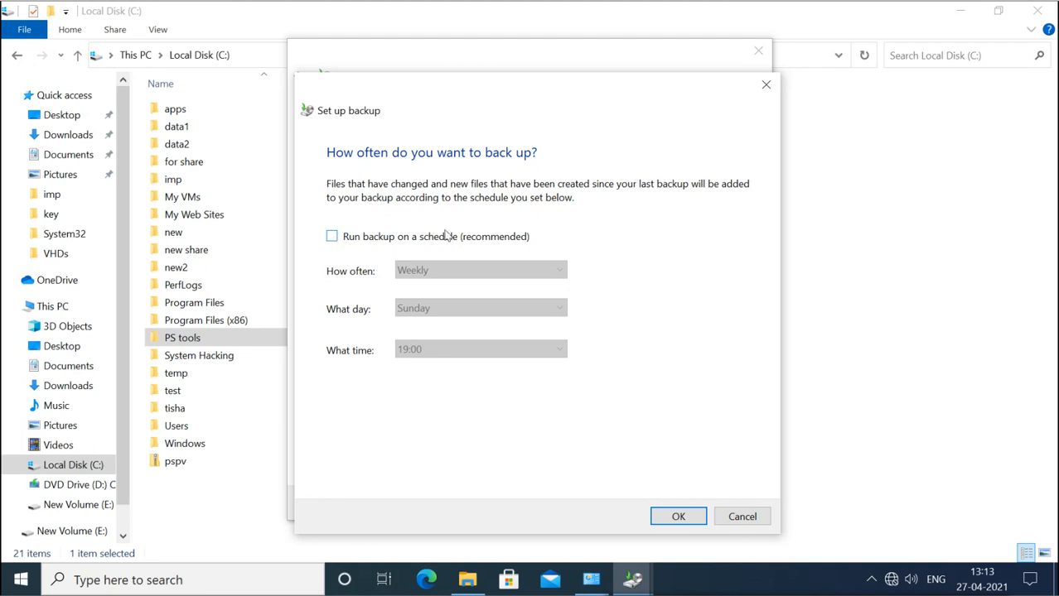
pyautogui.click(333, 237)
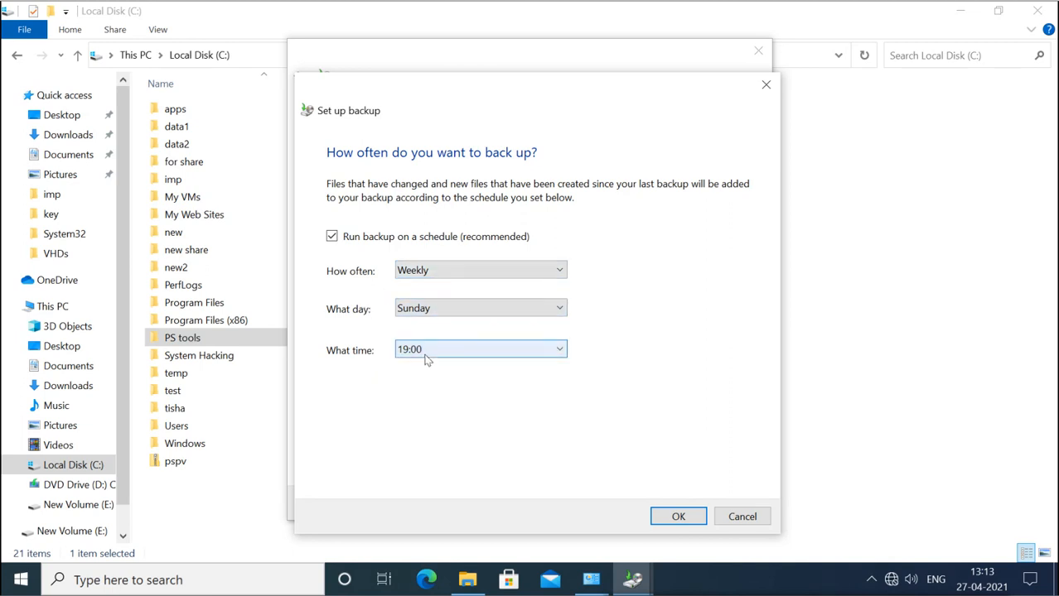
pyautogui.click(560, 310)
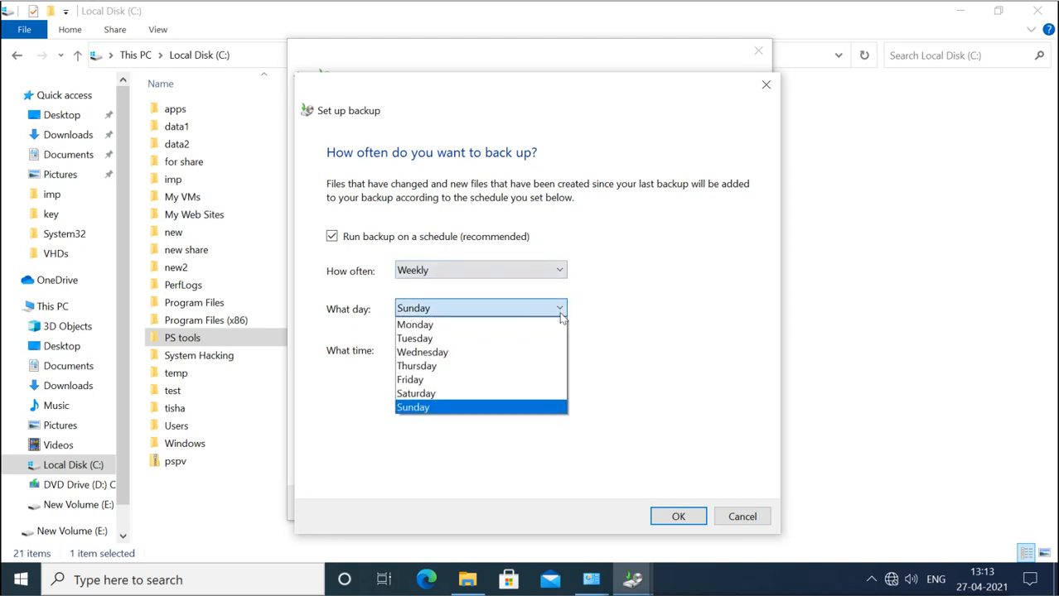
pyautogui.click(591, 343)
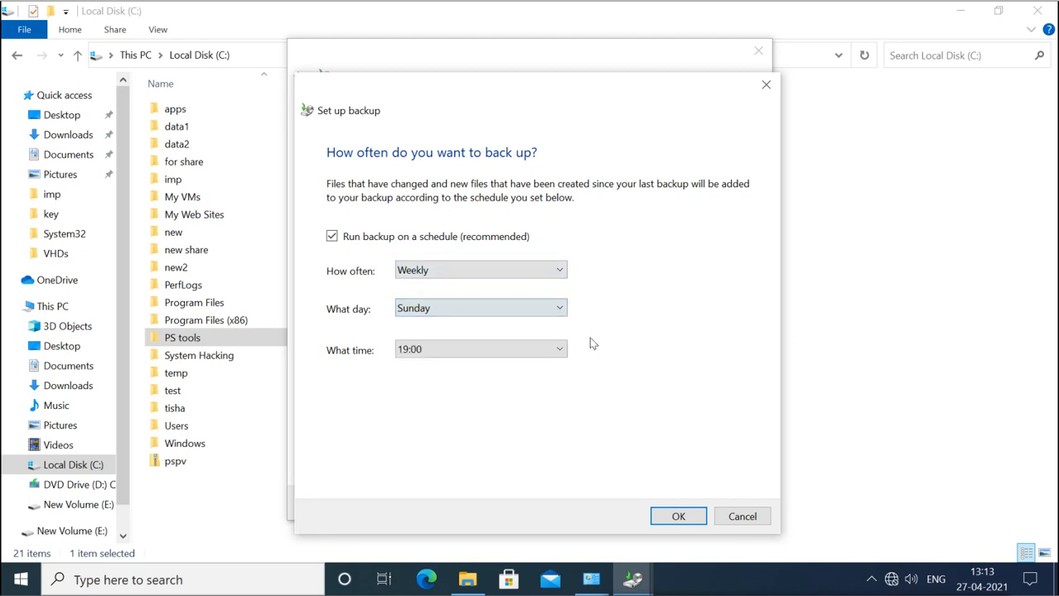
pyautogui.click(553, 347)
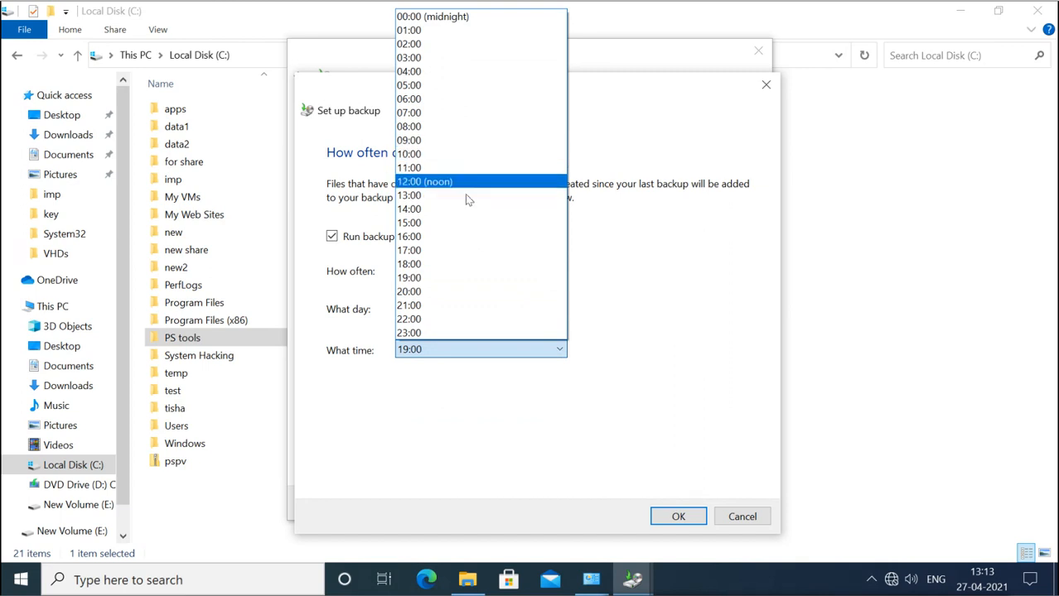
pyautogui.click(653, 331)
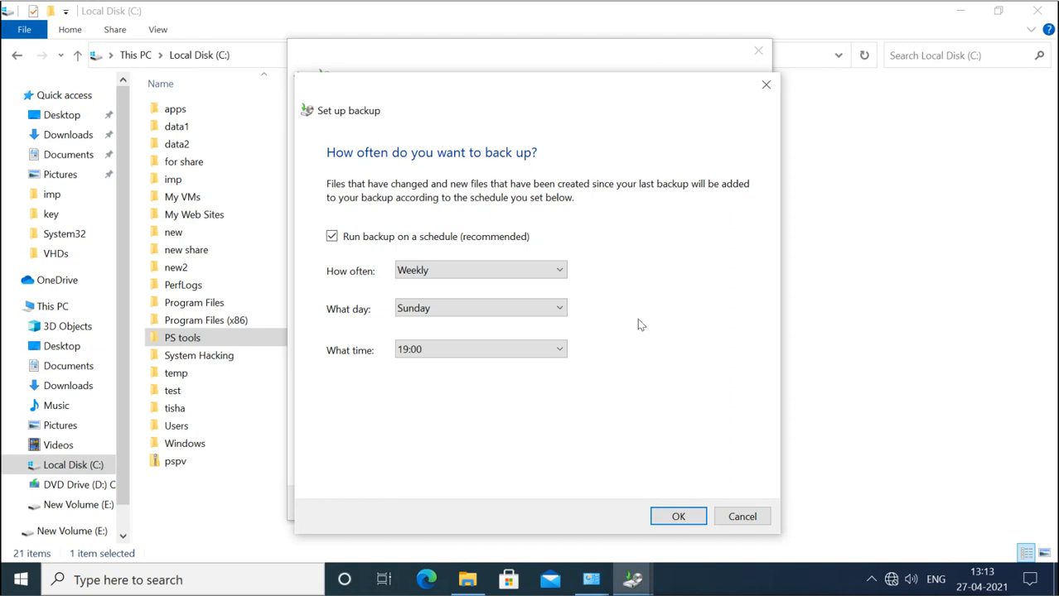
# Step: Try the Daily backup frequency and view its available times
pyautogui.click(562, 271)
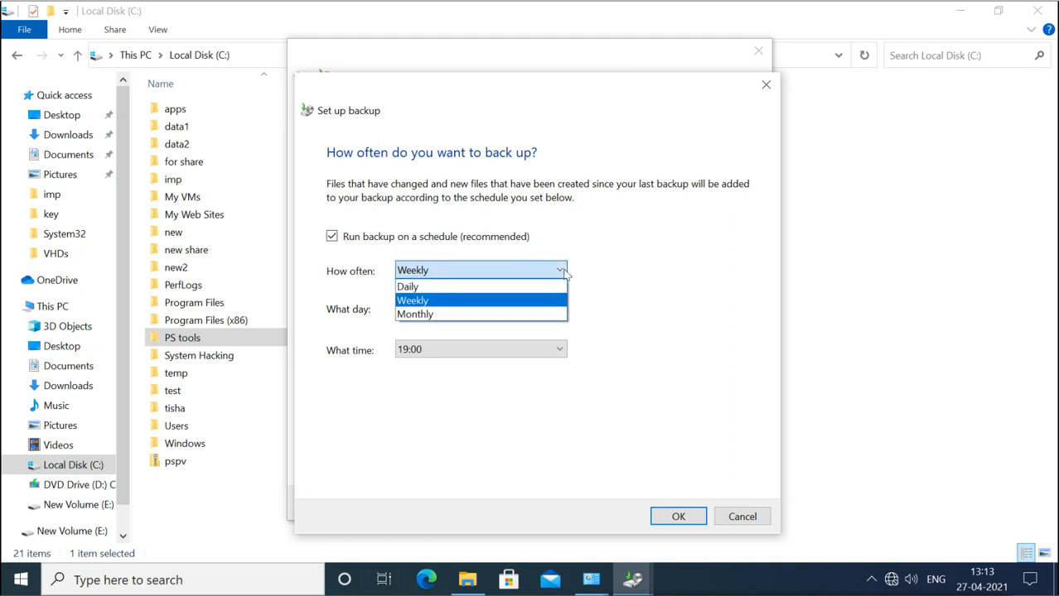
pyautogui.click(438, 287)
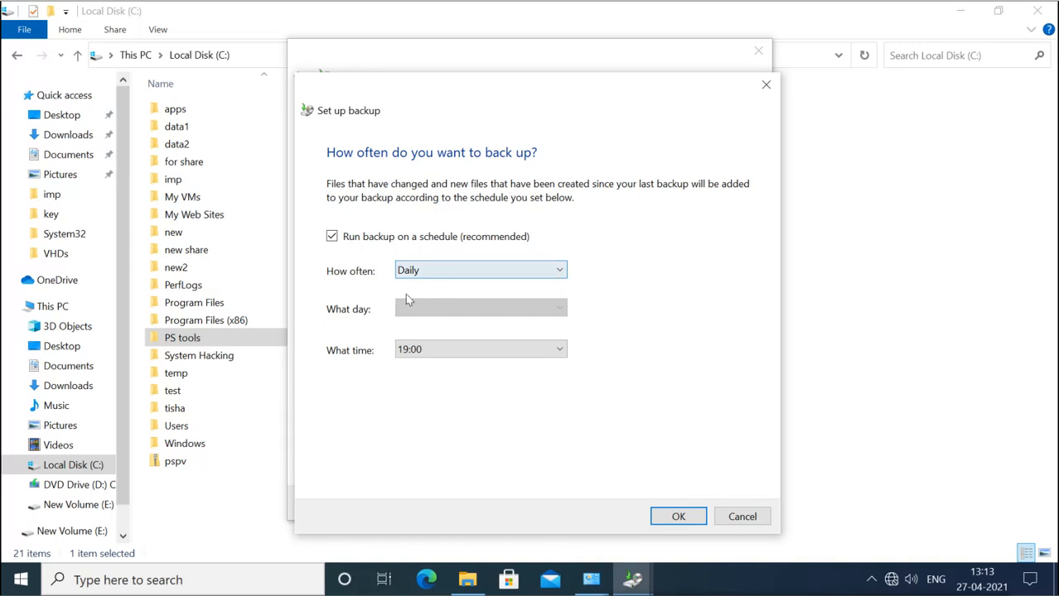
pyautogui.click(476, 352)
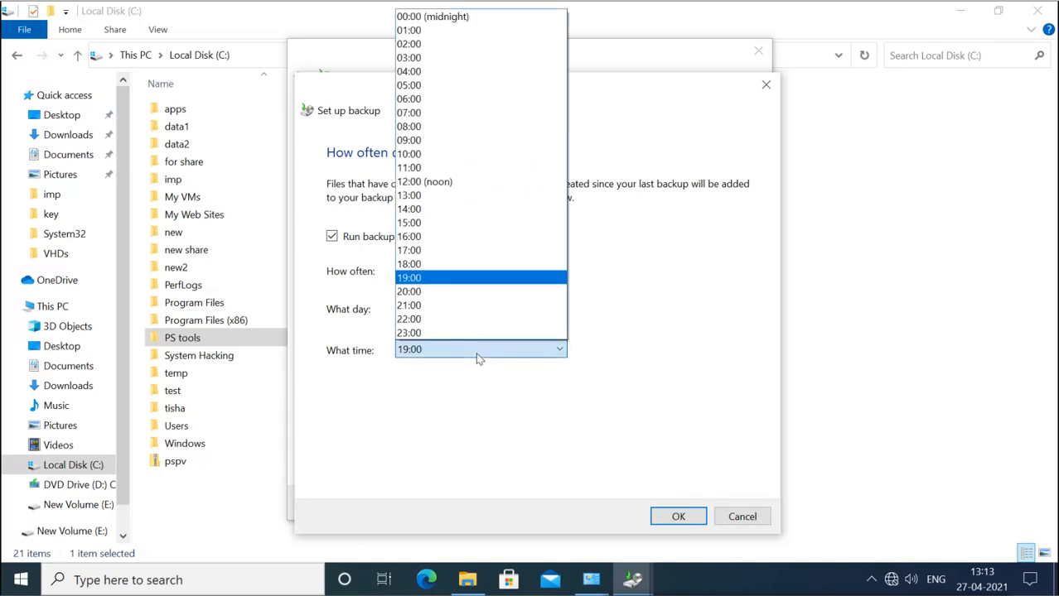
pyautogui.click(476, 352)
# Step: Try the Monthly backup frequency, view its day and time choices, and set the frequency back to Weekly
pyautogui.click(560, 273)
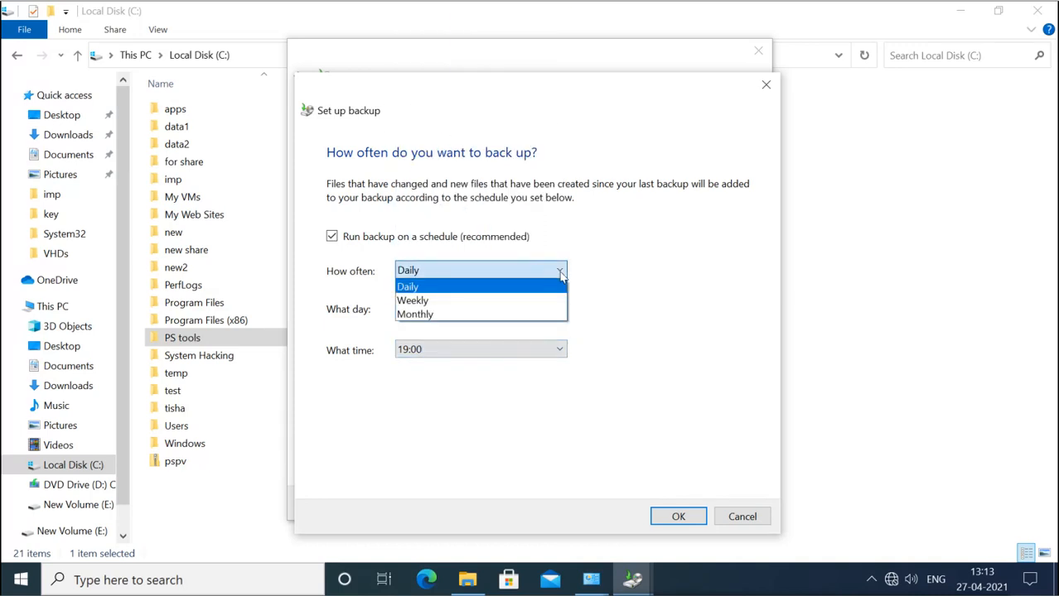
pyautogui.click(498, 314)
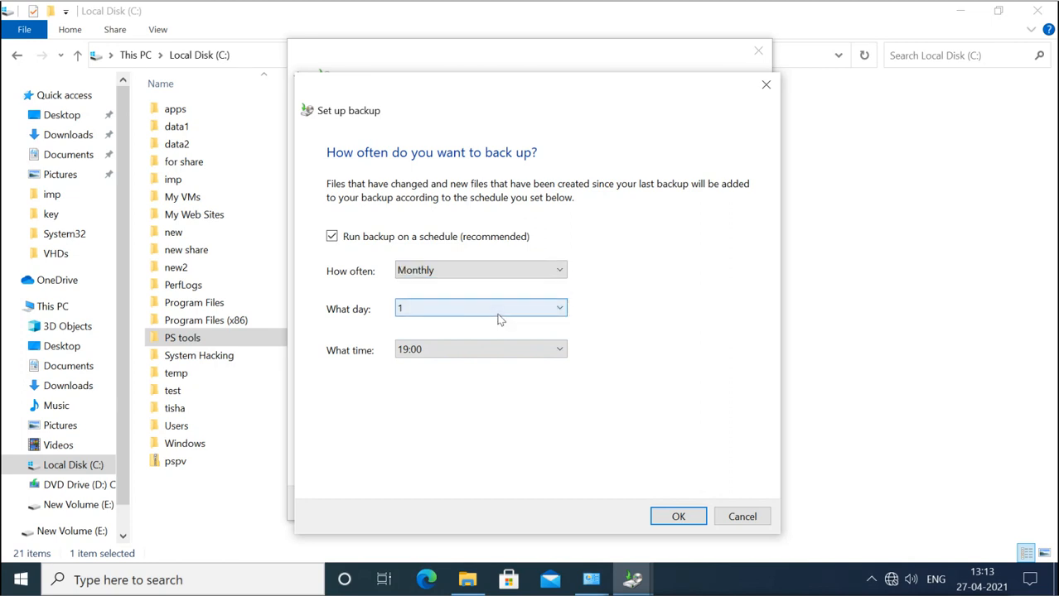
pyautogui.click(498, 319)
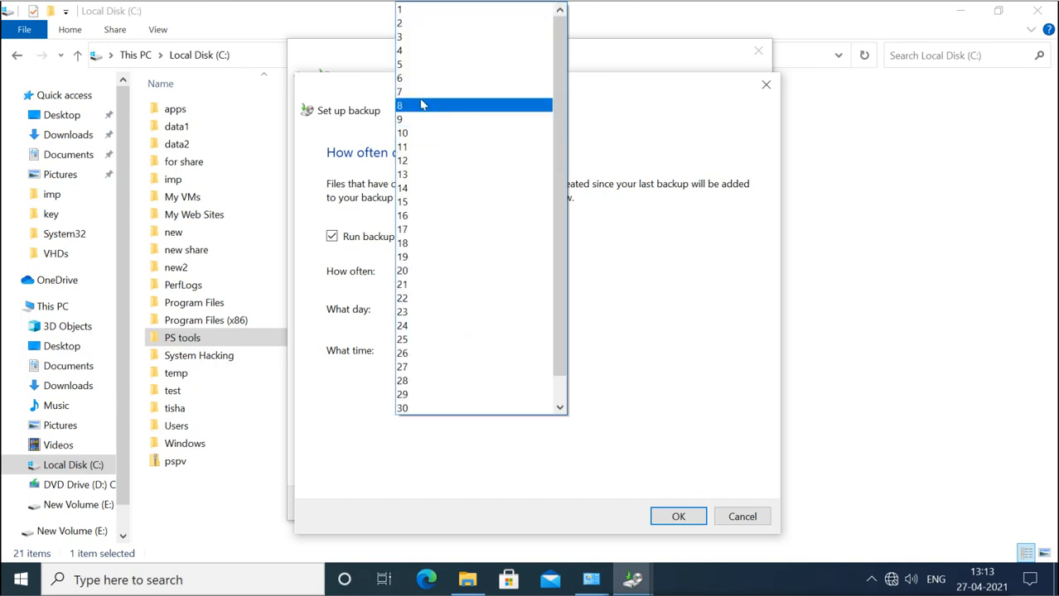
pyautogui.click(640, 300)
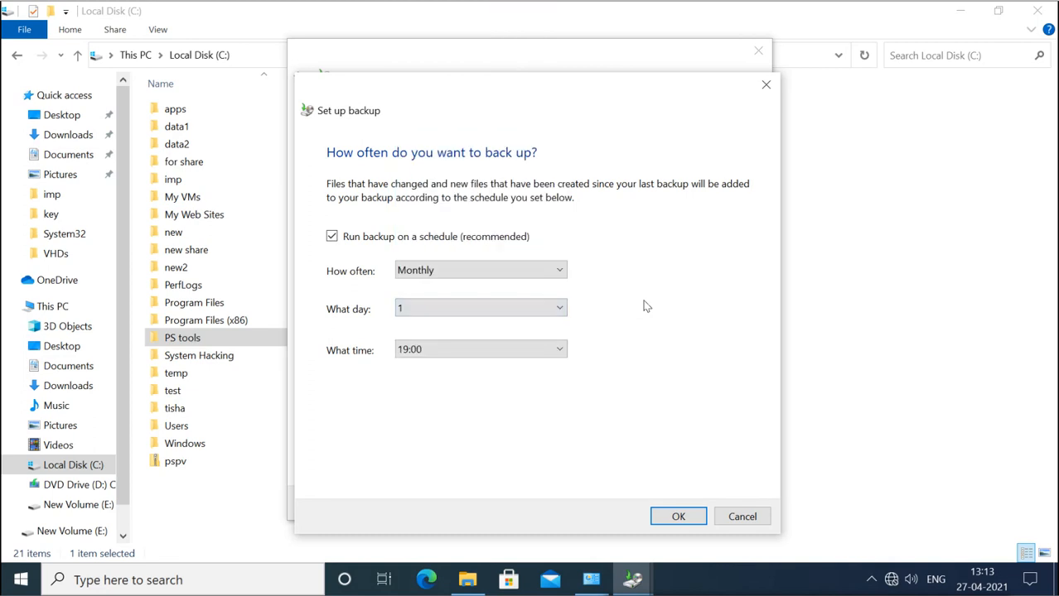
pyautogui.click(560, 350)
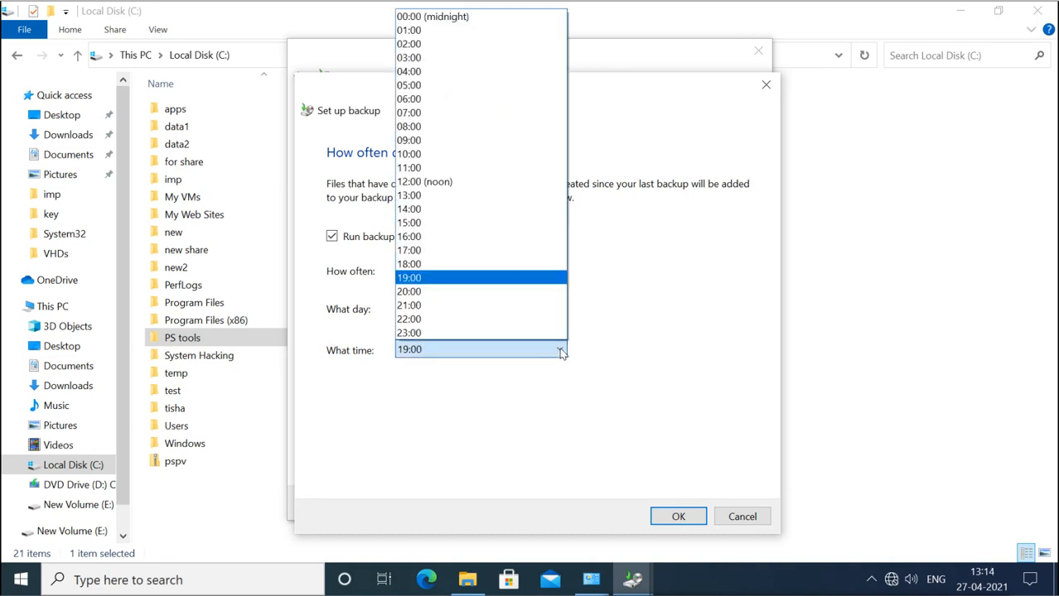
pyautogui.click(675, 315)
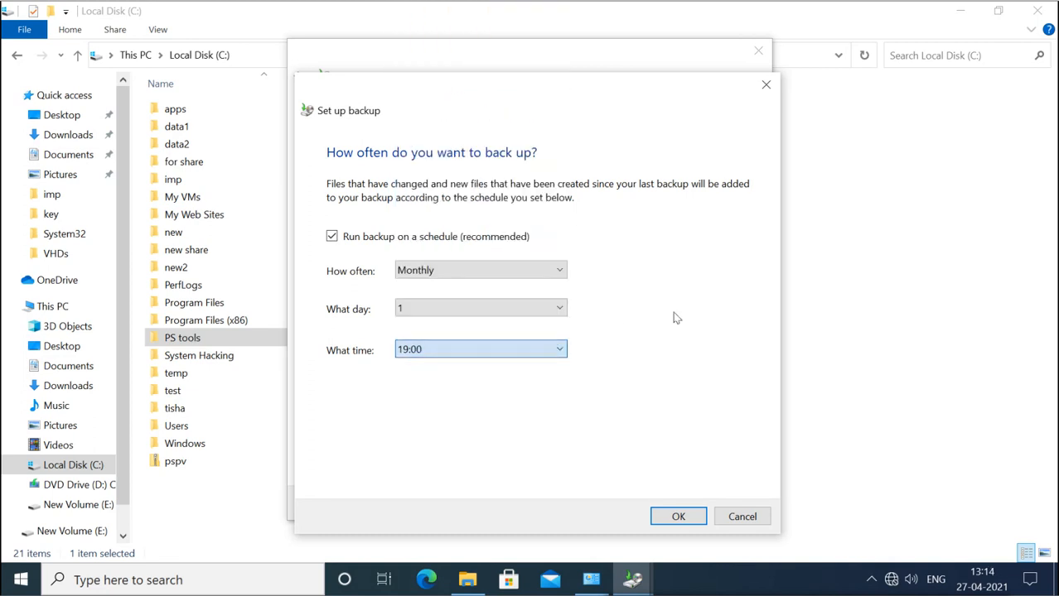
pyautogui.click(562, 273)
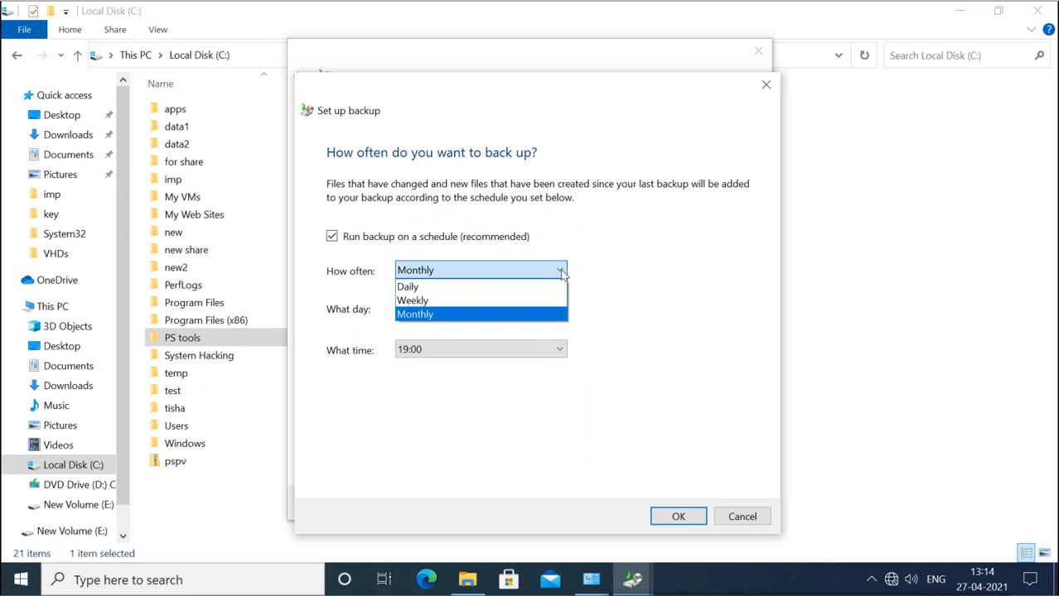
pyautogui.click(489, 301)
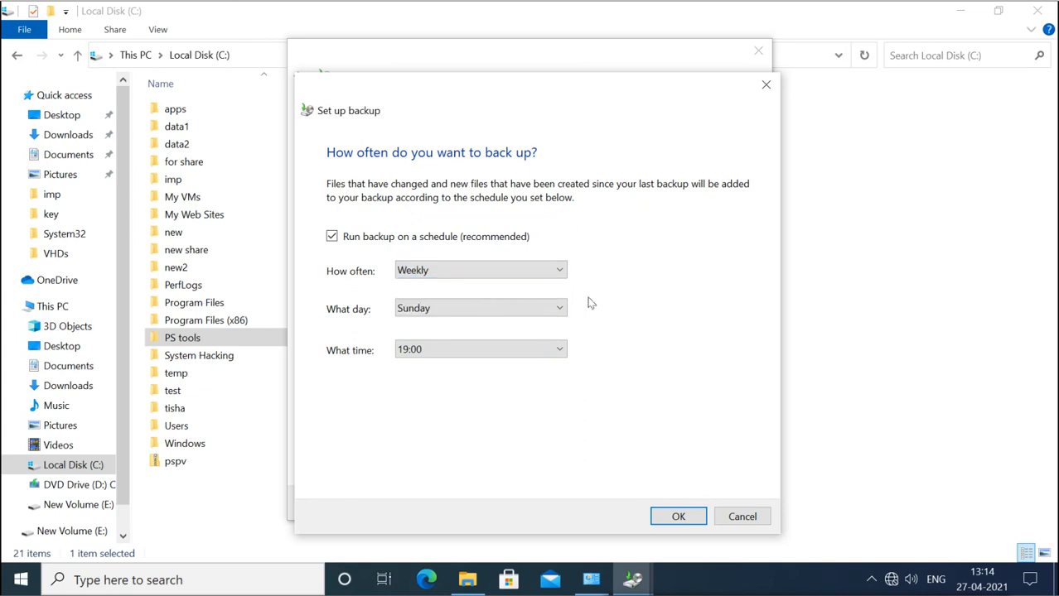
# Step: Turn off running the backup on a schedule and confirm the schedule settings
pyautogui.click(332, 238)
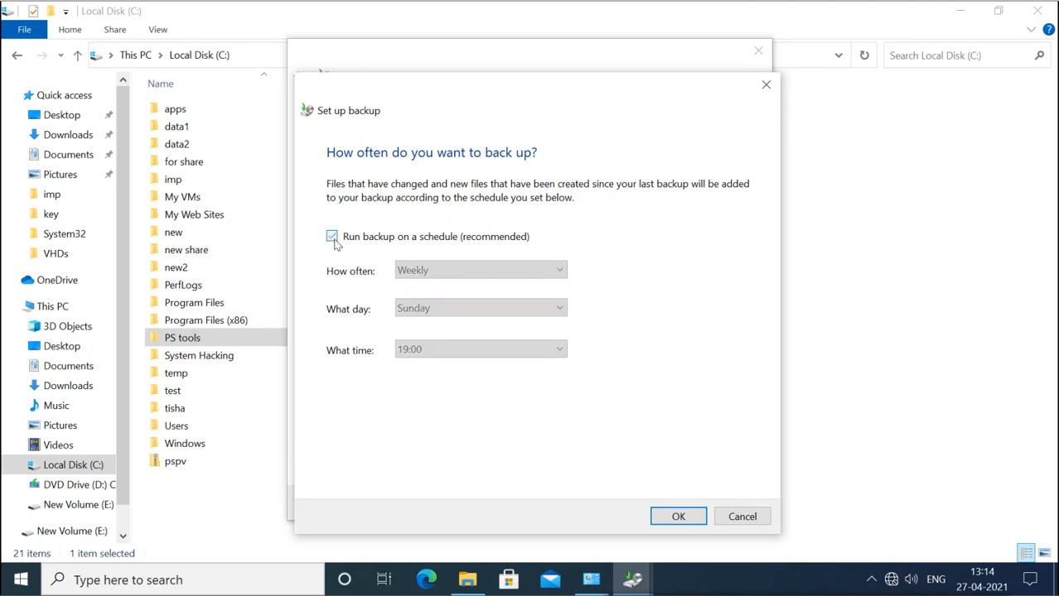
pyautogui.click(667, 518)
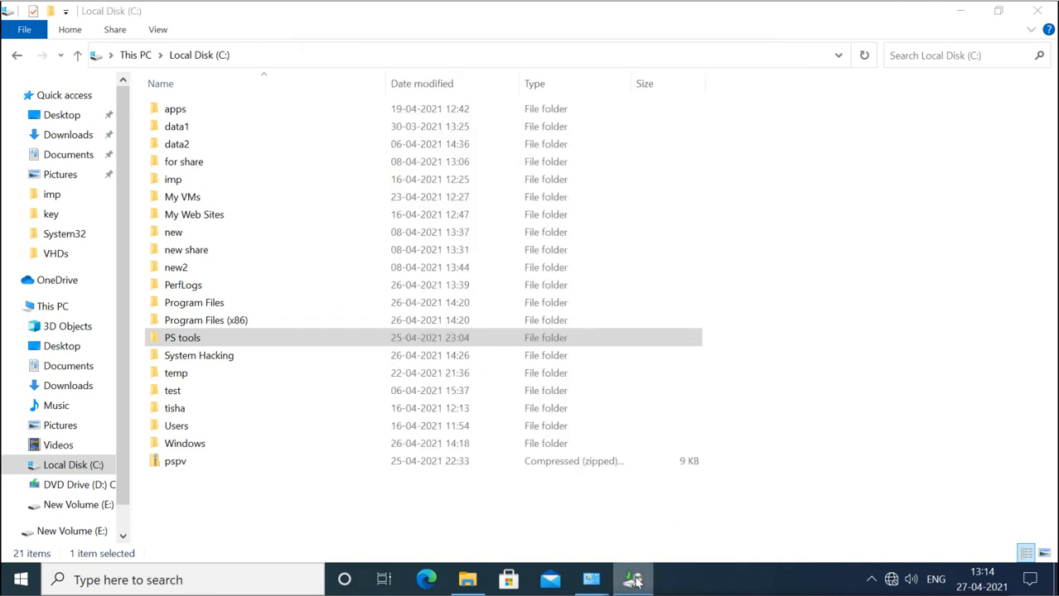
# Step: Minimize File Explorer, save the backup settings and run the backup, and maximize the Backup and Restore window to follow its progress
pyautogui.click(961, 13)
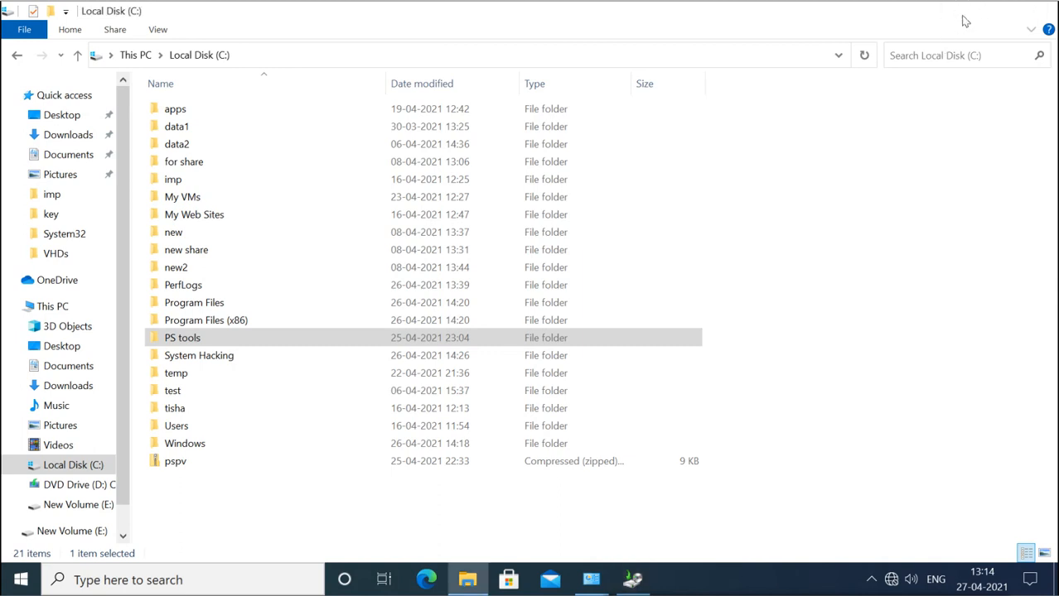
pyautogui.click(965, 18)
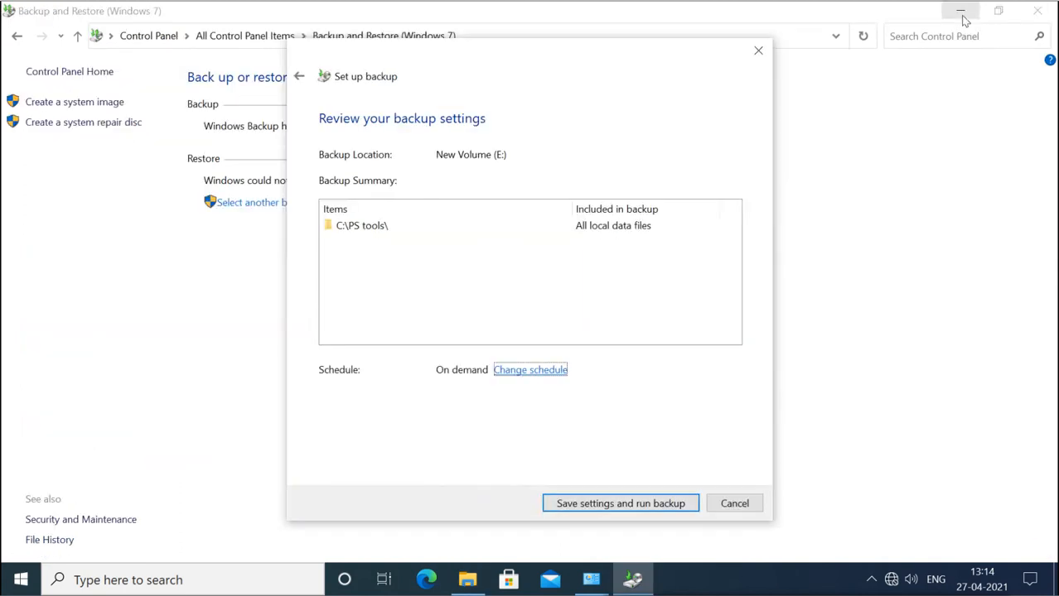
pyautogui.click(642, 506)
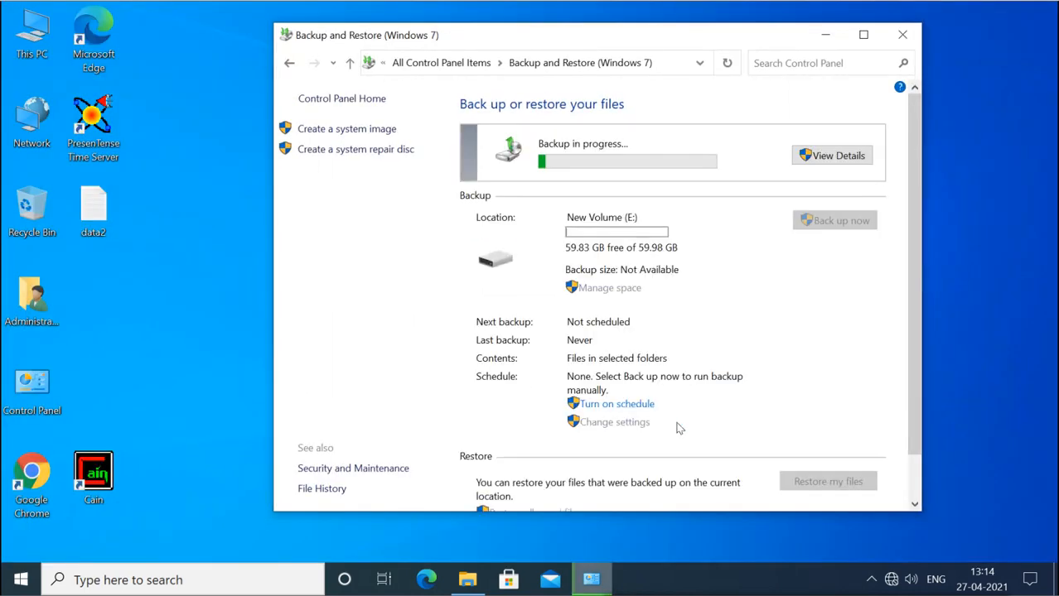
pyautogui.click(863, 43)
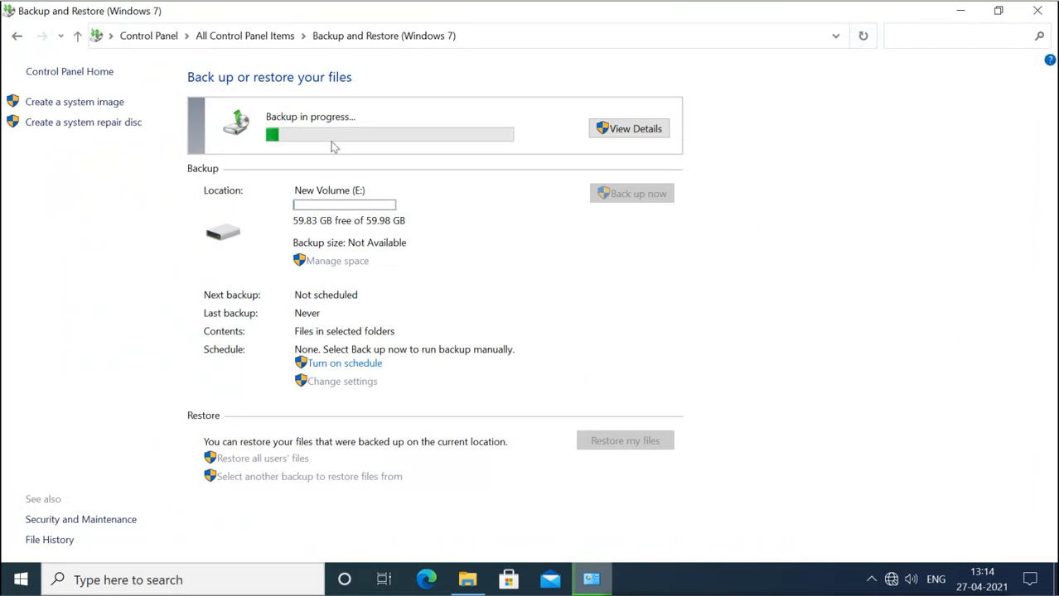
# Step: View the progress details of the running backup, move the progress window aside, and close it once the backup finishes
pyautogui.click(630, 129)
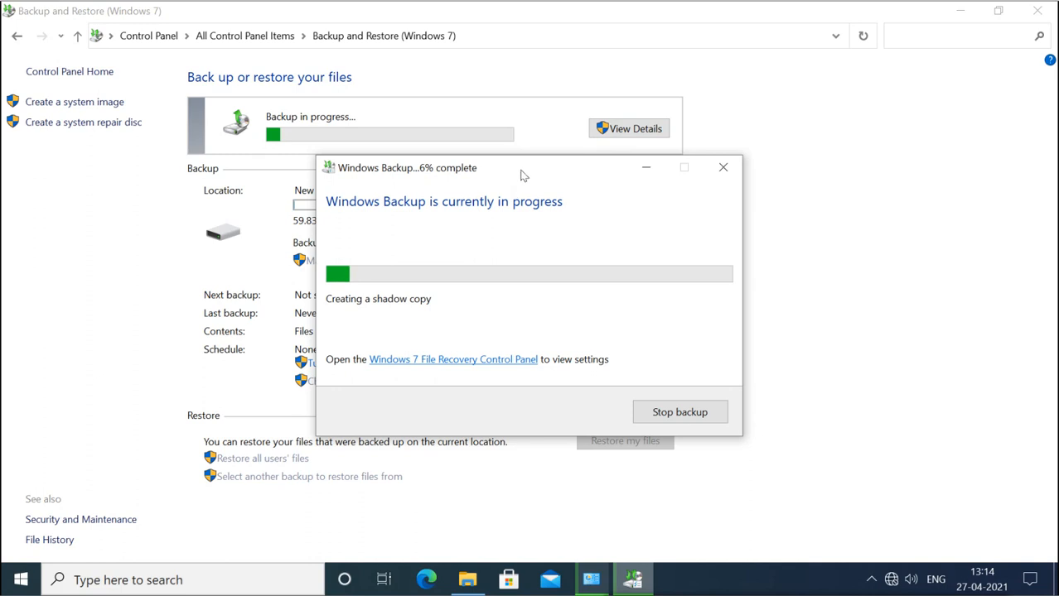
pyautogui.moveTo(523, 175); pyautogui.dragTo(487, 188)
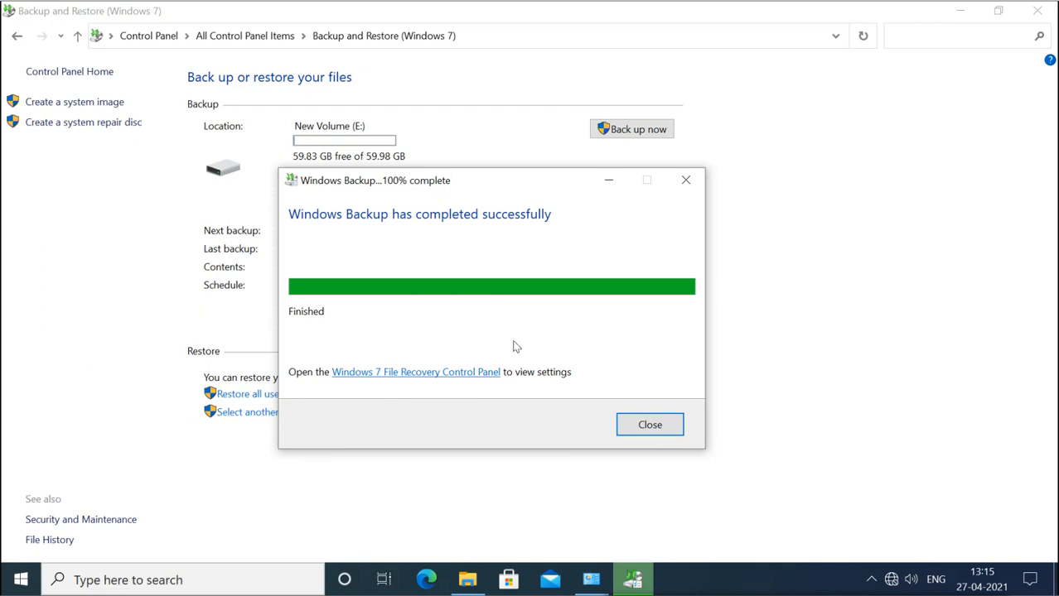
pyautogui.click(647, 425)
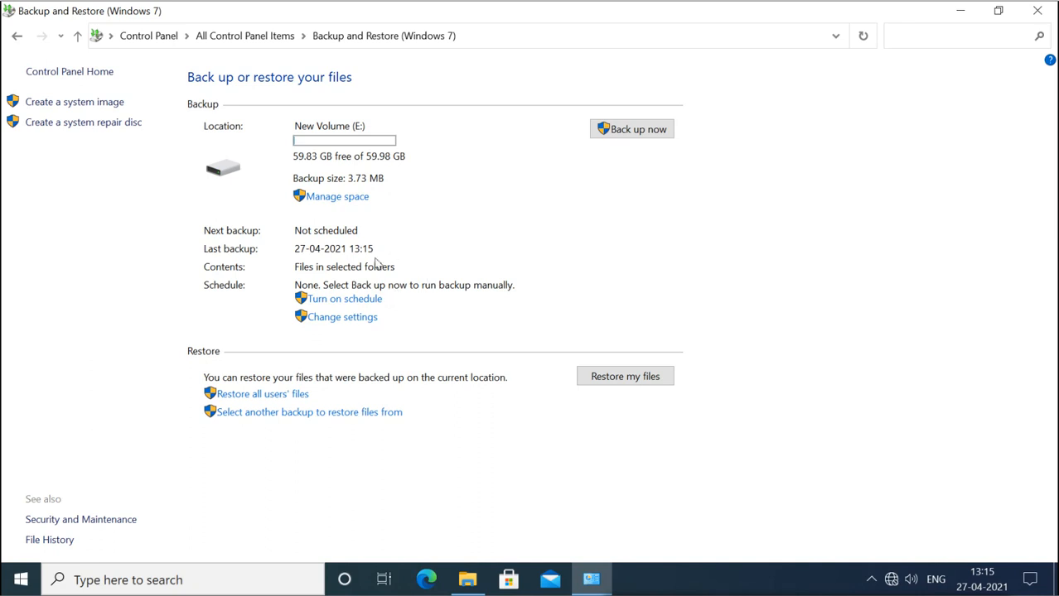
# Step: Check the backup destination in the backup settings, cancel without changes, and run the backup again on demand
pyautogui.click(340, 323)
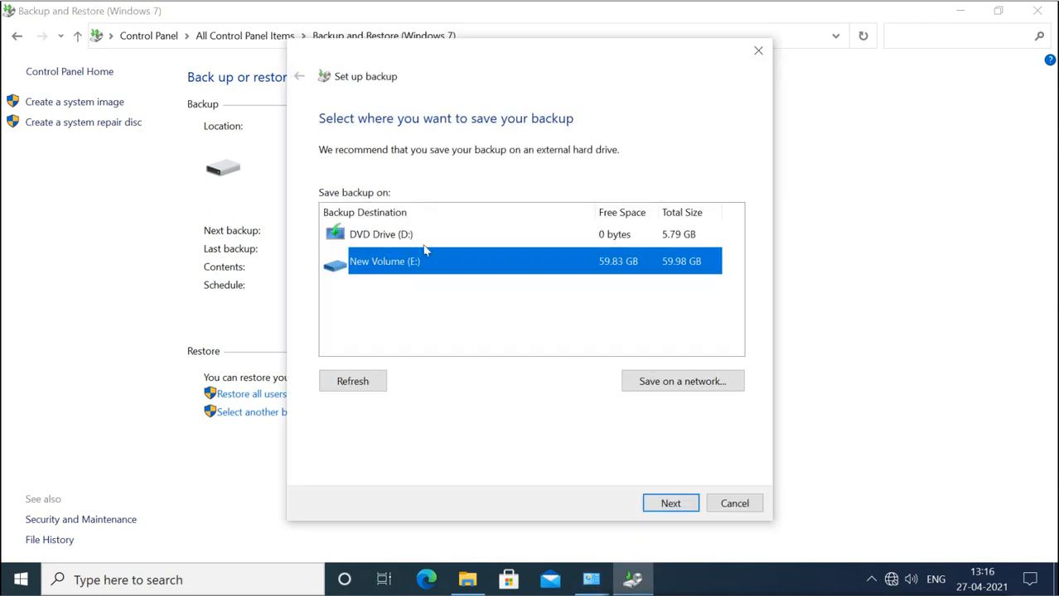
pyautogui.click(733, 505)
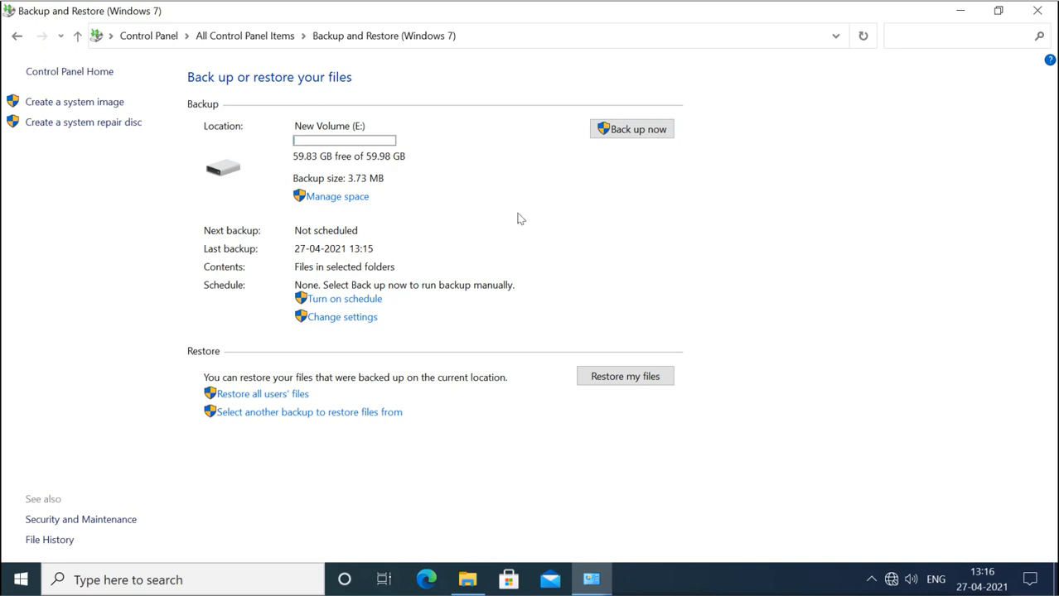
pyautogui.click(632, 133)
# Step: Review the backup disk space usage, inspect the 27-04-2021 data file backup period, and close the space management windows
pyautogui.click(344, 205)
pyautogui.click(347, 201)
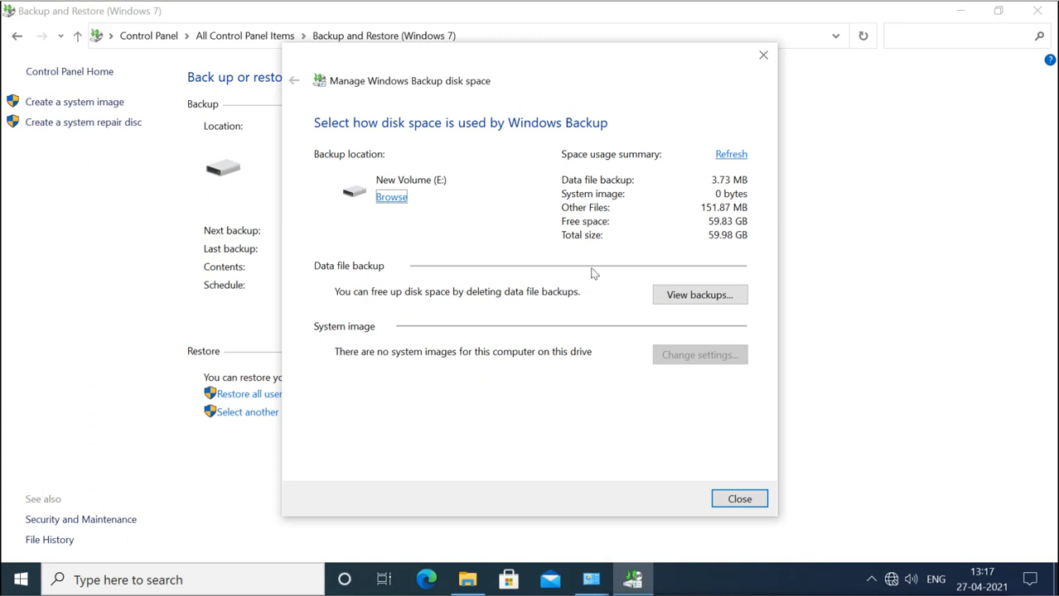
pyautogui.click(717, 304)
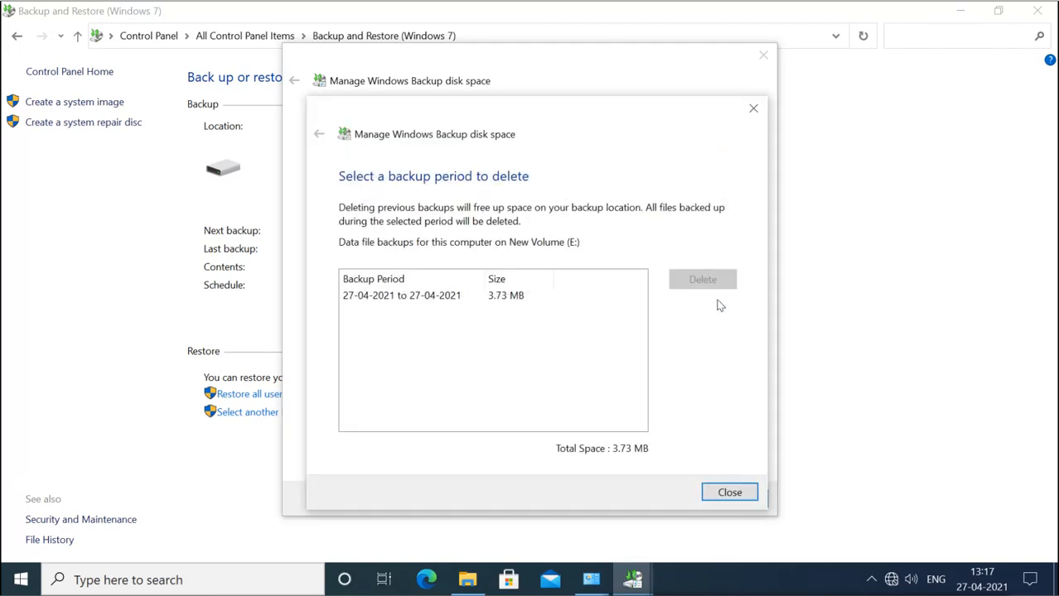
pyautogui.click(390, 303)
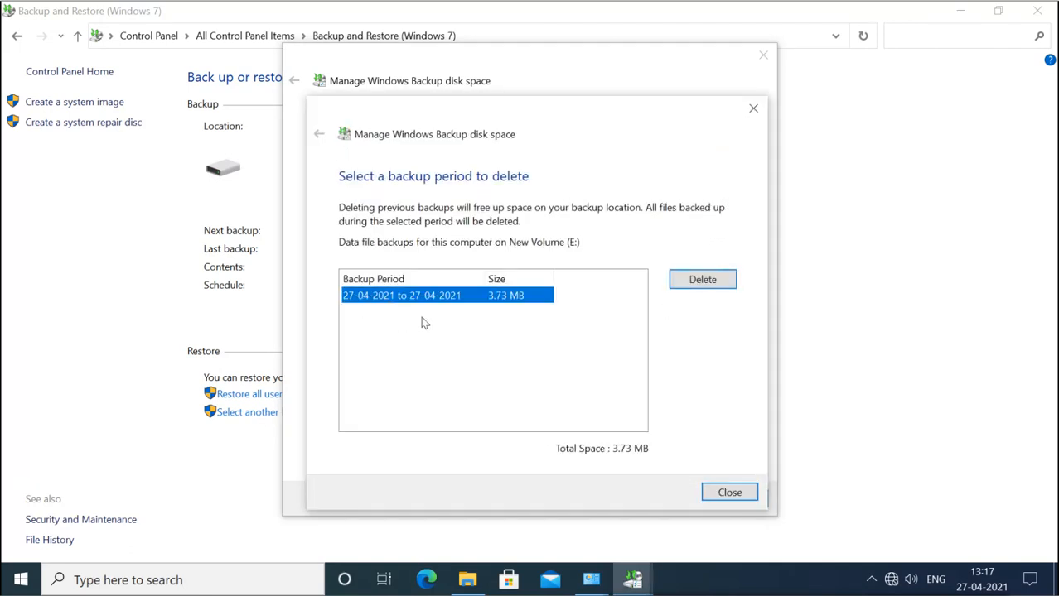
pyautogui.click(693, 288)
pyautogui.click(722, 491)
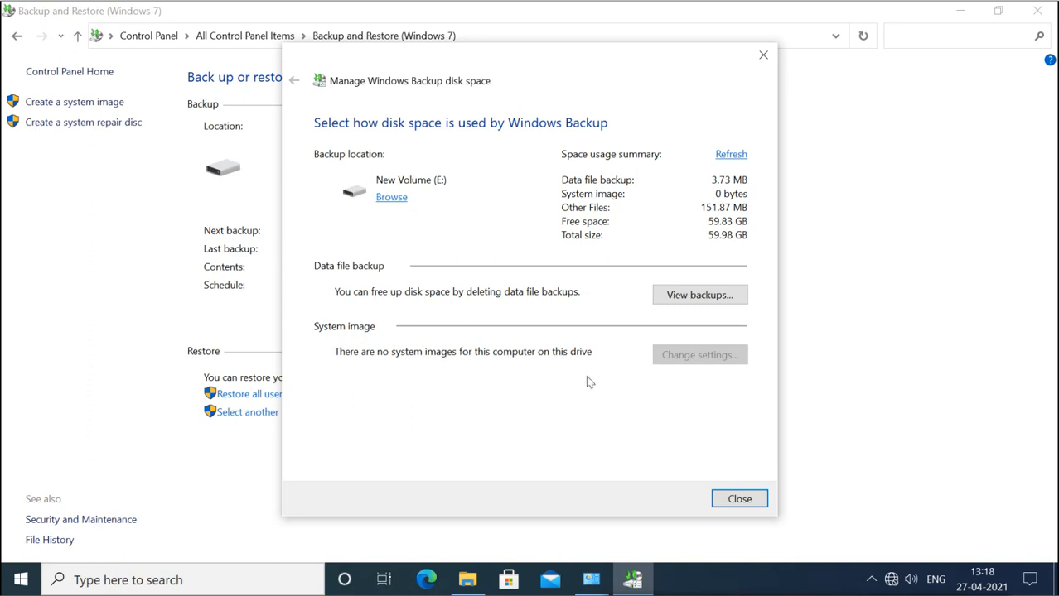
pyautogui.click(722, 500)
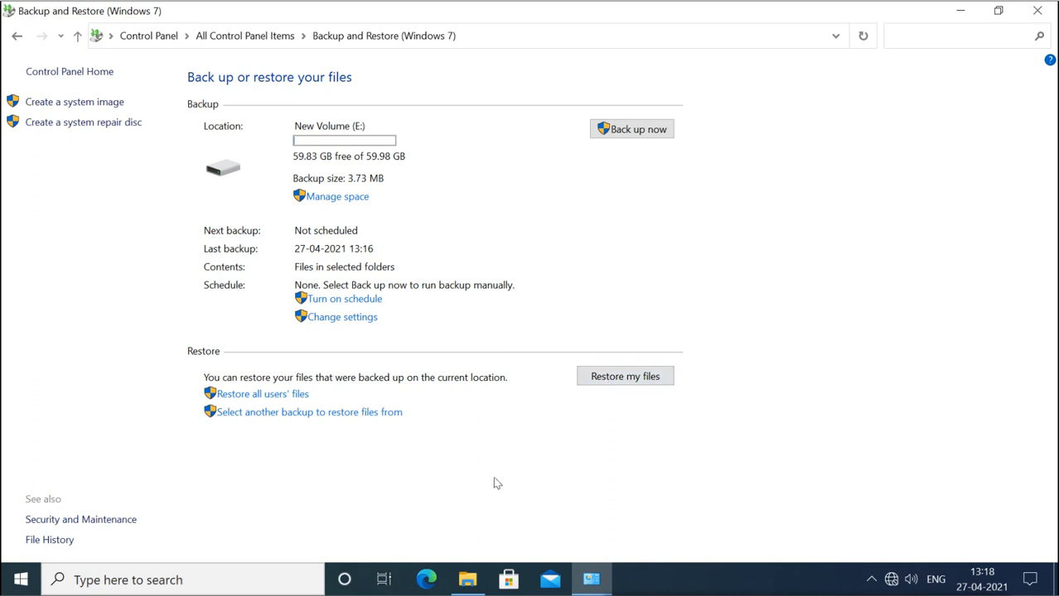
# Step: Switch to File Explorer and permanently delete all files in the C:\PS tools folder
pyautogui.click(469, 581)
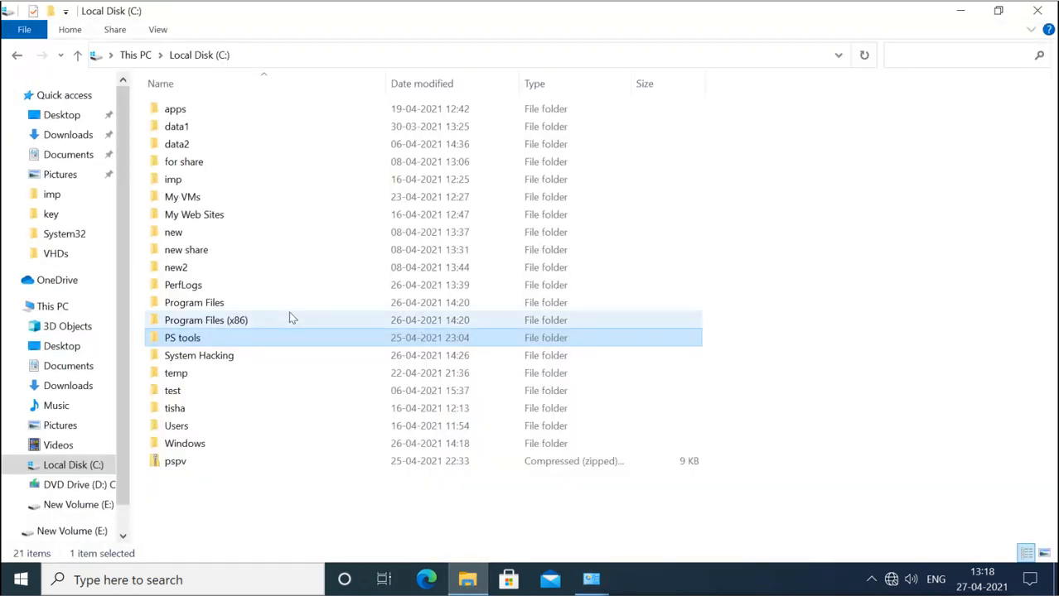
pyautogui.doubleClick(197, 343)
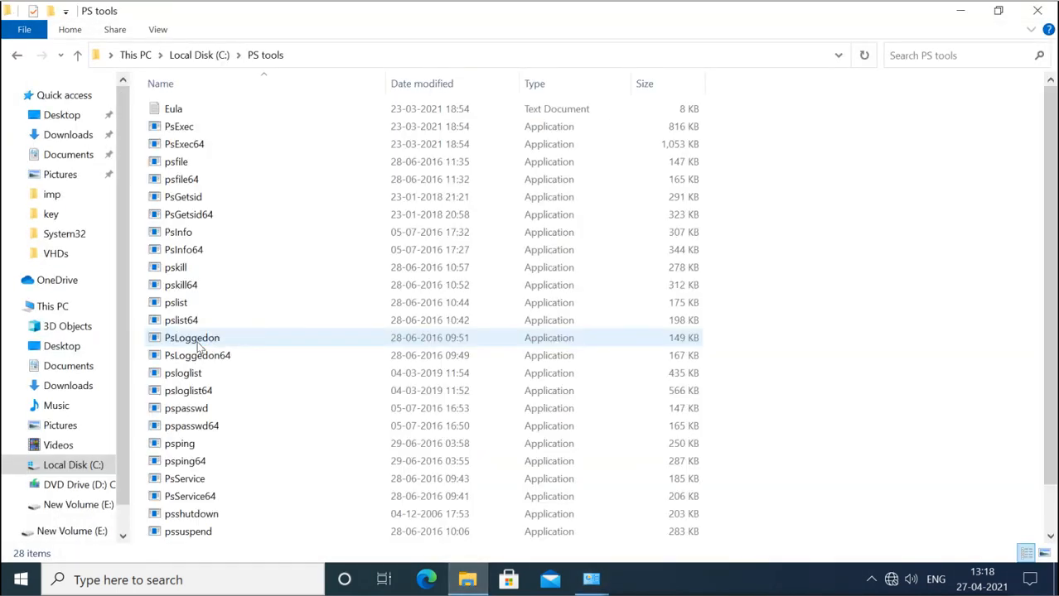
pyautogui.moveTo(308, 125); pyautogui.dragTo(183, 469)
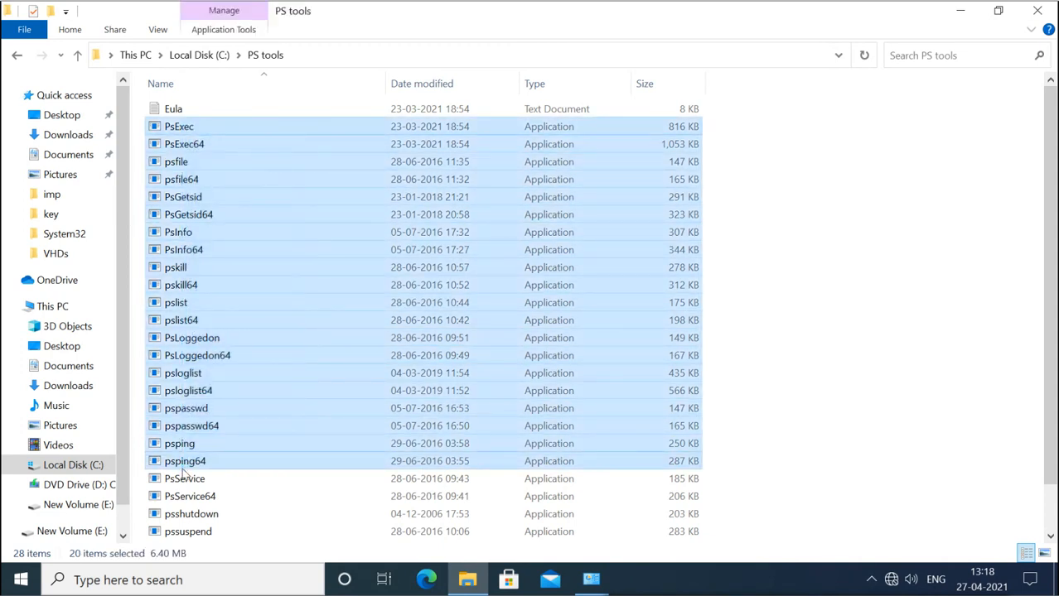
pyautogui.hotkey('ctrl', 'a')
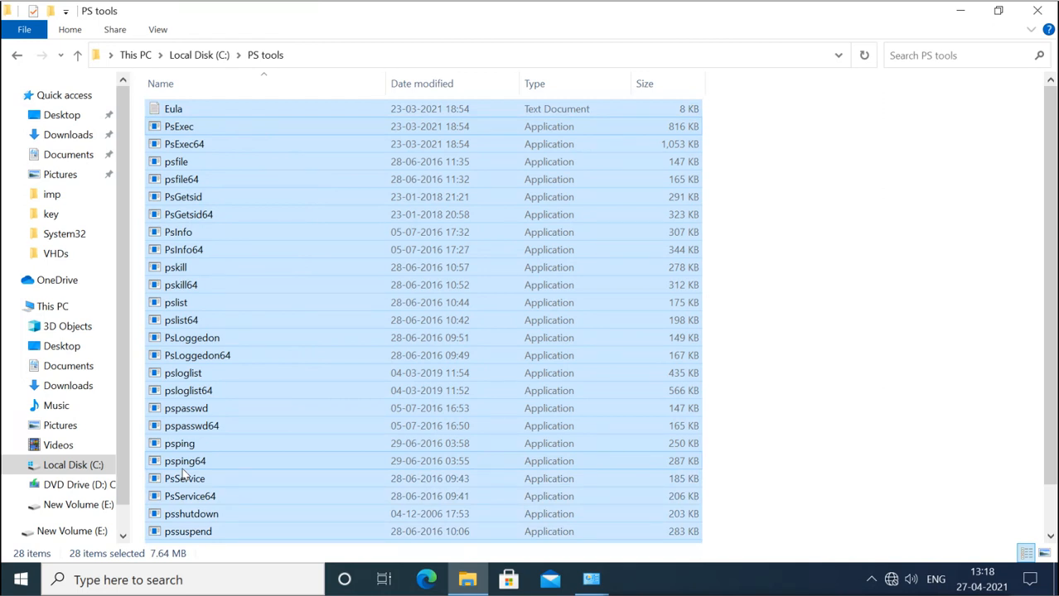
pyautogui.hotkey('shift', 'Delete')
pyautogui.press('Escape')
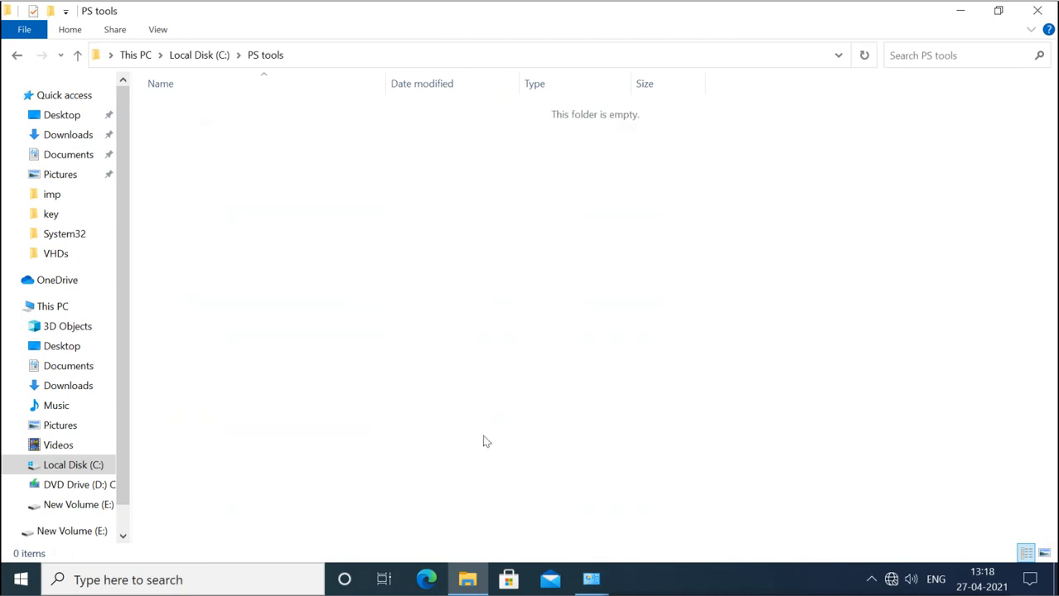
# Step: Return to Backup and Restore, view the list of other backups available for restoring files, and cancel
pyautogui.click(590, 580)
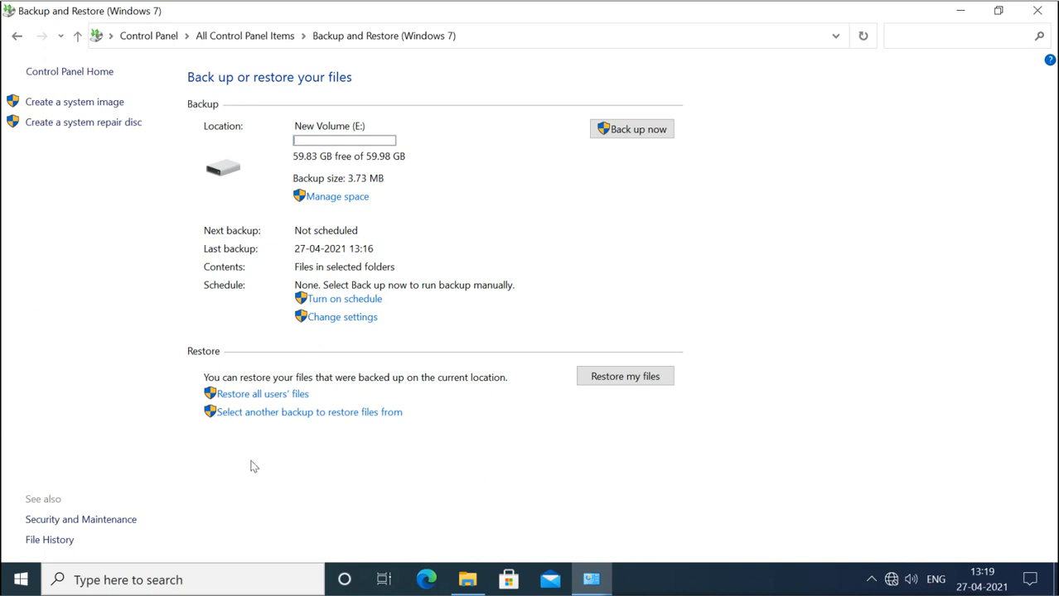
pyautogui.click(318, 413)
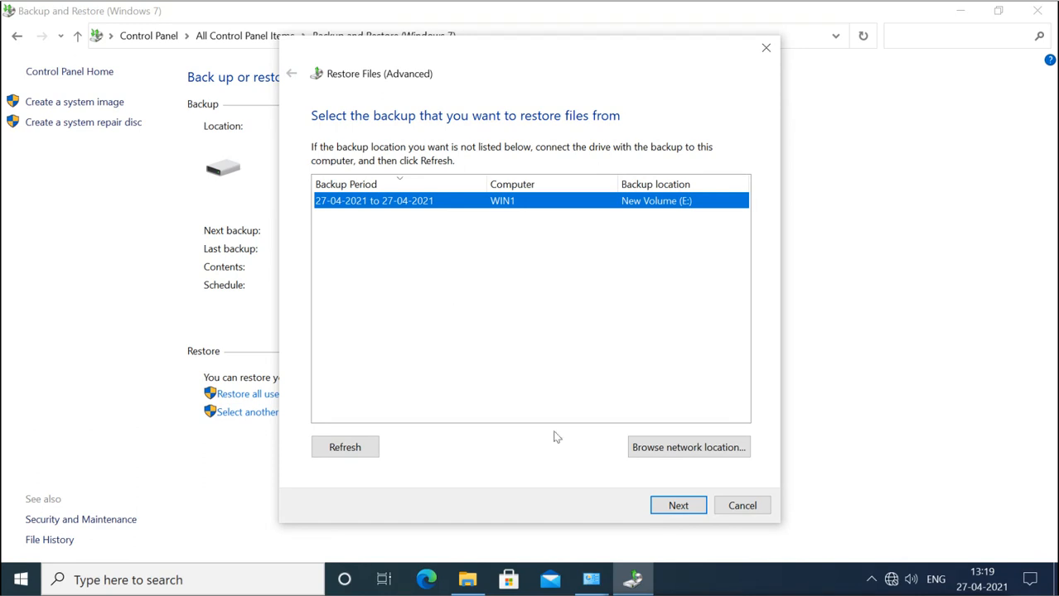
pyautogui.click(745, 506)
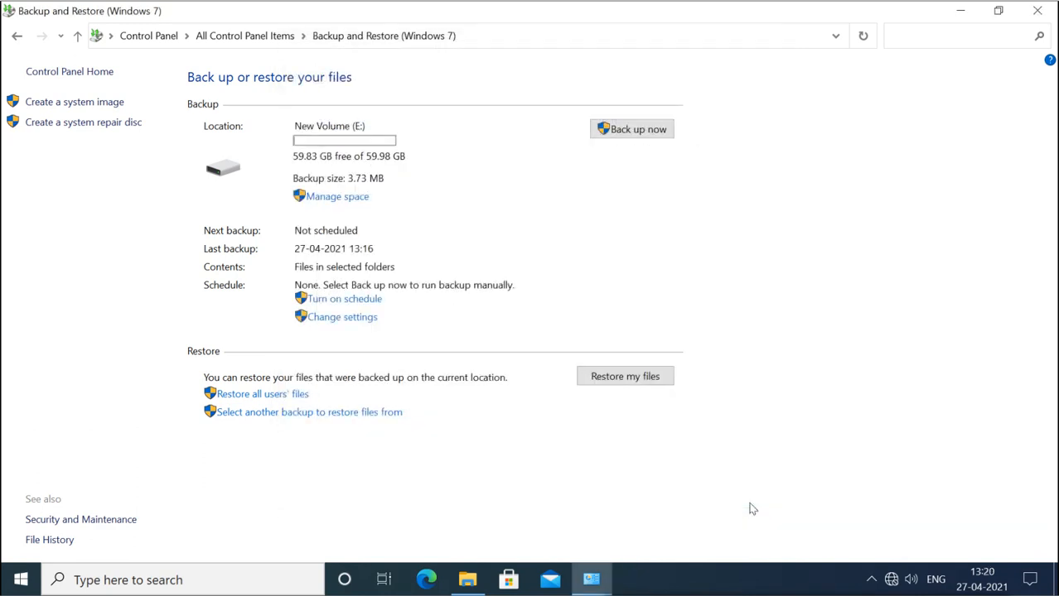
# Step: Start restoring files from the backup, and look at the search for files to restore before cancelling the search
pyautogui.click(624, 383)
pyautogui.click(624, 378)
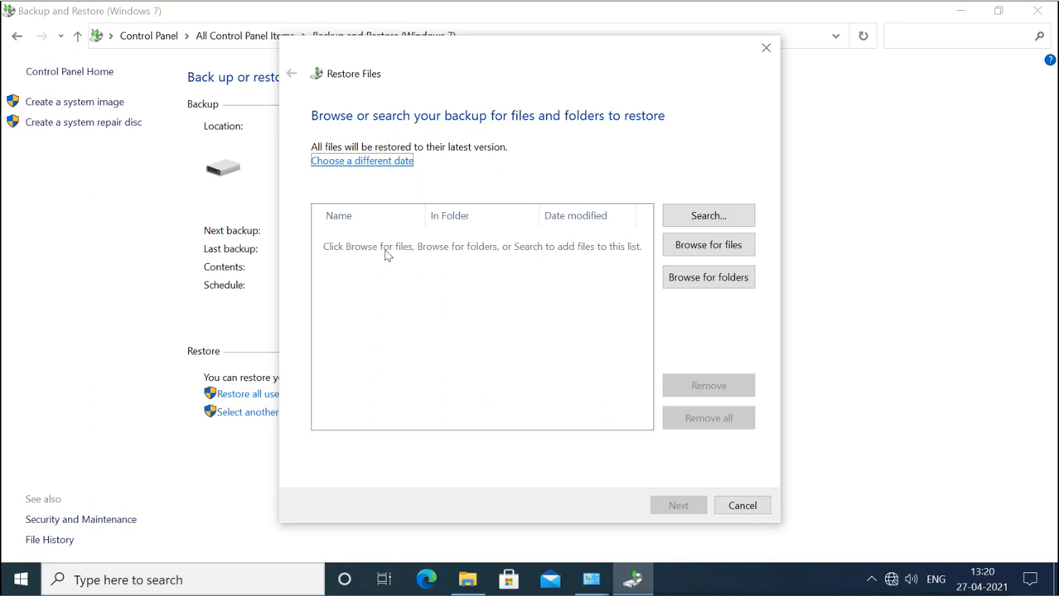
pyautogui.click(719, 217)
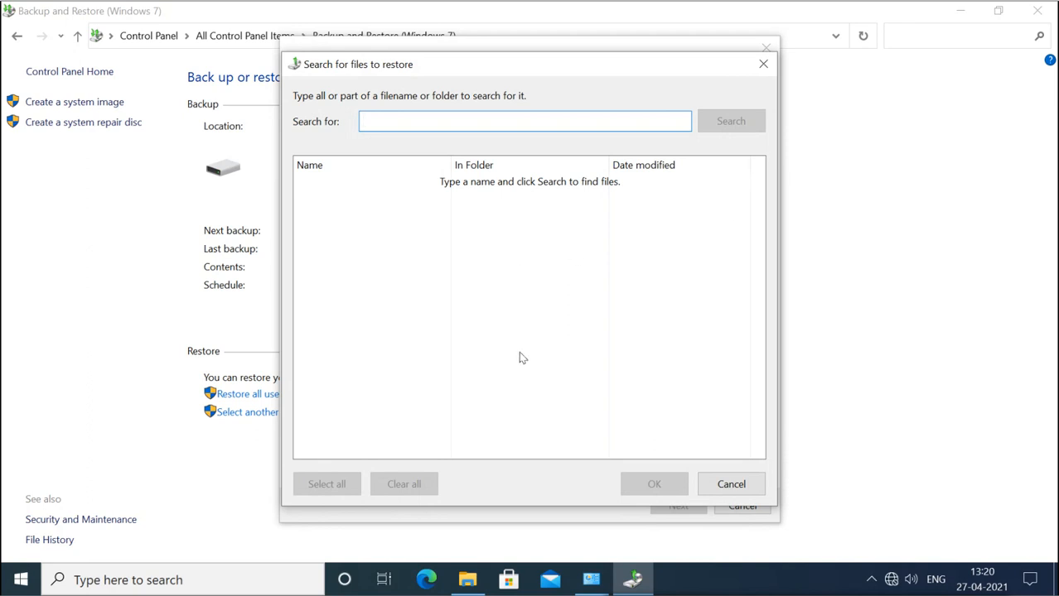
pyautogui.click(722, 484)
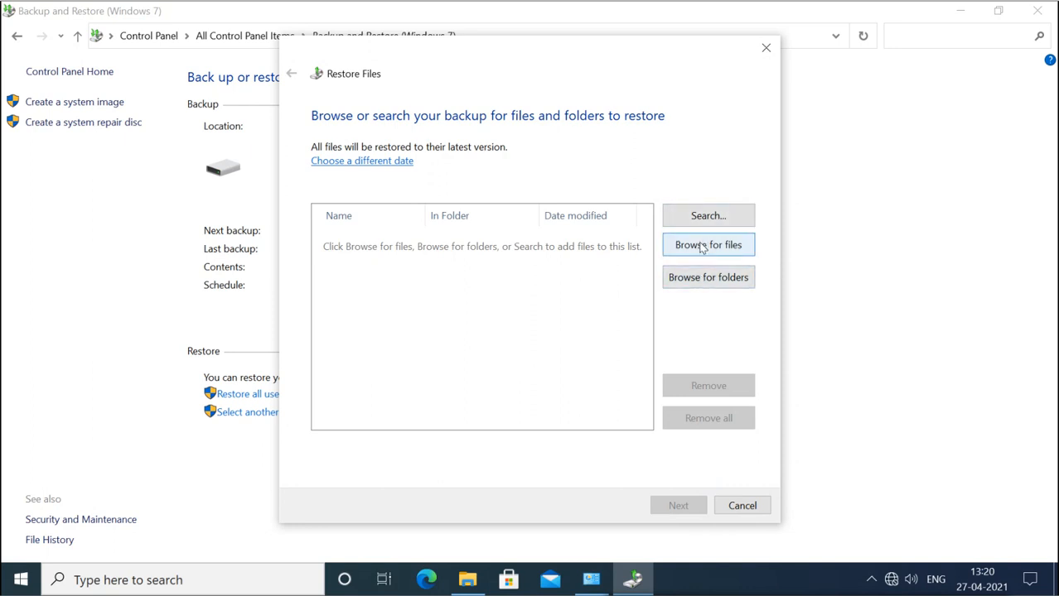
# Step: Browse the backup on New Volume (E:) to Backup of C: and add the PS tools folder to the restore list
pyautogui.click(701, 279)
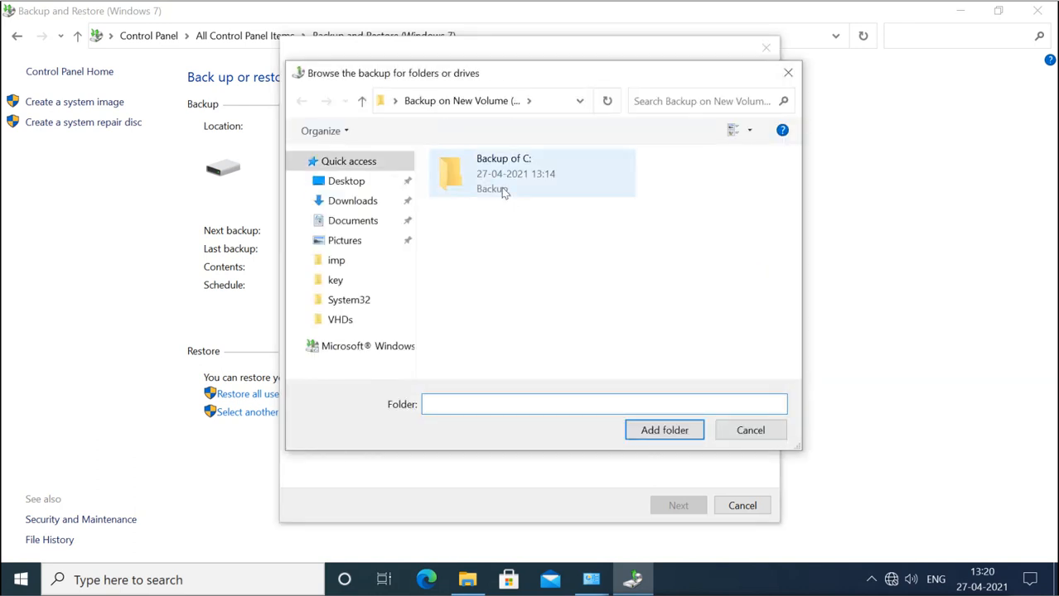
pyautogui.click(394, 101)
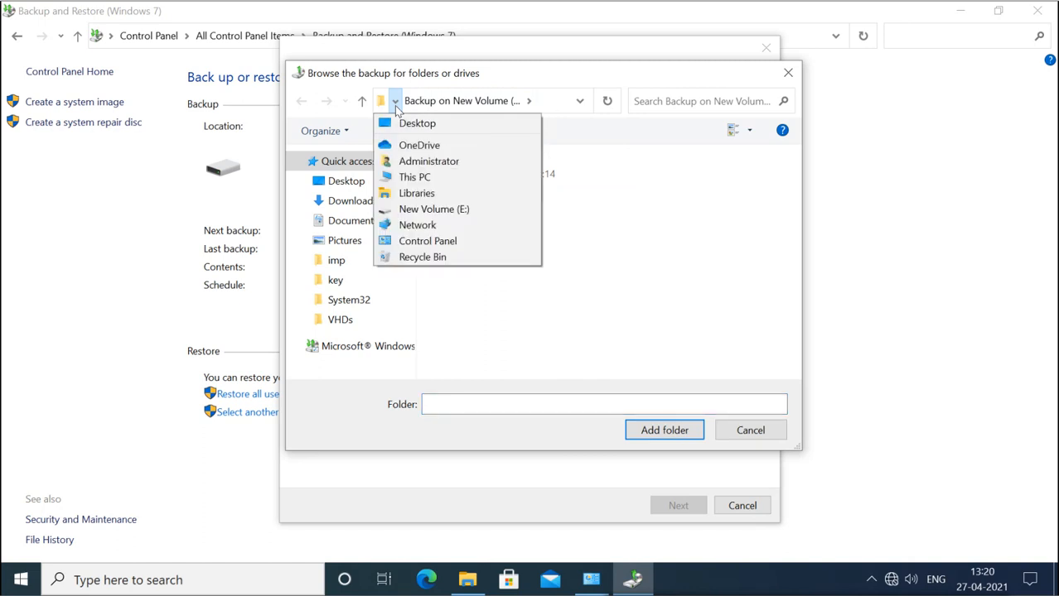
pyautogui.click(647, 284)
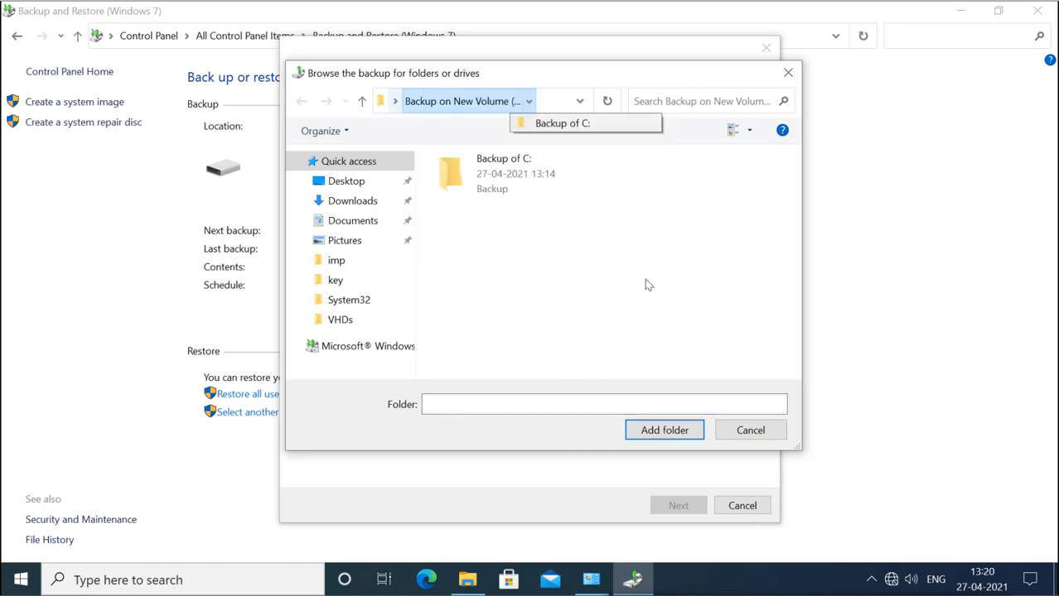
pyautogui.doubleClick(533, 190)
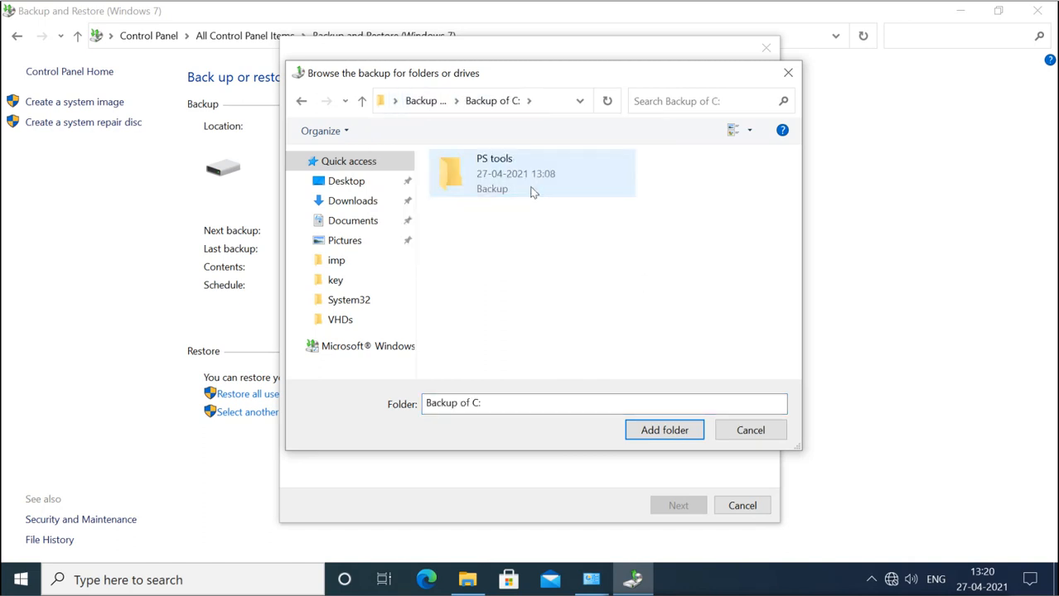
pyautogui.click(491, 170)
pyautogui.doubleClick(492, 165)
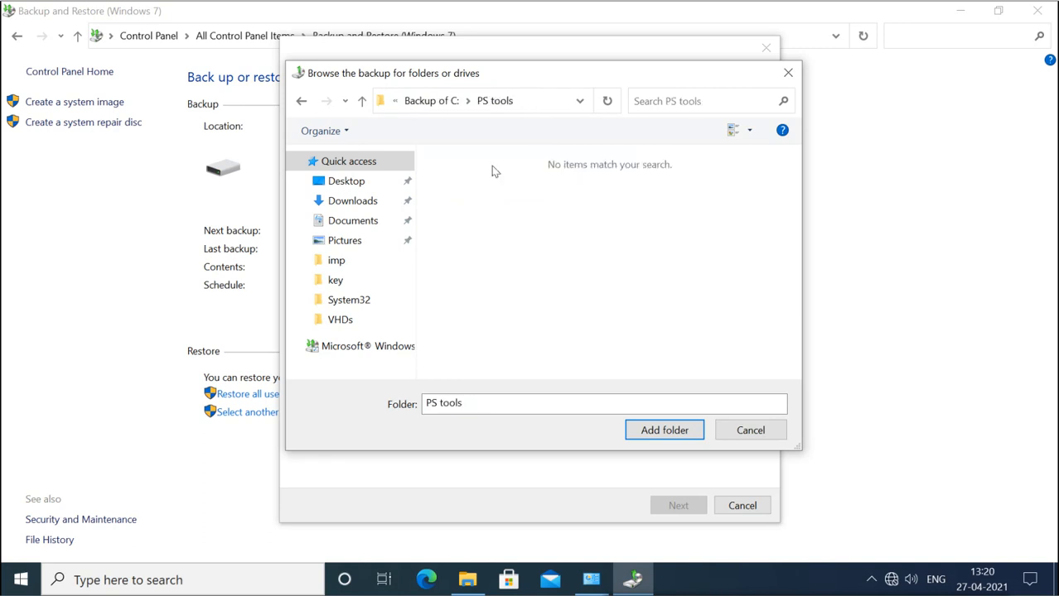
pyautogui.click(652, 432)
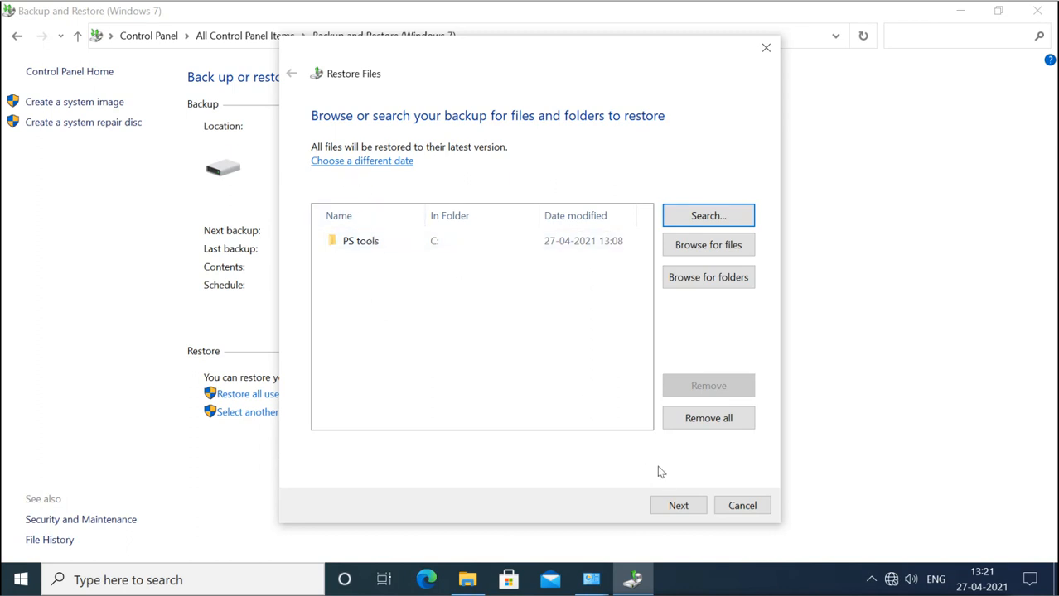
# Step: Restore the PS tools folder to its original location and check the restored files in File Explorer
pyautogui.click(676, 509)
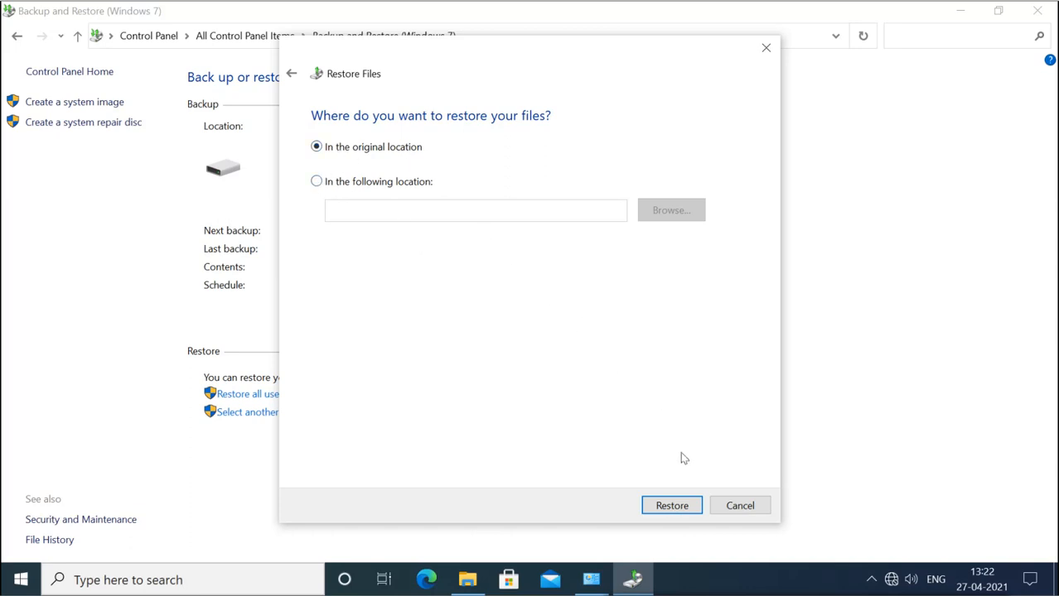
pyautogui.click(672, 504)
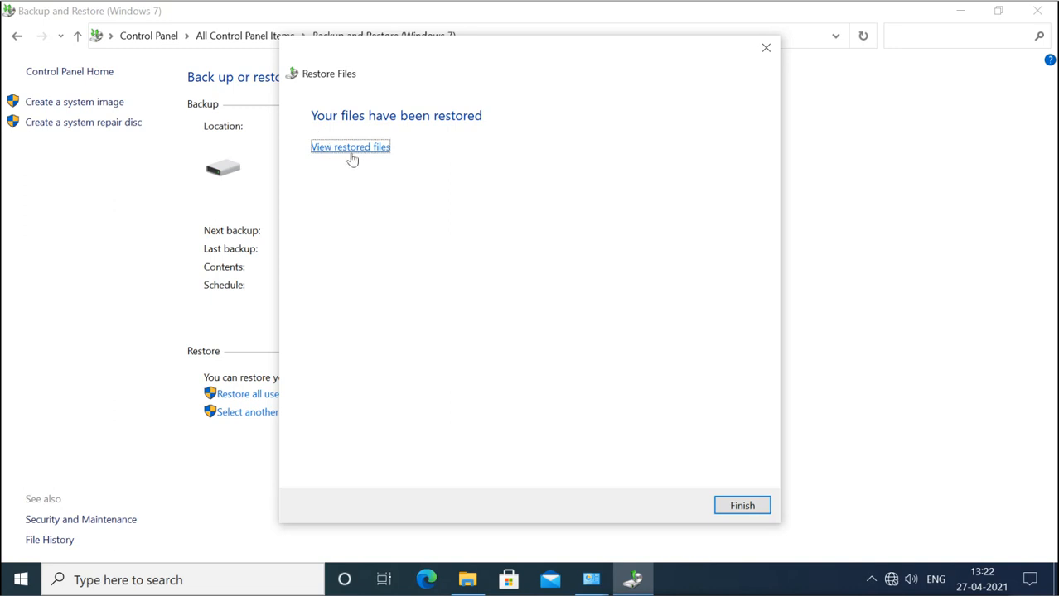
pyautogui.click(747, 505)
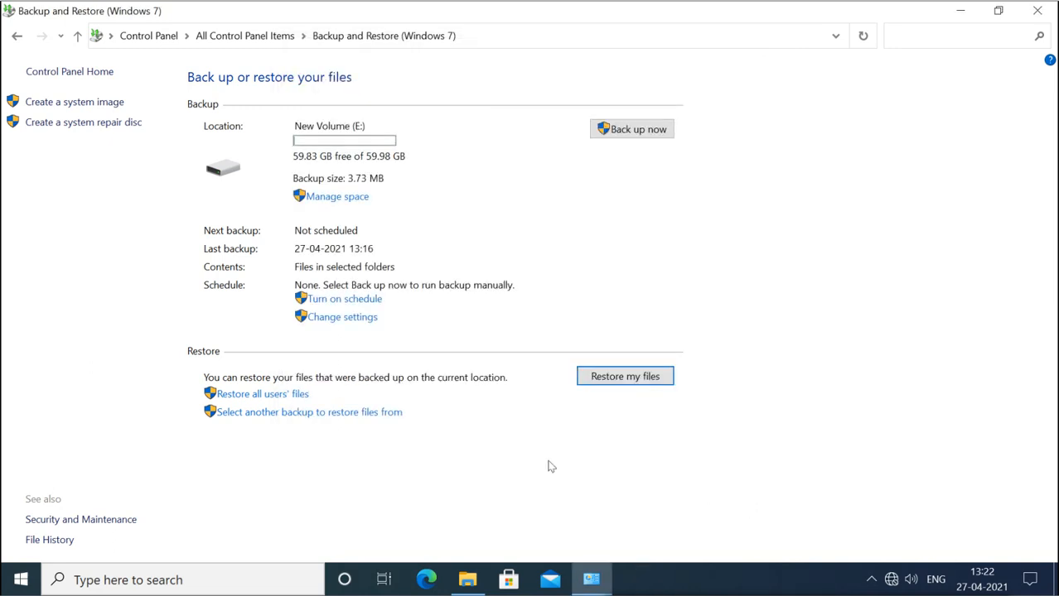
pyautogui.click(468, 579)
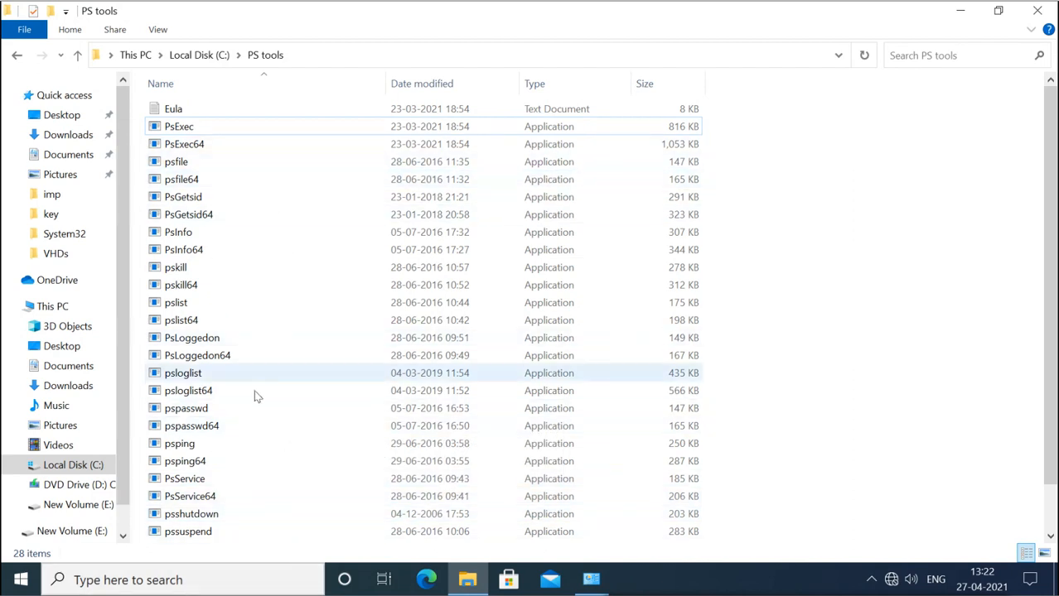
pyautogui.click(589, 580)
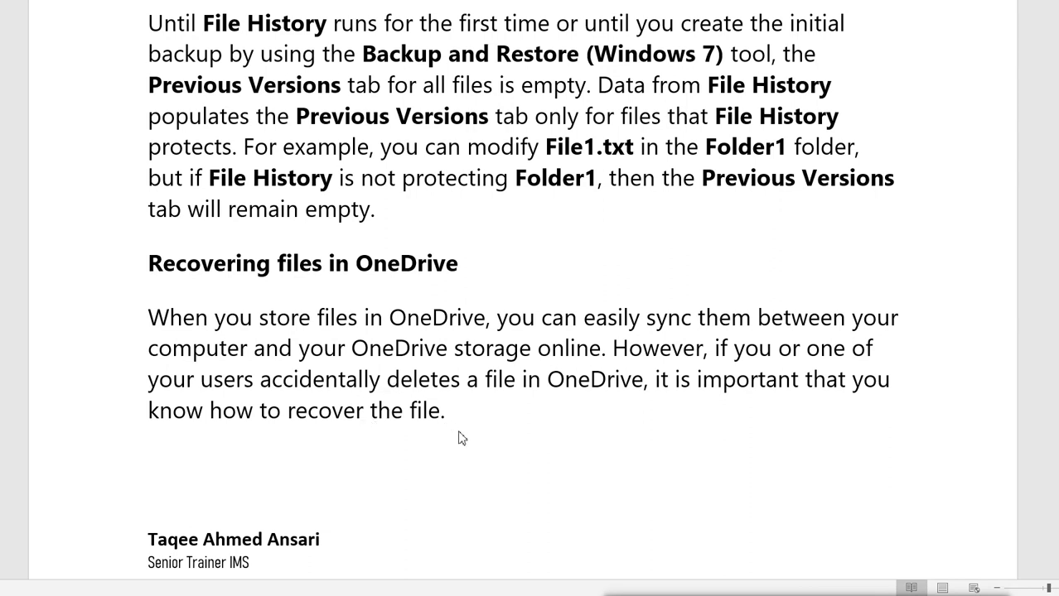
# Step: Read the document section on recovering files in OneDrive, including the Recycle bin illustration and the instructions for restoring deleted files
pyautogui.scroll(-1, 462, 438)
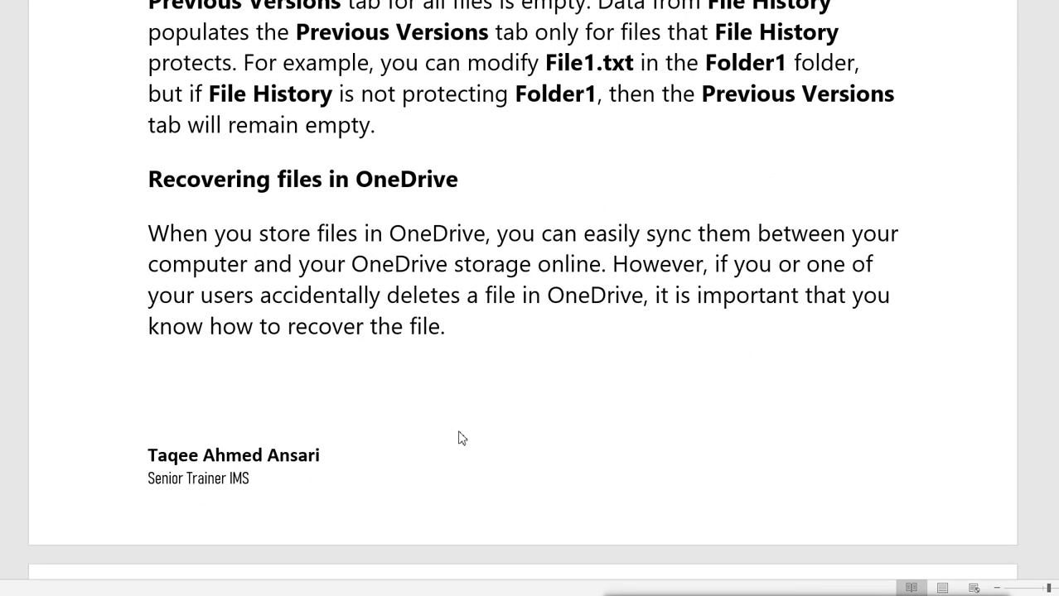
pyautogui.scroll(-4, 461, 438)
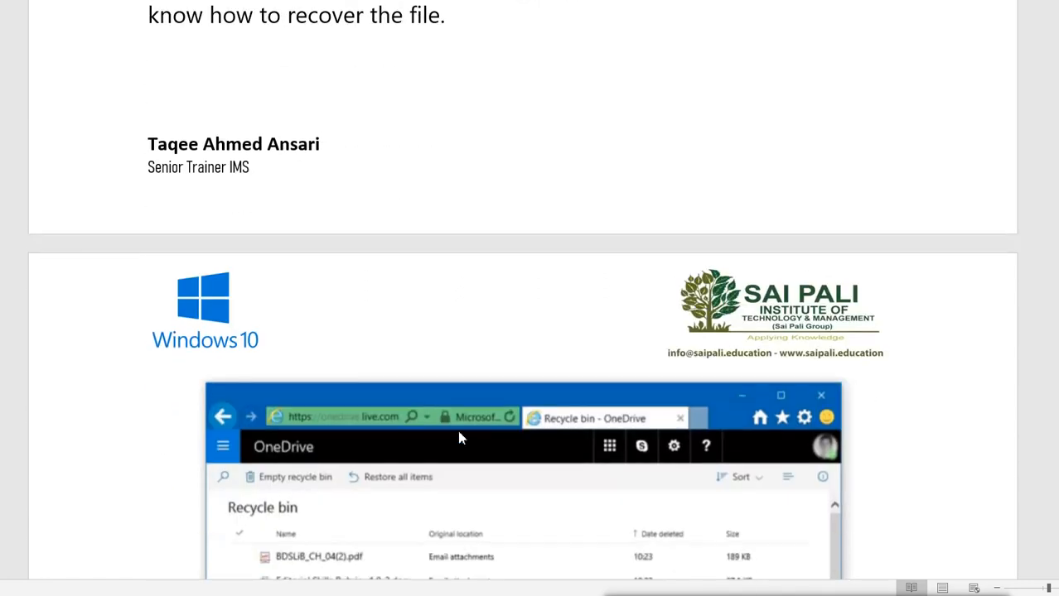
pyautogui.scroll(-3, 462, 438)
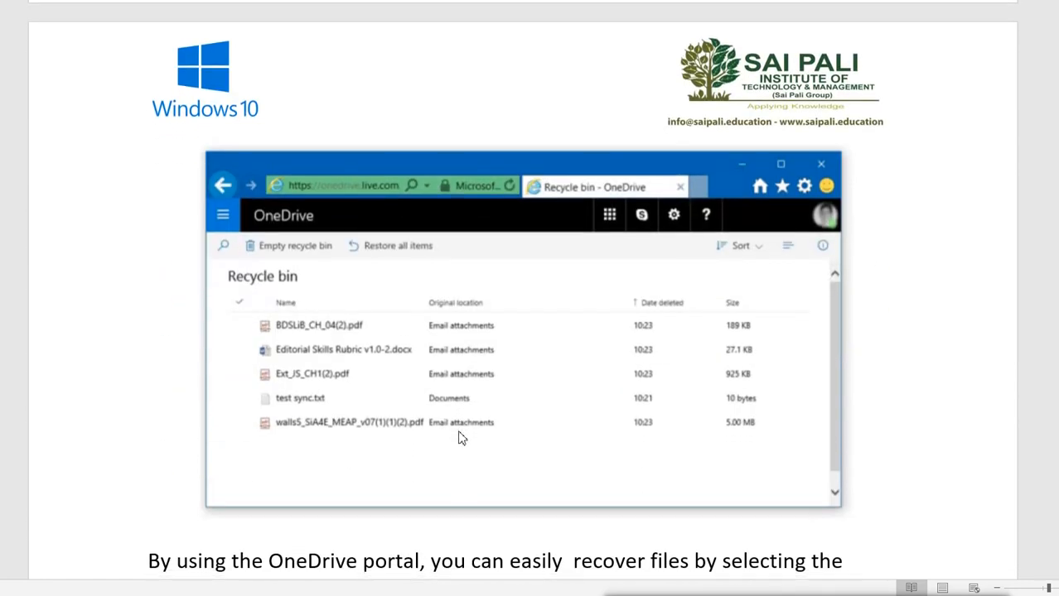
pyautogui.scroll(-1, 461, 438)
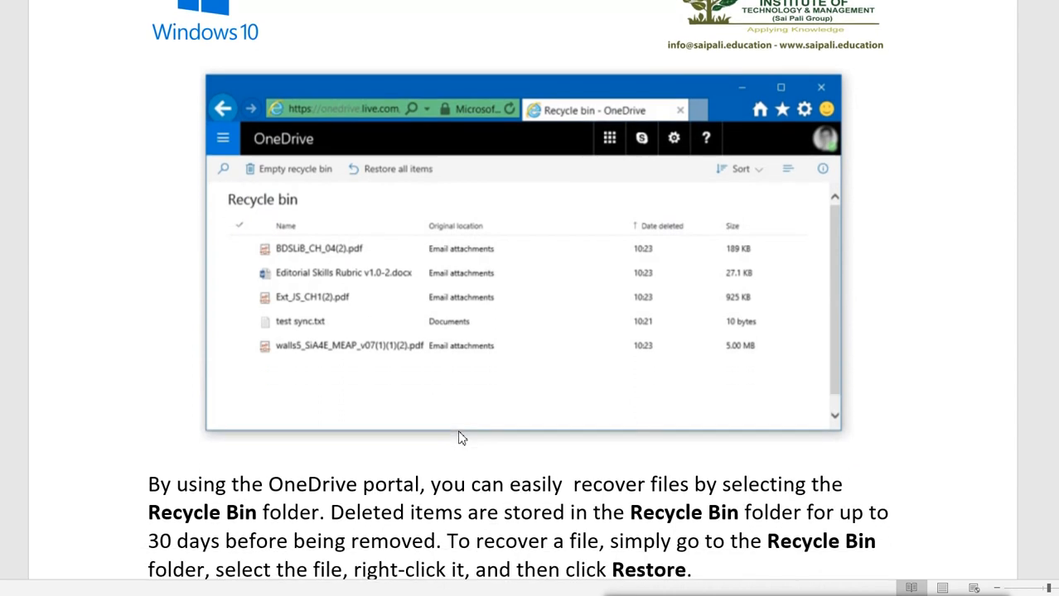
pyautogui.scroll(-1, 461, 439)
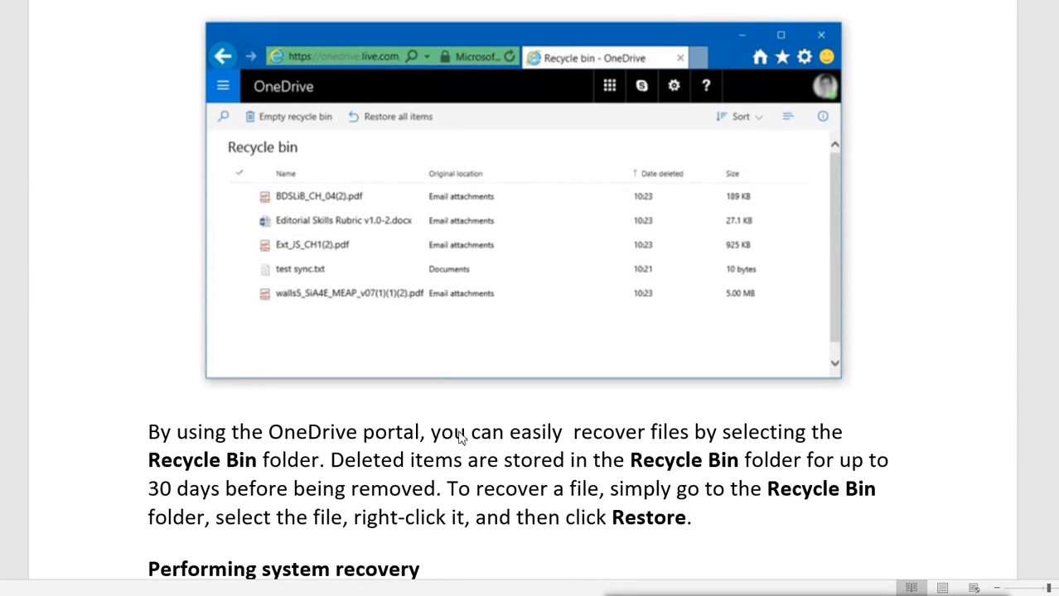
pyautogui.scroll(1, 462, 438)
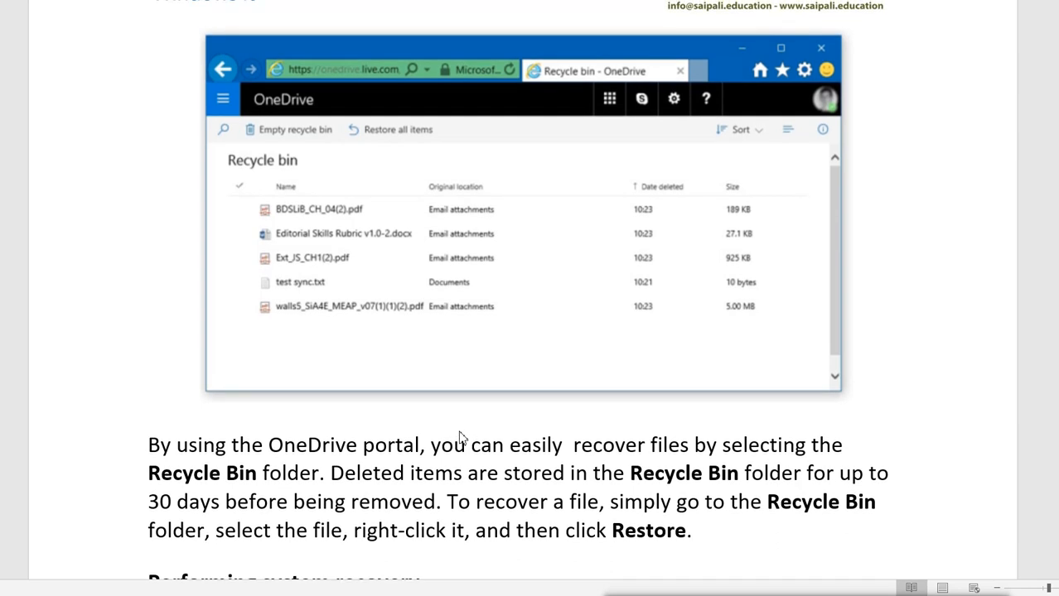
pyautogui.scroll(1, 463, 440)
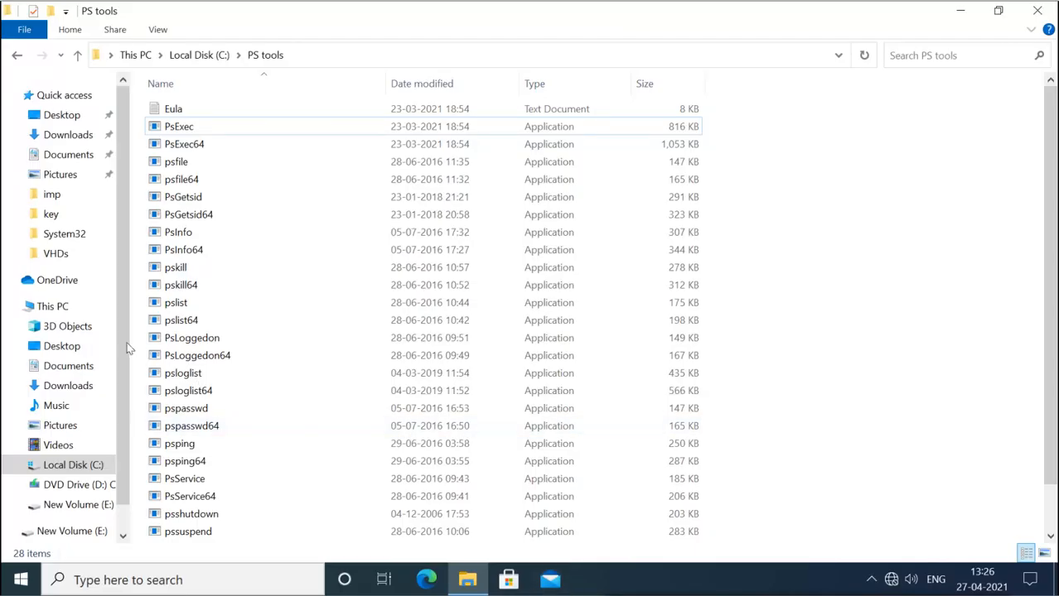
# Step: Switch to File Explorer, open OneDrive to view its account setup window, and close the setup without signing in
pyautogui.click(39, 285)
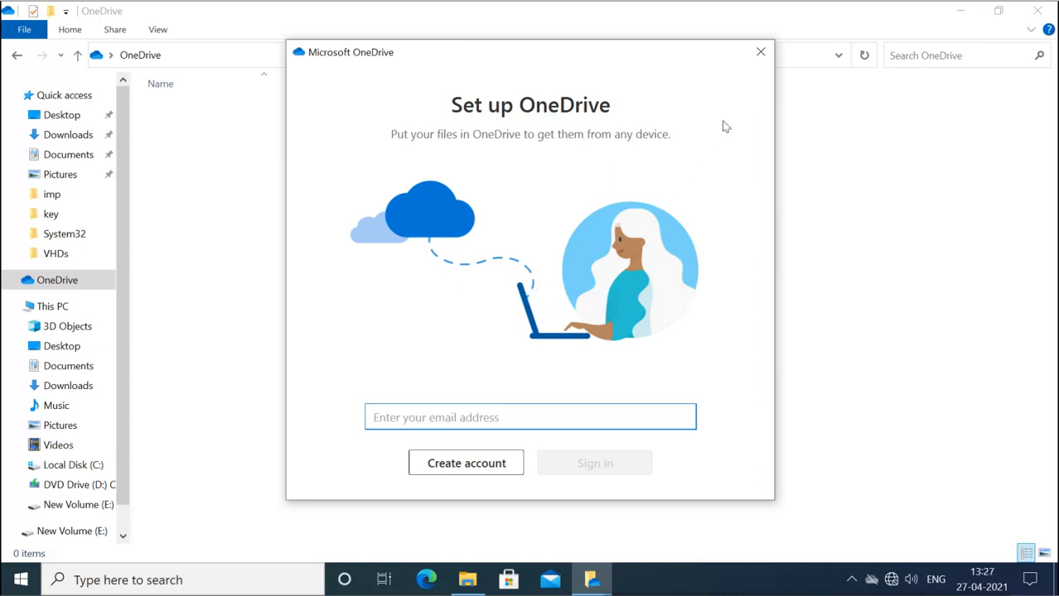
pyautogui.click(761, 53)
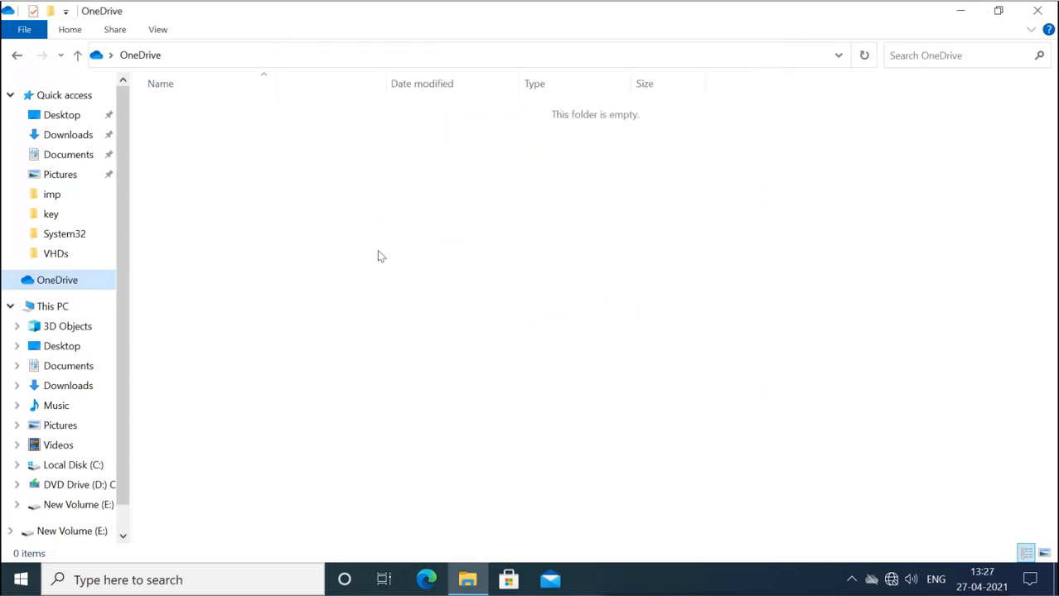